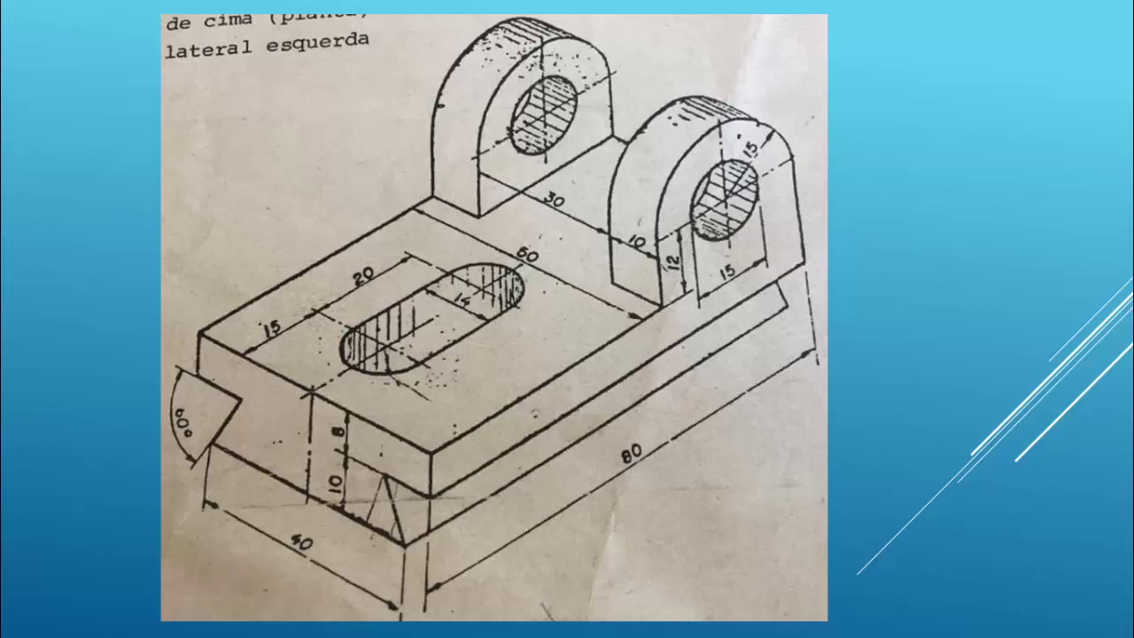
Step: Advance to the dovetail base cross-section and reveal its 50, 40, 10 and 60° labels
click(557, 163)
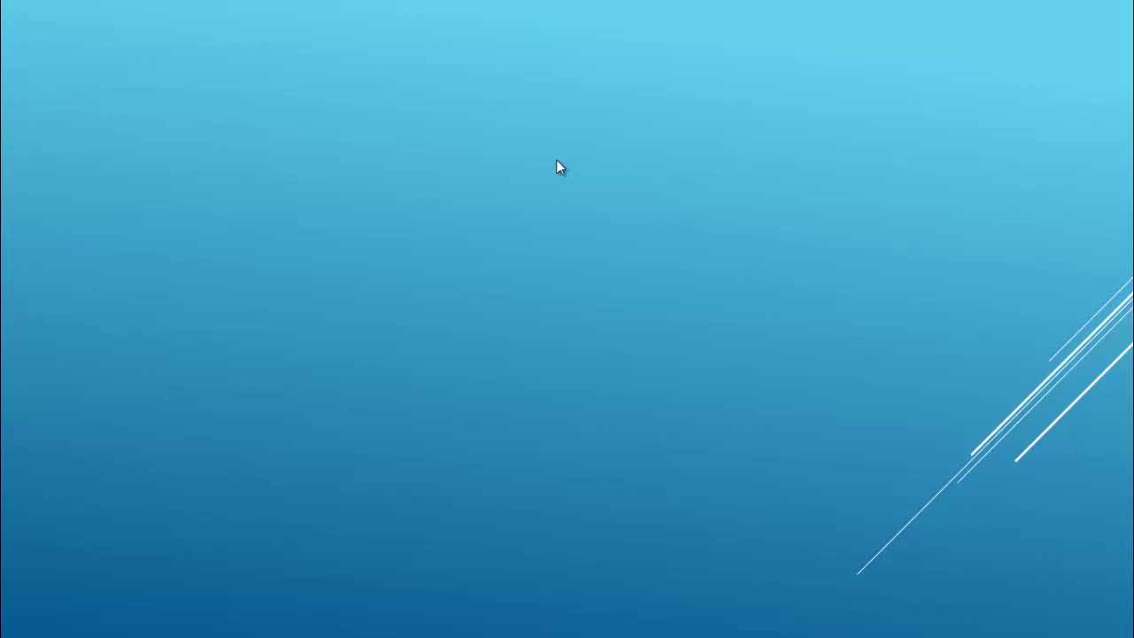
click(606, 211)
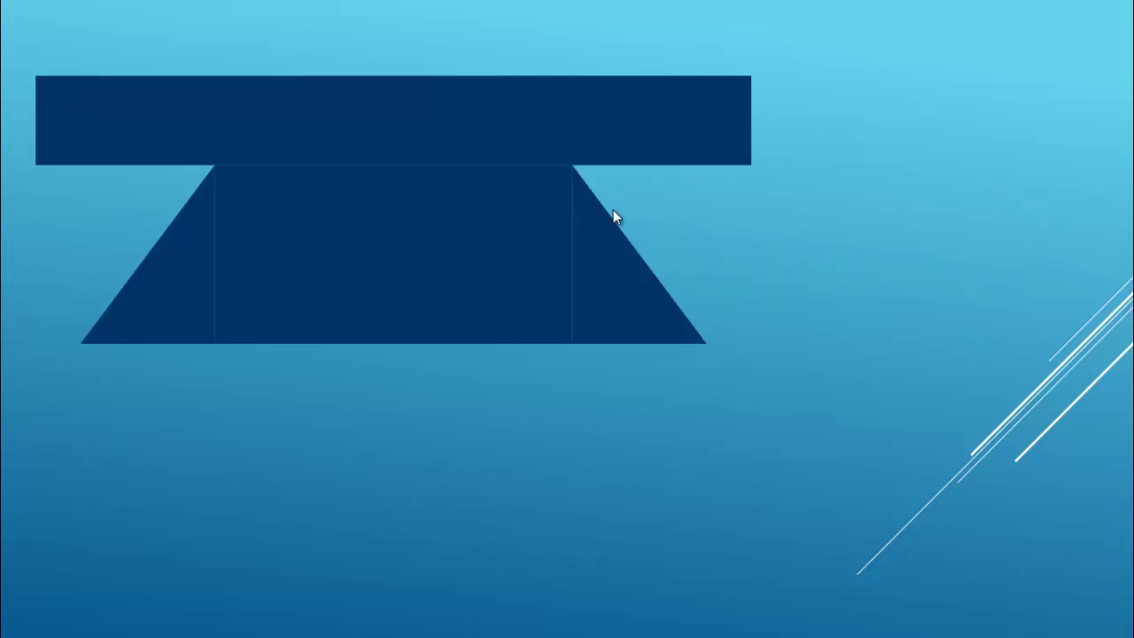
click(613, 211)
click(613, 218)
click(613, 211)
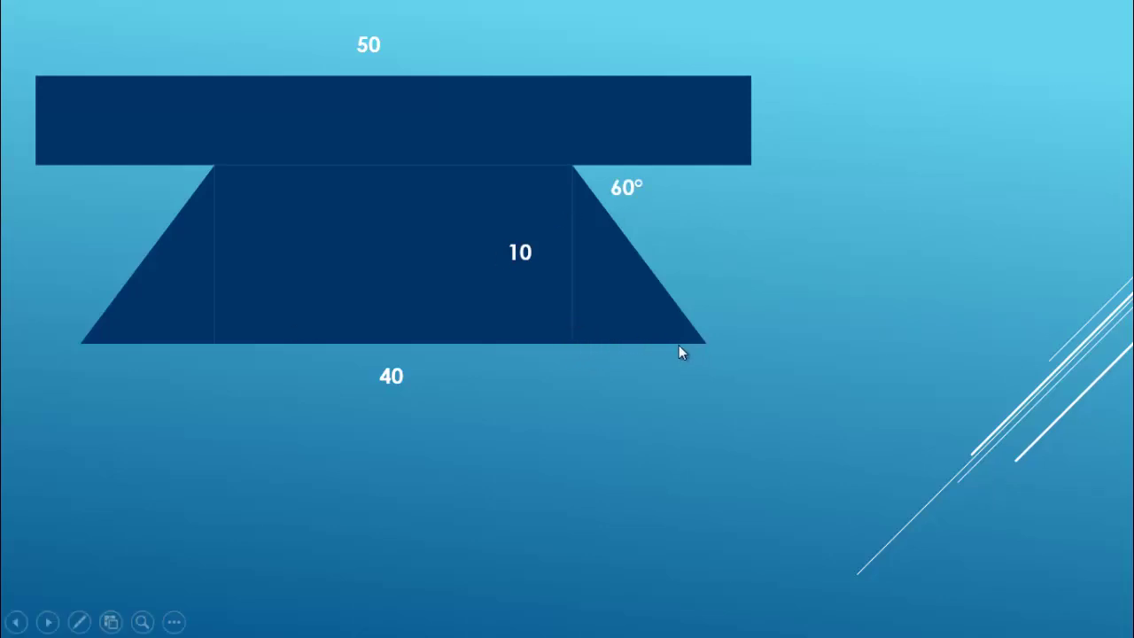
Step: Bring in the right triangle labelled 10, 60°, ca and h
click(626, 339)
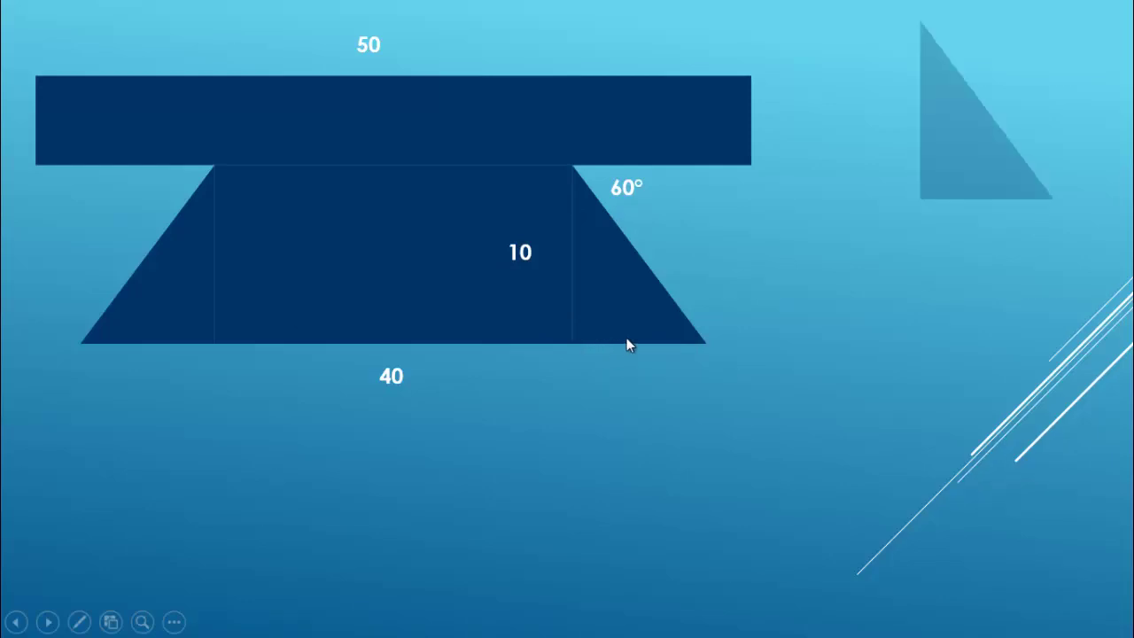
click(626, 344)
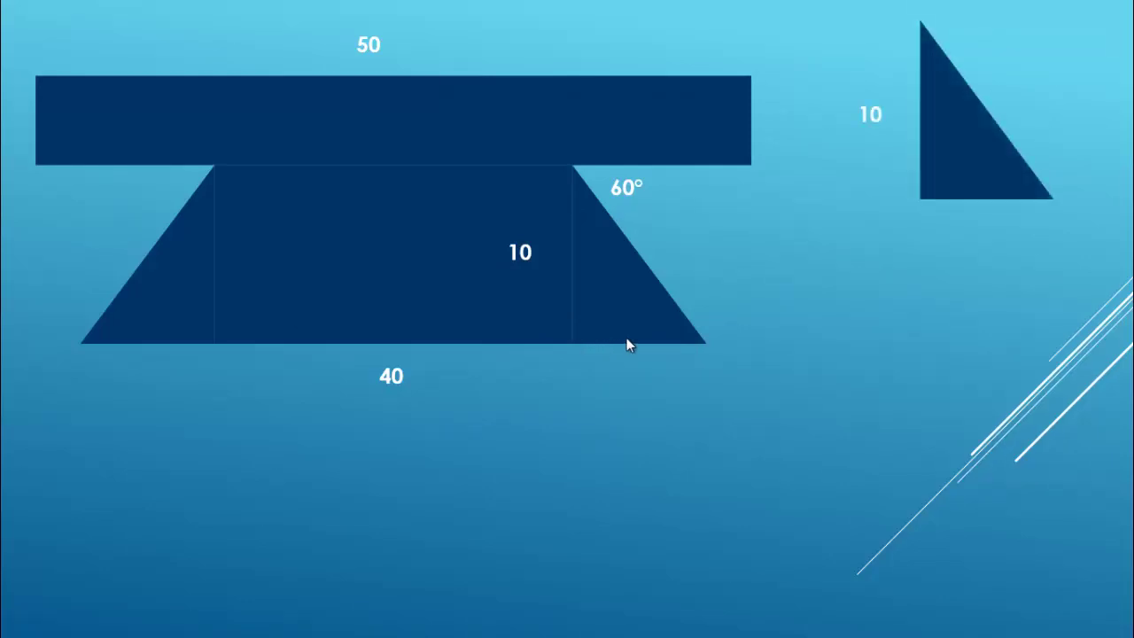
click(627, 339)
click(626, 338)
click(627, 339)
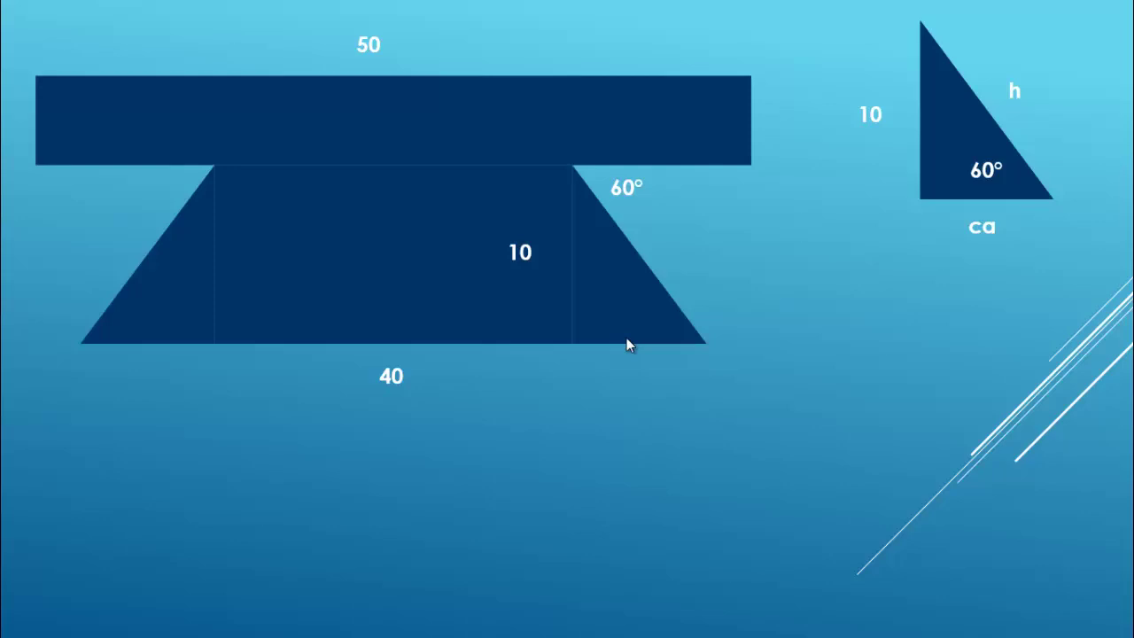
Step: Reveal the tg60° = 10/ca and sen60° = 10/h formulas with results ca = 5,77 and h = 11,547
click(626, 338)
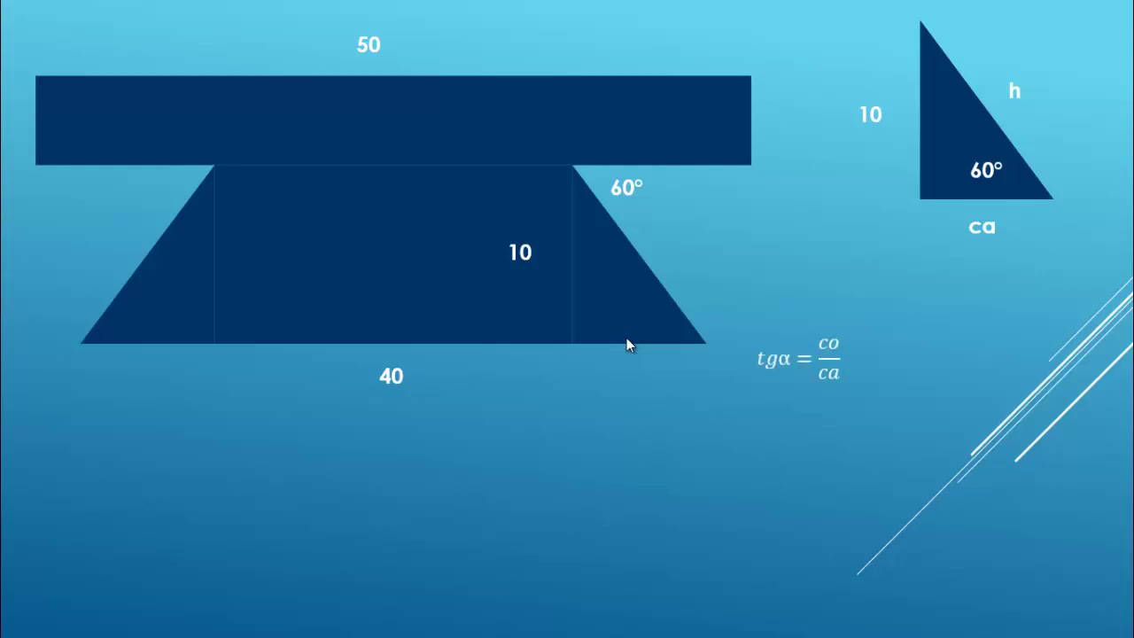
click(627, 338)
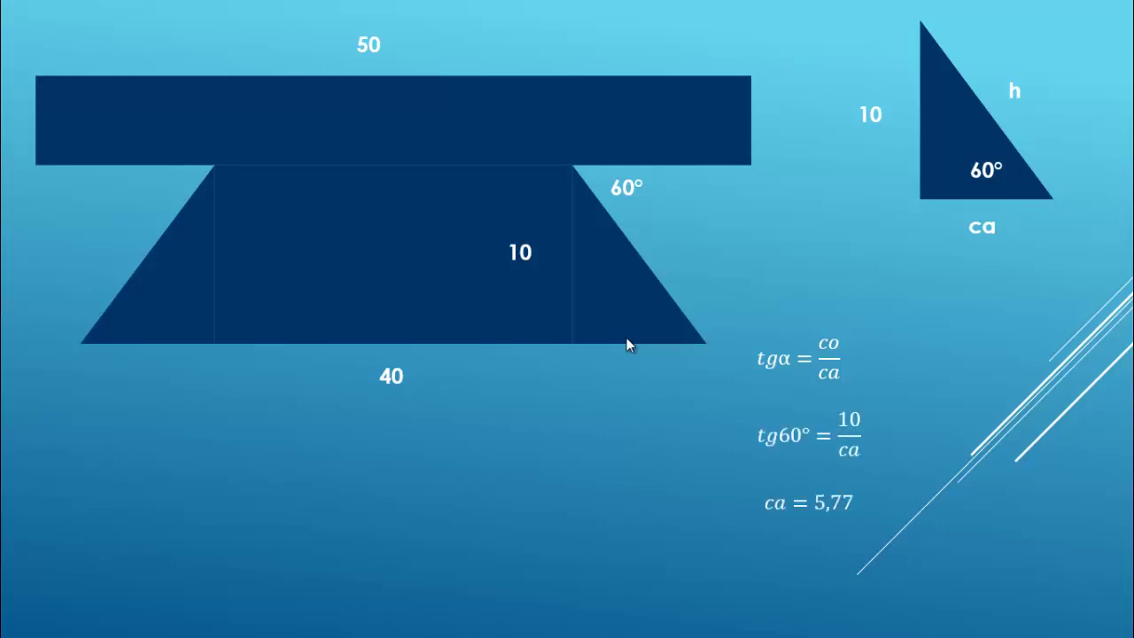
click(627, 338)
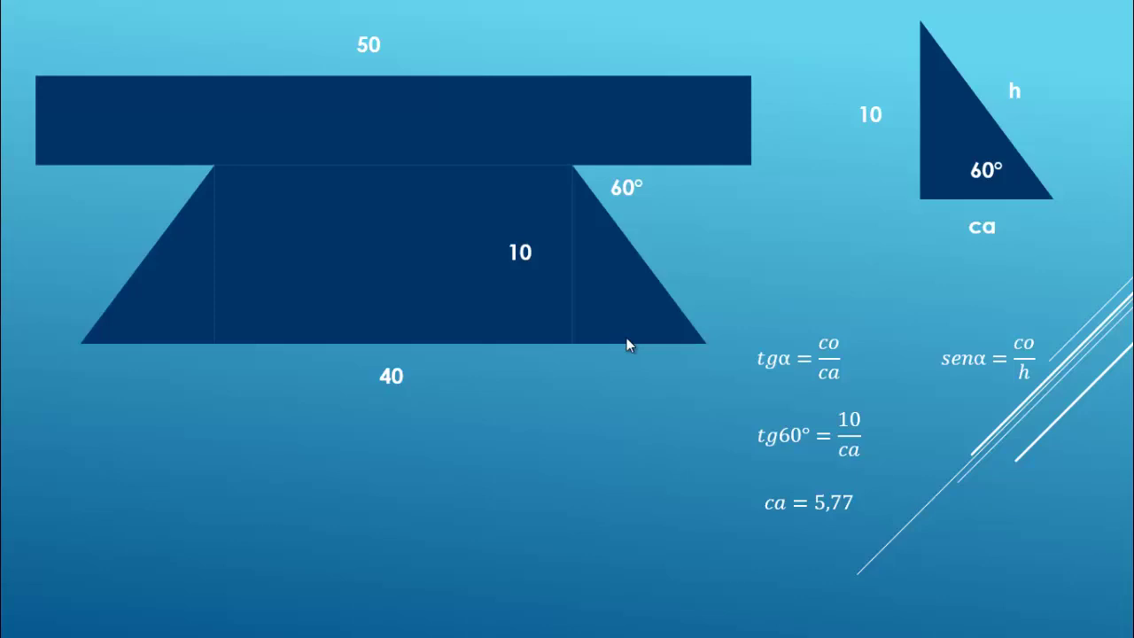
click(626, 344)
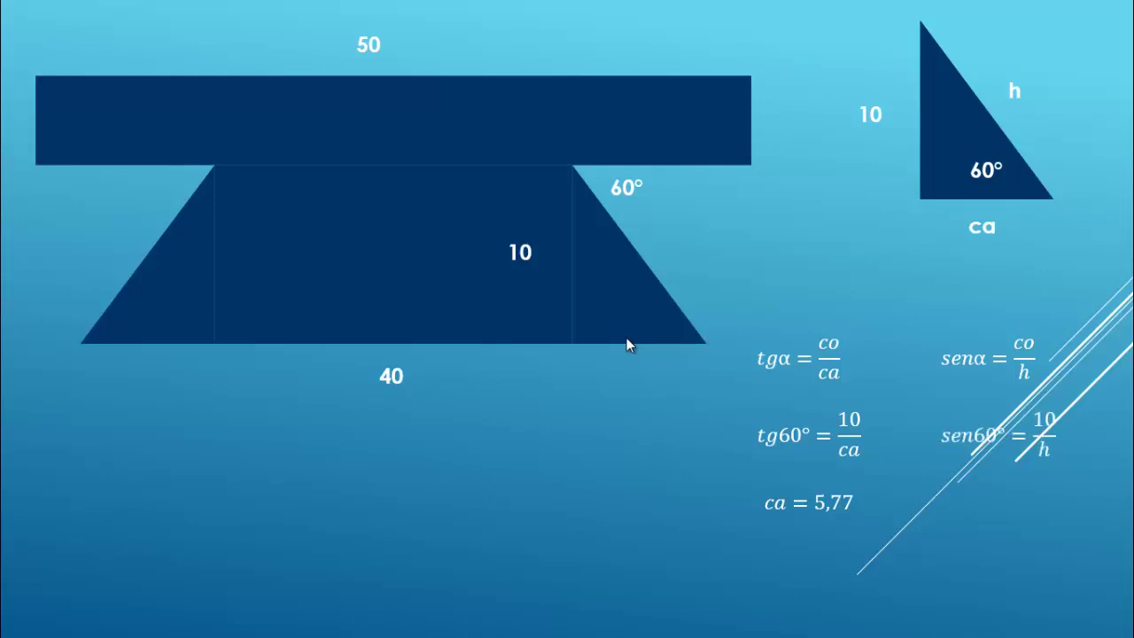
click(626, 340)
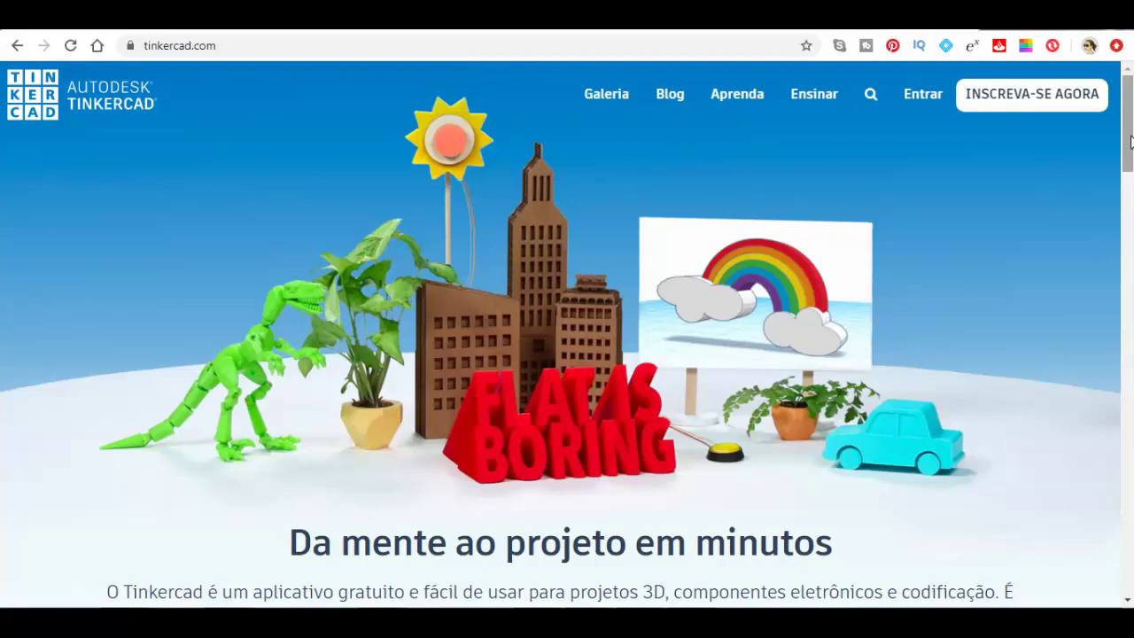
Step: Sign in to Tinkercad through Iniciar edição and Entrar com o Google, choosing the Google account
mouse_move(1129, 148)
mouse_down()
mouse_move(1130, 166)
mouse_move(1129, 148)
mouse_up()
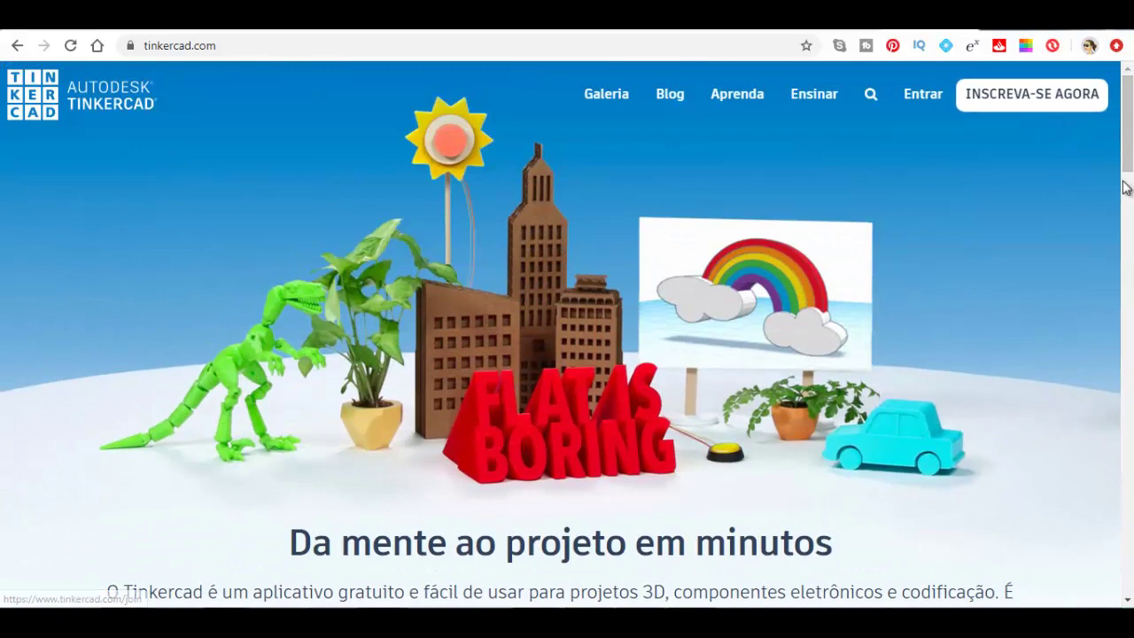
drag(1128, 164, 1130, 230)
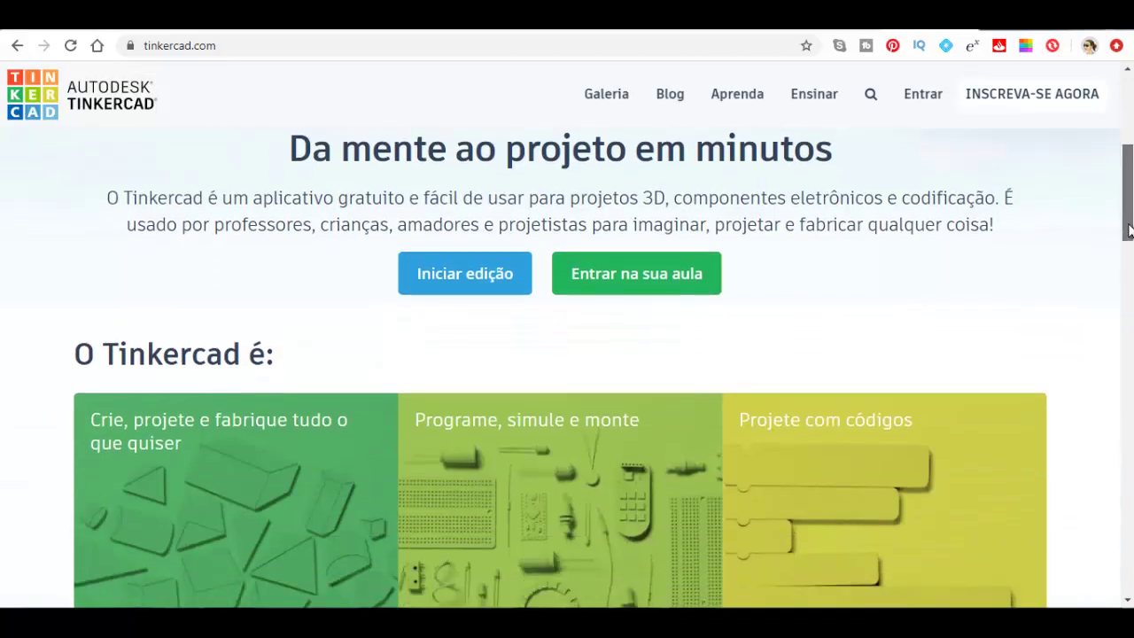
click(493, 274)
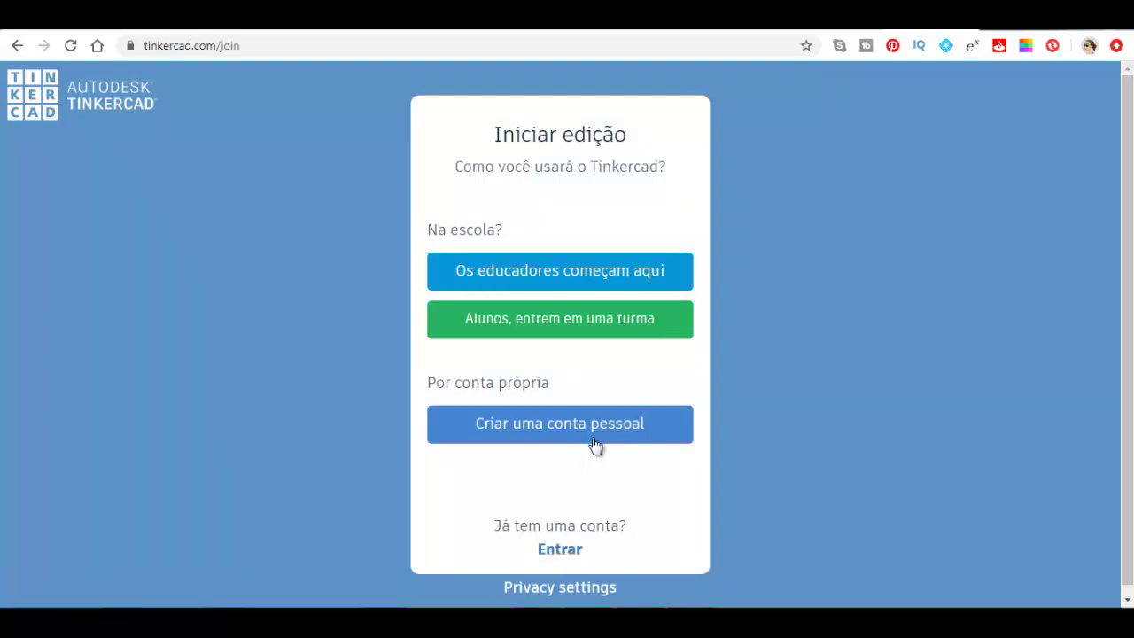
click(560, 550)
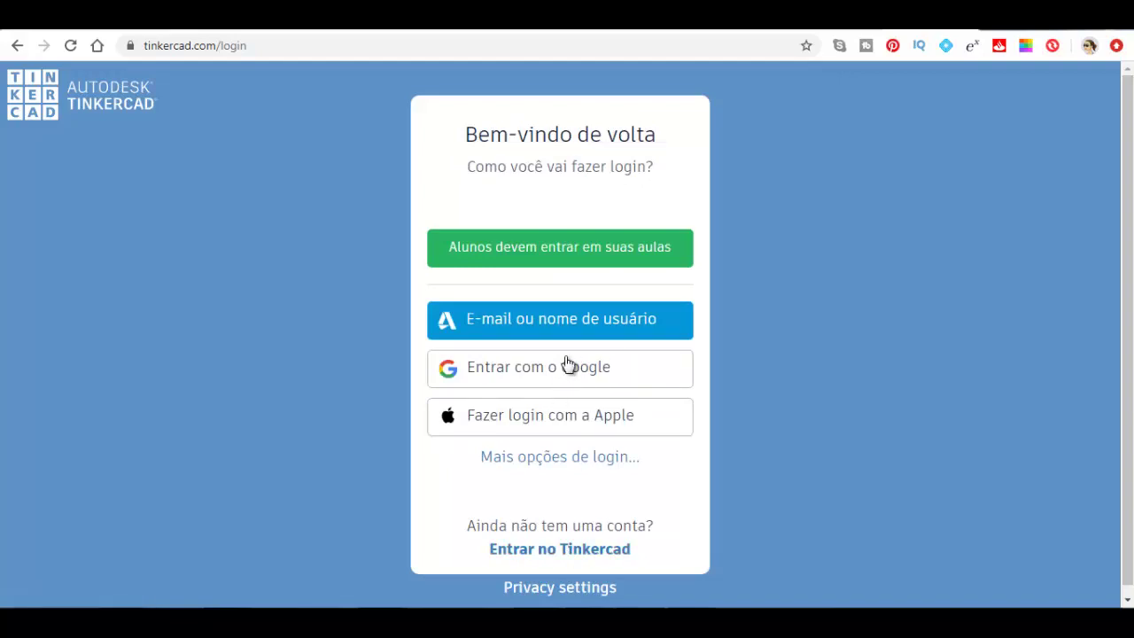
click(568, 367)
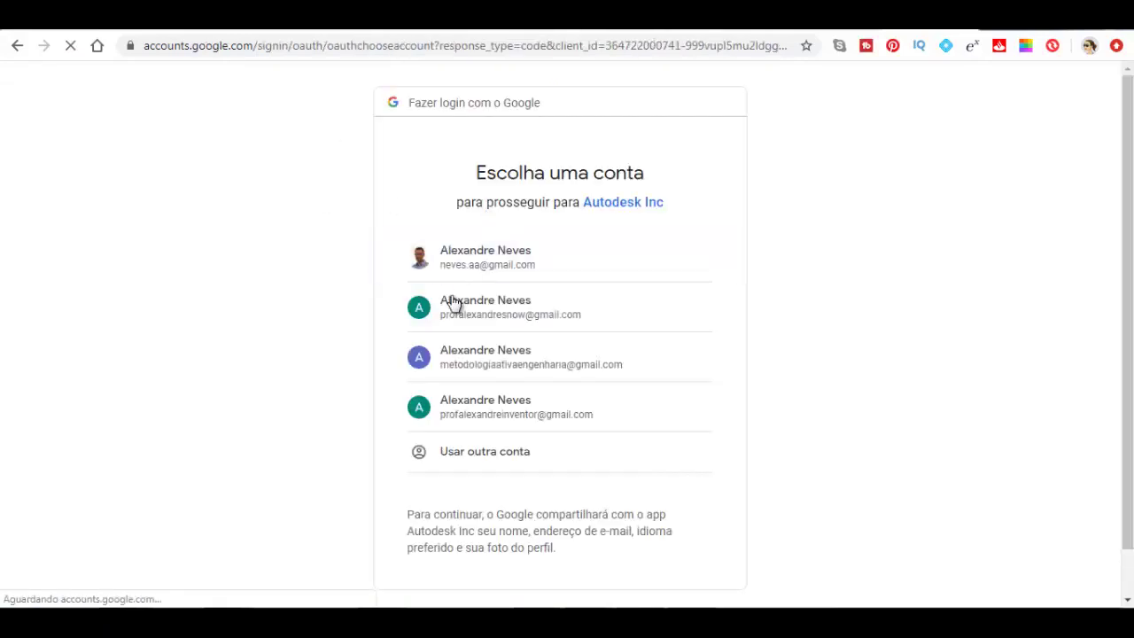
click(494, 267)
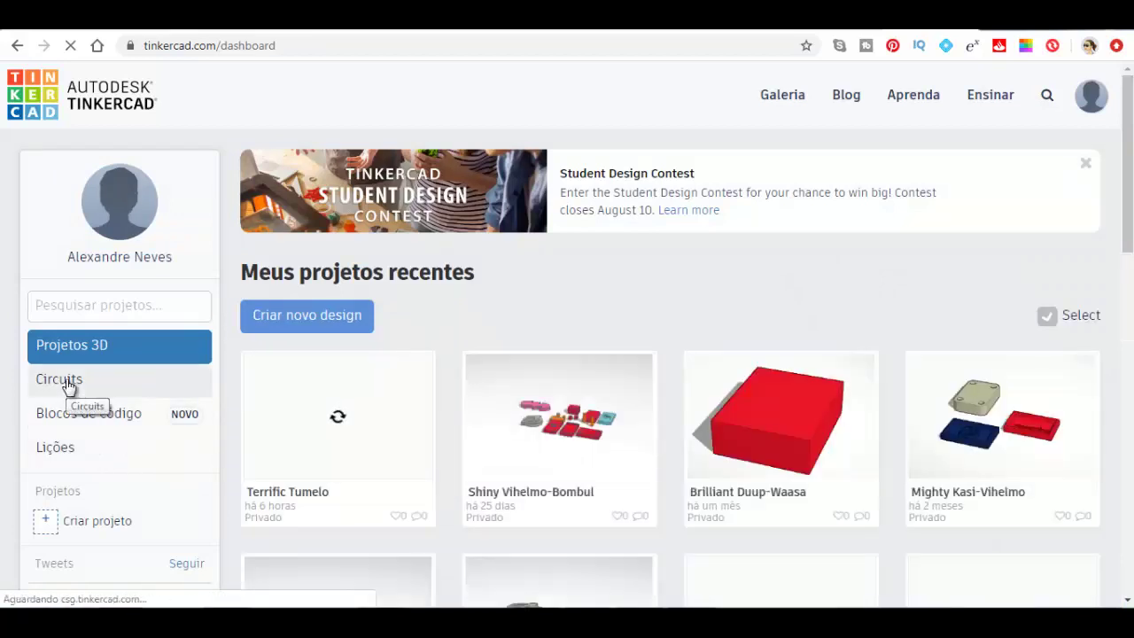
Step: From the Projetos 3D list, create the new design Exquisite Jarv
click(69, 385)
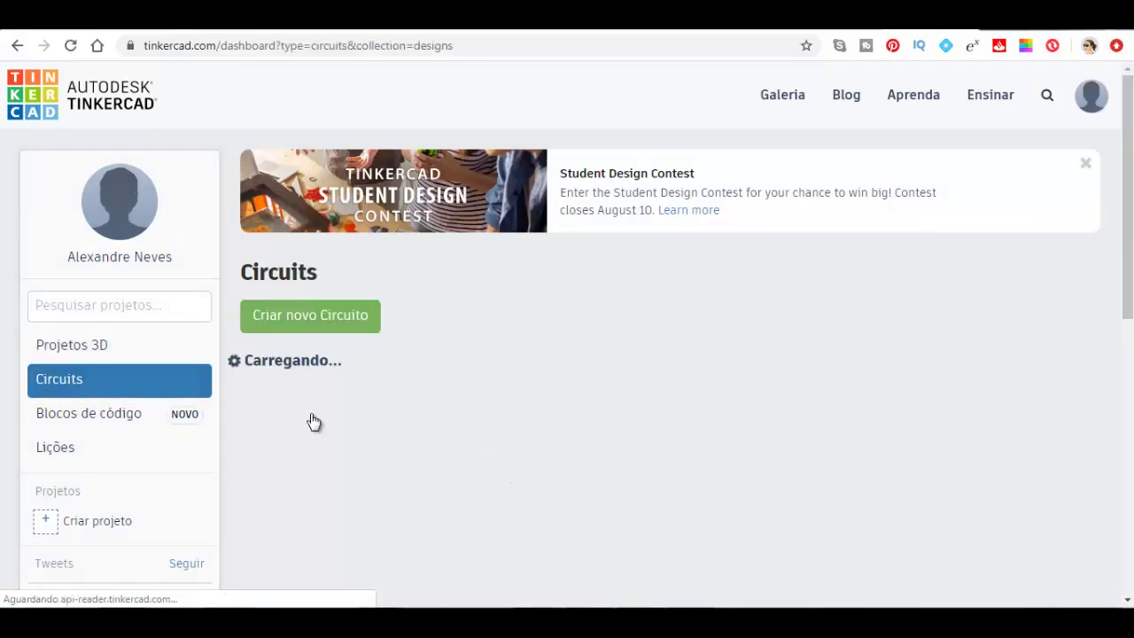
click(103, 359)
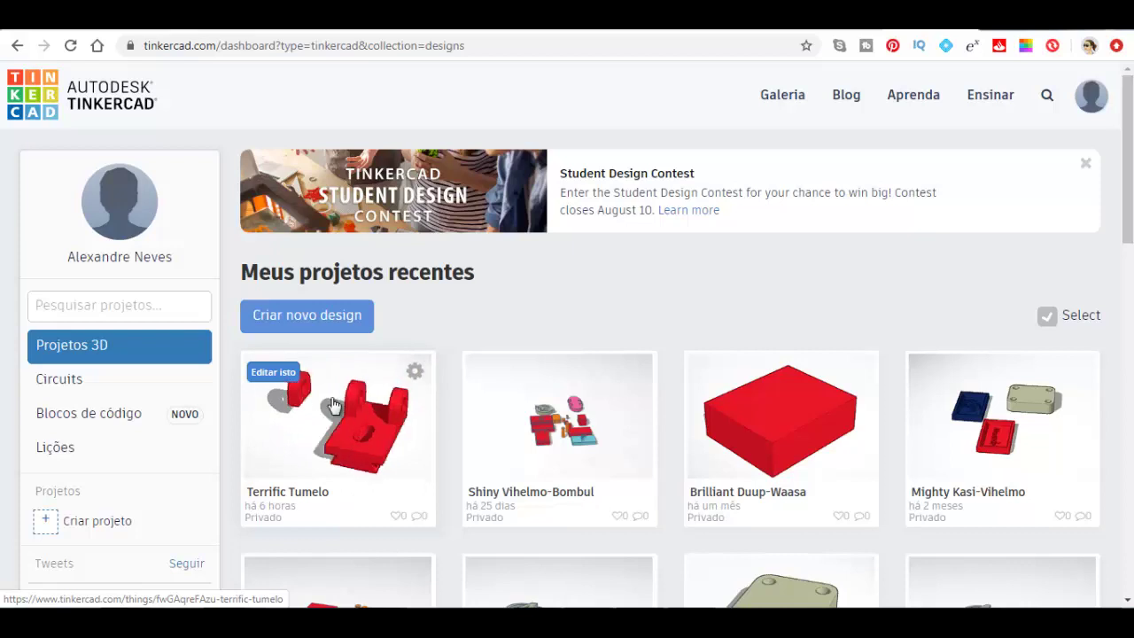
click(329, 318)
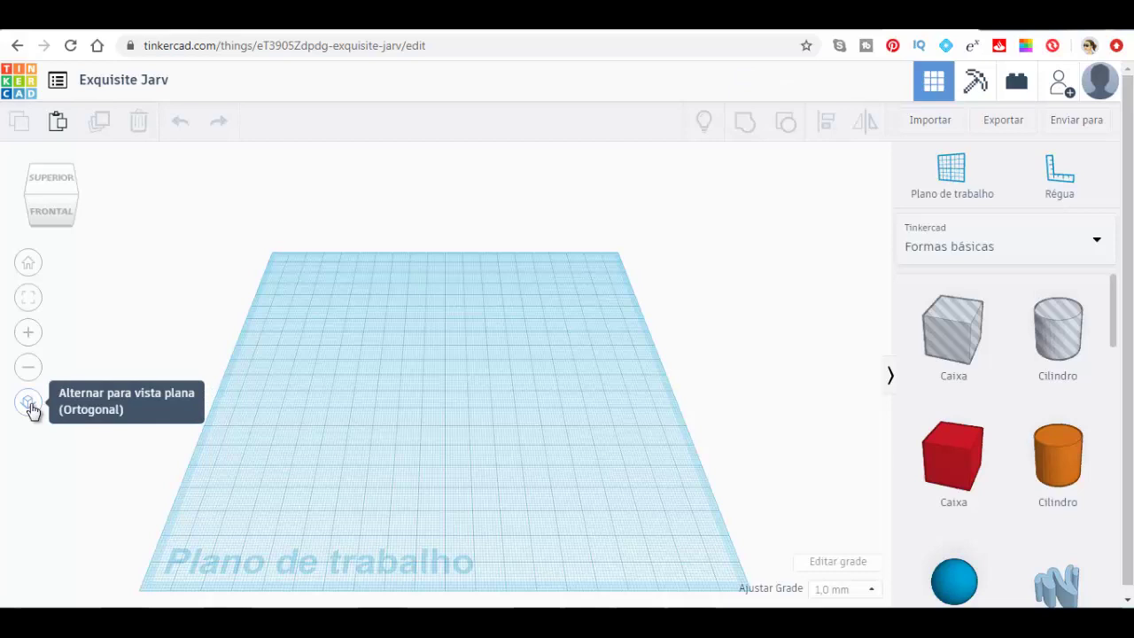
click(28, 404)
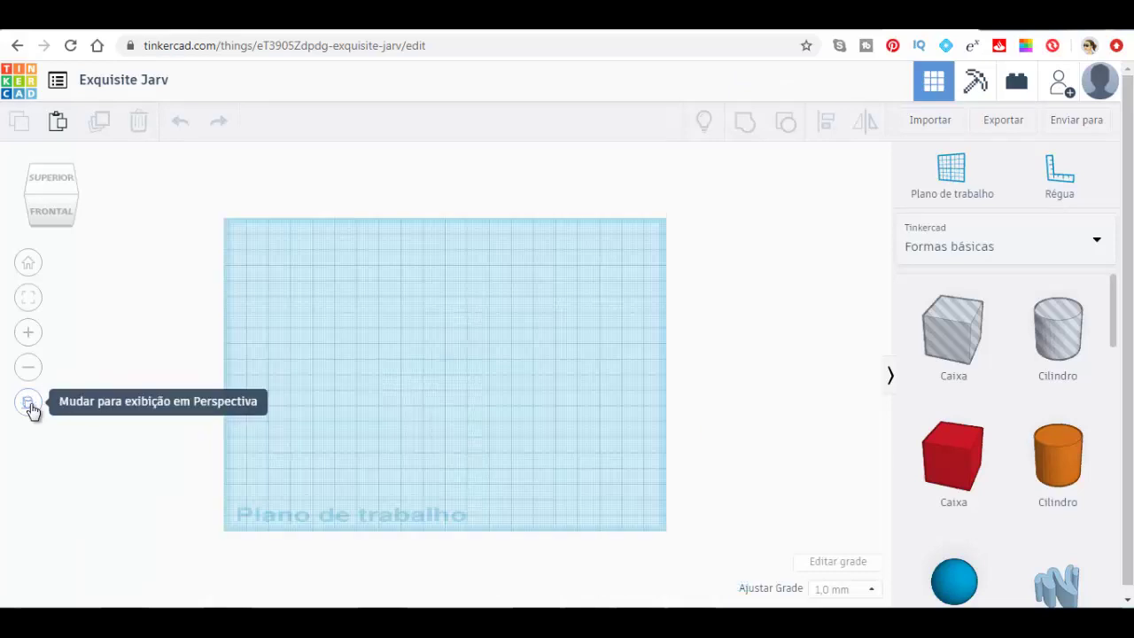
click(28, 403)
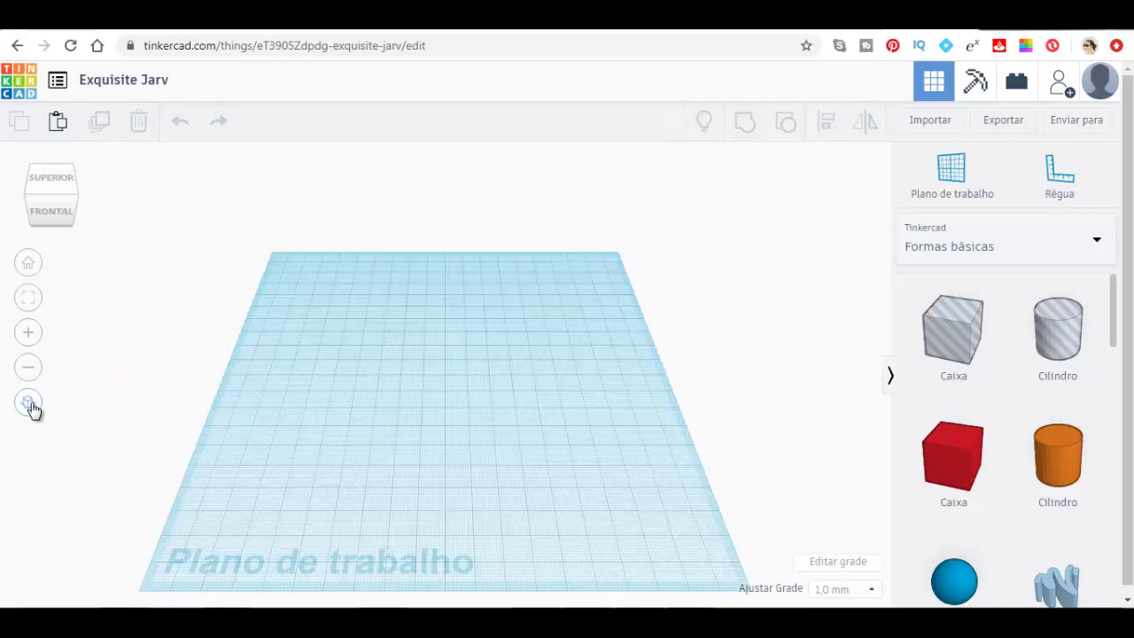
click(52, 181)
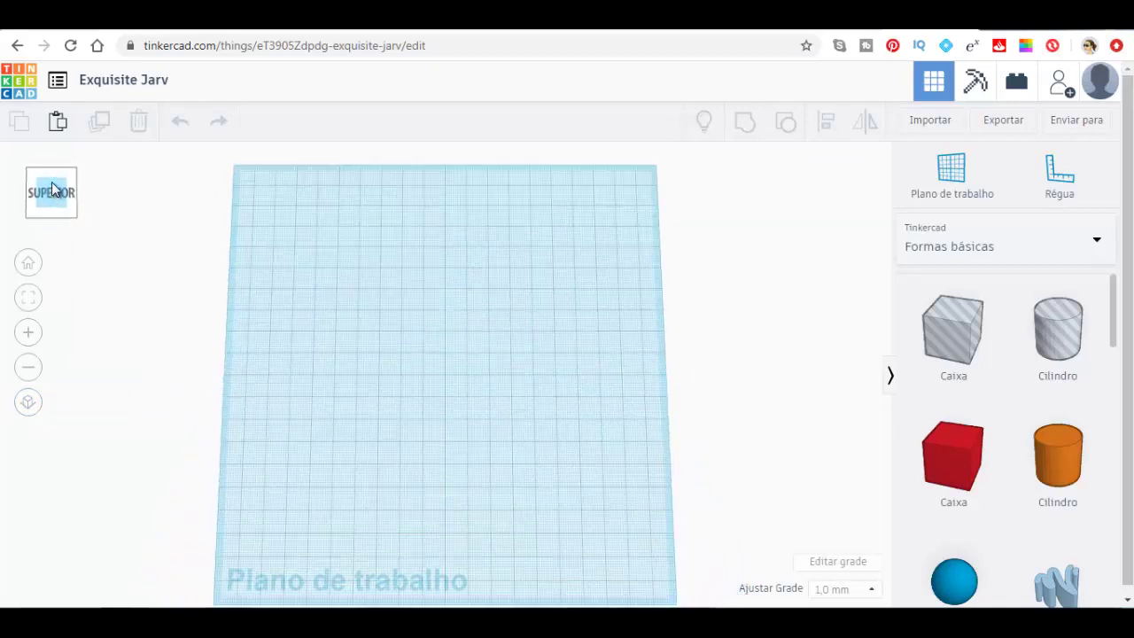
scroll(506, 378, down, 1)
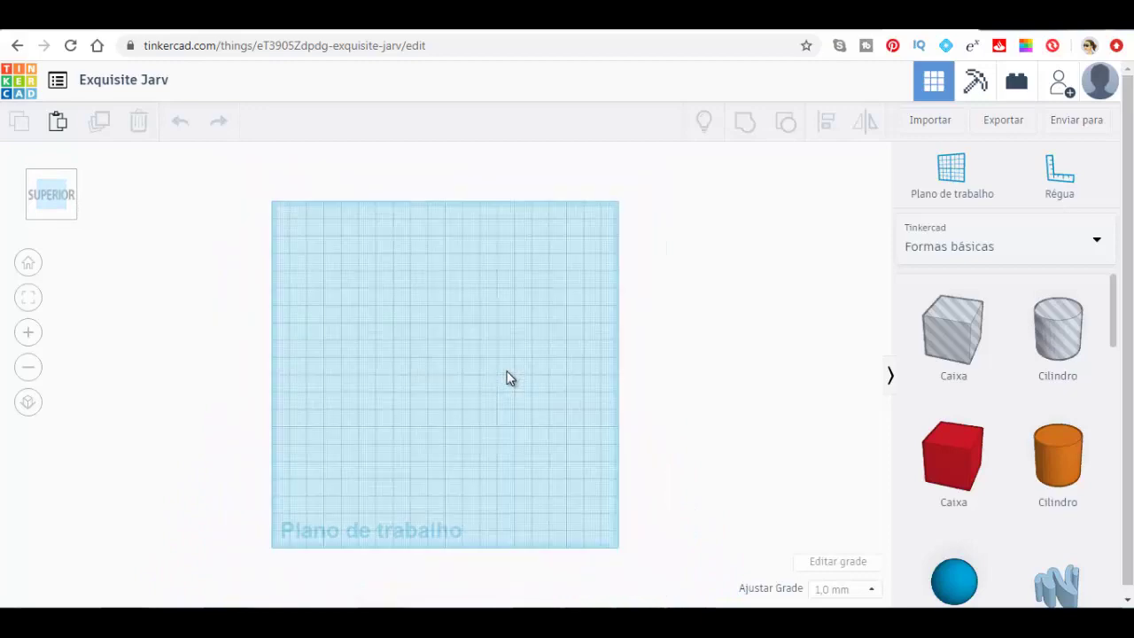
scroll(492, 377, up, 2)
scroll(492, 377, up, 2)
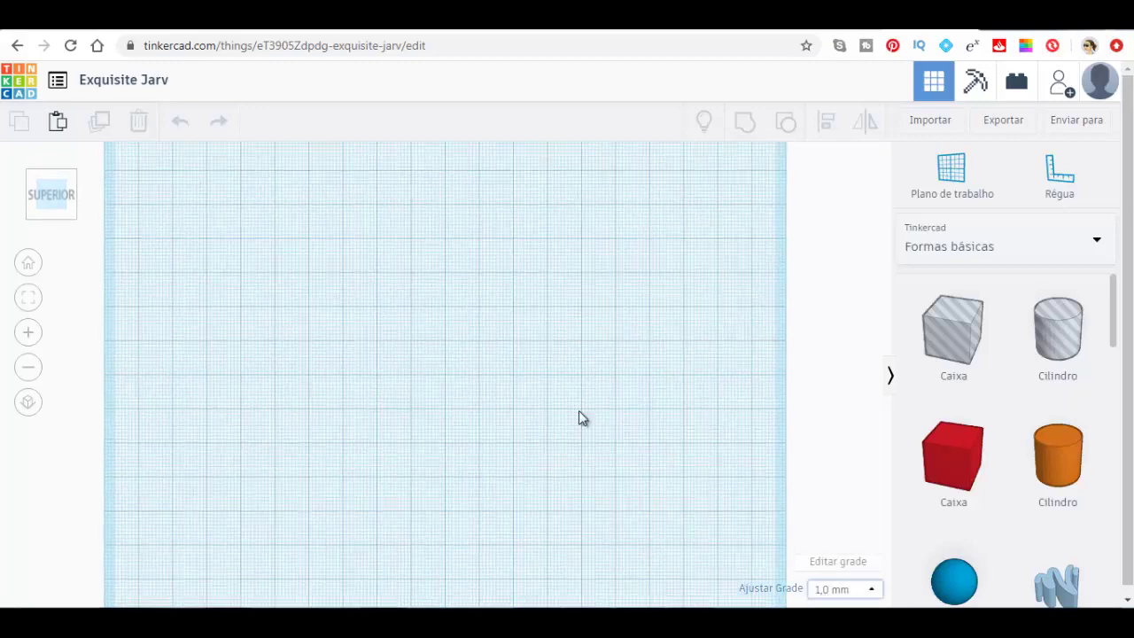
scroll(447, 353, down, 3)
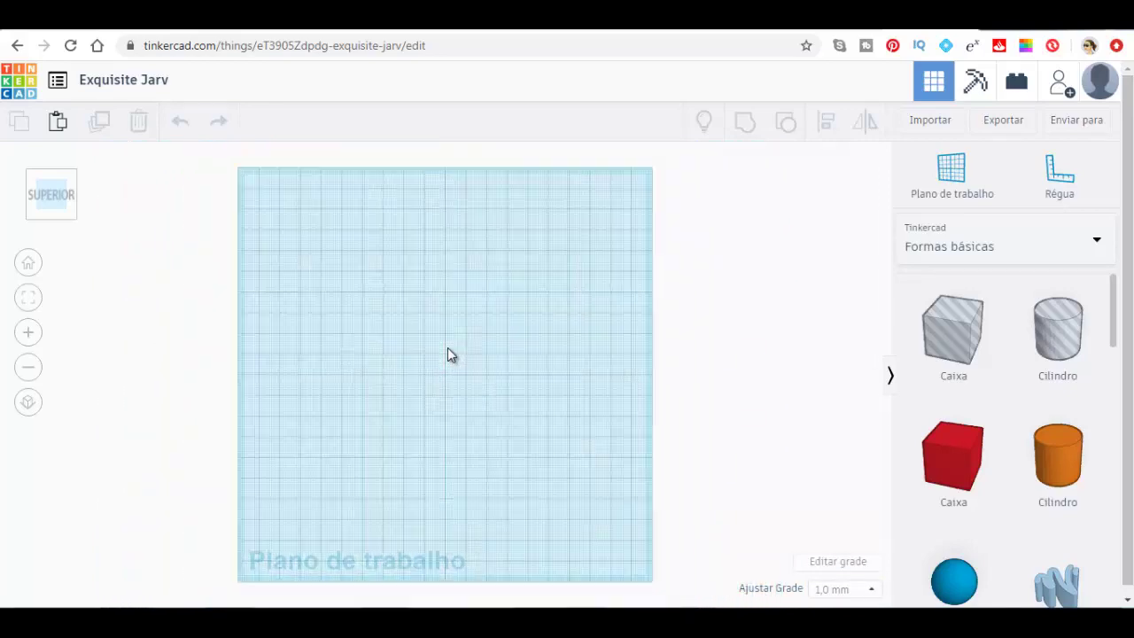
scroll(447, 352, down, 1)
scroll(448, 352, up, 2)
scroll(448, 352, down, 2)
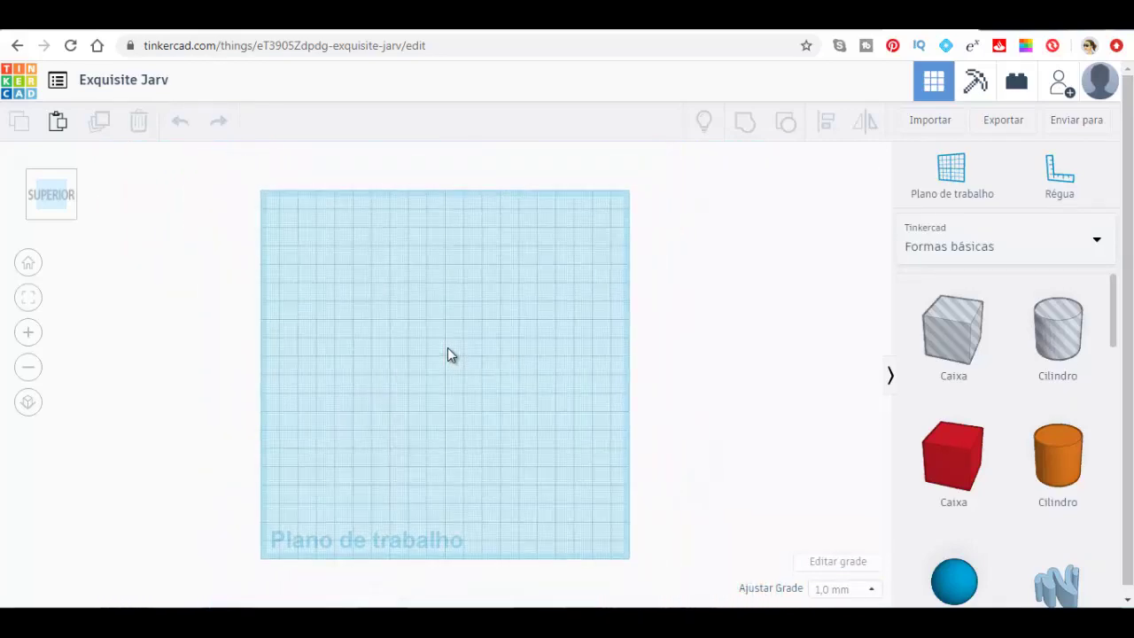
scroll(449, 348, up, 2)
scroll(448, 347, down, 2)
drag(61, 209, 76, 183)
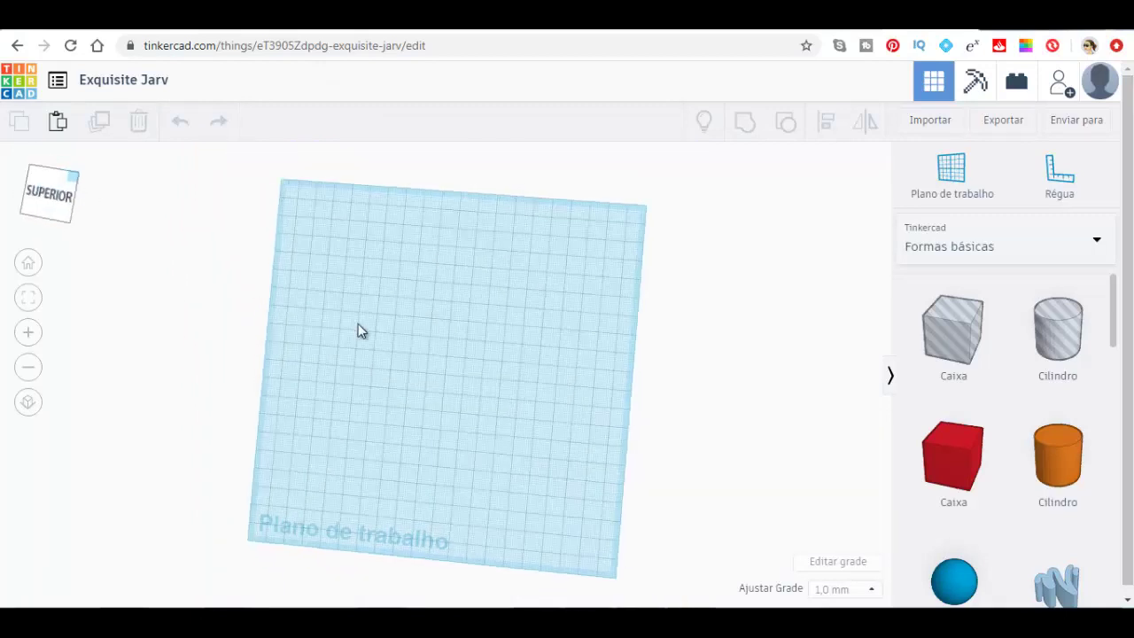
right_drag(358, 324, 526, 408)
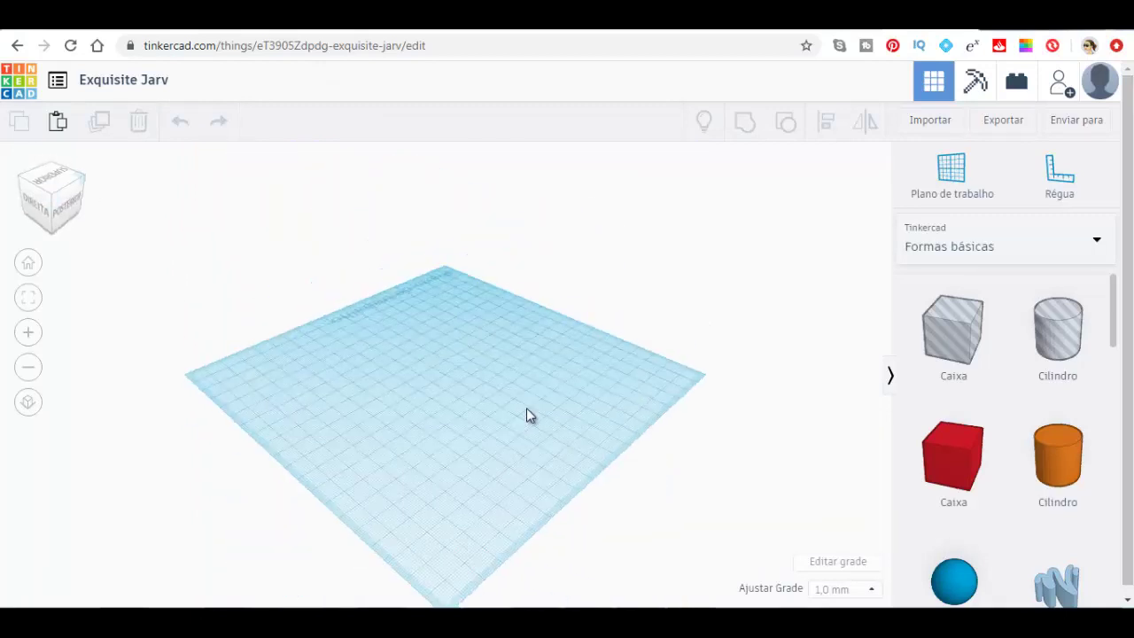
click(51, 179)
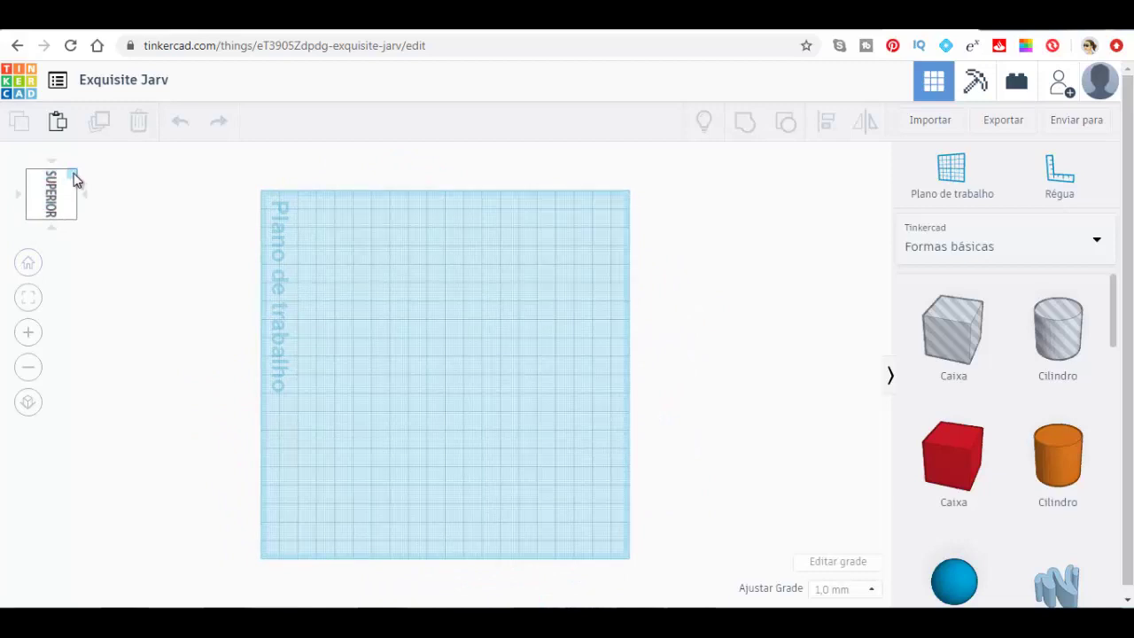
click(73, 175)
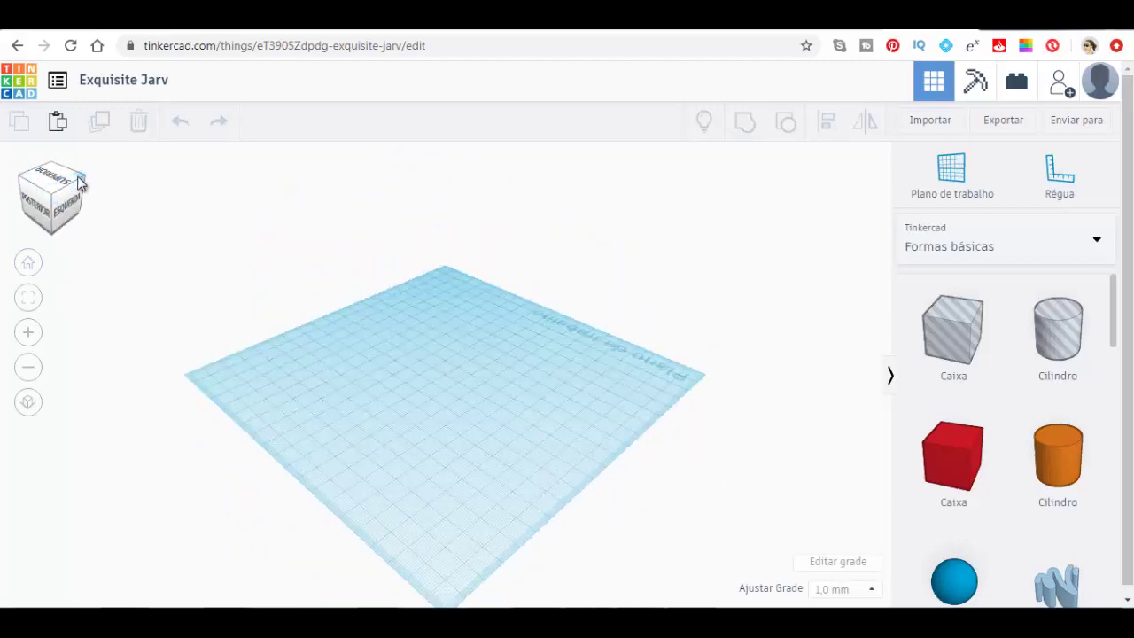
click(78, 184)
click(78, 183)
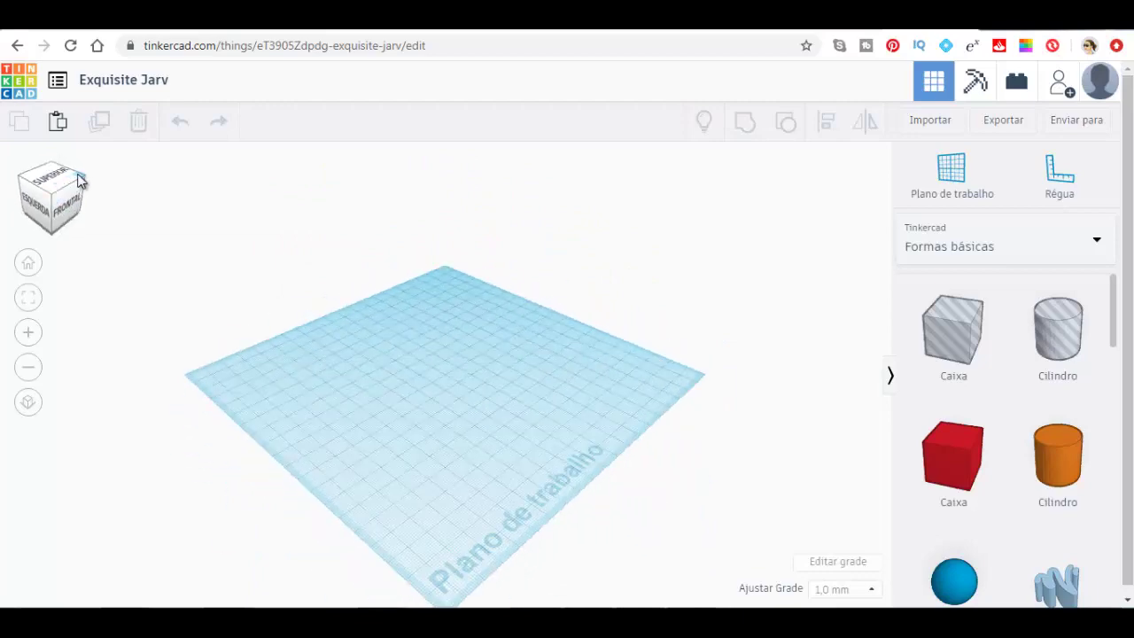
click(78, 180)
click(78, 181)
click(53, 182)
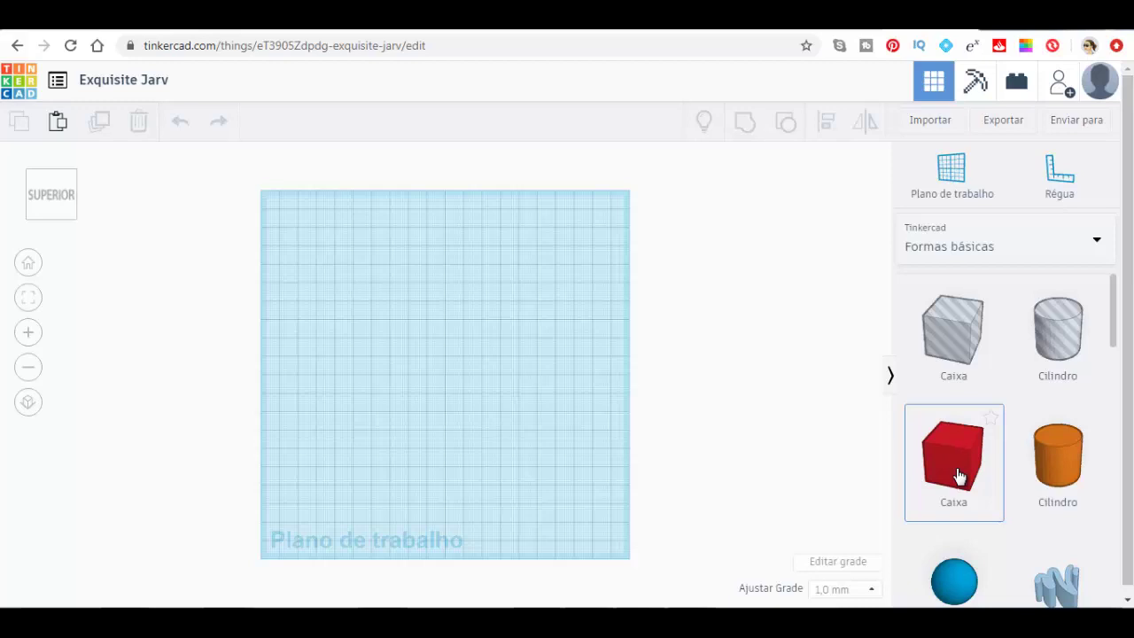
Step: Place a red box on the workplane and switch to an orthographic view
mouse_move(958, 476)
mouse_down()
mouse_move(416, 390)
mouse_move(421, 374)
mouse_up()
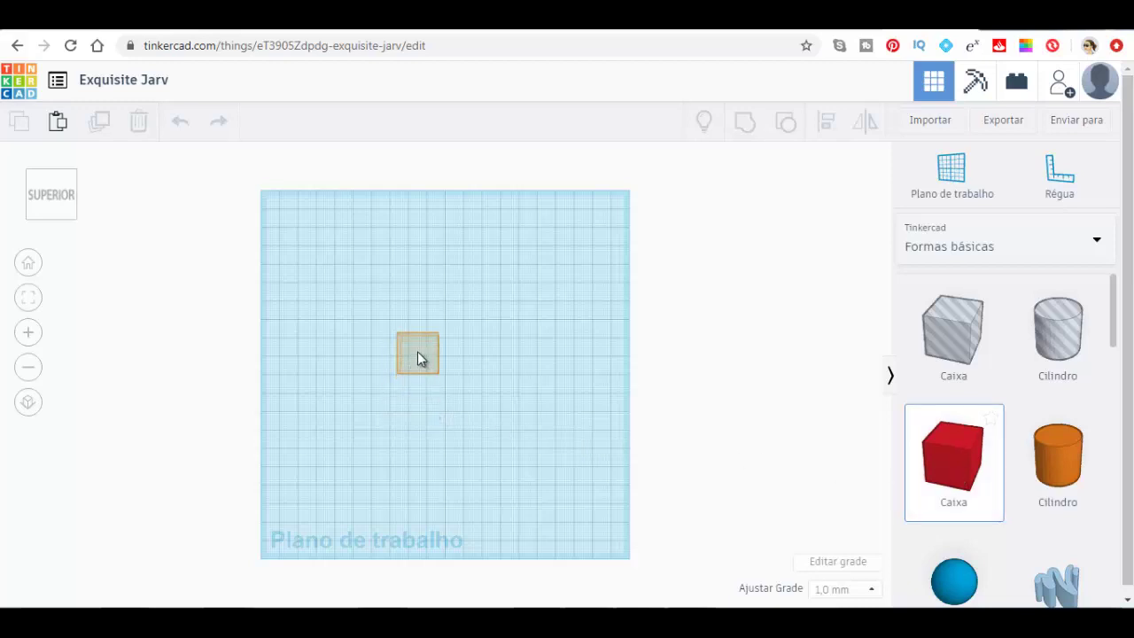
drag(411, 356, 413, 363)
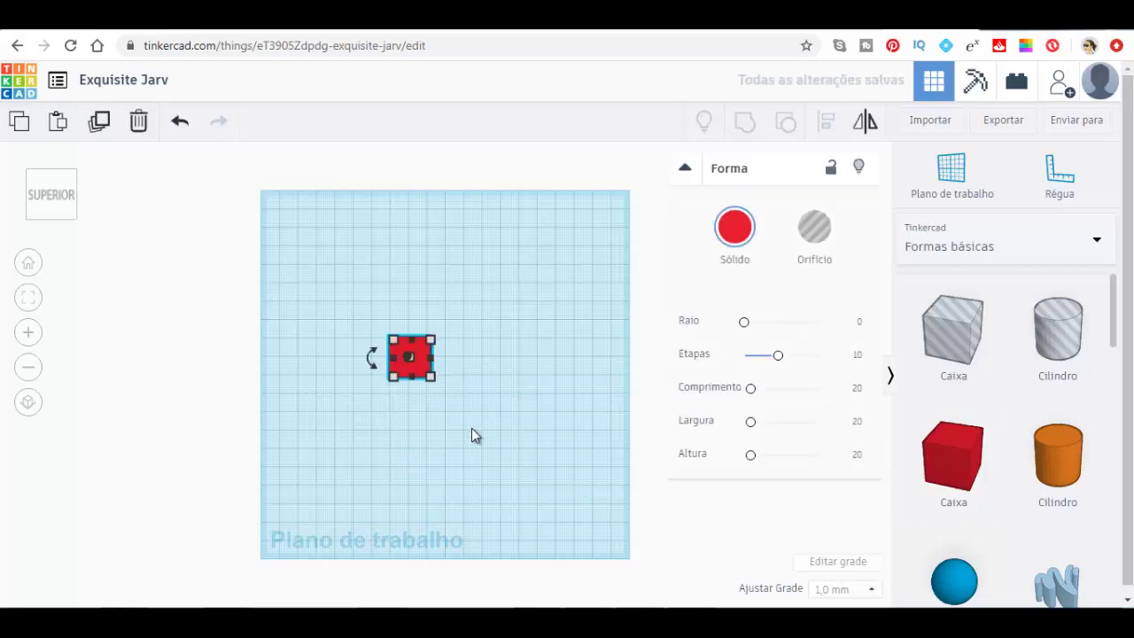
scroll(485, 432, up, 3)
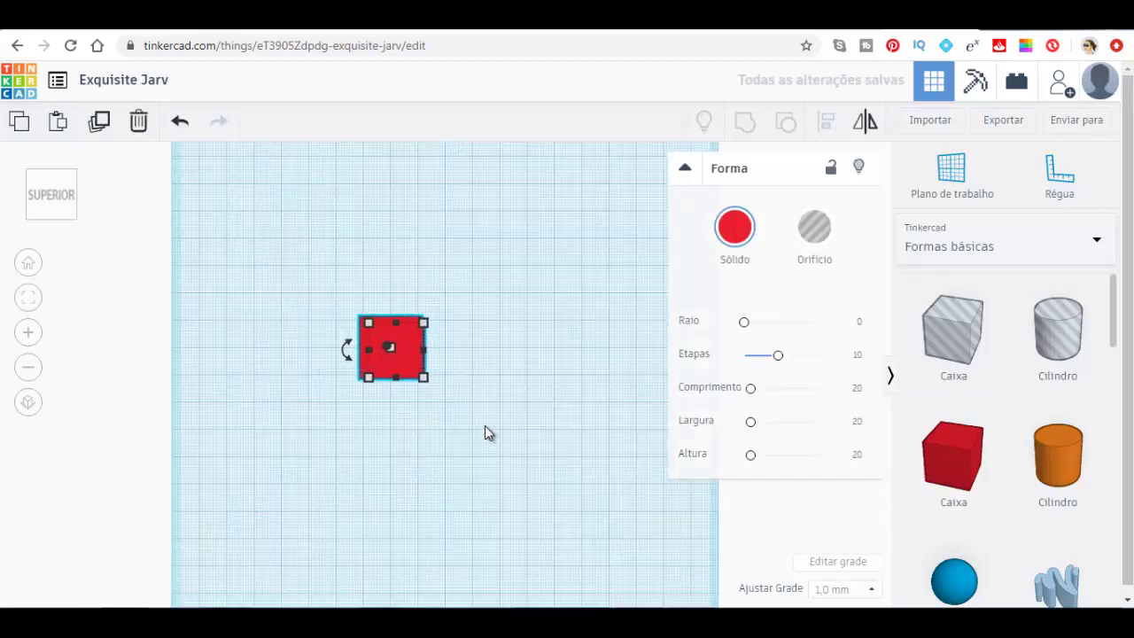
scroll(487, 427, up, 2)
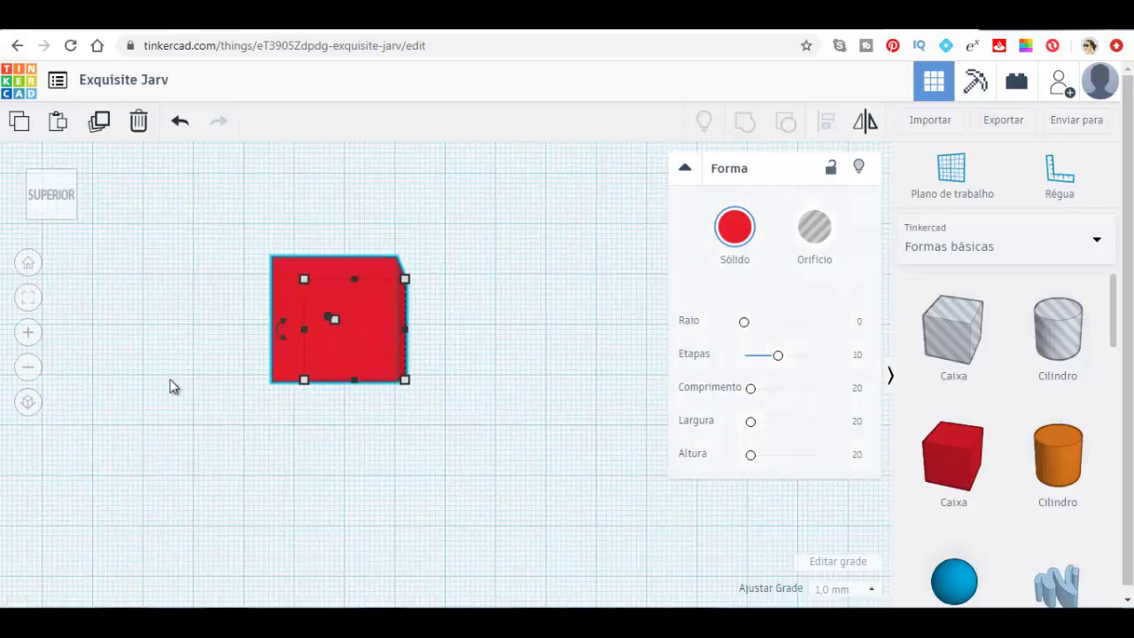
click(28, 403)
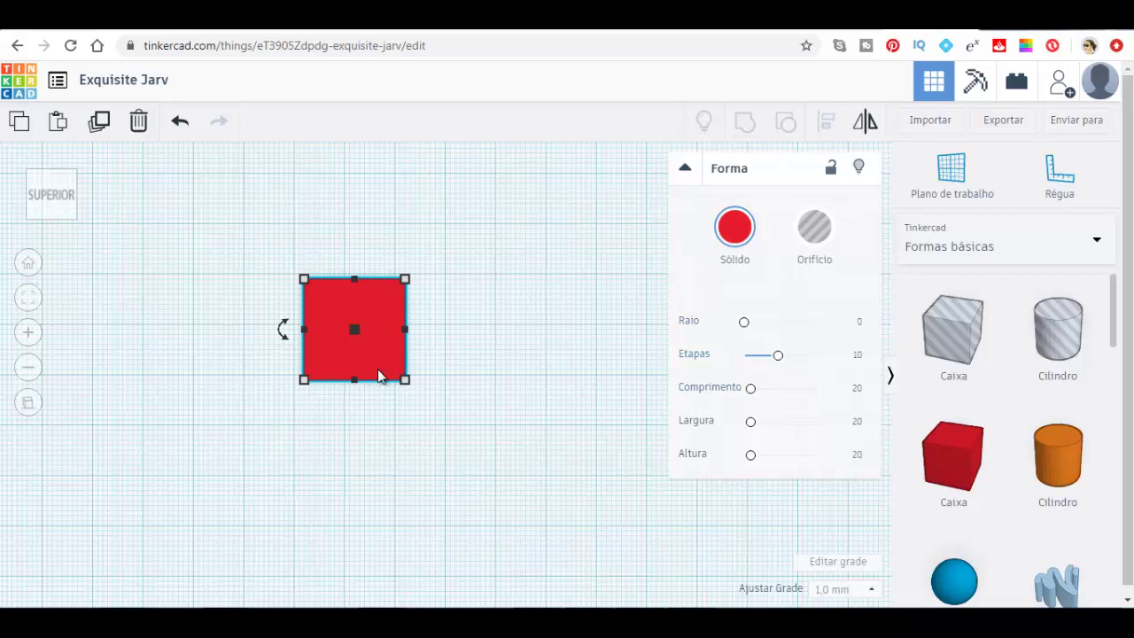
mouse_move(405, 380)
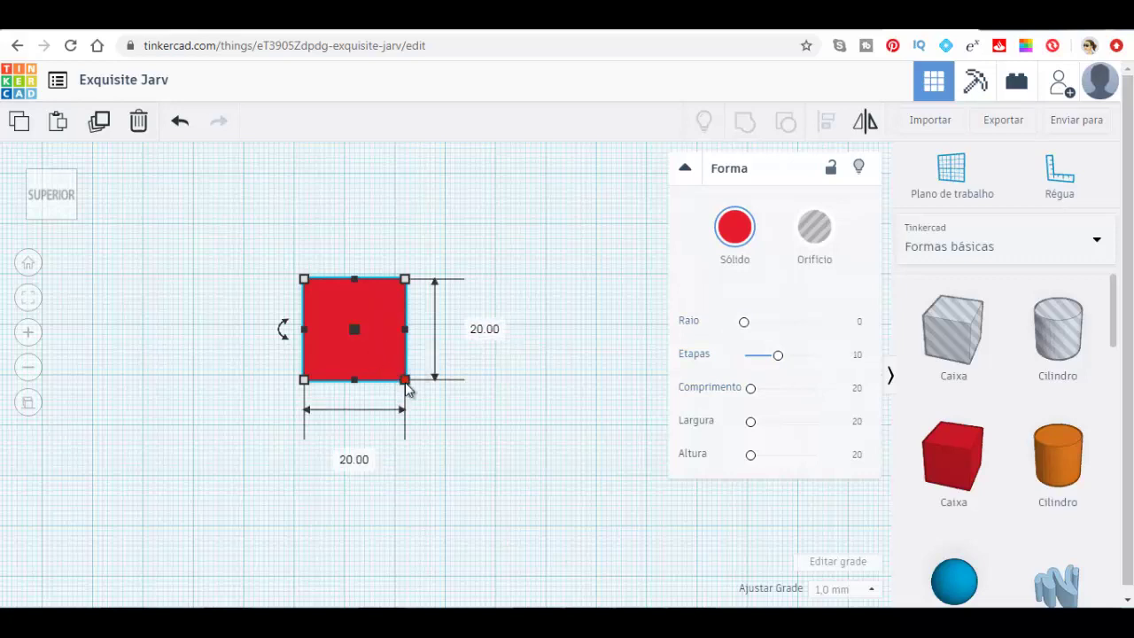
Step: Set the box footprint to 50 by 80
click(362, 459)
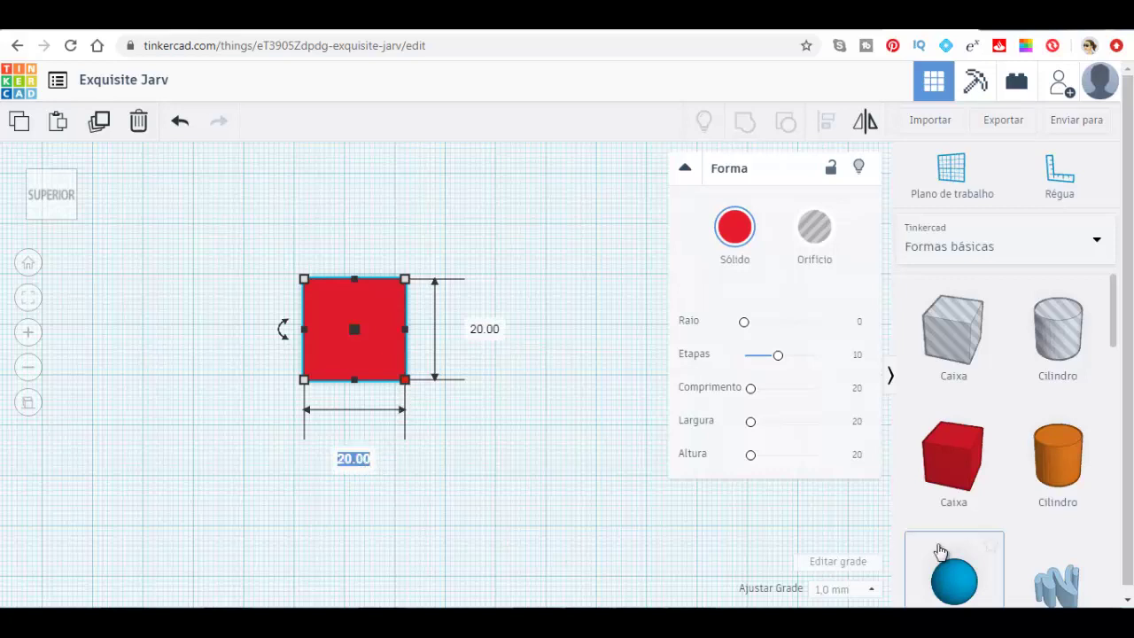
text(50)
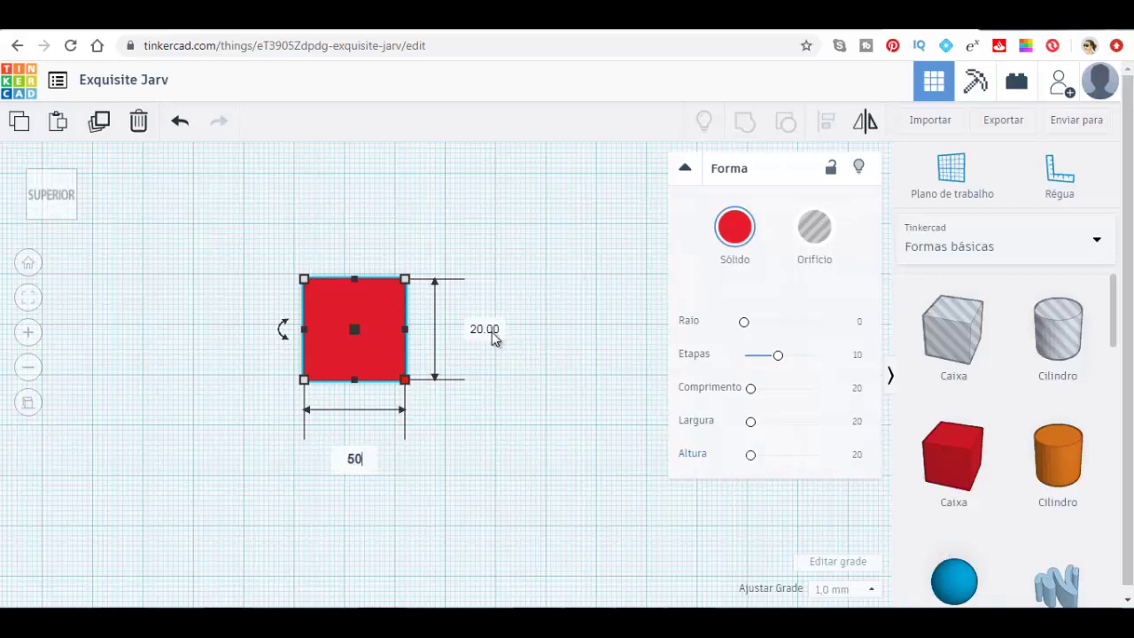
key(Tab)
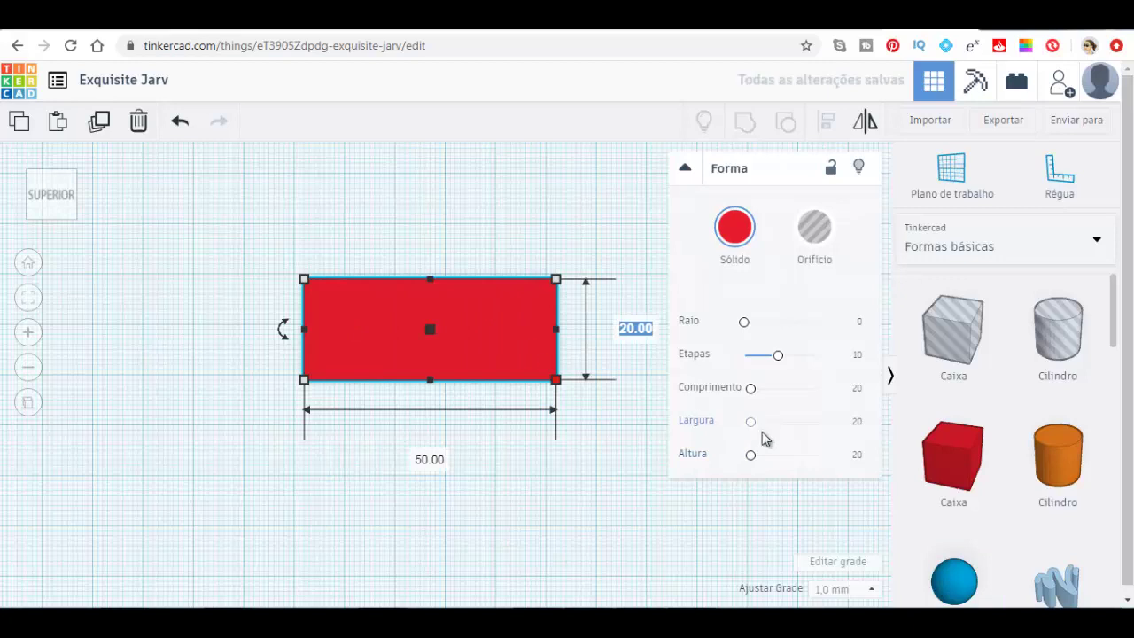
text(80)
key(Return)
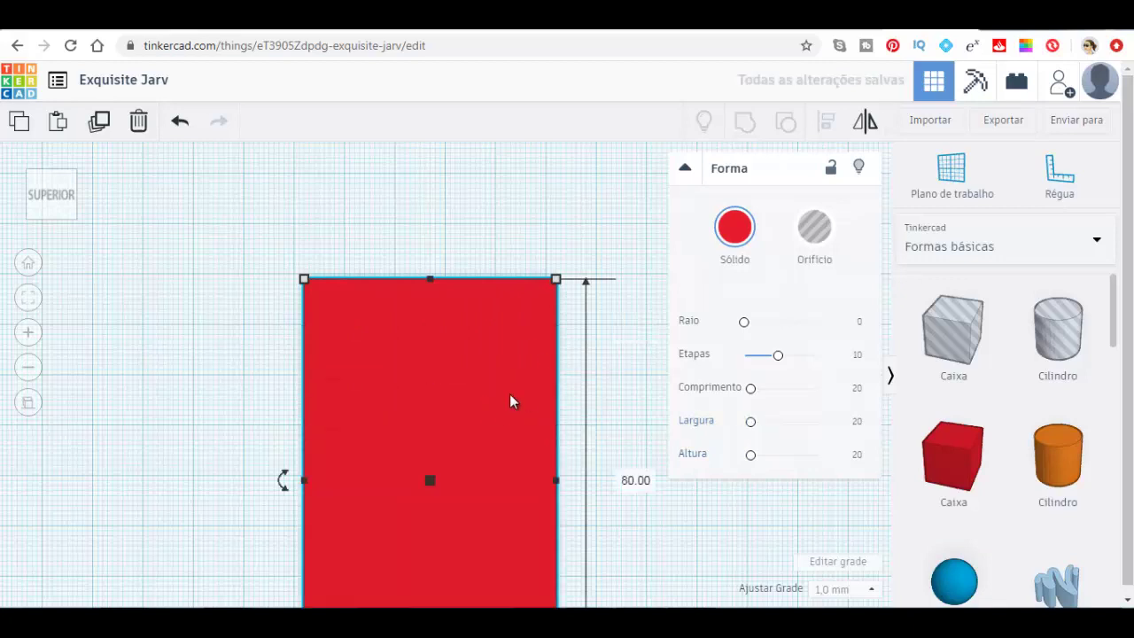
Step: From a corner view, set the box height to 18
scroll(515, 378, down, 3)
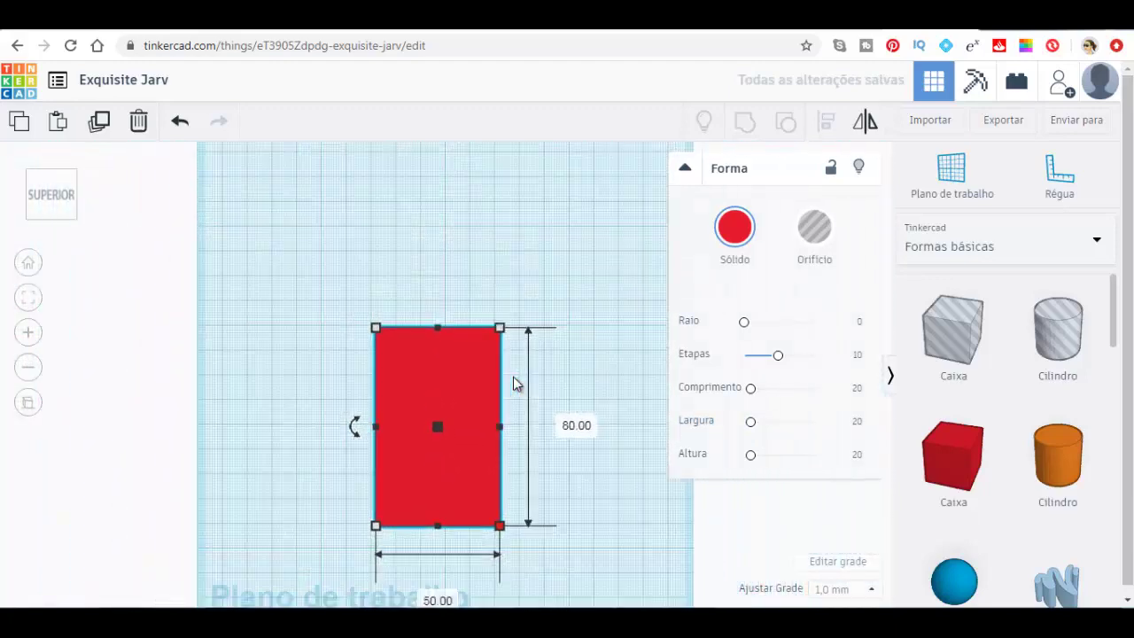
scroll(513, 376, down, 2)
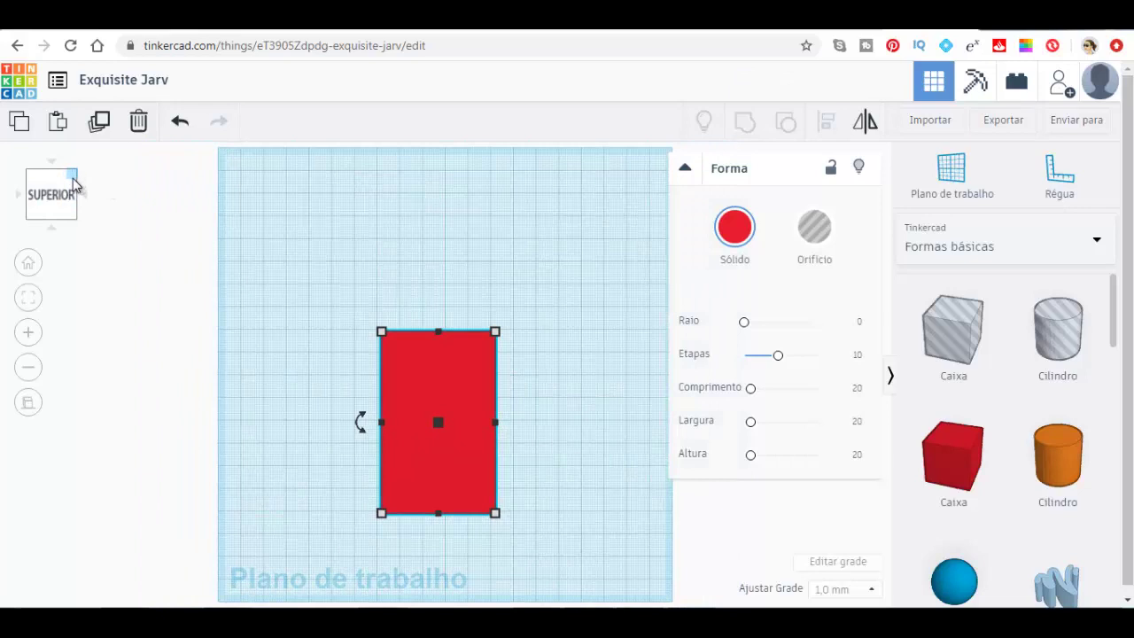
click(82, 199)
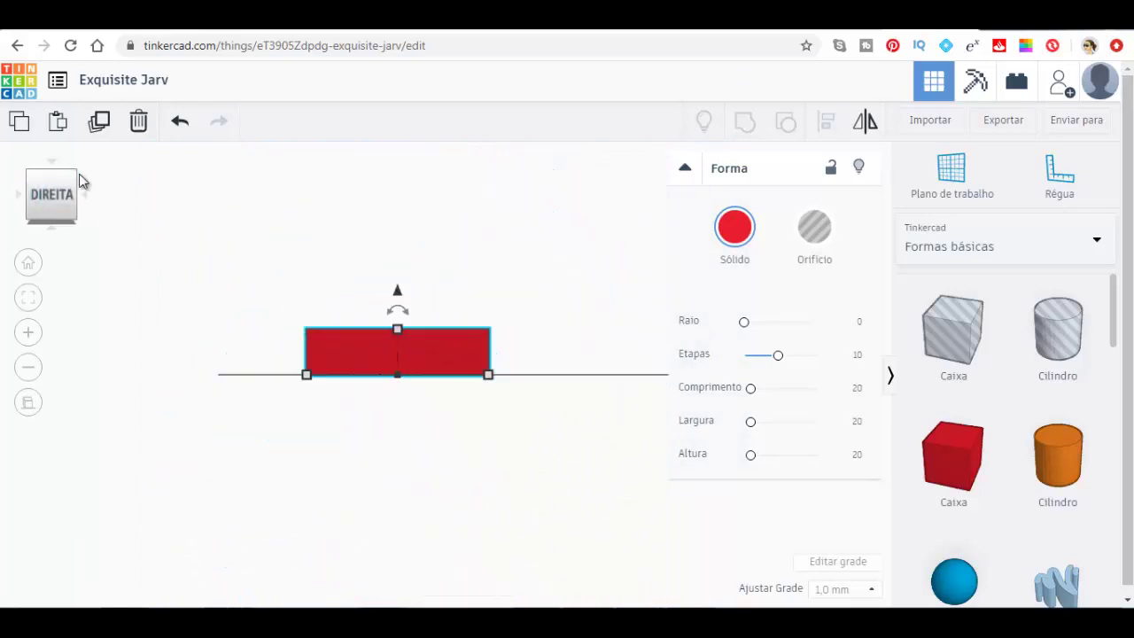
click(77, 179)
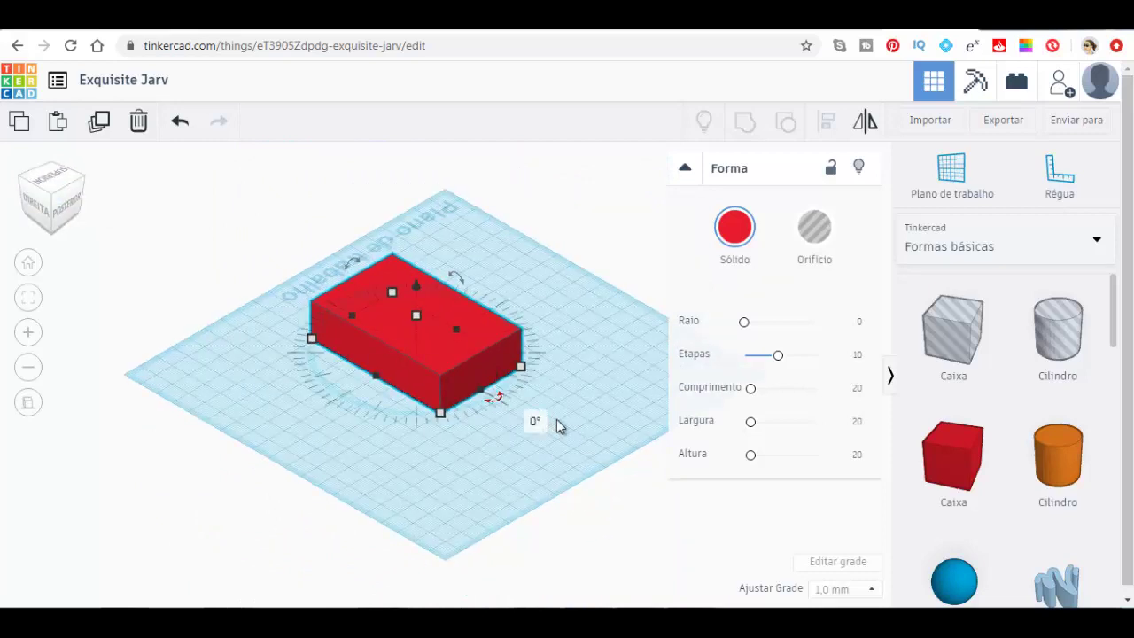
click(512, 337)
text(1)
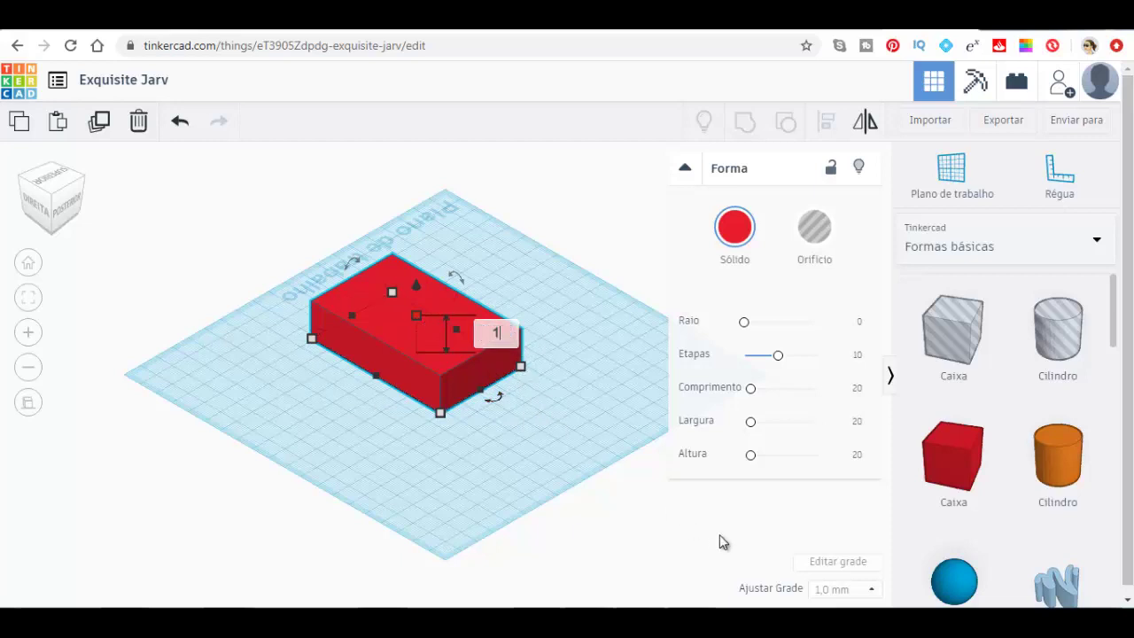
text(8)
key(Return)
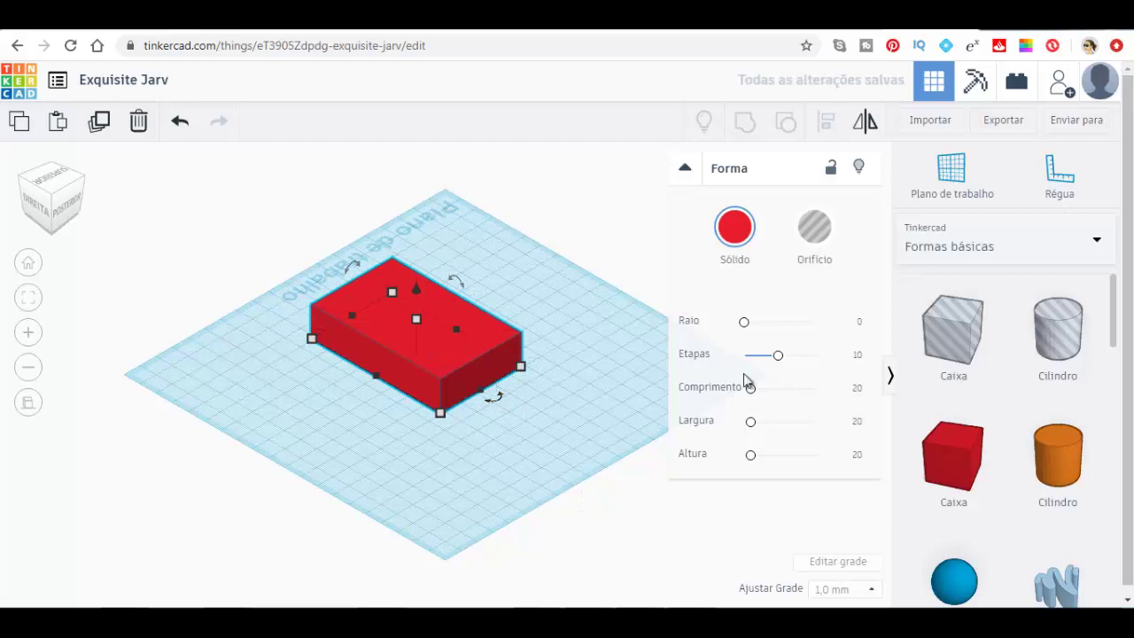
Step: Collapse the shape inspector and drop a blue Borda wedge right of the red box
click(686, 170)
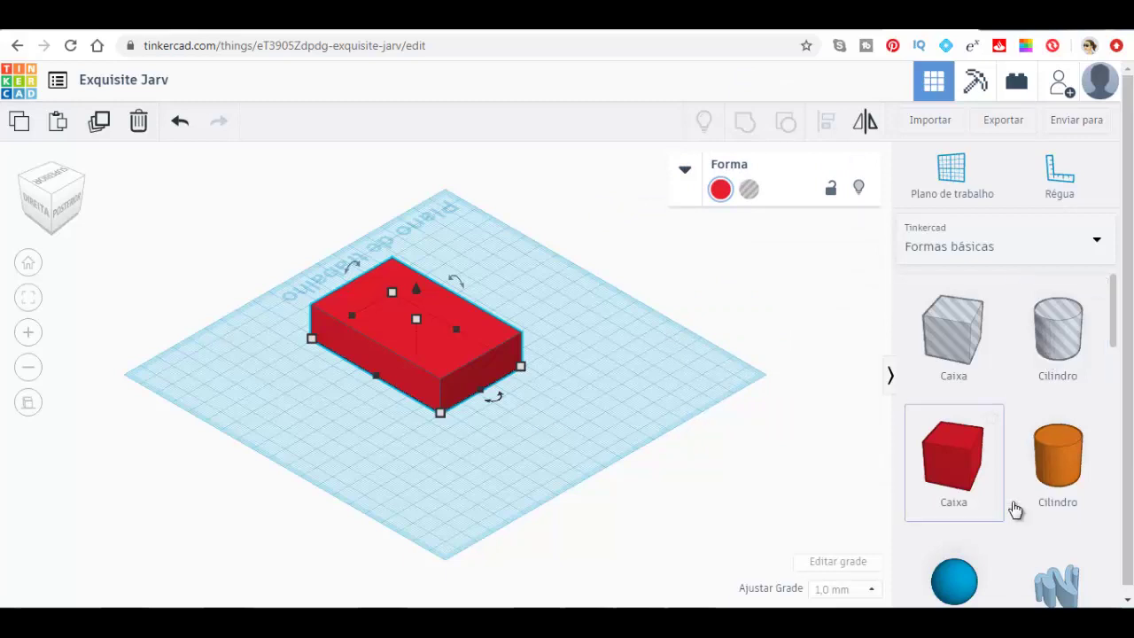
mouse_move(953, 461)
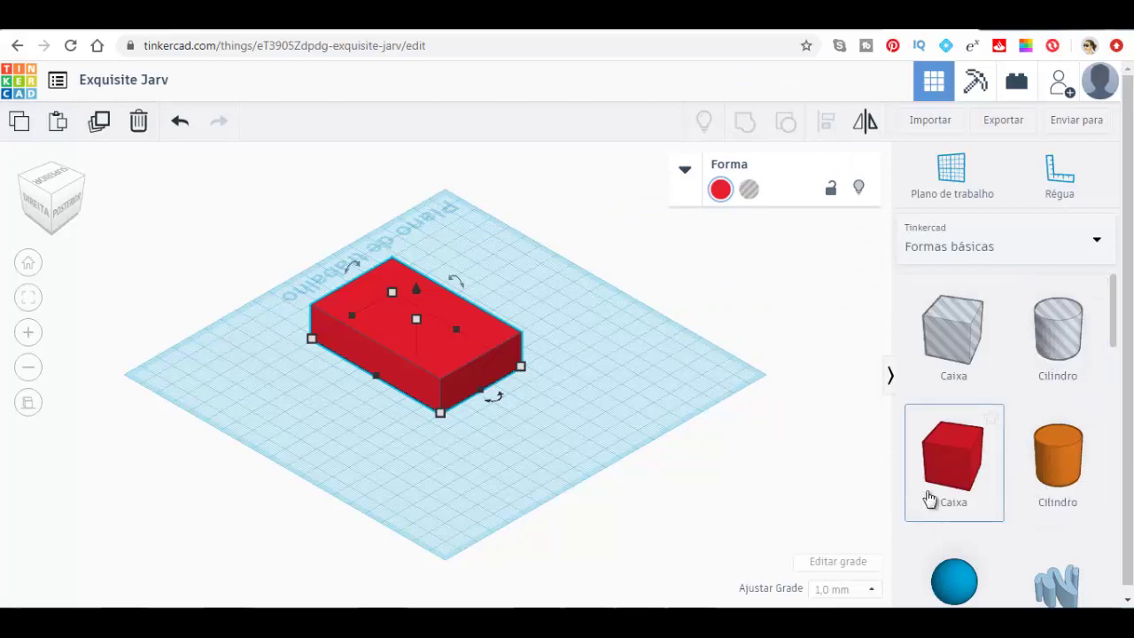
scroll(1019, 483, down, 2)
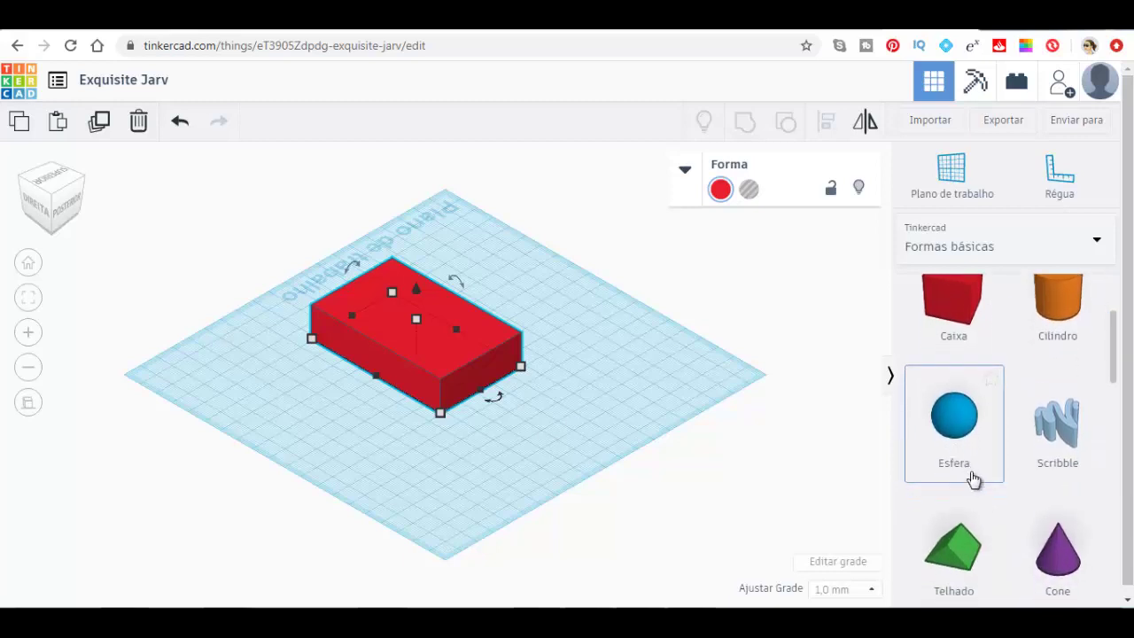
scroll(979, 505, down, 2)
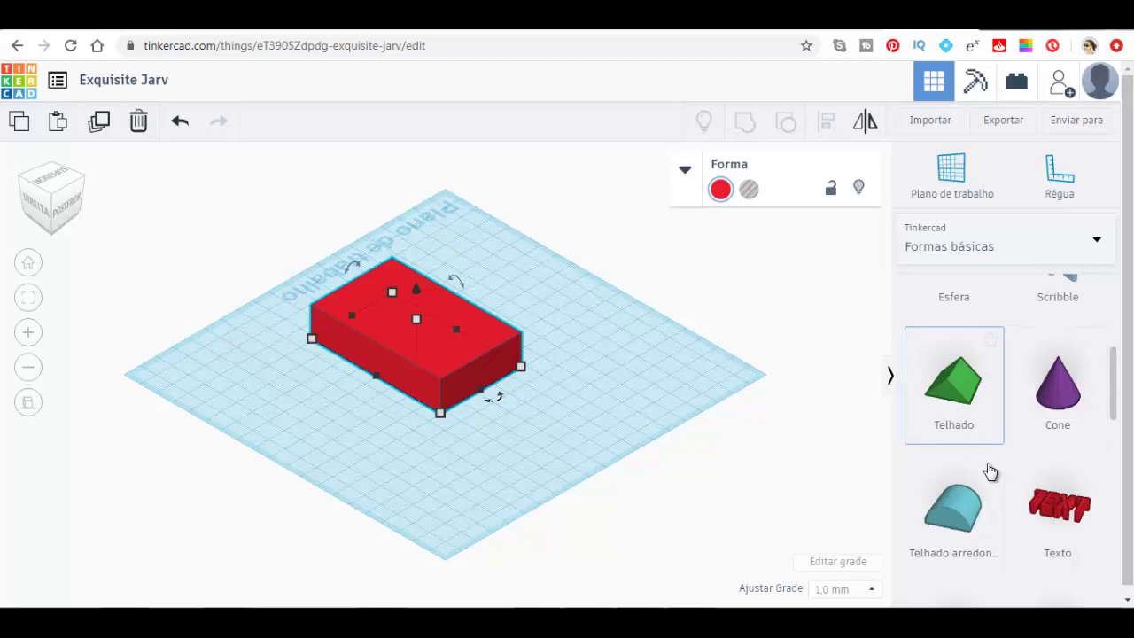
scroll(1019, 443, up, 3)
scroll(1028, 471, down, 2)
scroll(1028, 471, down, 2)
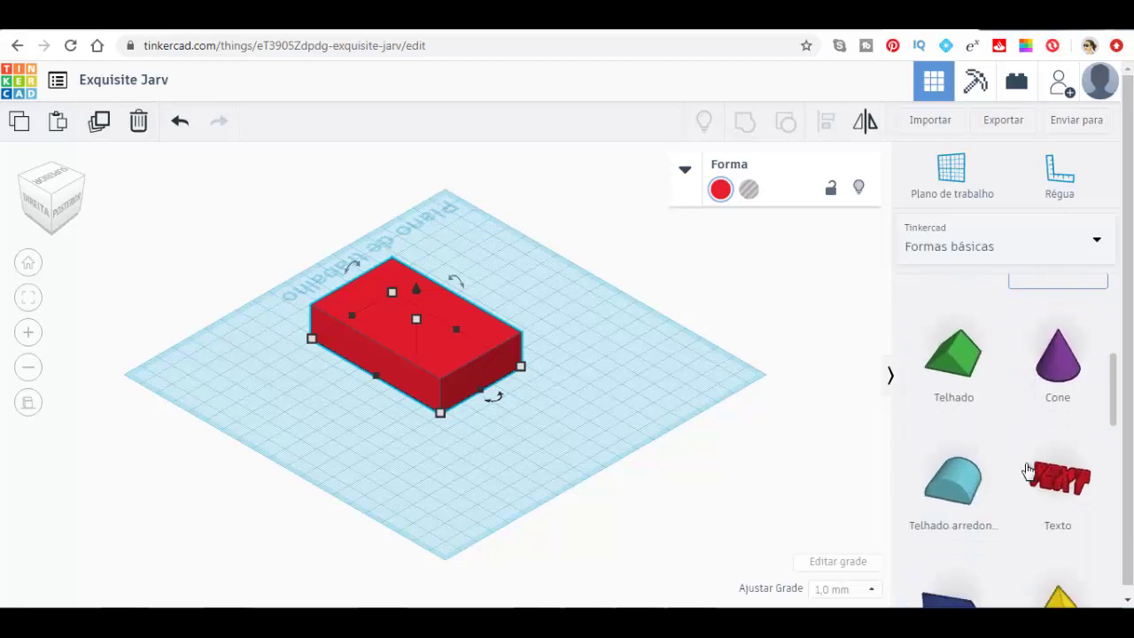
scroll(1026, 470, down, 2)
scroll(1005, 452, down, 1)
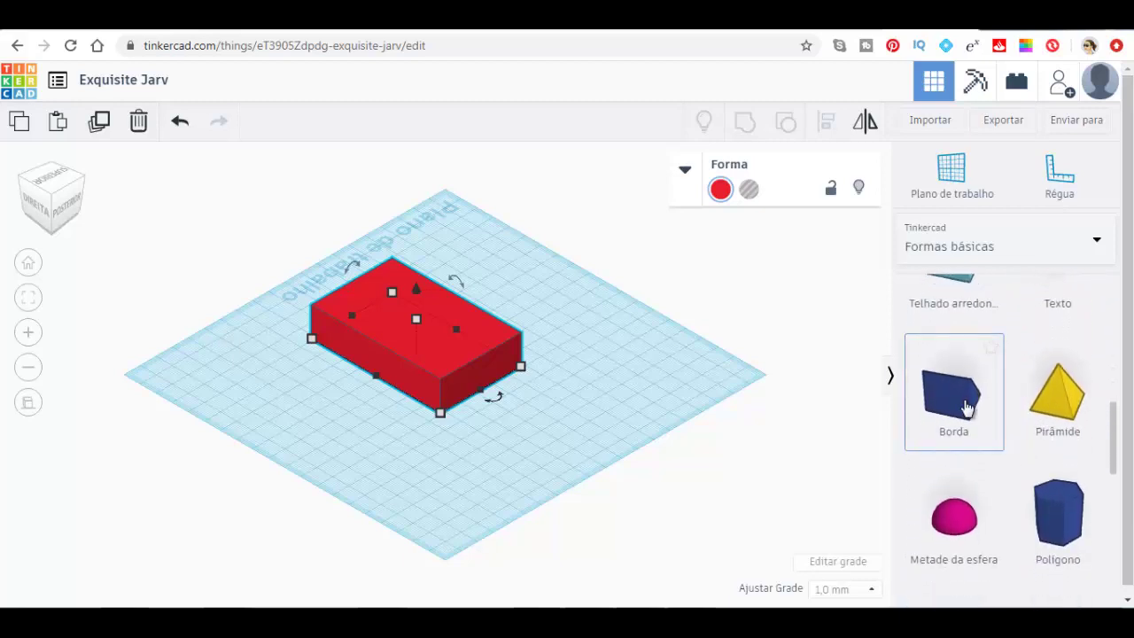
mouse_move(966, 406)
mouse_down()
mouse_move(619, 363)
mouse_move(633, 365)
mouse_up()
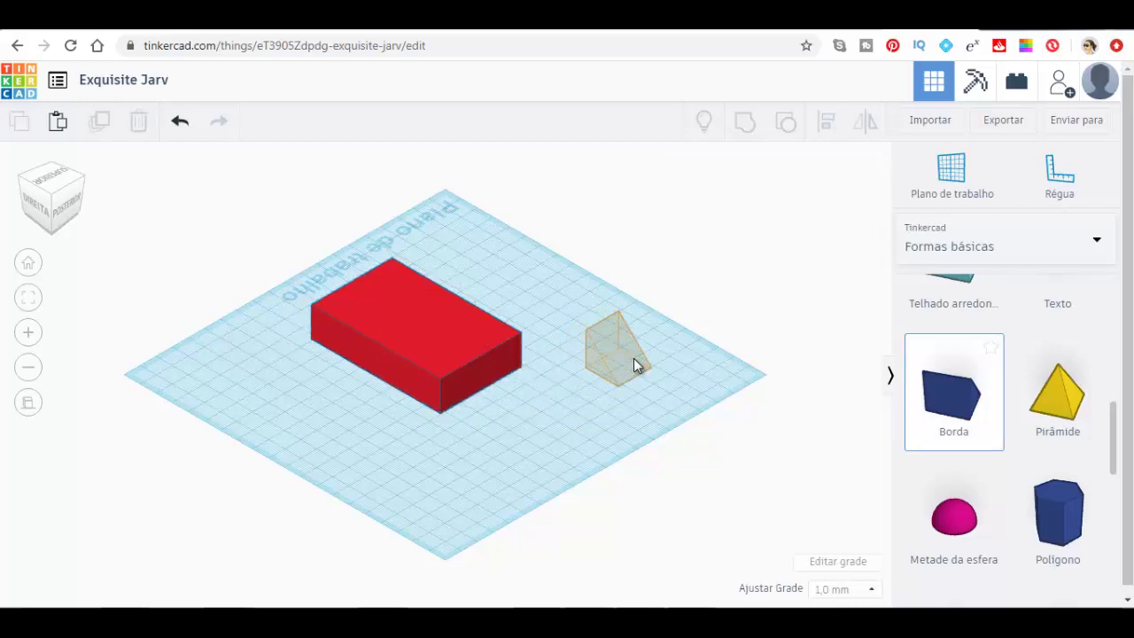
drag(633, 359, 634, 359)
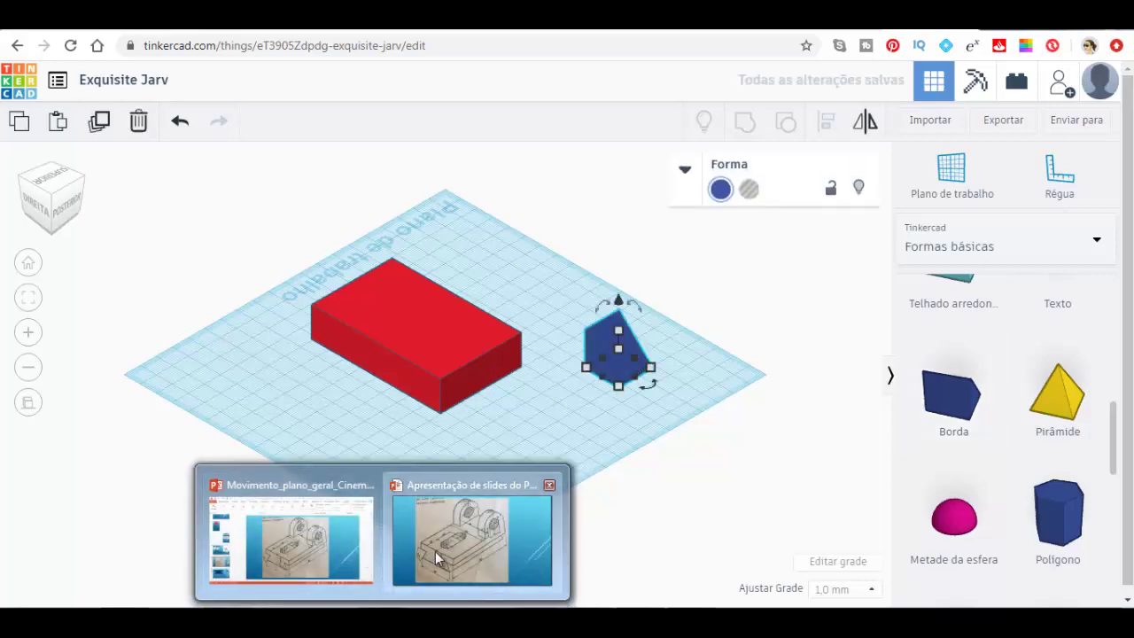
click(435, 551)
click(291, 466)
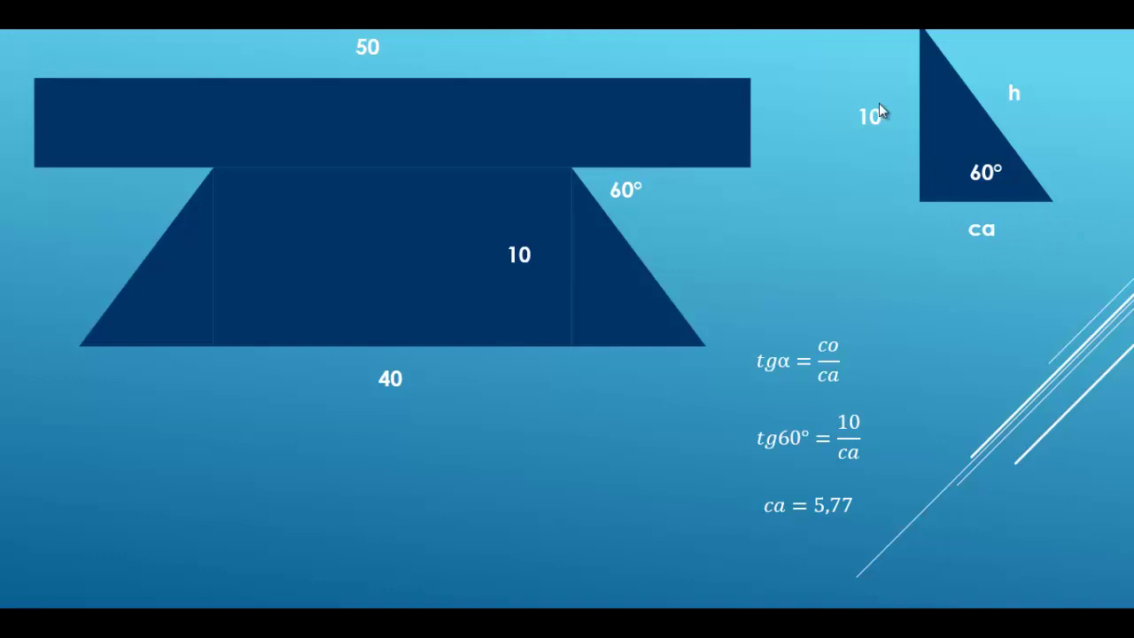
key(Escape)
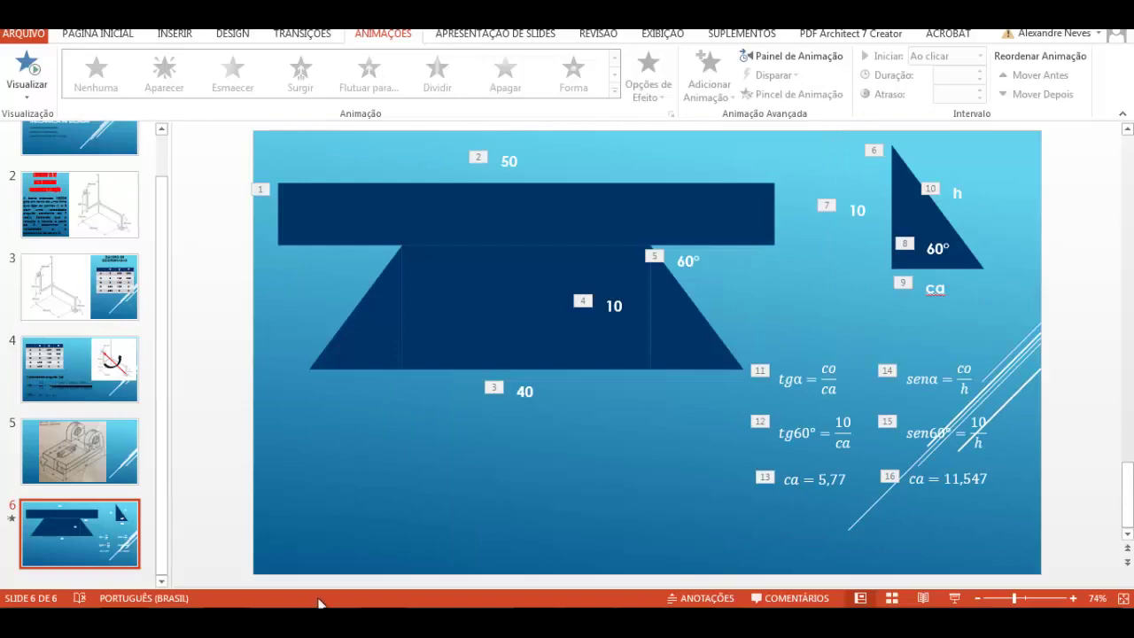
click(322, 537)
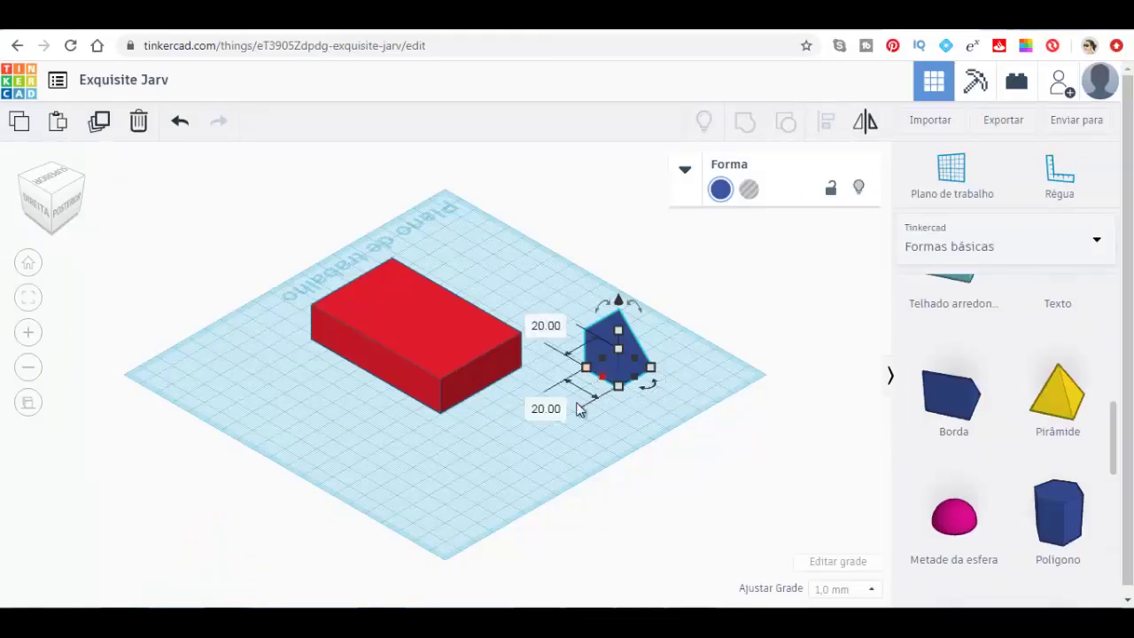
Step: Size the wedge to 5.77 by 10 and rotate it about its vertical axis
click(546, 408)
text(5)
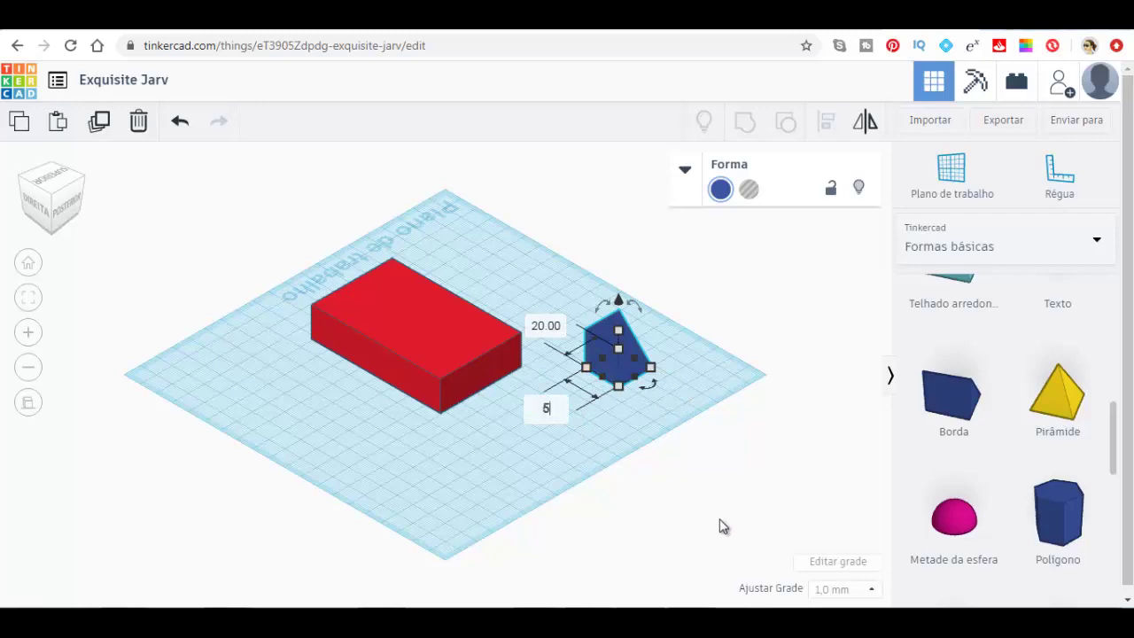
text(,77)
key(BackSpace)
key(BackSpace)
key(BackSpace)
text(,)
text(77)
key(Return)
click(546, 325)
text(10)
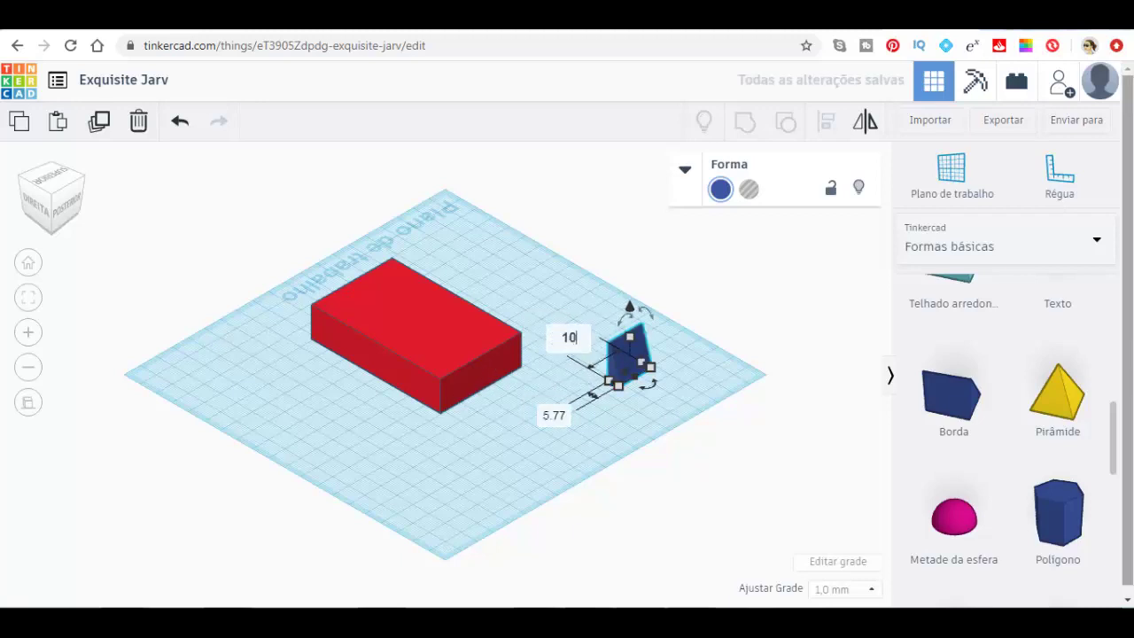
key(Return)
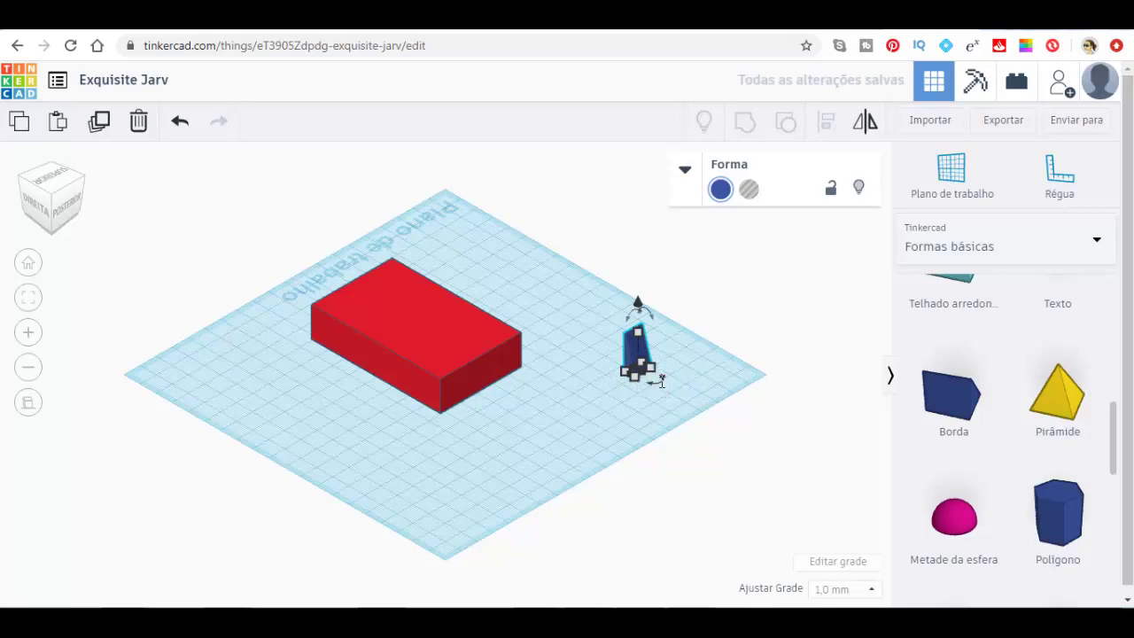
drag(661, 381, 659, 383)
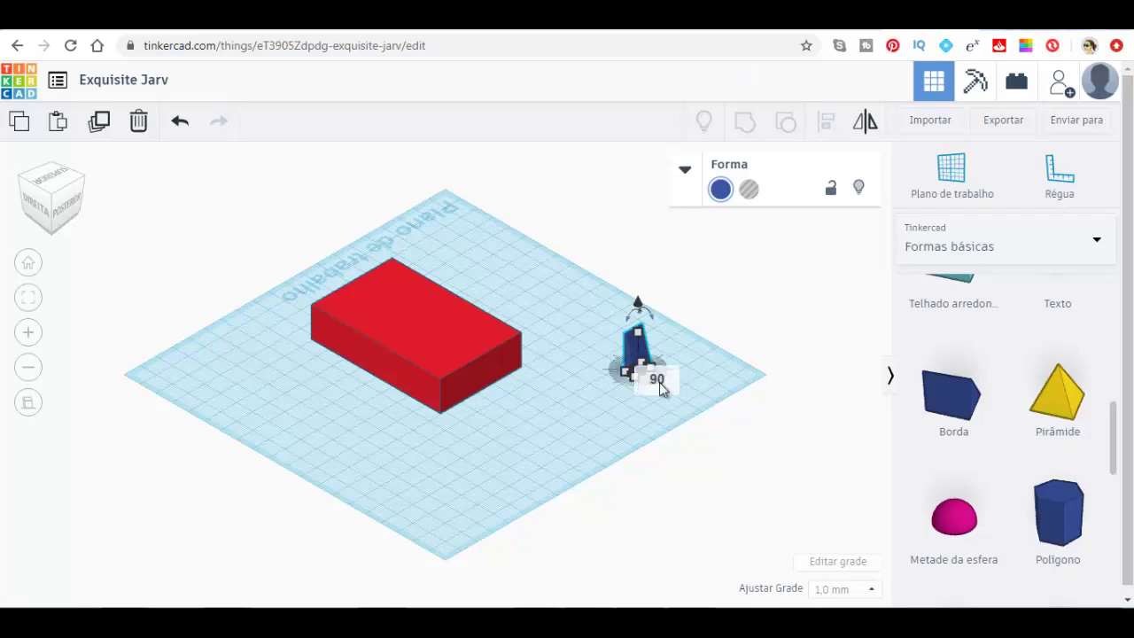
drag(659, 382, 667, 394)
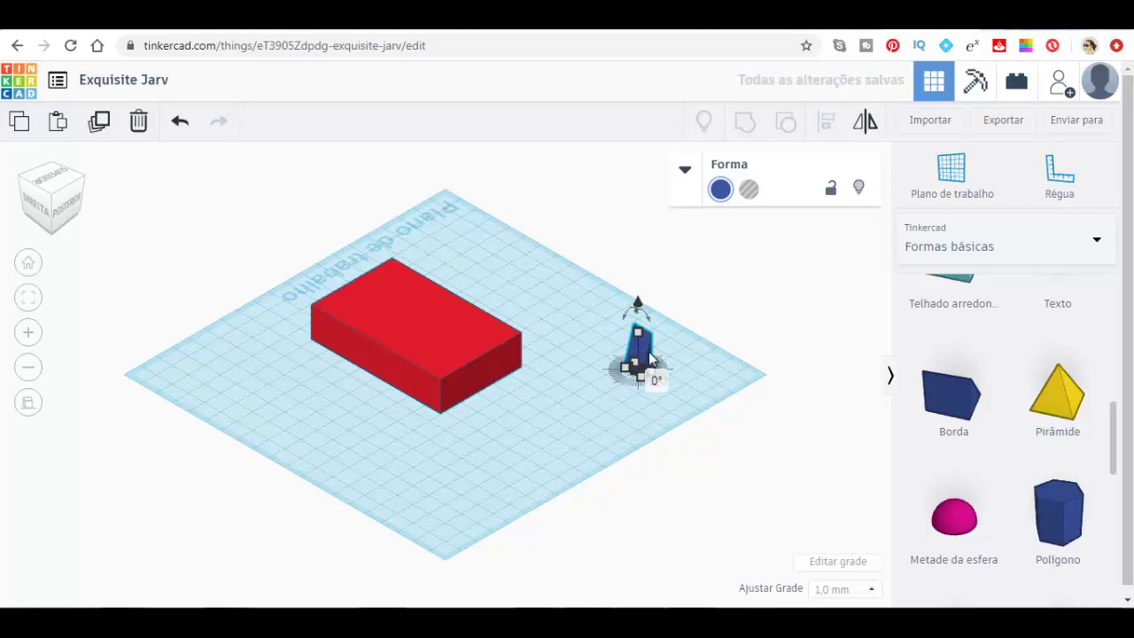
Step: Set the blue wedge's height to 10 mm
scroll(722, 373, down, 2)
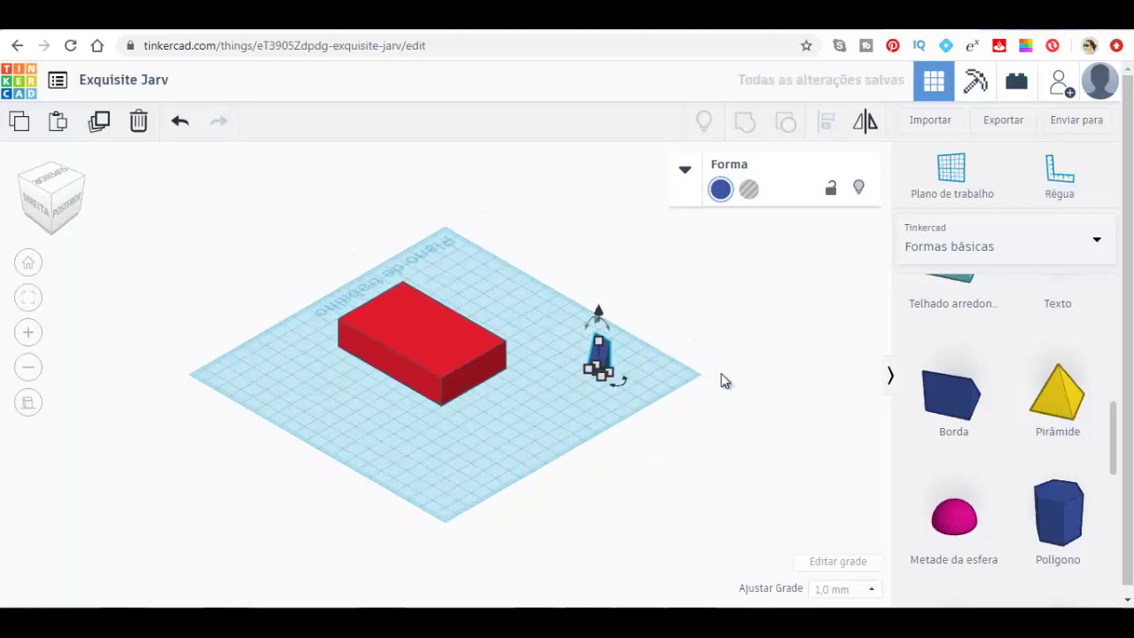
scroll(722, 373, up, 2)
scroll(721, 373, up, 3)
scroll(721, 373, up, 1)
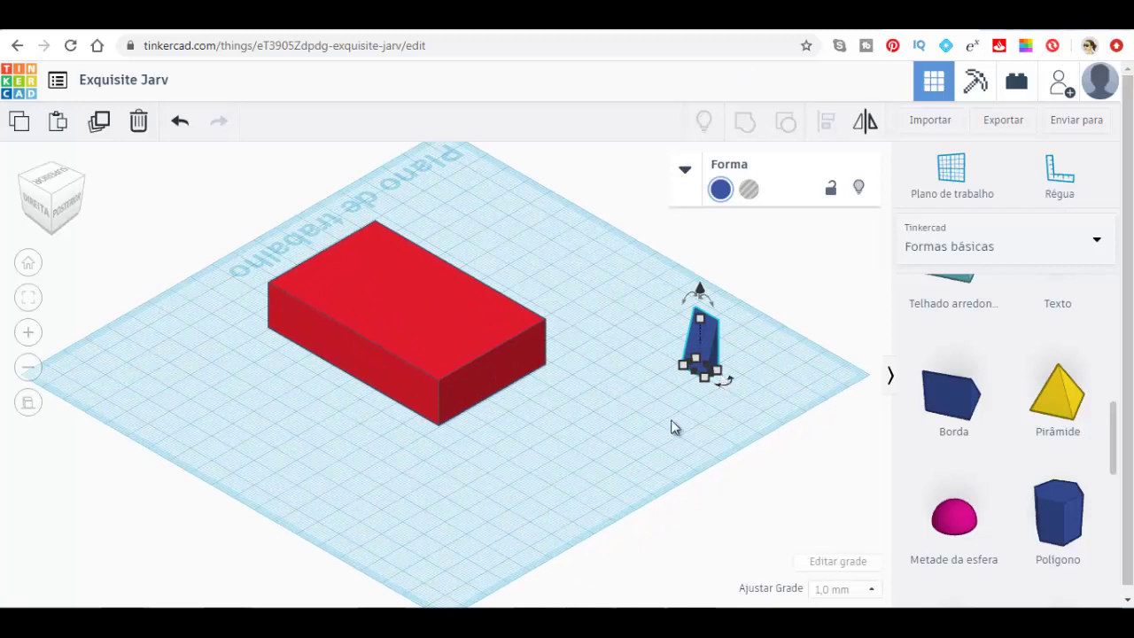
click(495, 367)
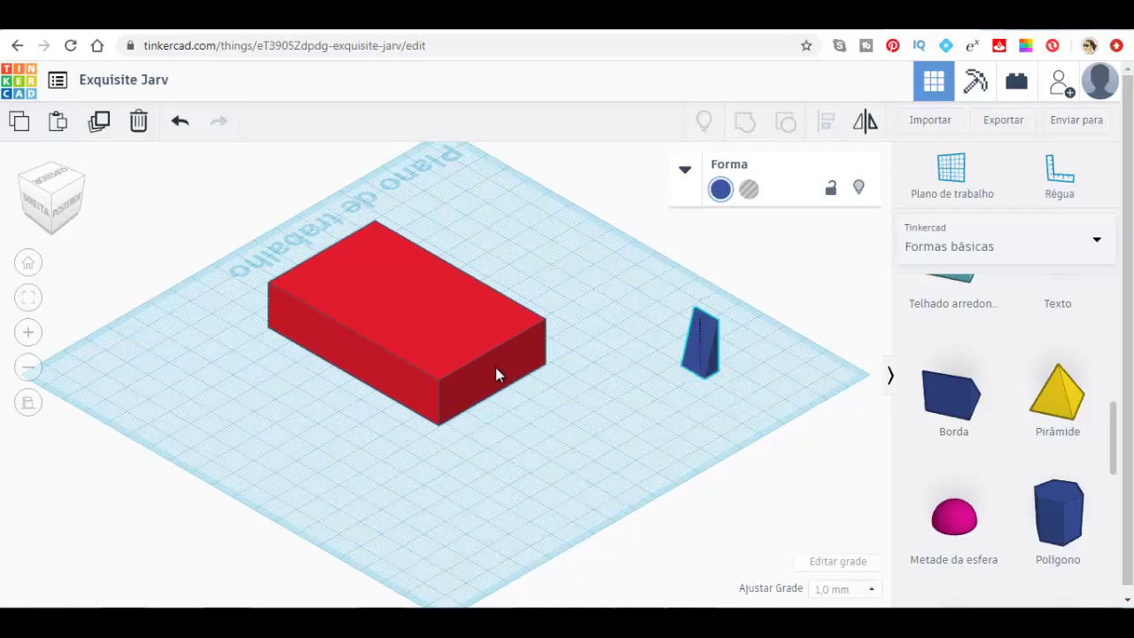
click(715, 362)
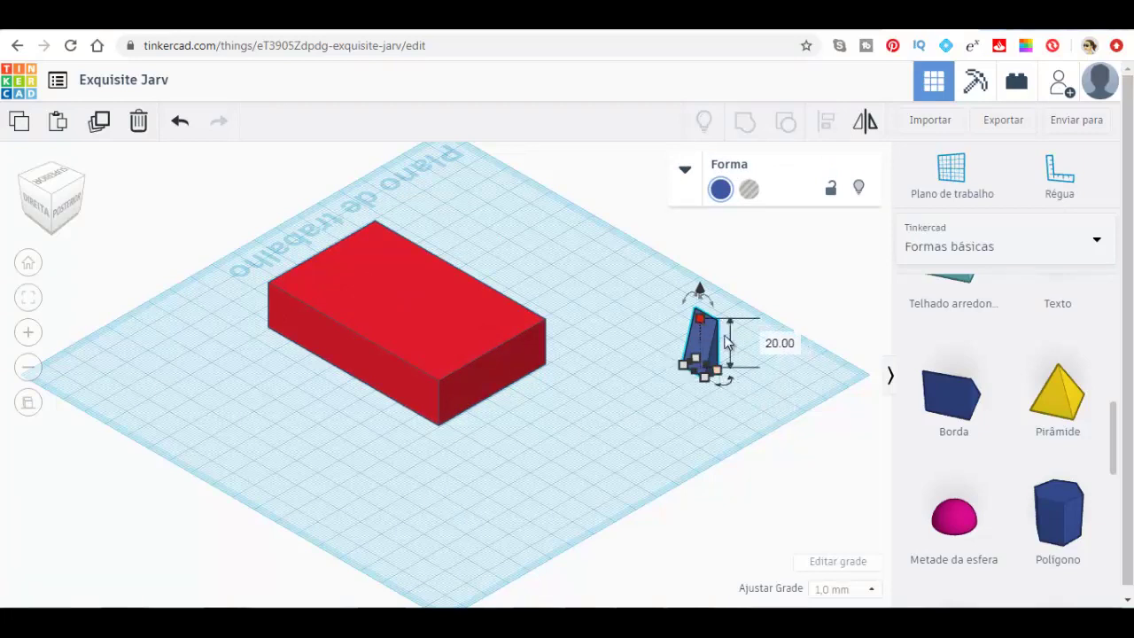
click(780, 342)
text(10)
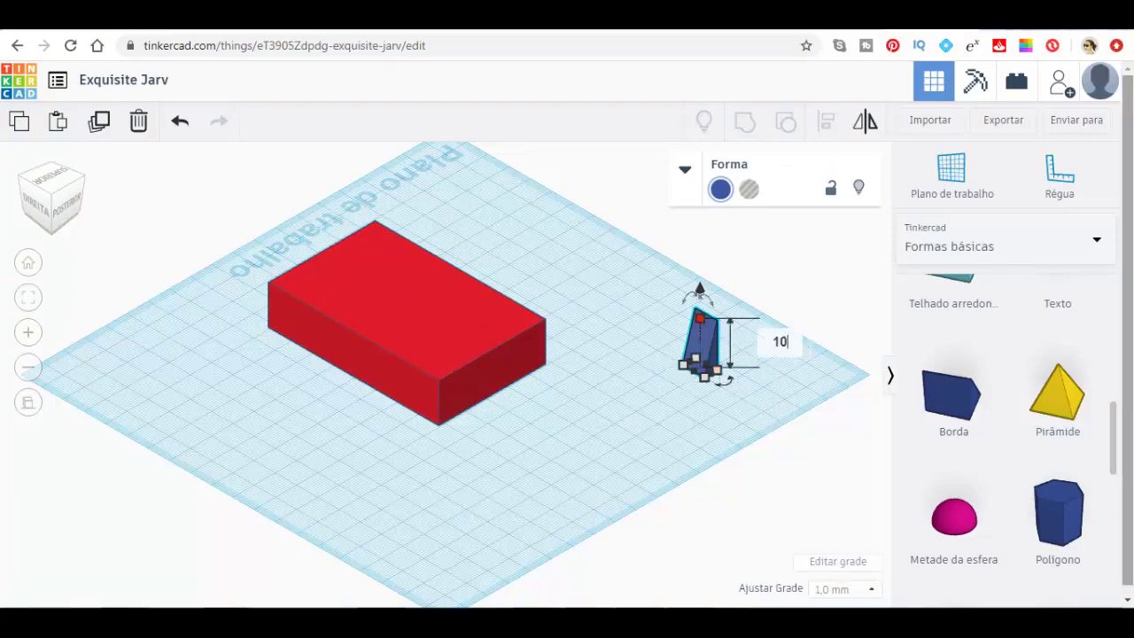
key(Return)
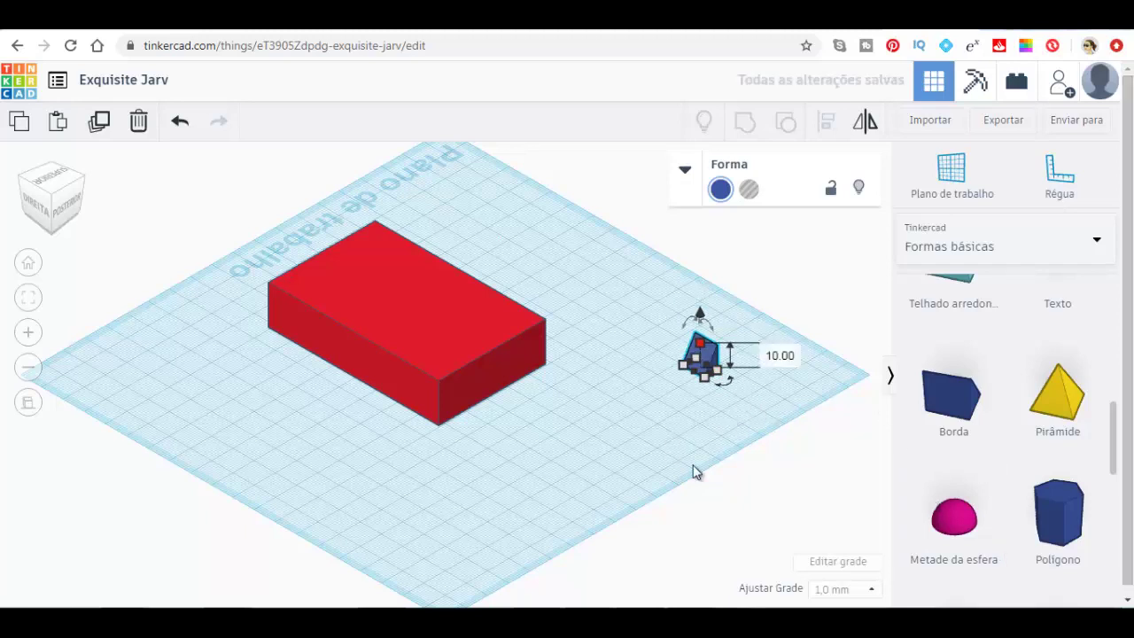
Step: Move the wedge in front of the red block's front corner
click(695, 472)
click(706, 371)
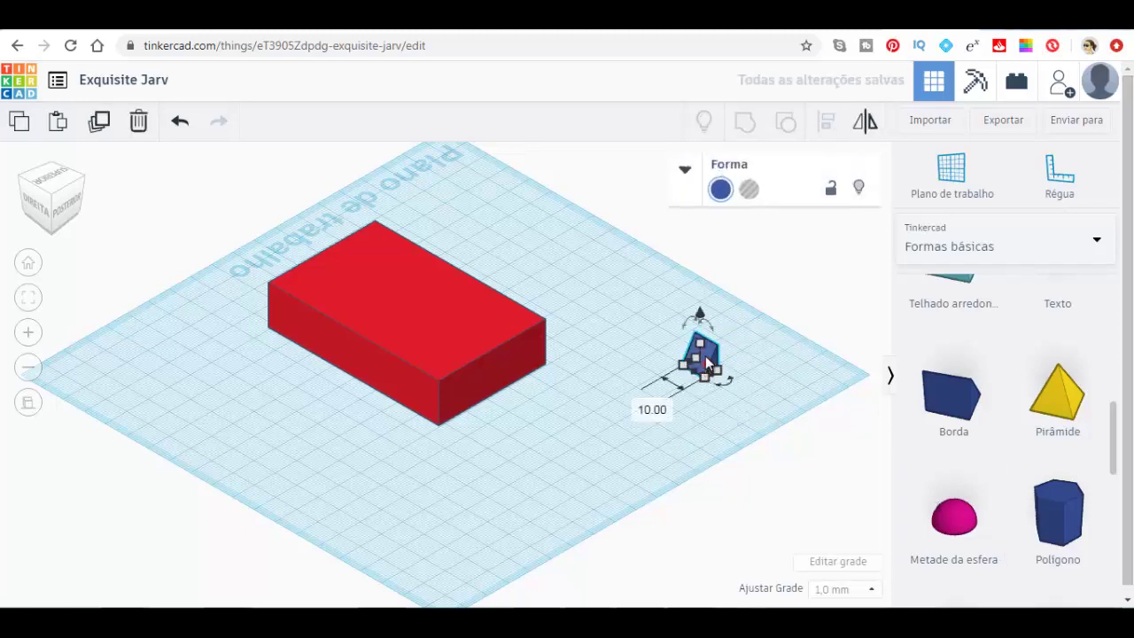
drag(709, 363, 545, 435)
mouse_move(496, 462)
mouse_down()
mouse_move(446, 501)
mouse_move(436, 486)
mouse_up()
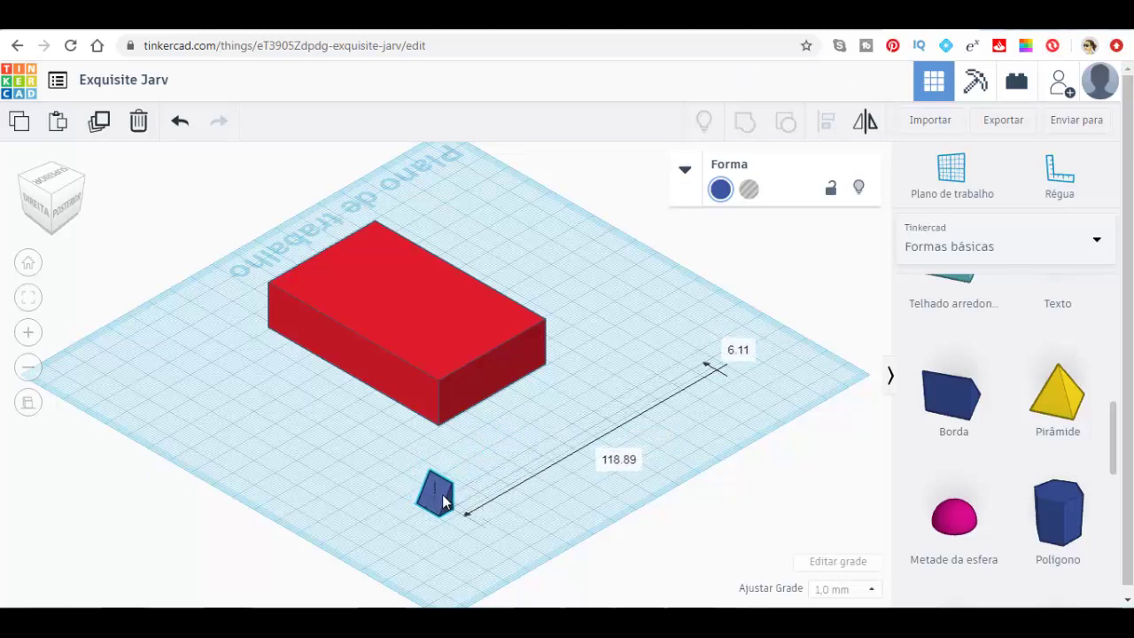
drag(435, 488, 448, 502)
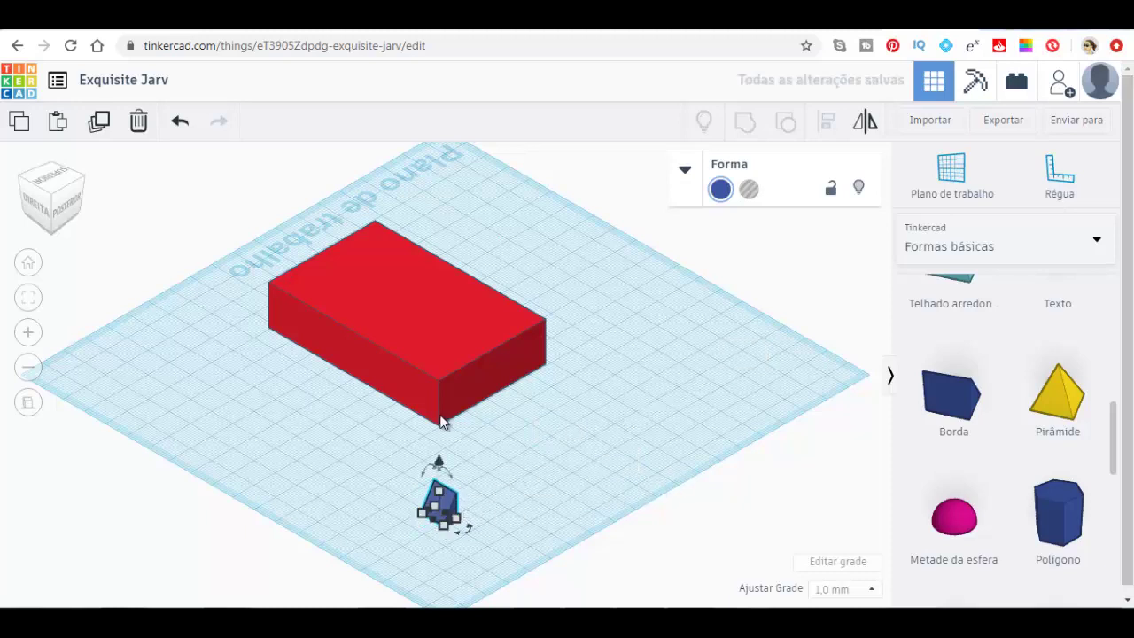
click(309, 449)
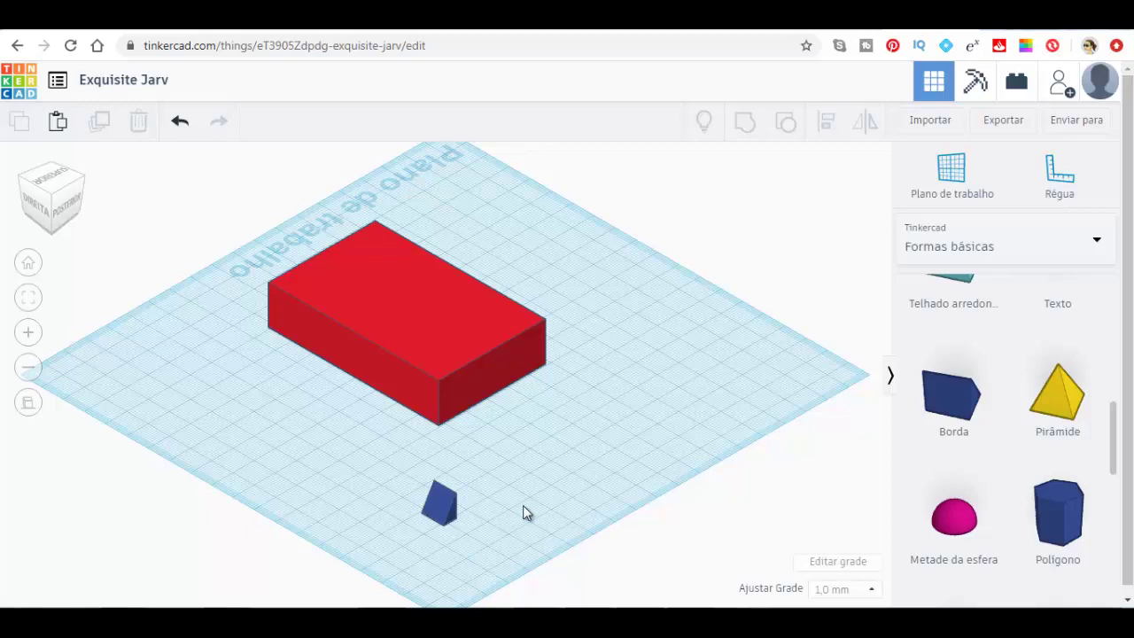
click(449, 523)
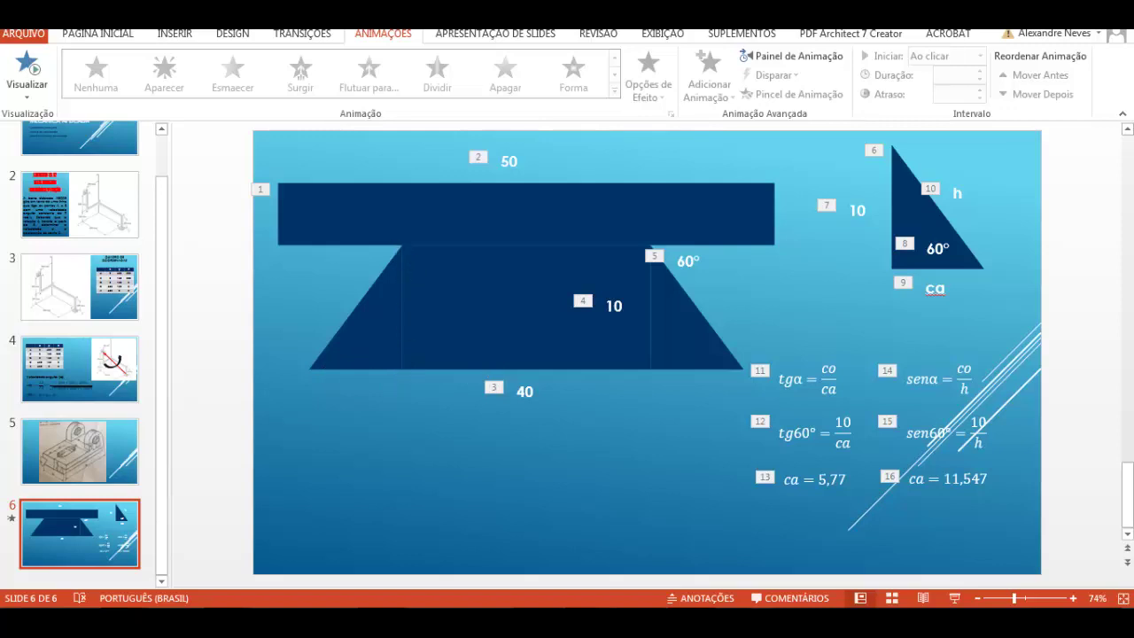
click(324, 540)
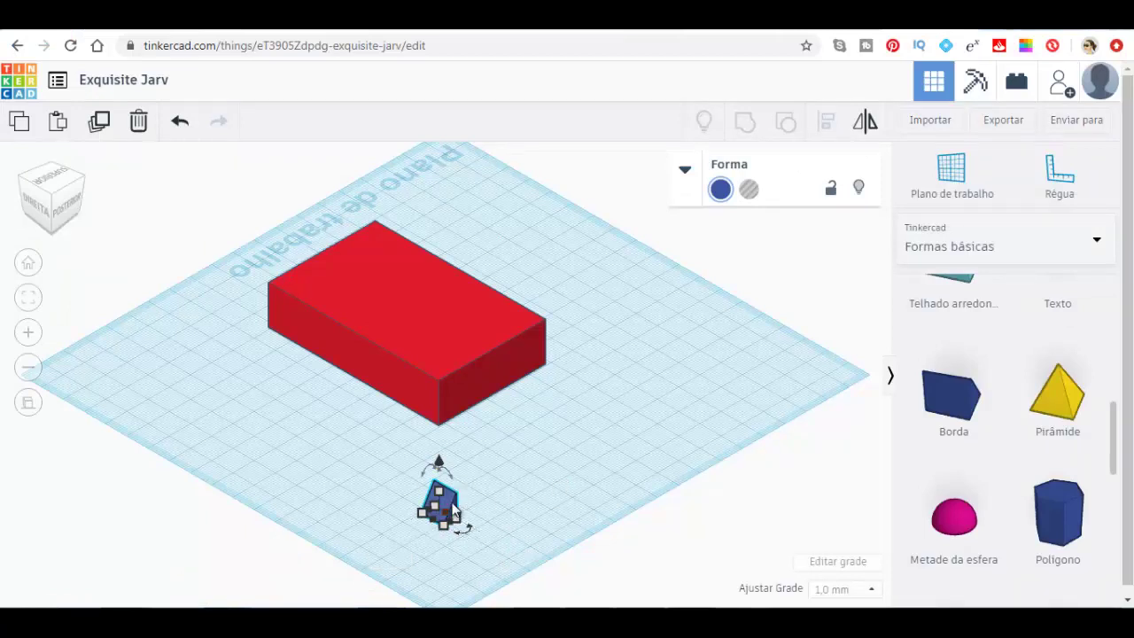
Step: Duplicate the wedge, nudge the copy toward the block, and rotate it 180°
click(100, 122)
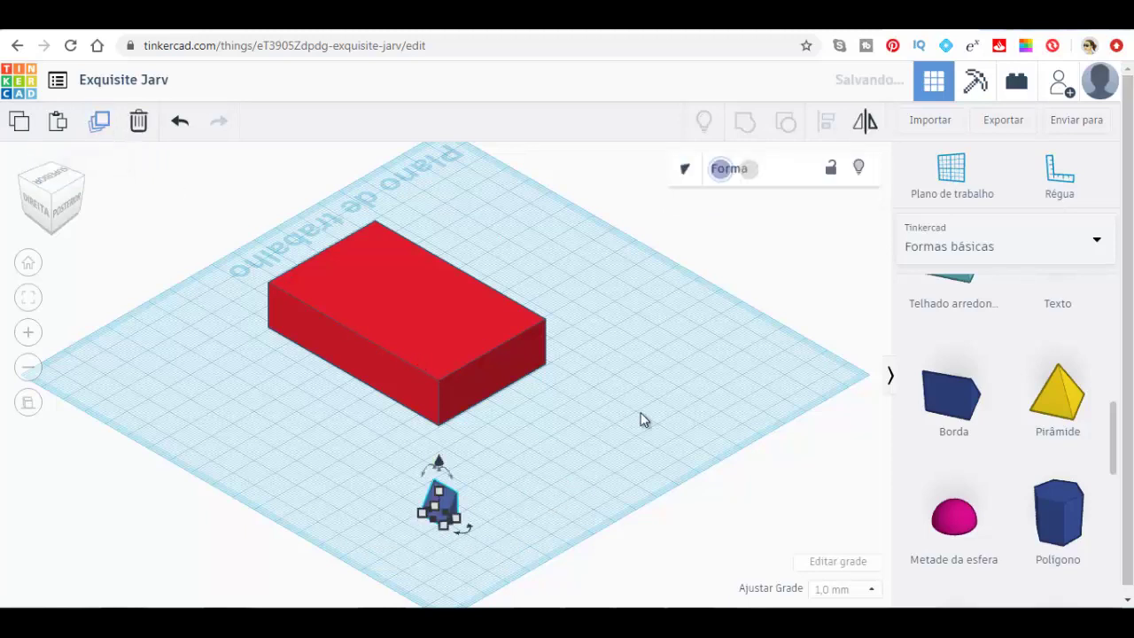
key(Left)
key(Left)
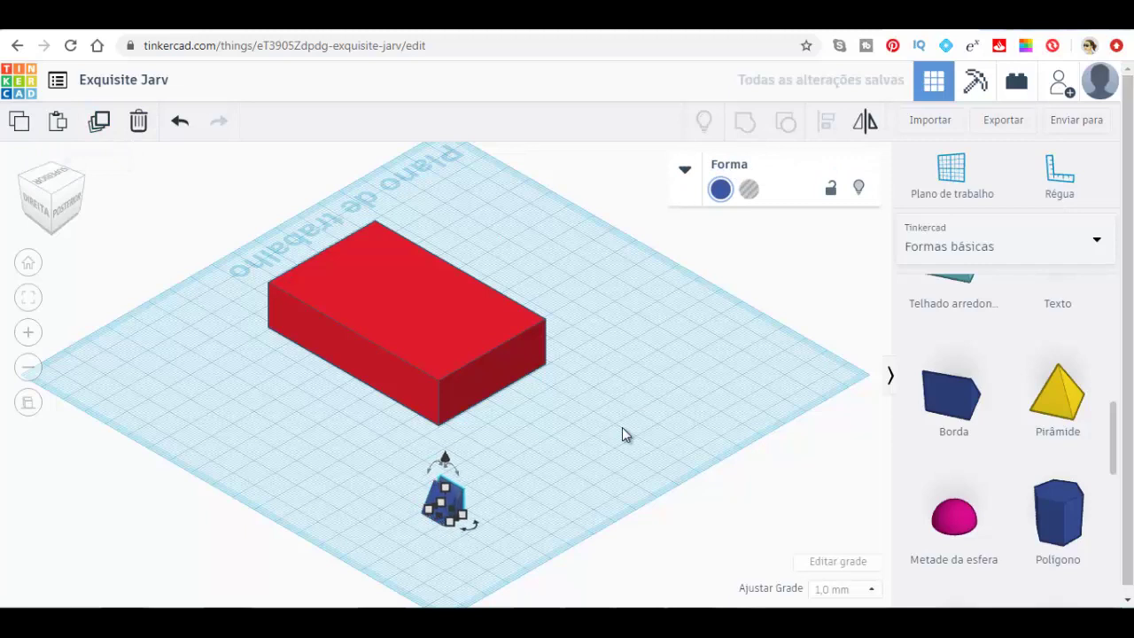
key(Left)
key(Left)
key(Left)
key(Left)
key(Left)
key(Left)
key(Left)
key(Left)
key(Left)
key(Left)
key(Left)
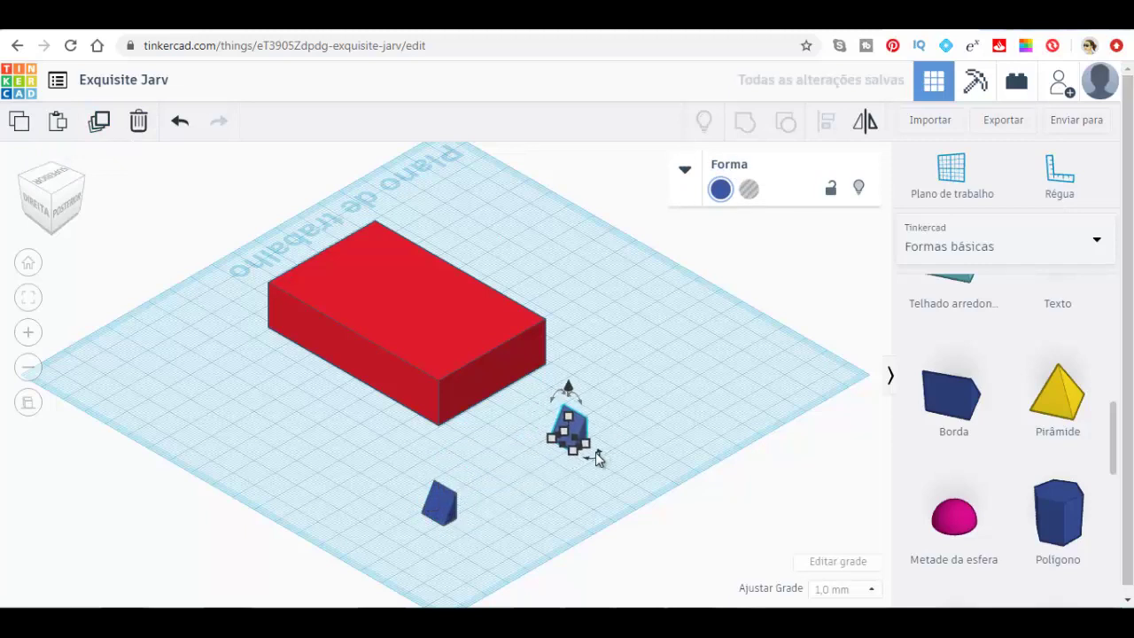
drag(596, 456, 618, 459)
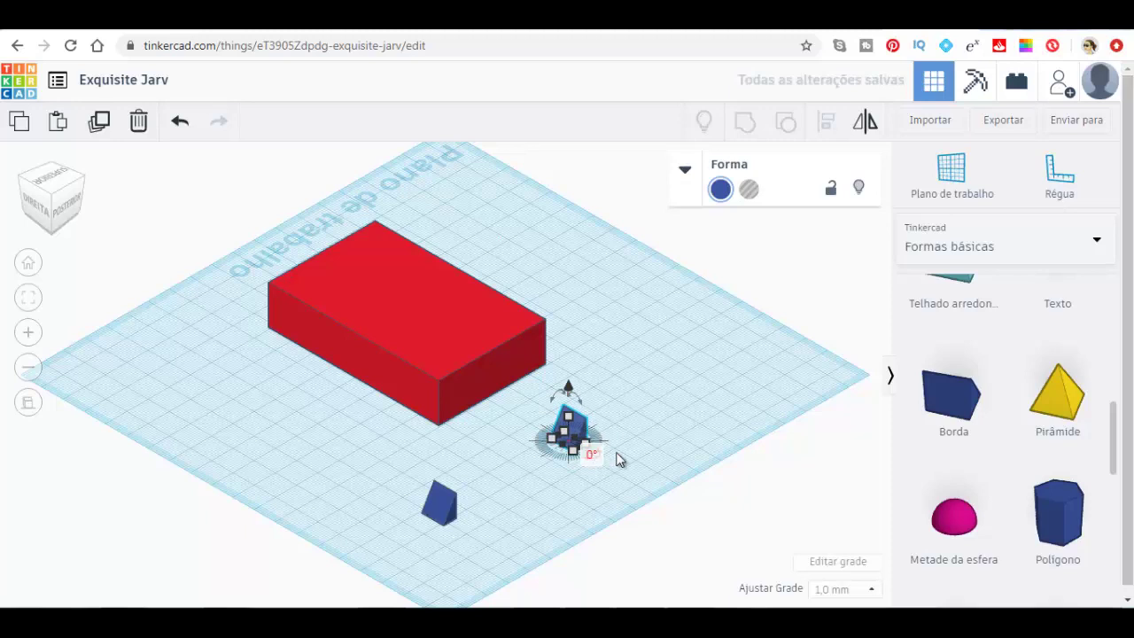
click(591, 454)
text(0)
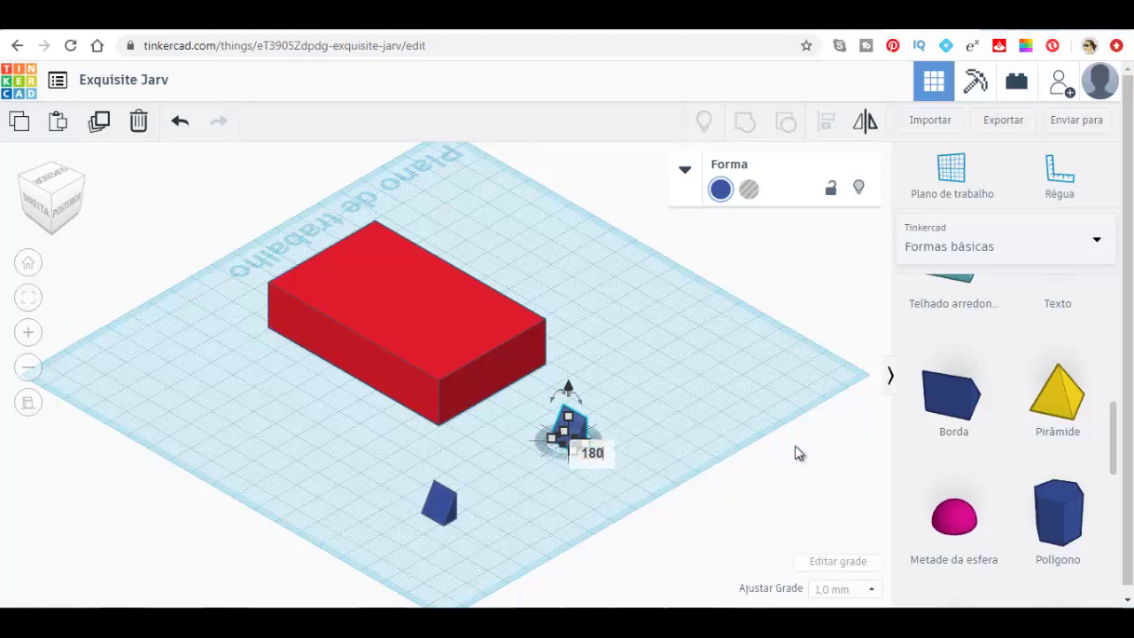
key(Return)
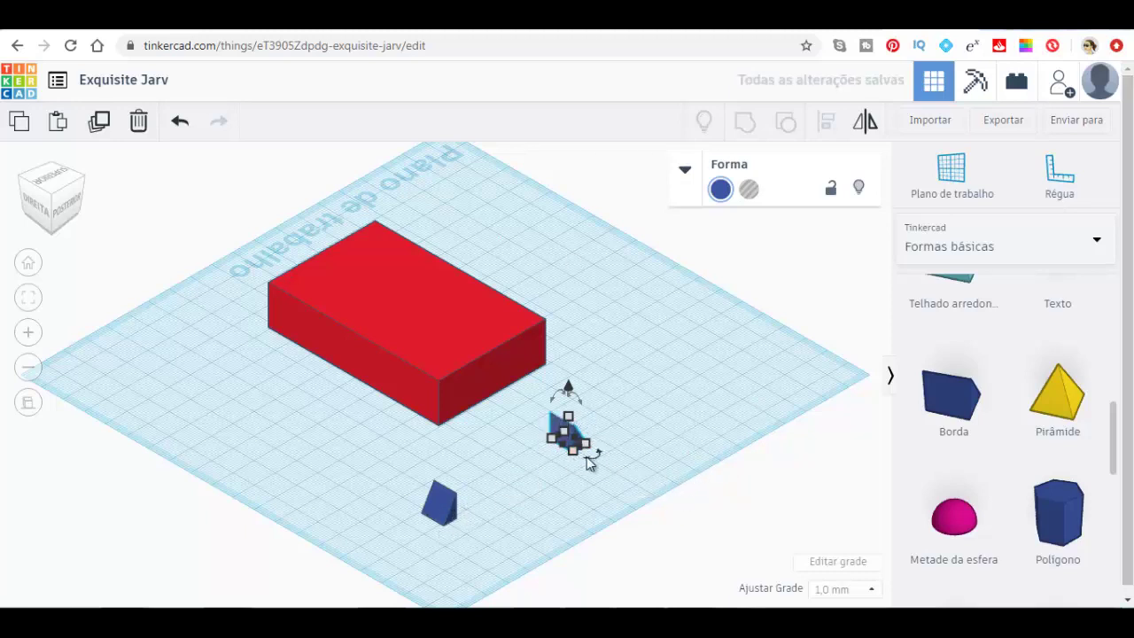
Step: Select the red base block and scroll the shapes panel back up
click(534, 357)
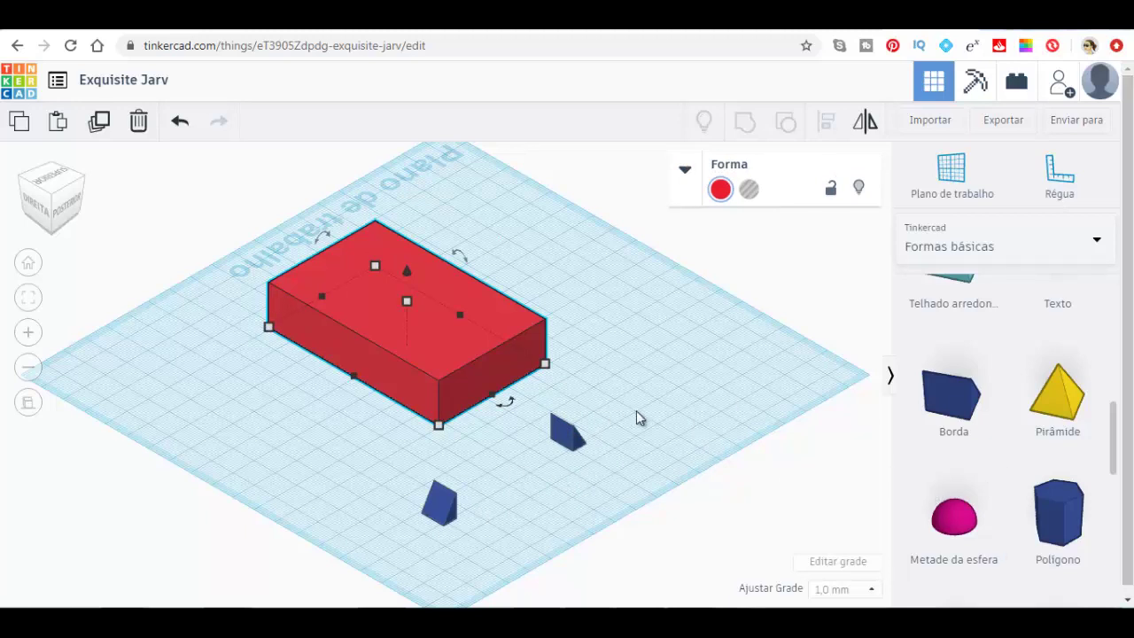
scroll(645, 417, up, 1)
scroll(645, 412, up, 1)
scroll(645, 412, down, 1)
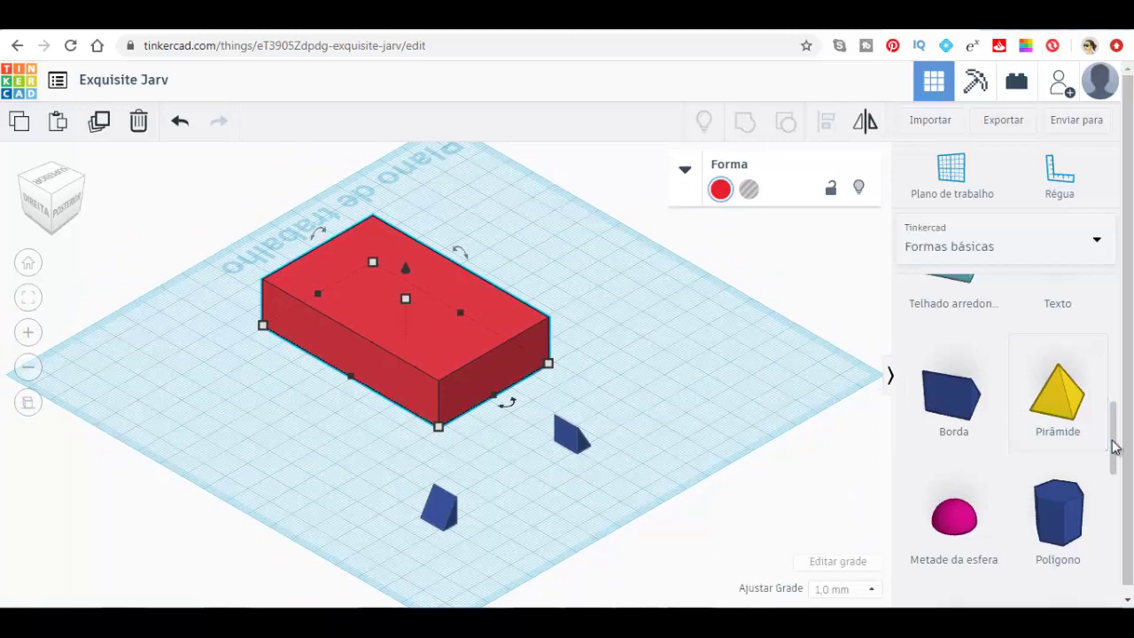
scroll(1114, 425, up, 2)
drag(1114, 405, 1114, 292)
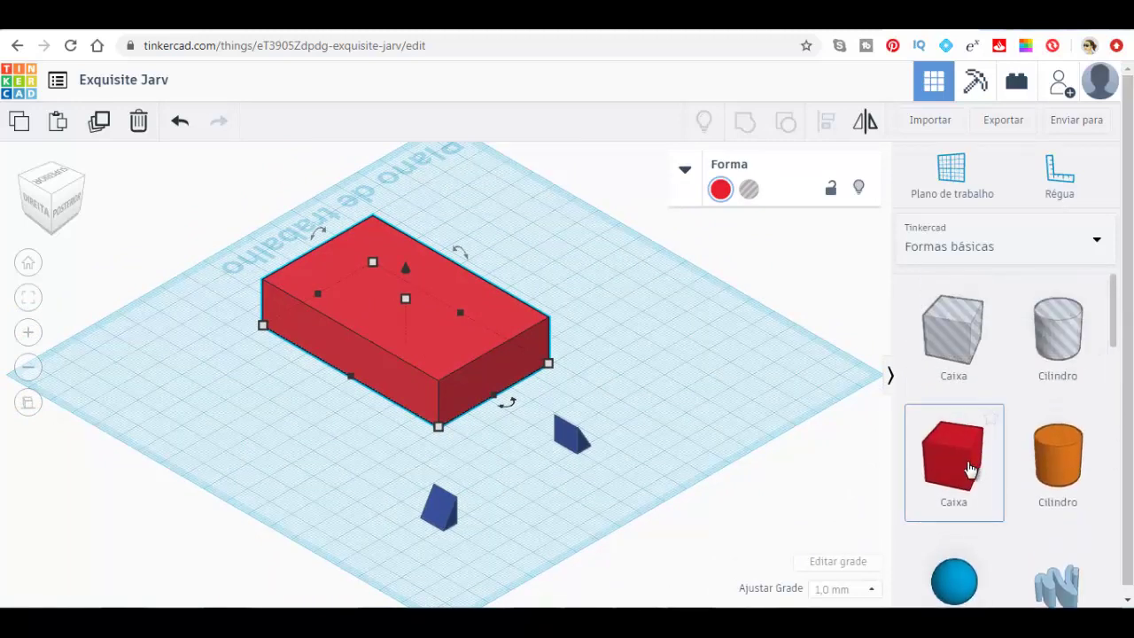
Step: Add a 20 mm red cube and move it in front of the large block between the wedges
drag(954, 471, 698, 400)
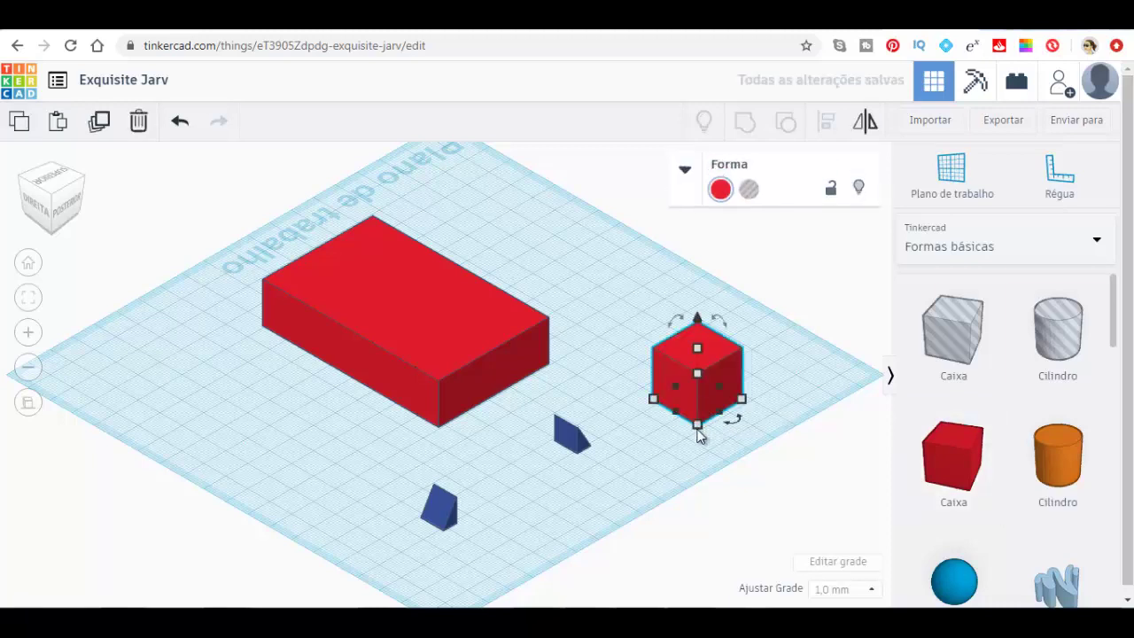
mouse_move(697, 425)
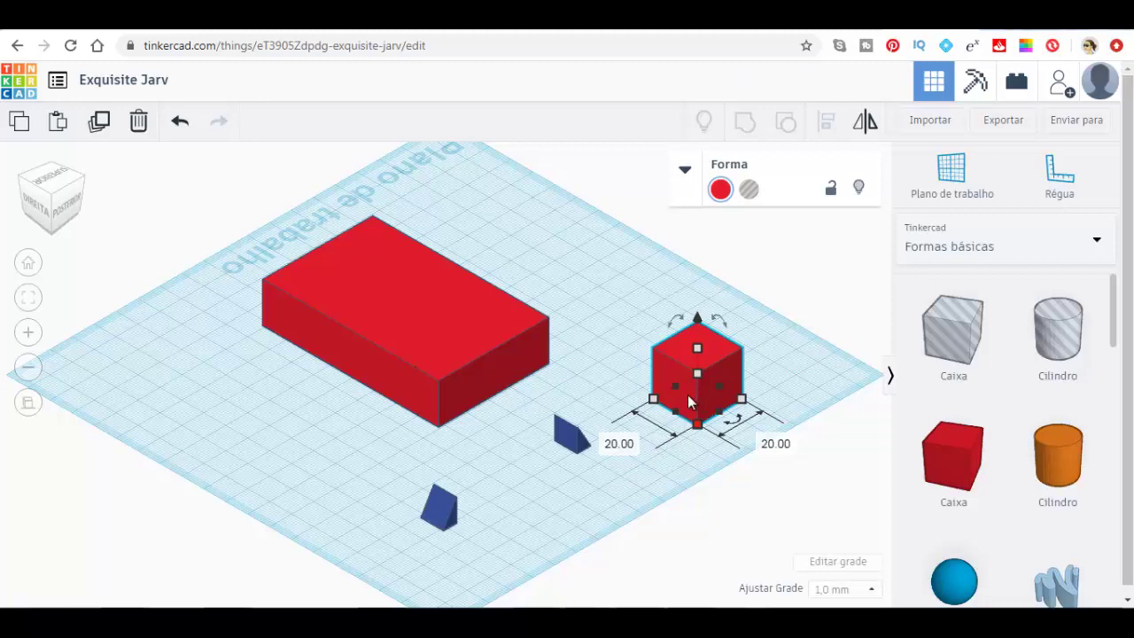
drag(689, 396, 488, 496)
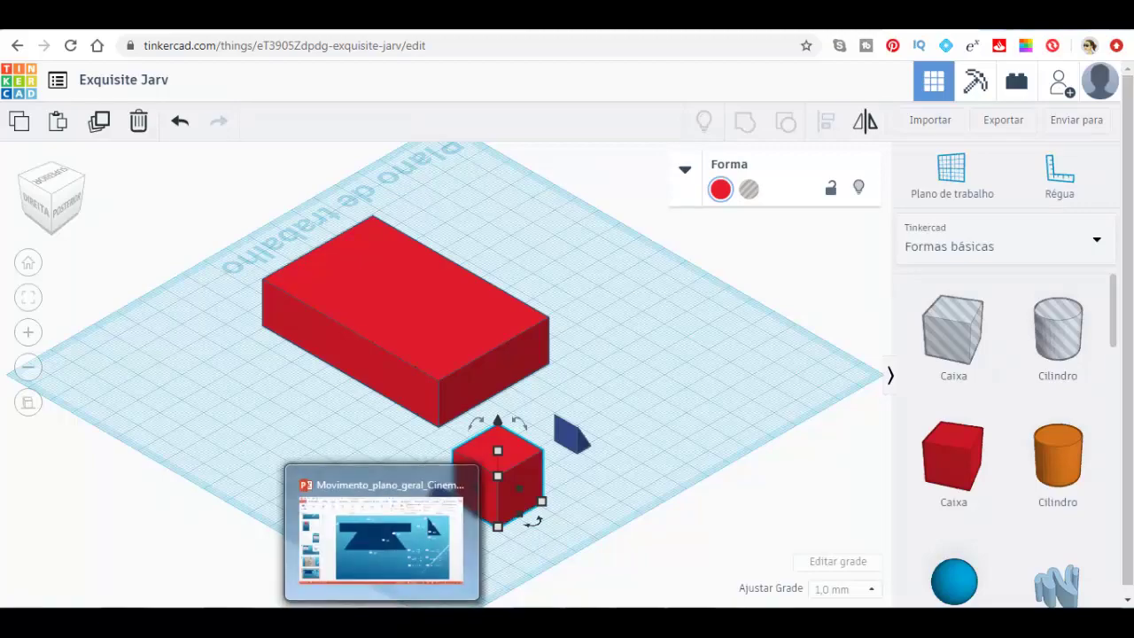
click(365, 550)
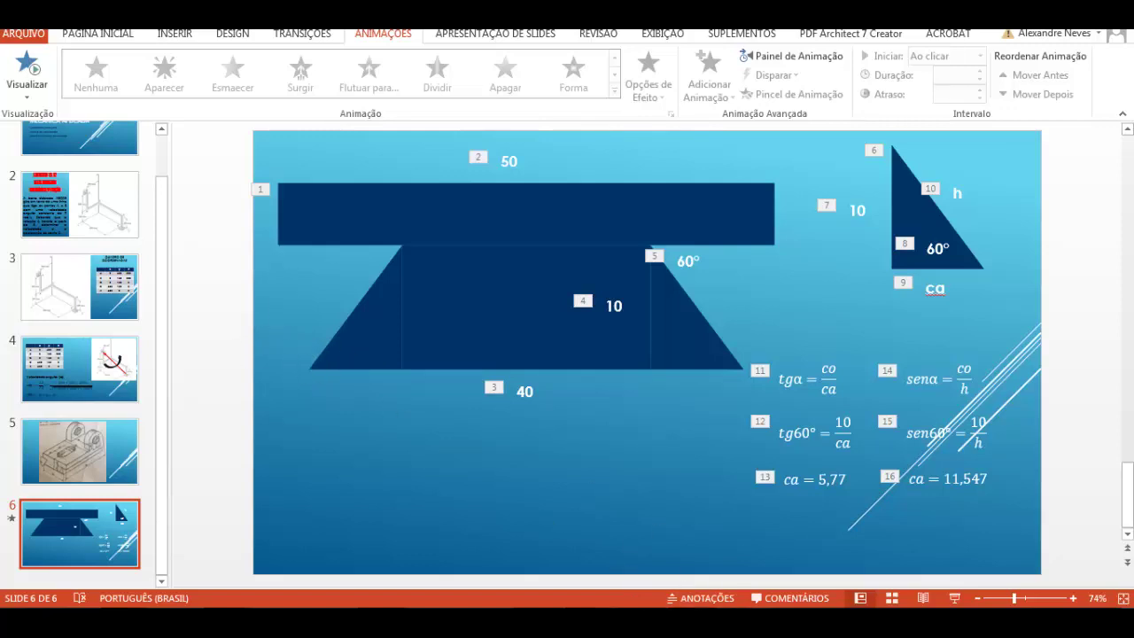
key(alt+Tab)
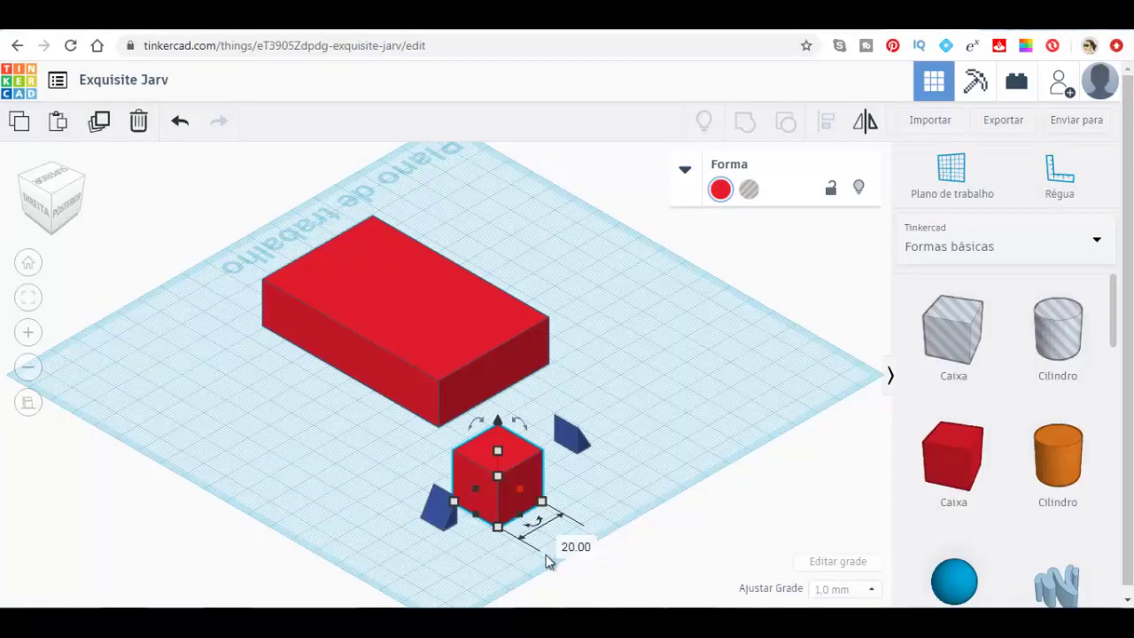
Step: Resize the small red box to 5 mm thick, 10 mm tall and 10 mm wide
click(574, 551)
text(5)
key(Return)
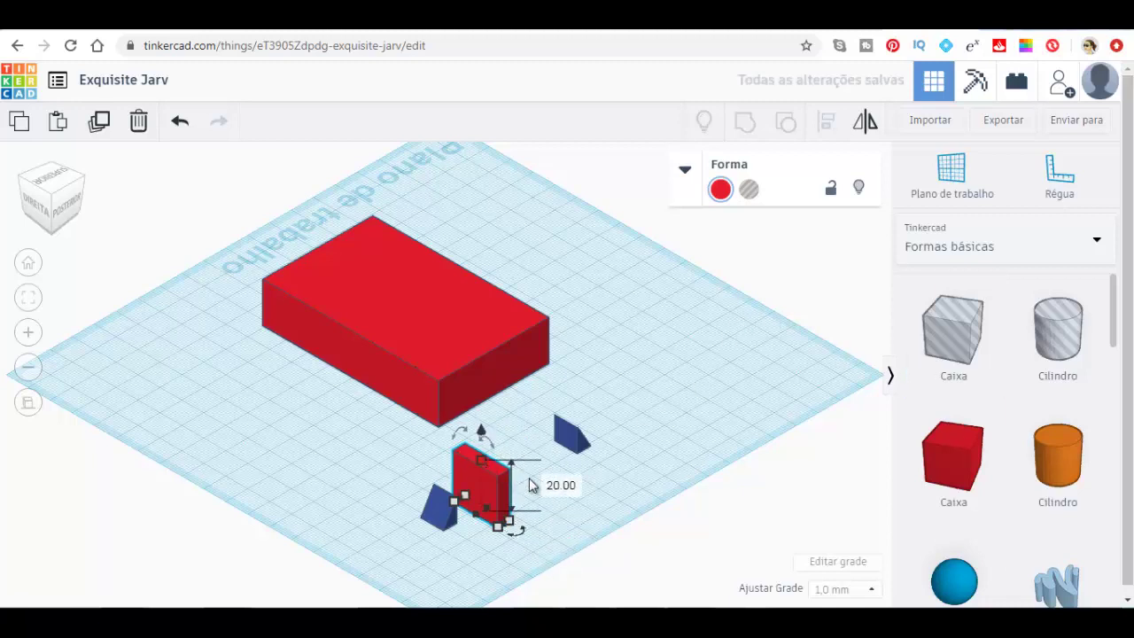
click(561, 485)
text(1)
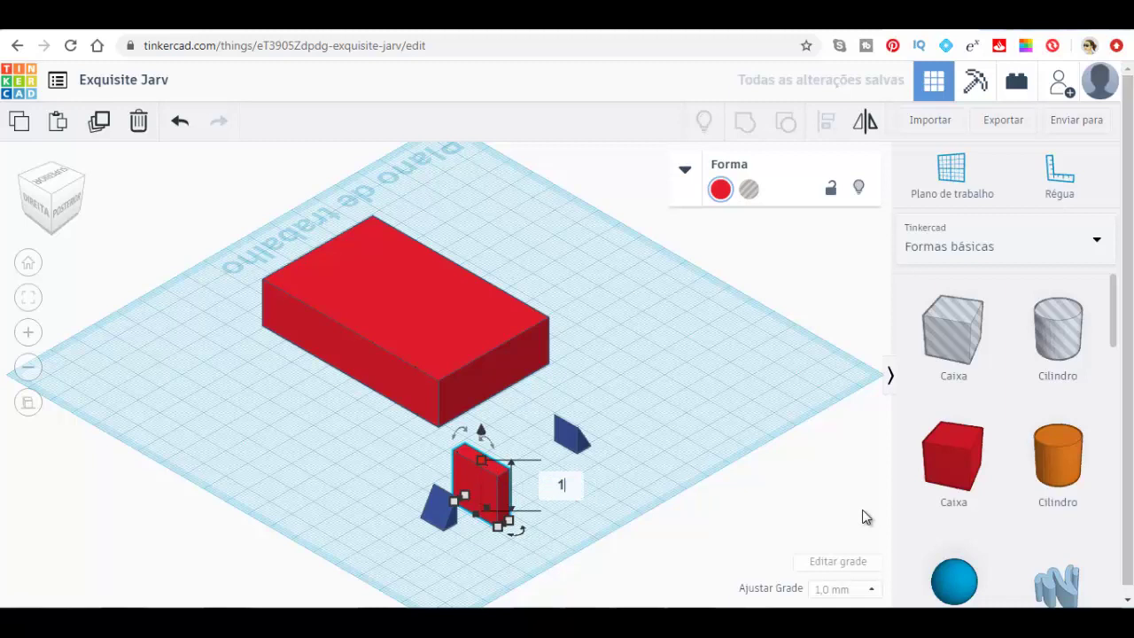
text(0)
key(Return)
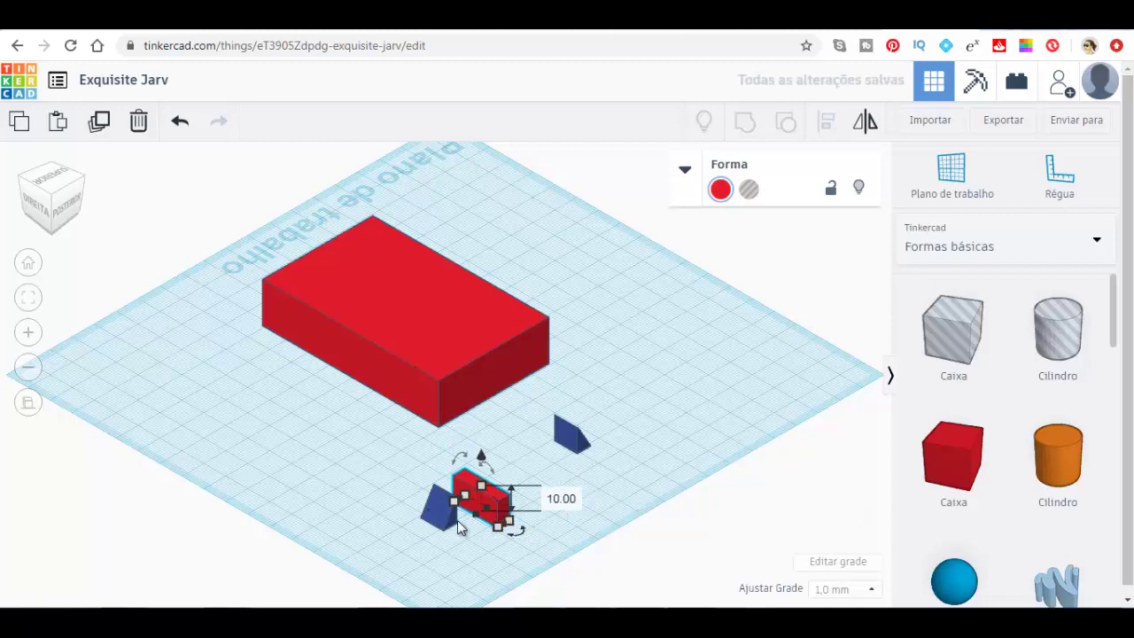
mouse_move(498, 527)
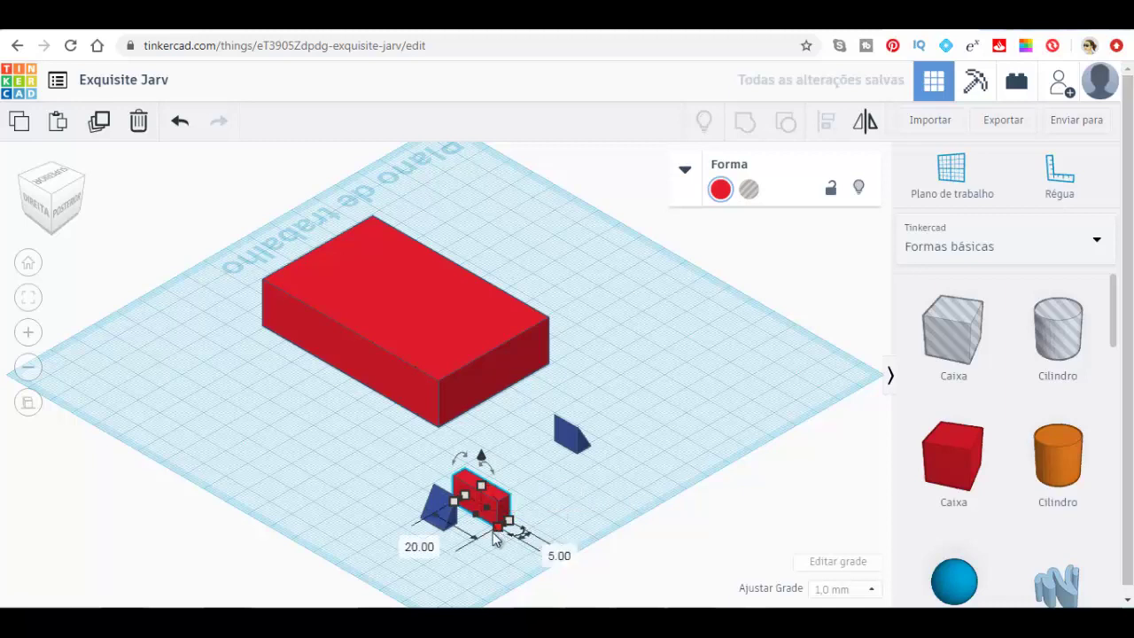
click(432, 542)
text(1)
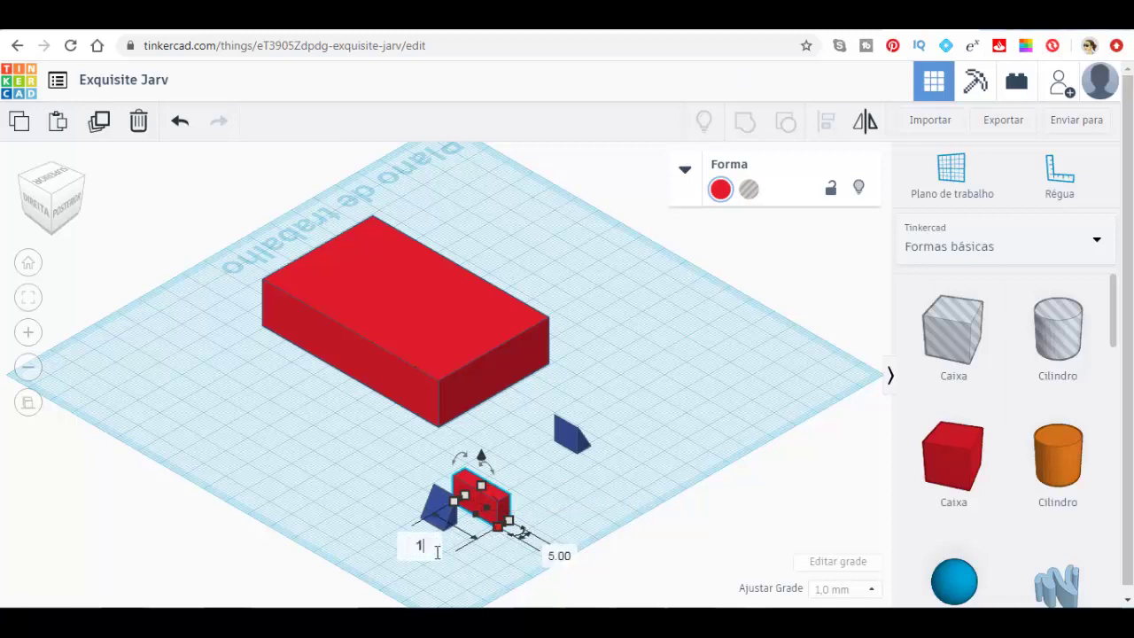
text(0)
key(Return)
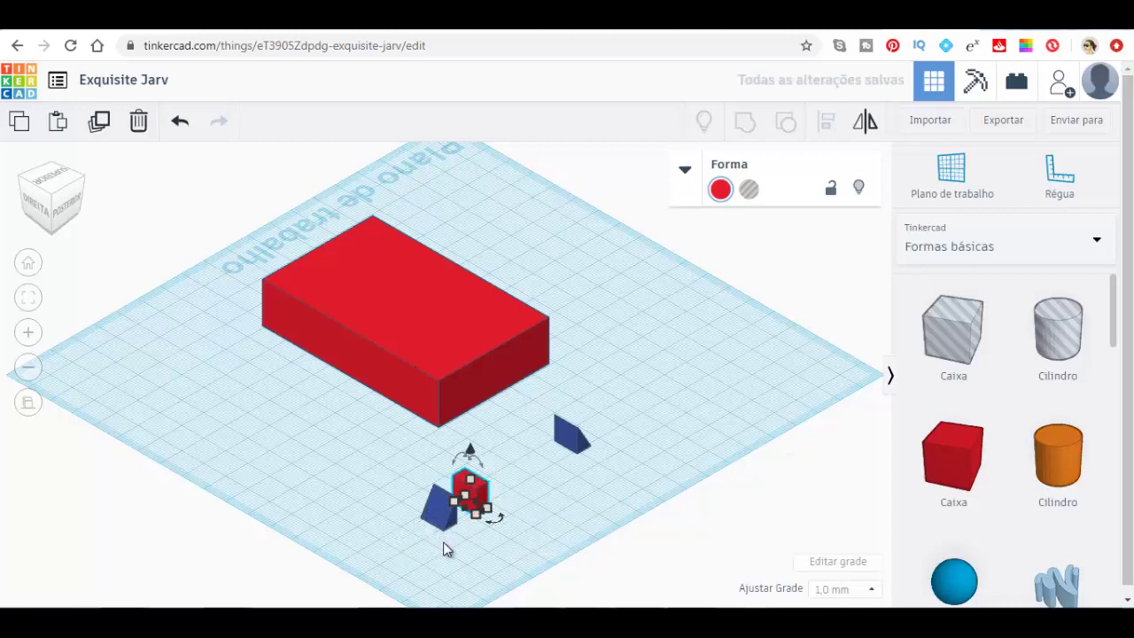
Step: Switch the scene to the back side view
click(496, 502)
click(493, 501)
click(75, 209)
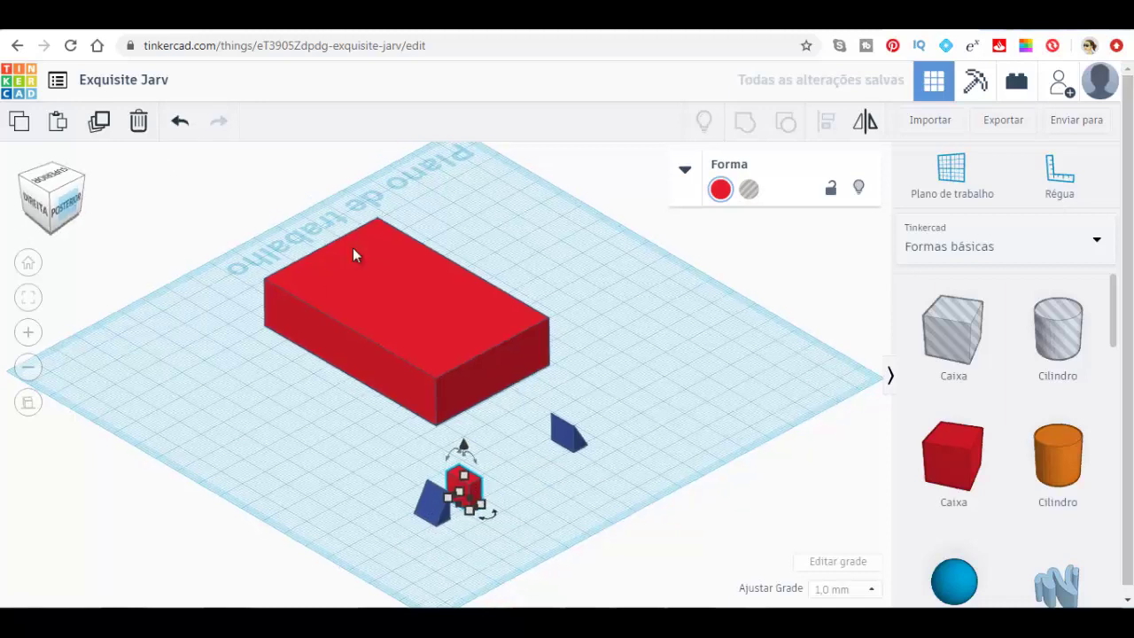
click(579, 321)
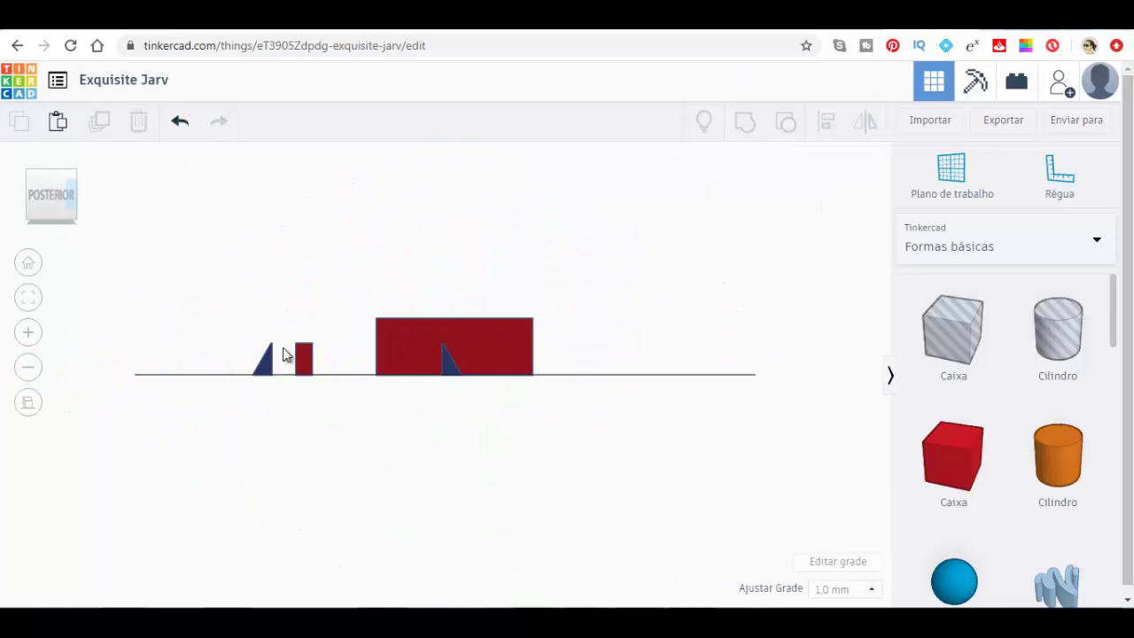
Step: Nudge the thin red block flush against the wedge's upright side, then select both pieces
drag(301, 359, 278, 362)
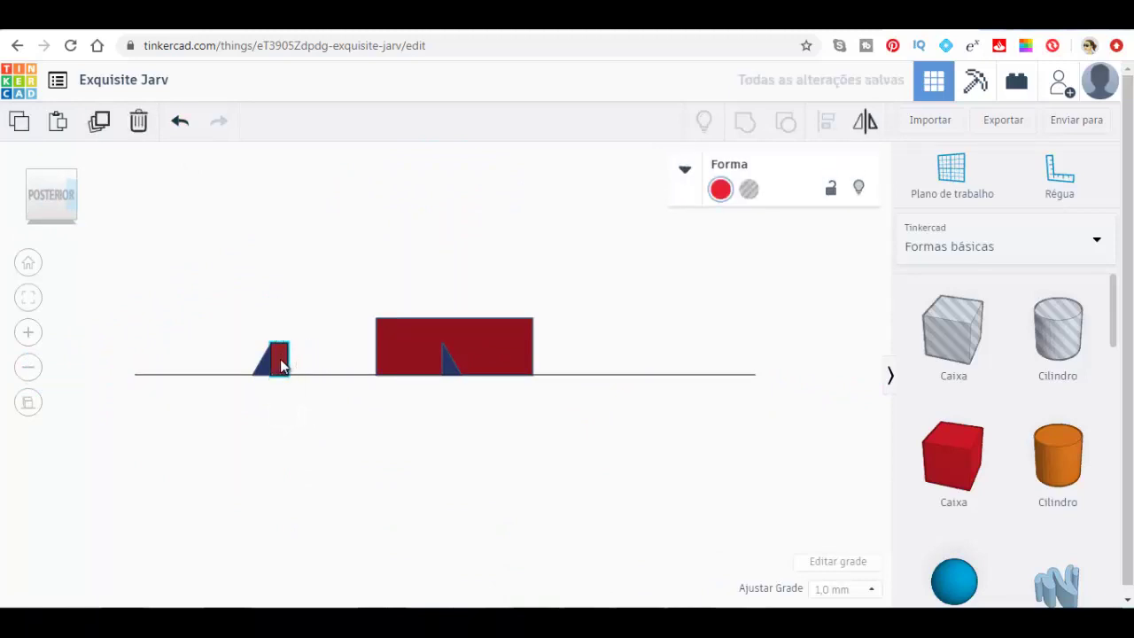
drag(284, 366, 288, 367)
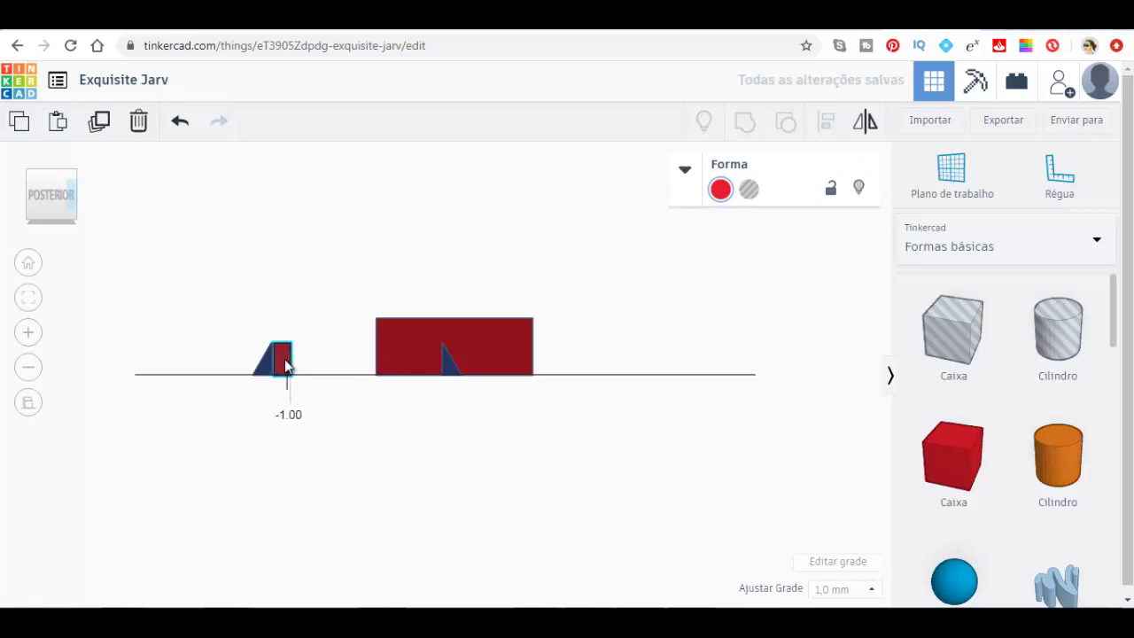
scroll(345, 328, up, 5)
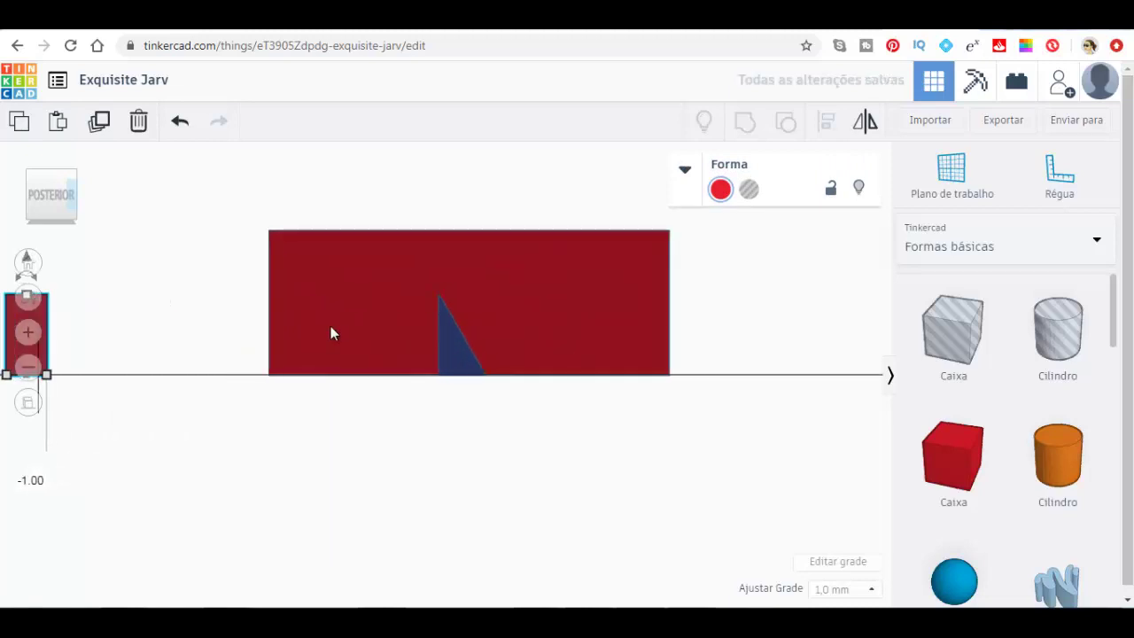
scroll(331, 329, up, 2)
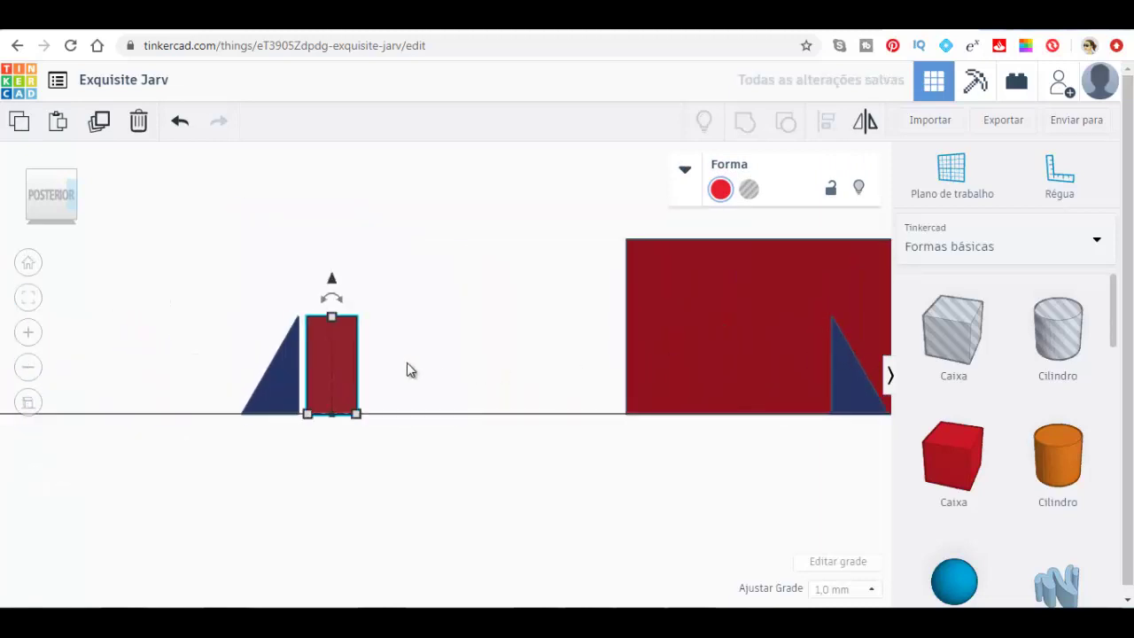
key(Left)
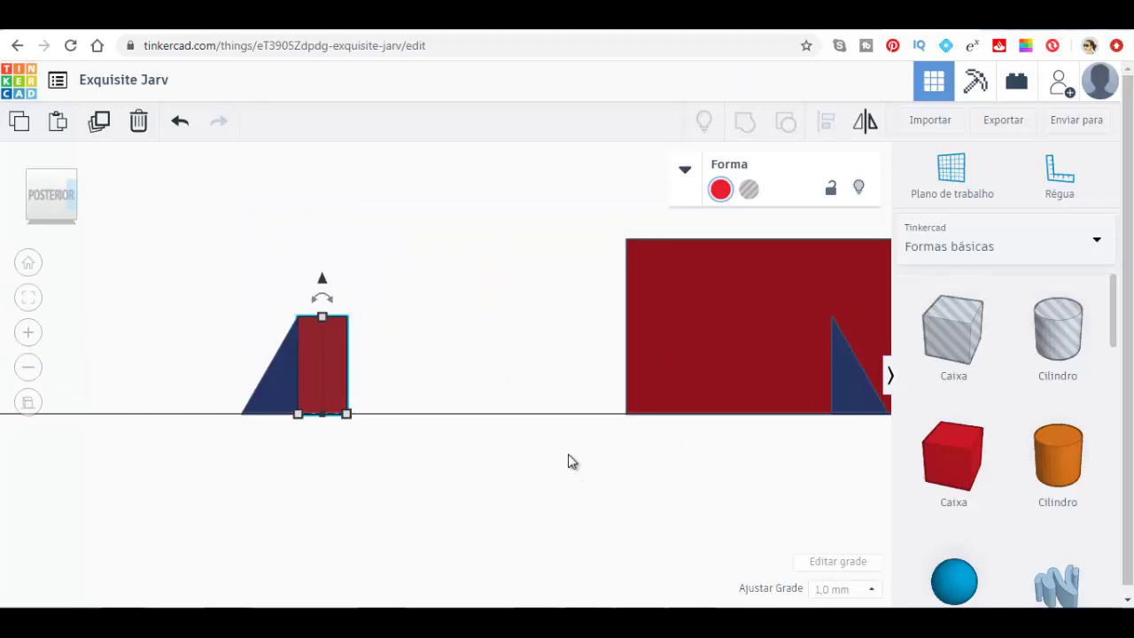
key(Right)
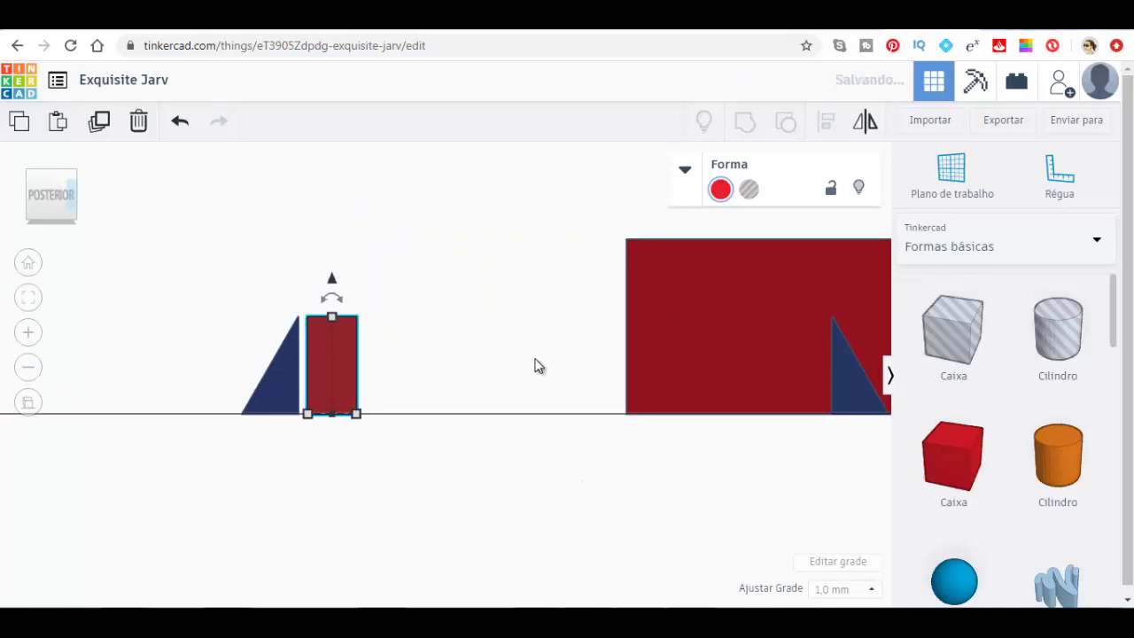
key(Left)
key(Right)
key(Left)
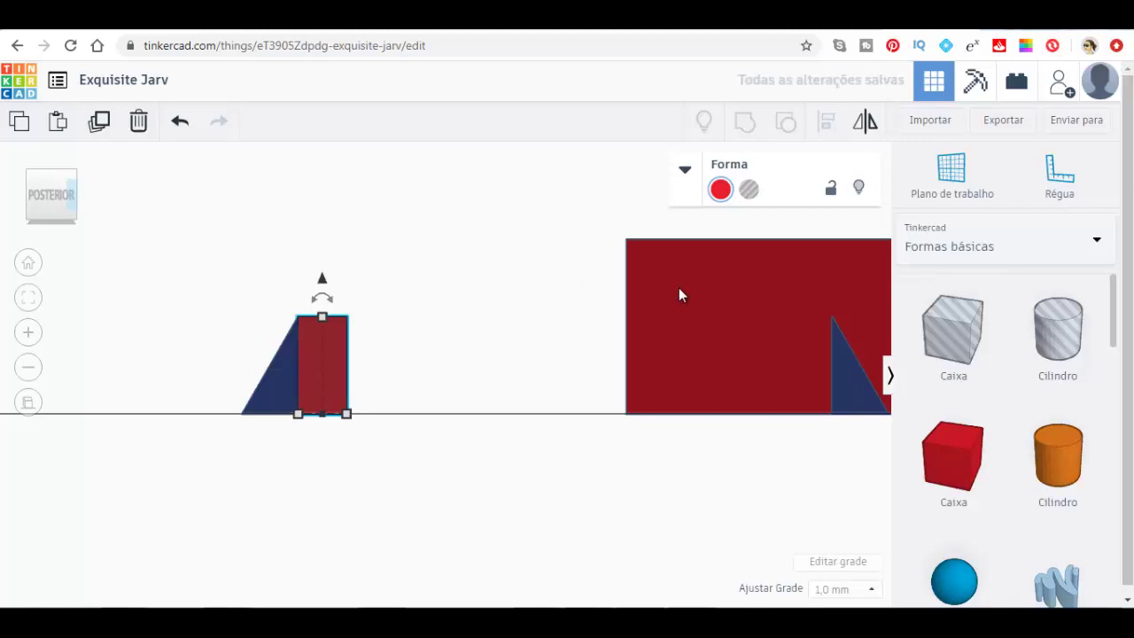
click(678, 288)
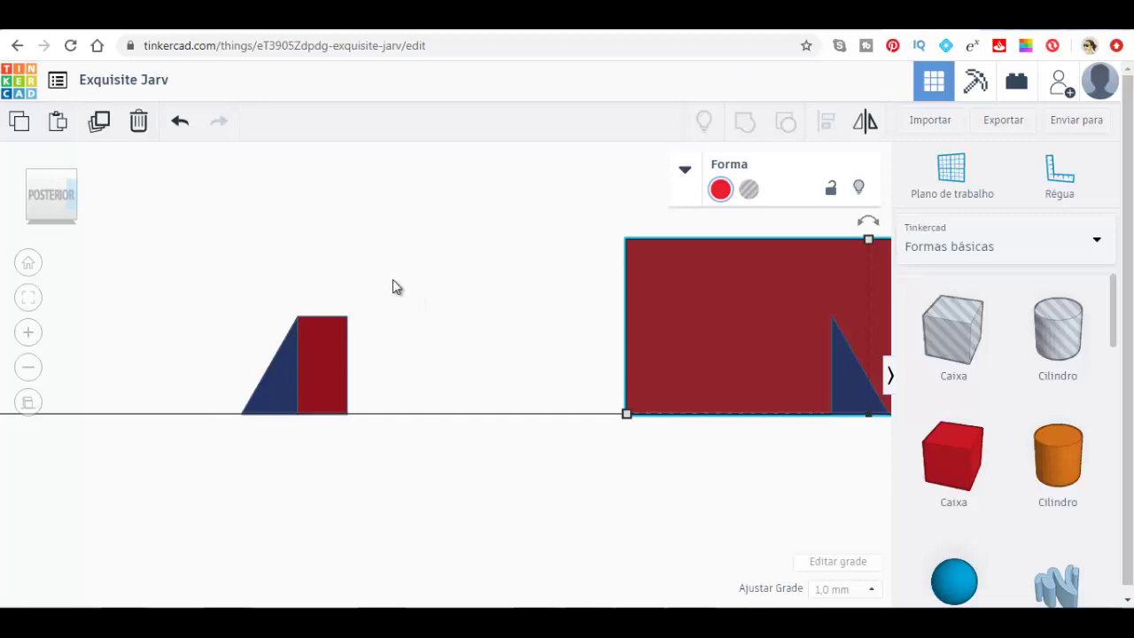
drag(388, 273, 197, 459)
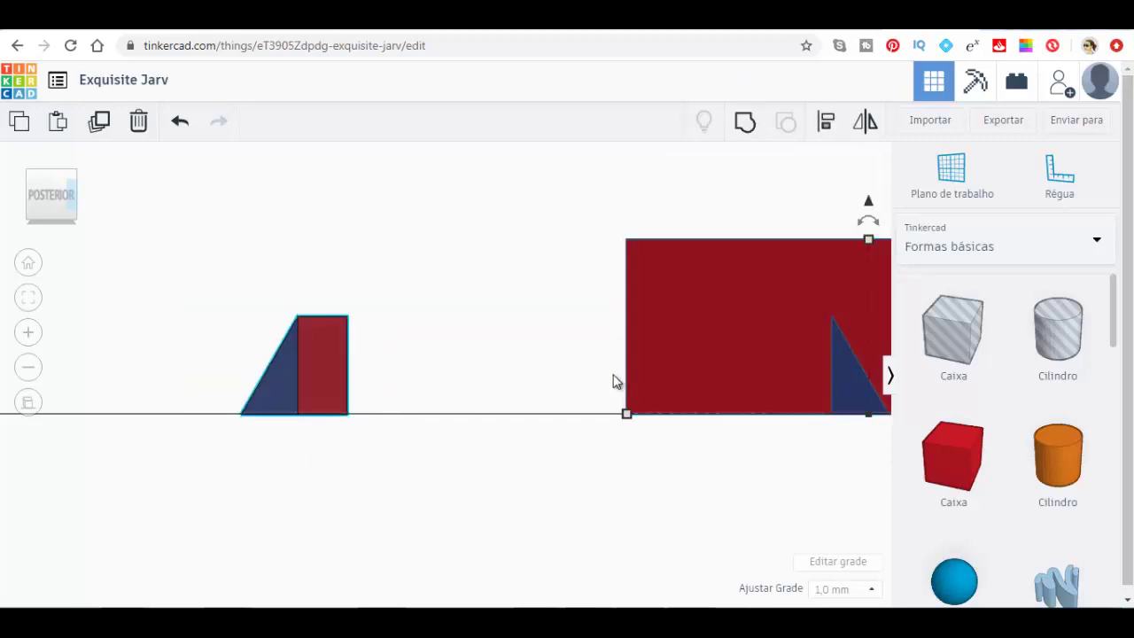
Step: Group the wedge and box, check them from an angled view, then ungroup them
click(311, 388)
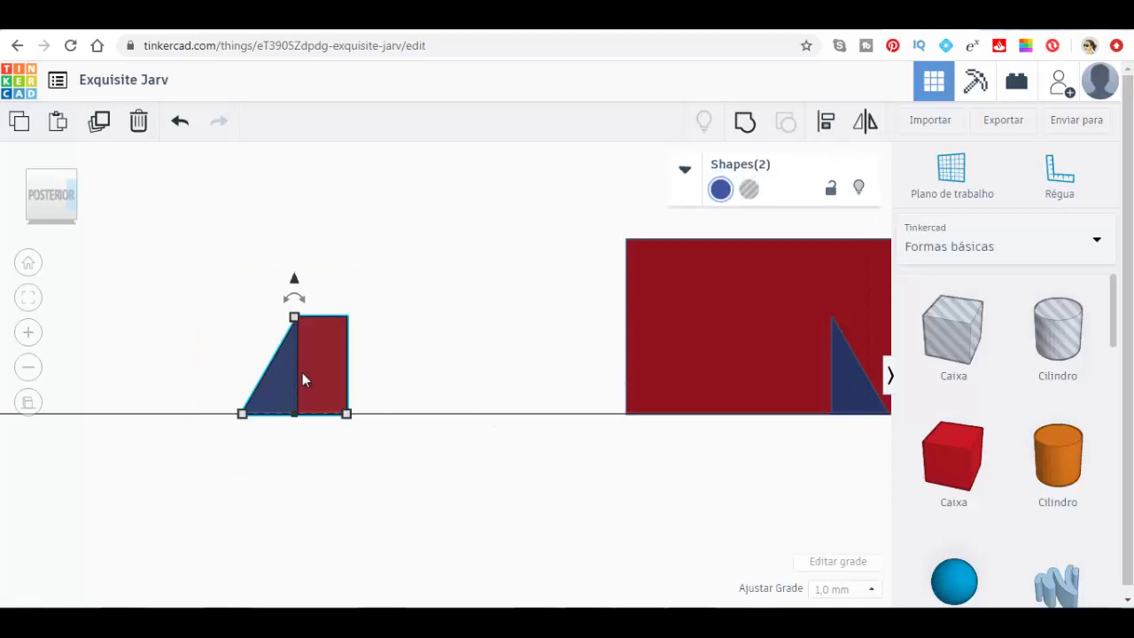
click(742, 128)
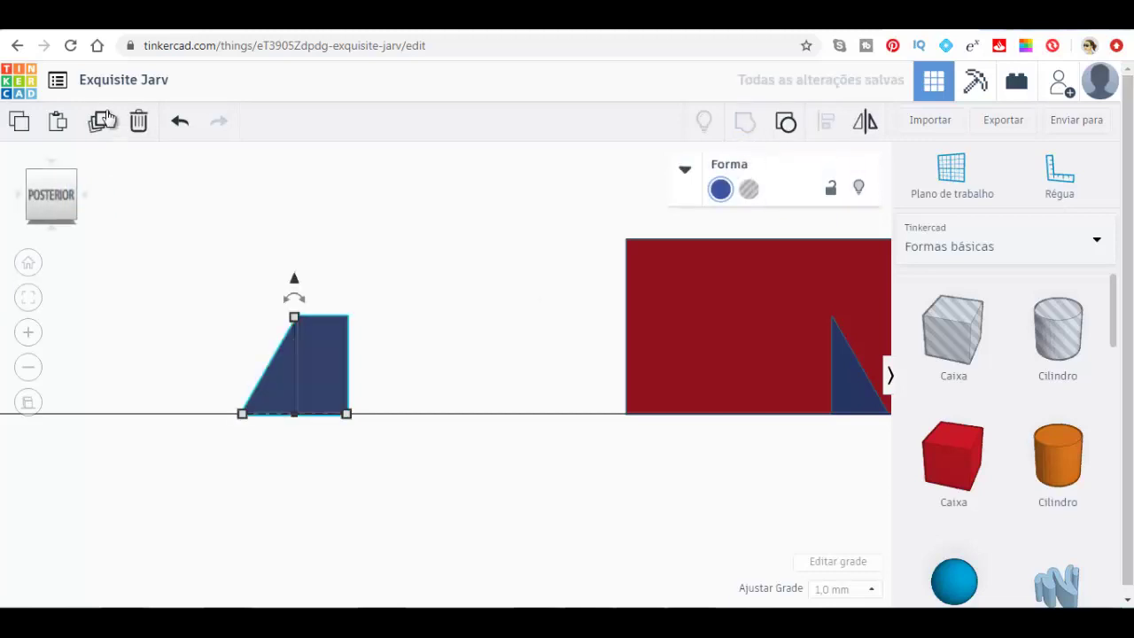
click(75, 182)
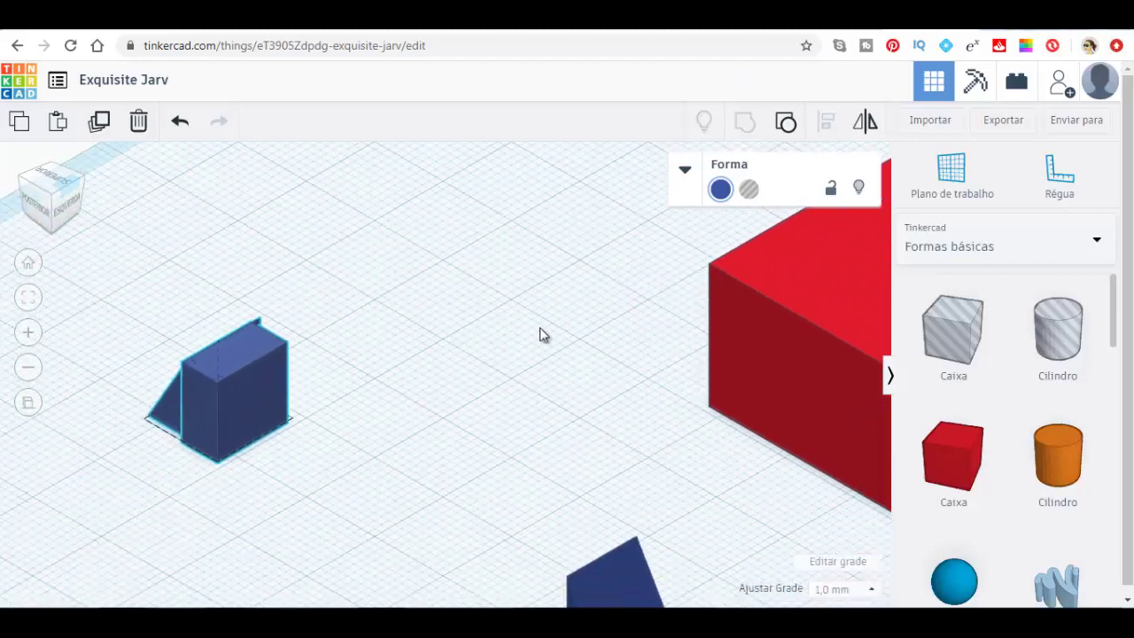
click(354, 412)
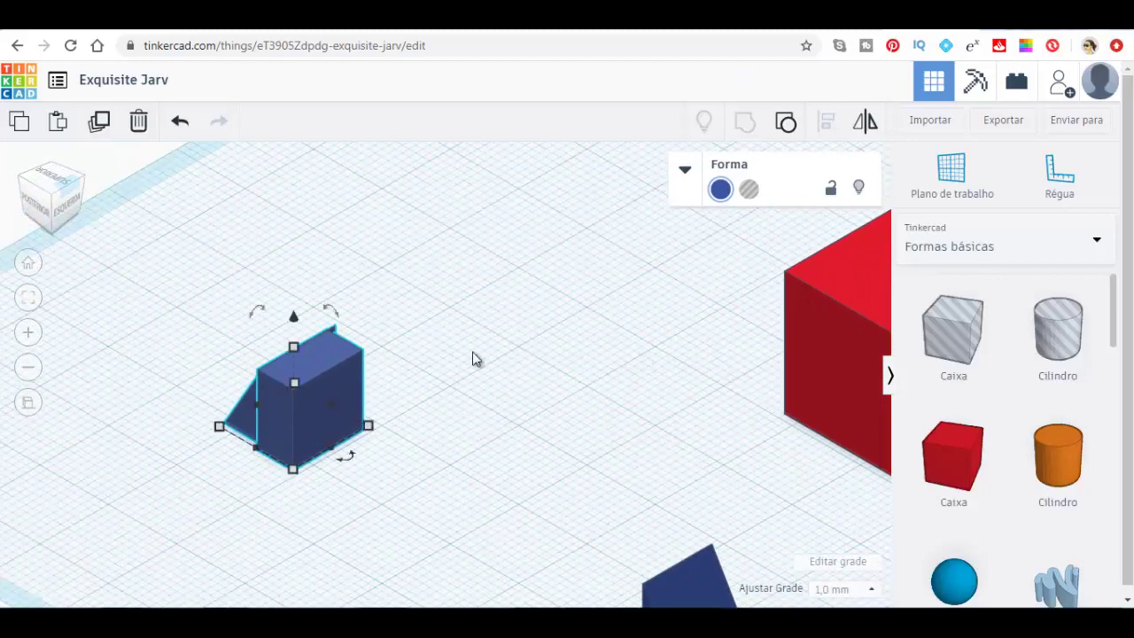
click(447, 386)
click(300, 413)
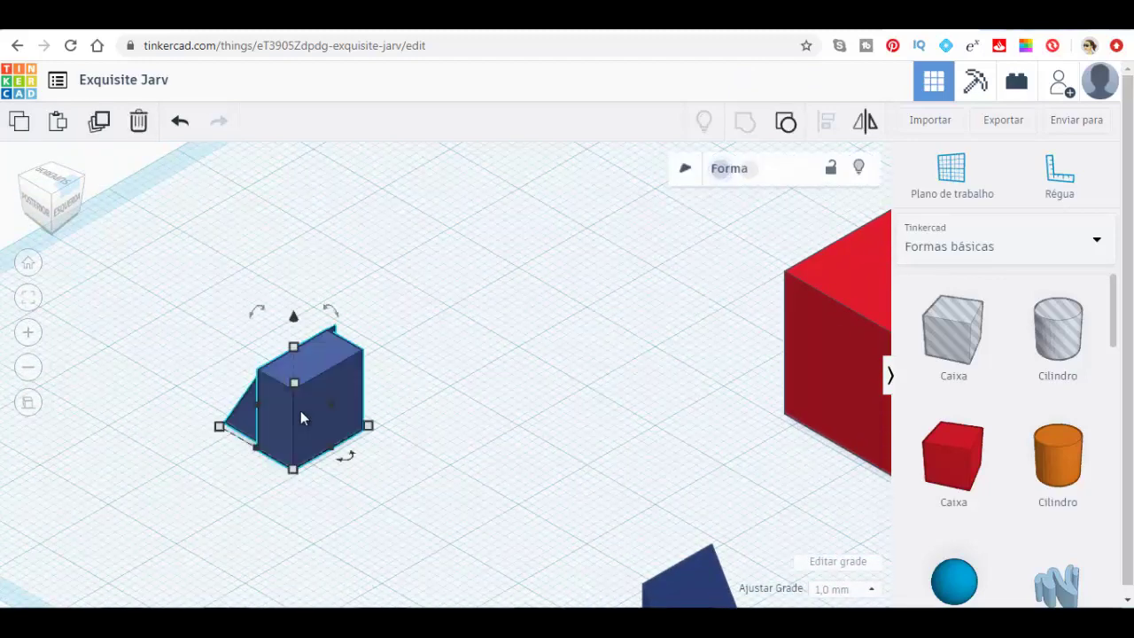
click(792, 125)
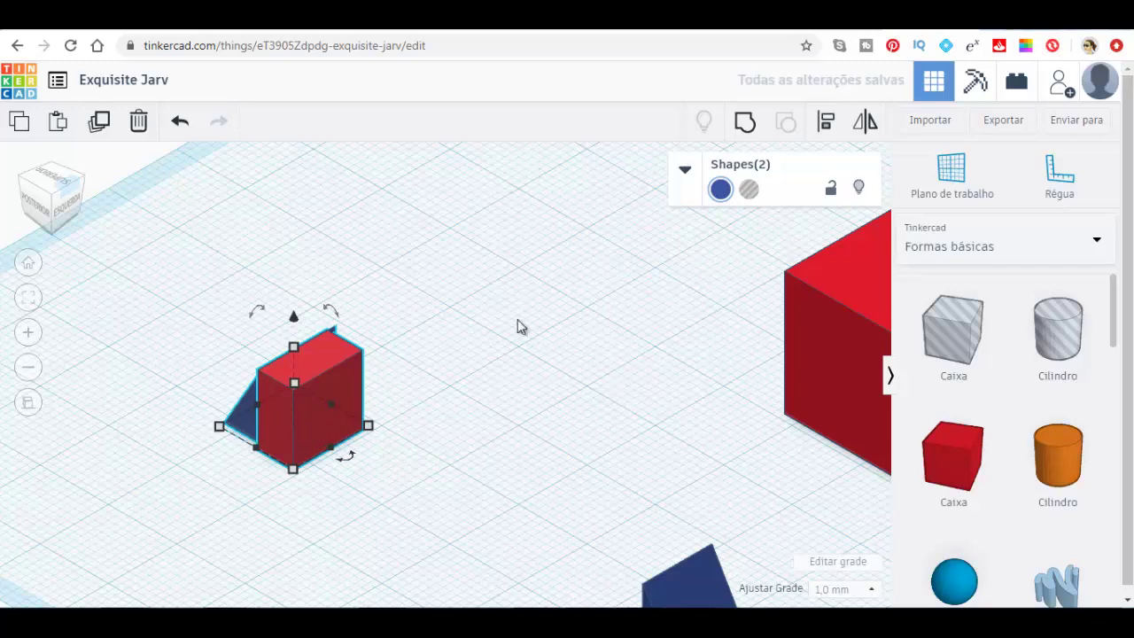
Step: Realign the red box against the wedge and regroup both into one solid
click(709, 605)
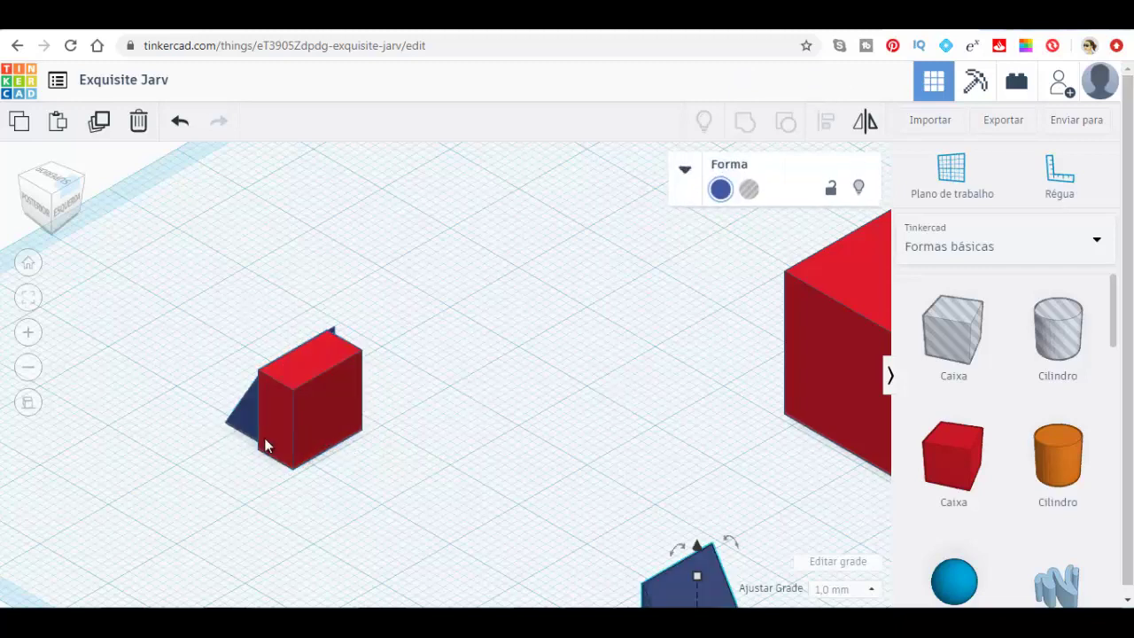
click(946, 459)
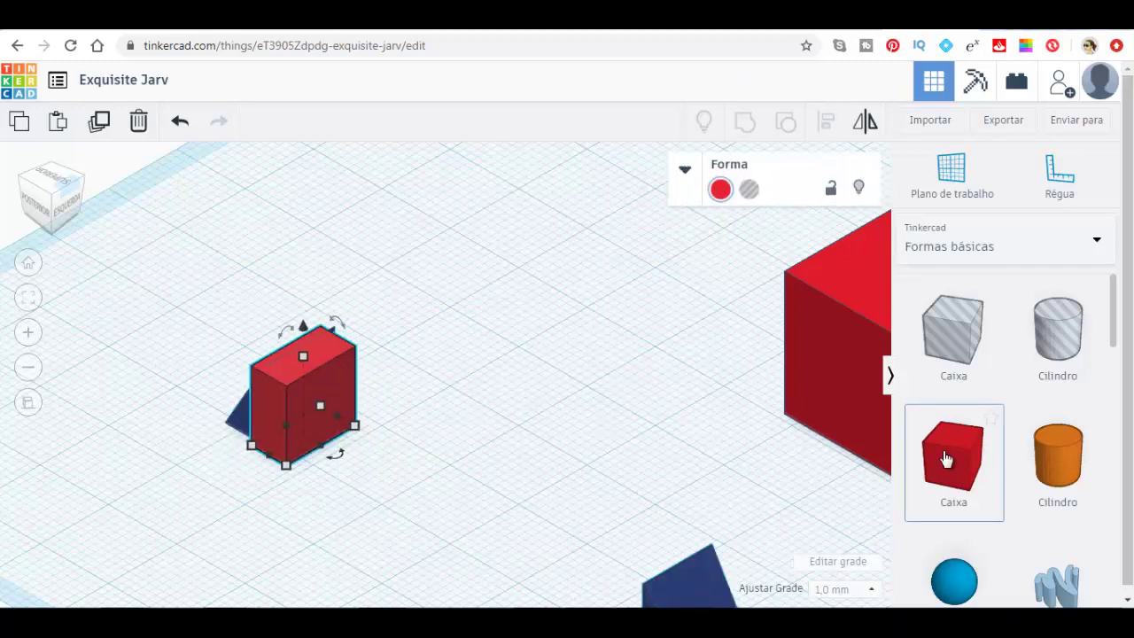
key(Up)
key(Right)
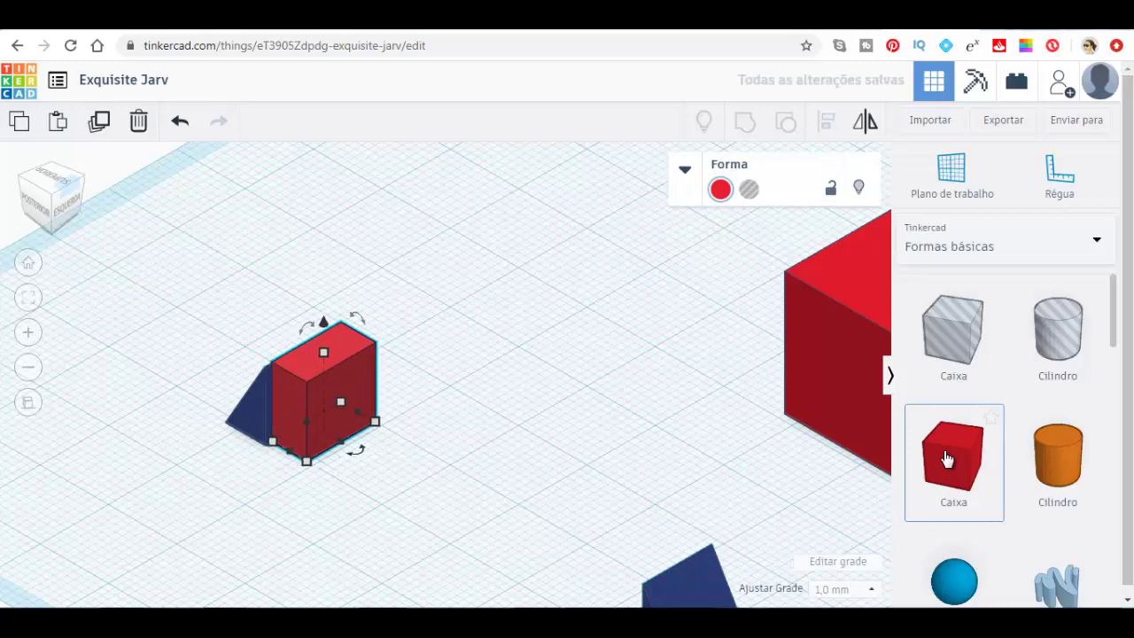
key(Left)
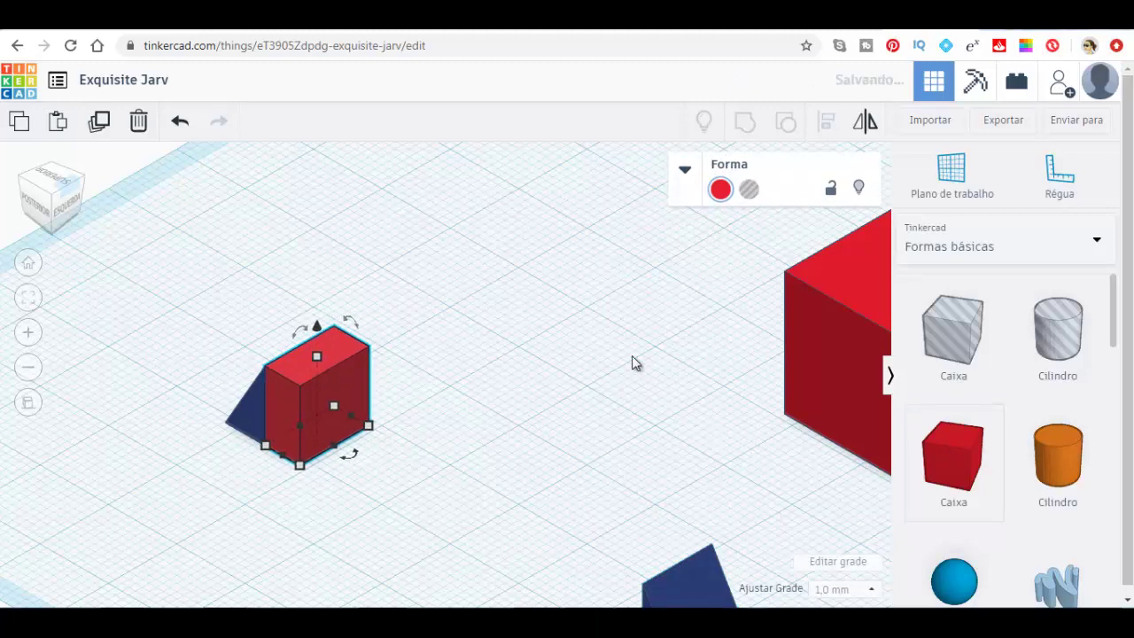
drag(428, 266, 119, 517)
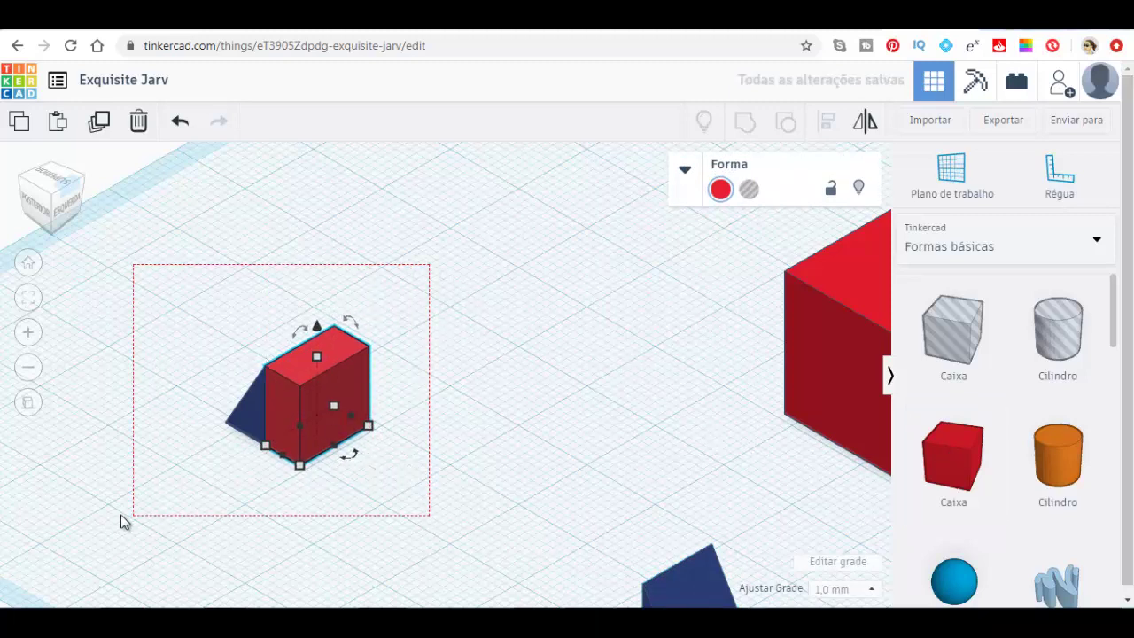
click(745, 121)
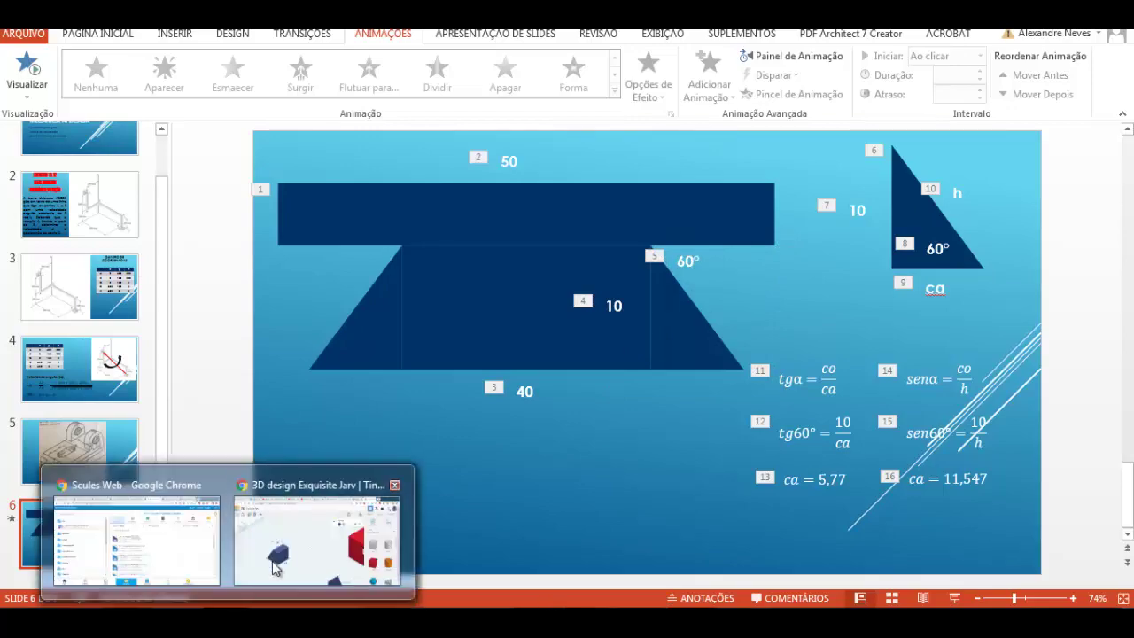
click(318, 526)
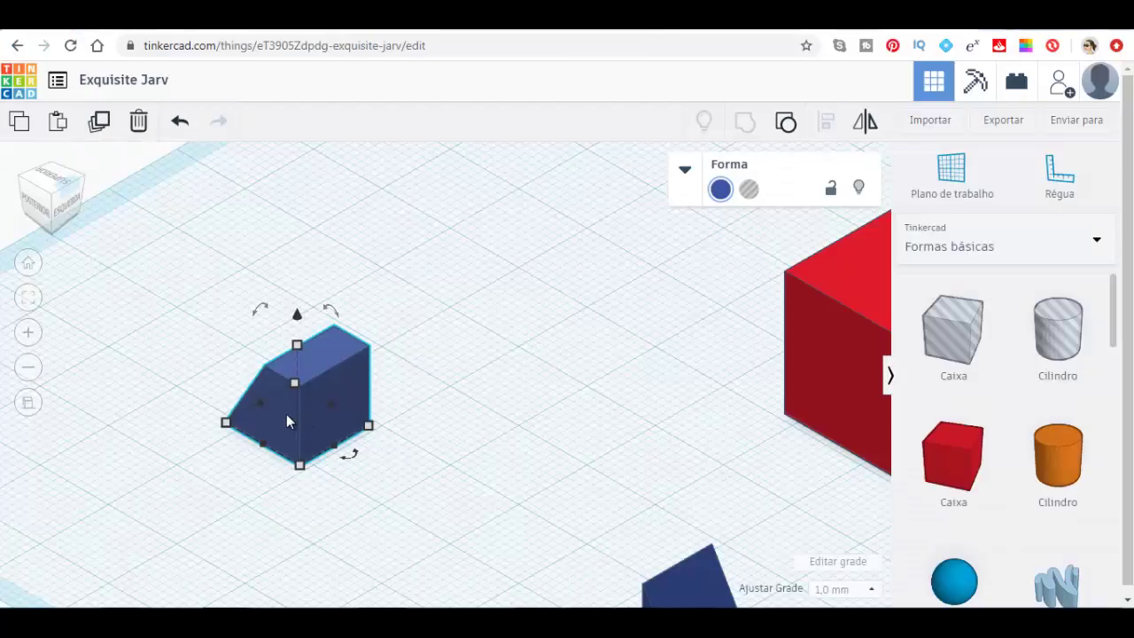
Step: Duplicate the combined wedge shape and move the copy away from the original
right_drag(285, 423, 585, 420)
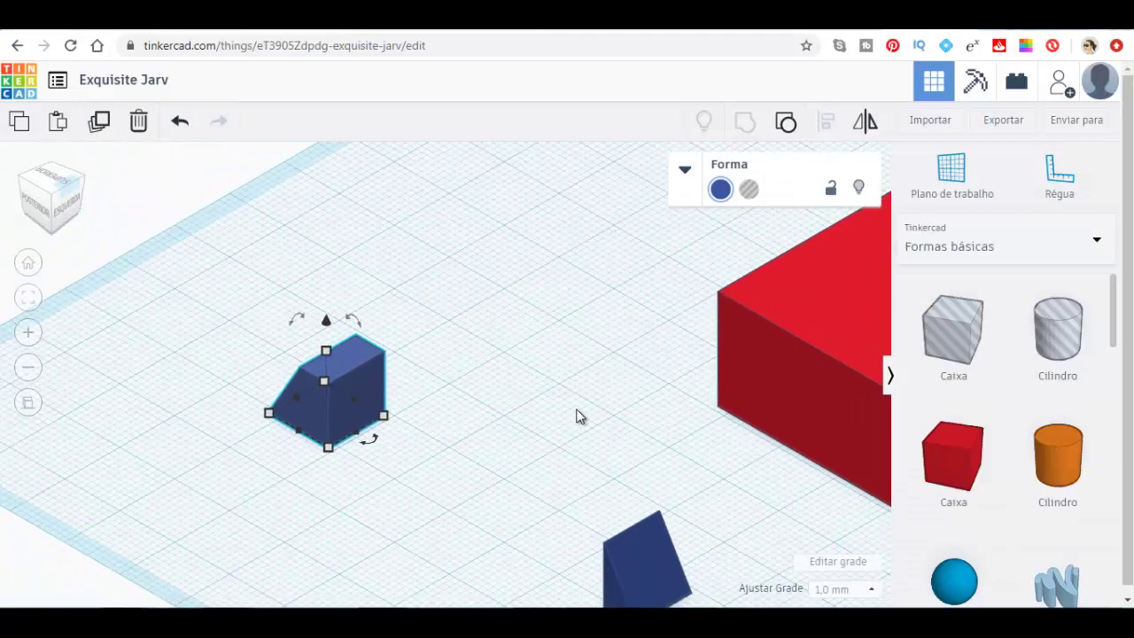
click(98, 120)
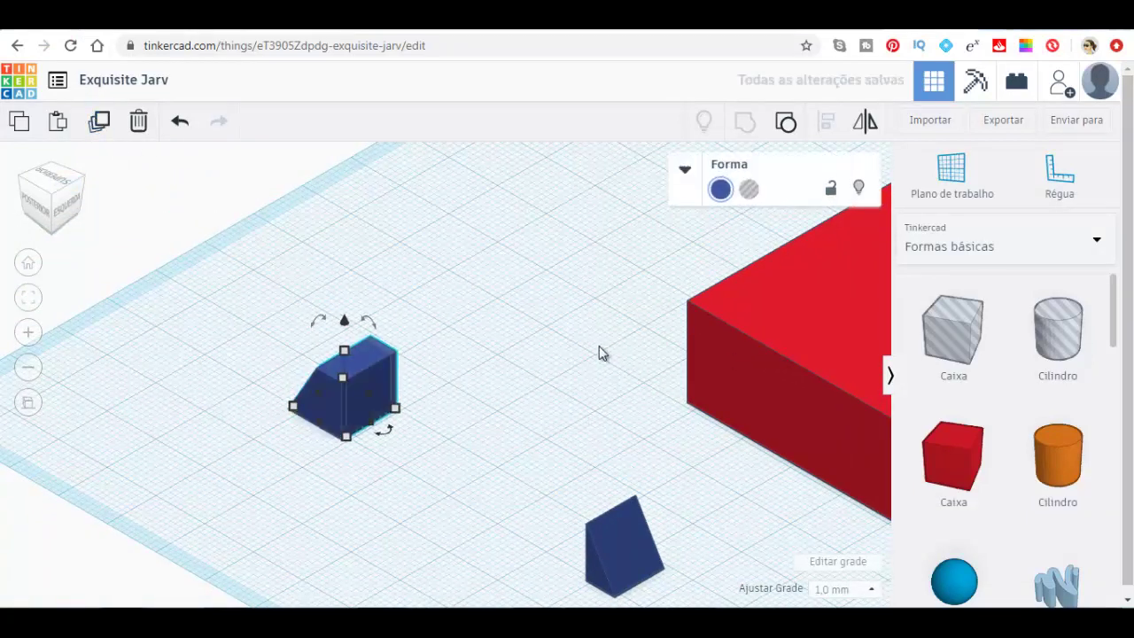
key(Up)
key(Up)
key(Up)
key(Up)
key(Up)
key(Up)
key(Up)
key(Up)
key(Up)
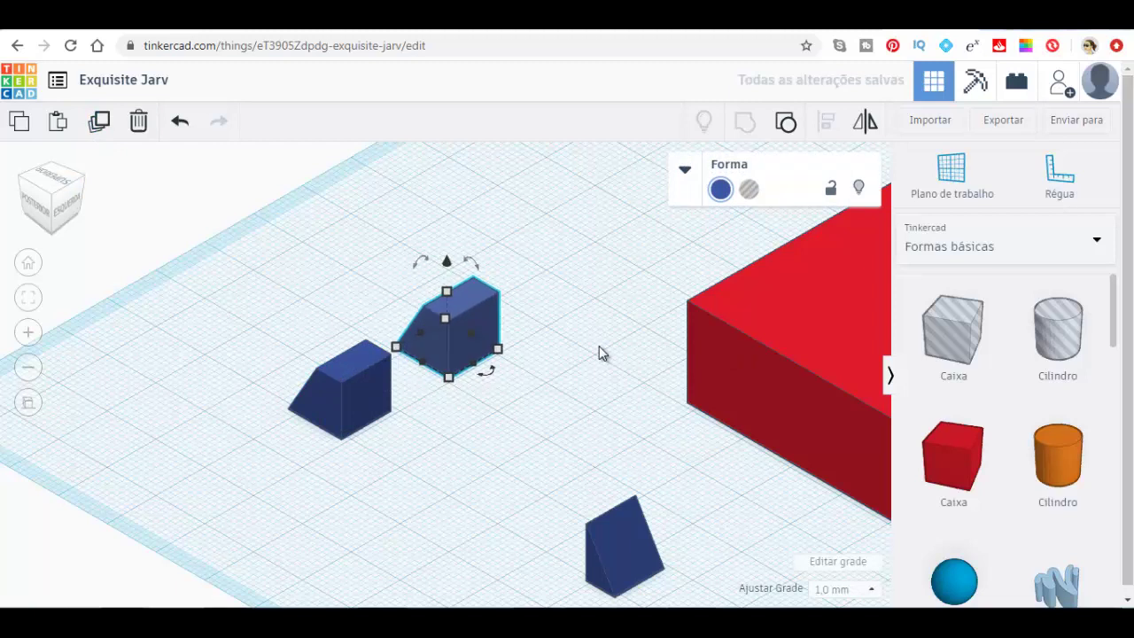
Step: Rotate the wedge 180°, slide the lower wedge left, and show the PowerPoint dimensions slide
click(486, 376)
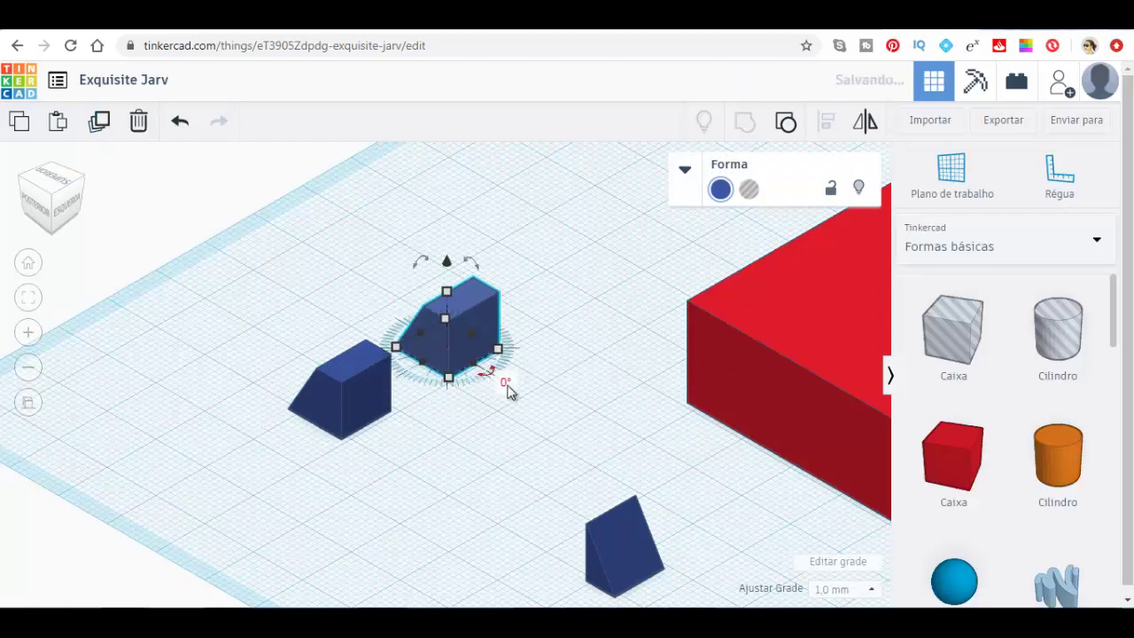
click(507, 382)
text(18)
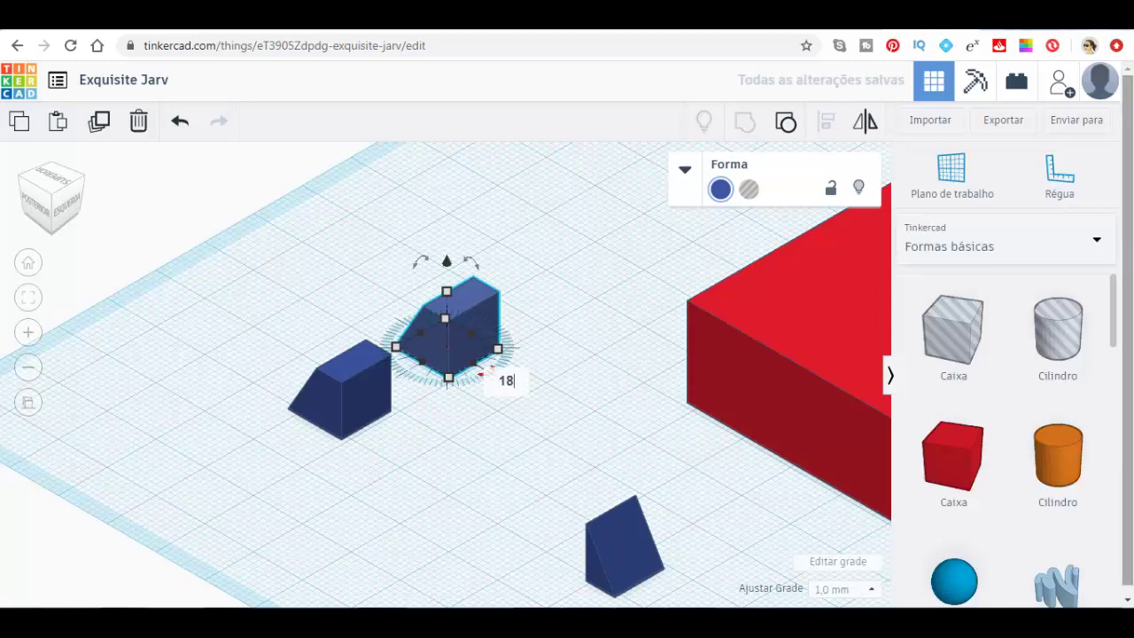
text(0)
key(Return)
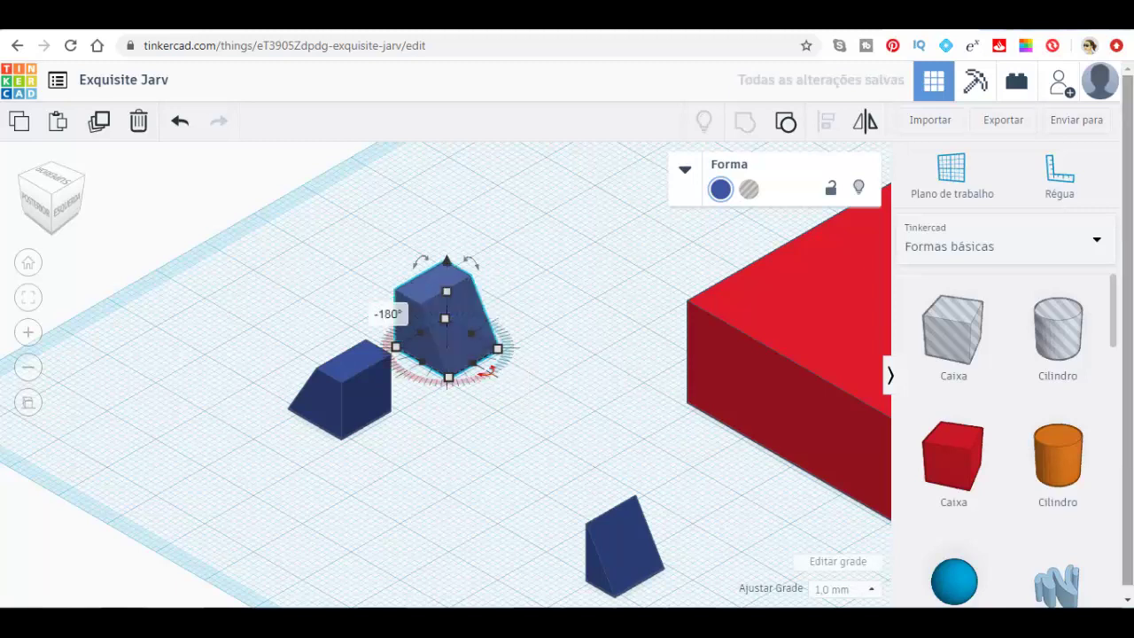
click(430, 396)
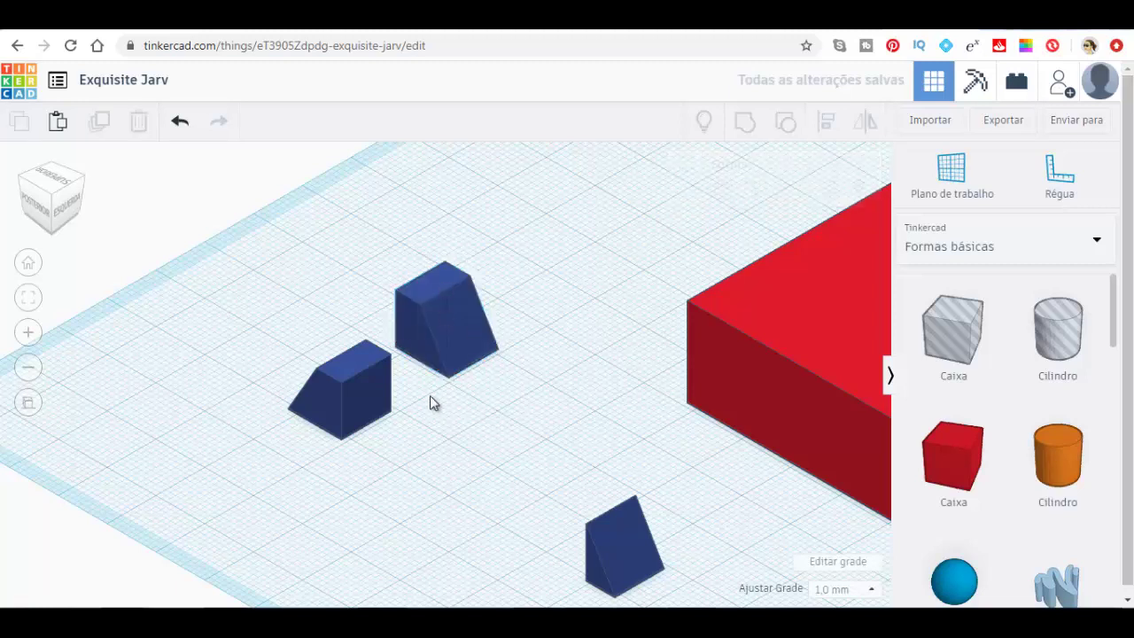
drag(610, 550, 443, 558)
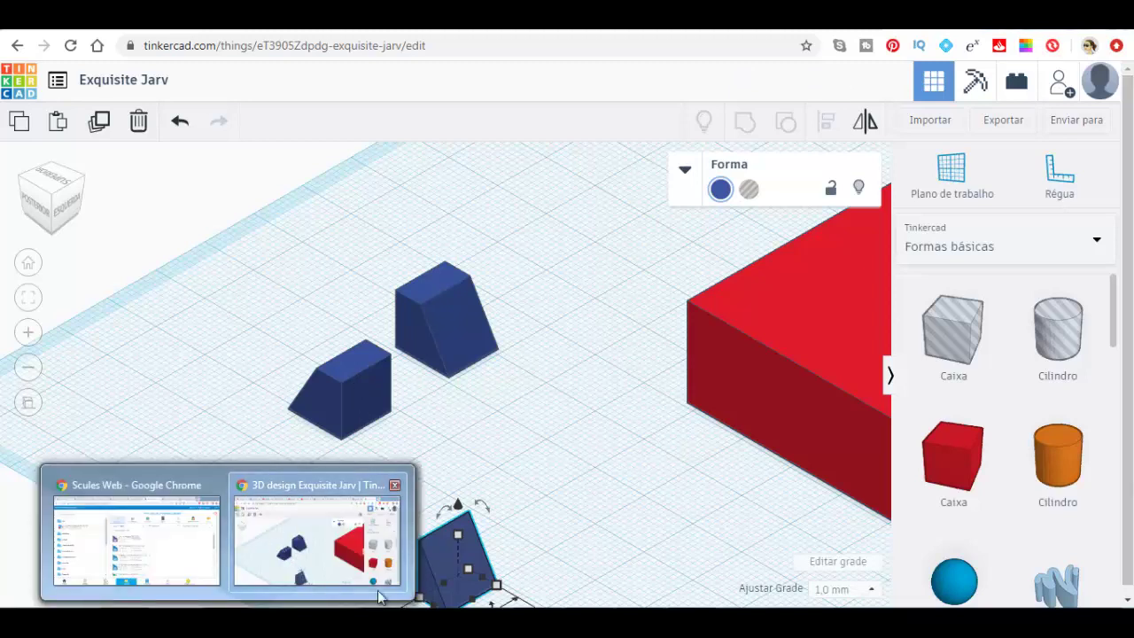
click(519, 606)
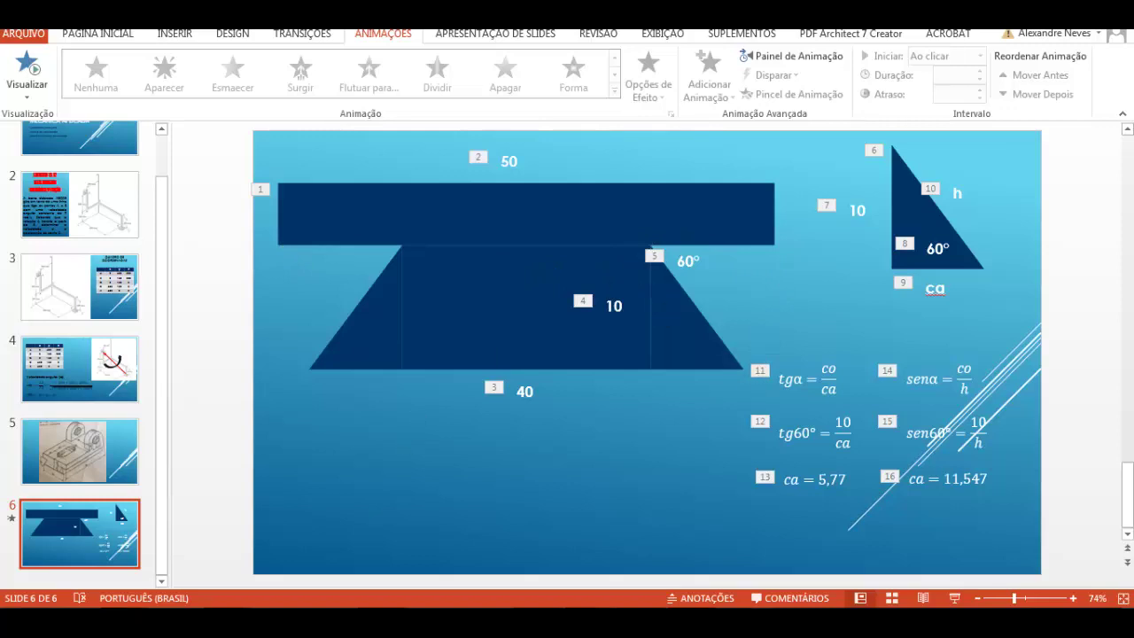
Step: Move the left wedge about 10 mm
click(319, 532)
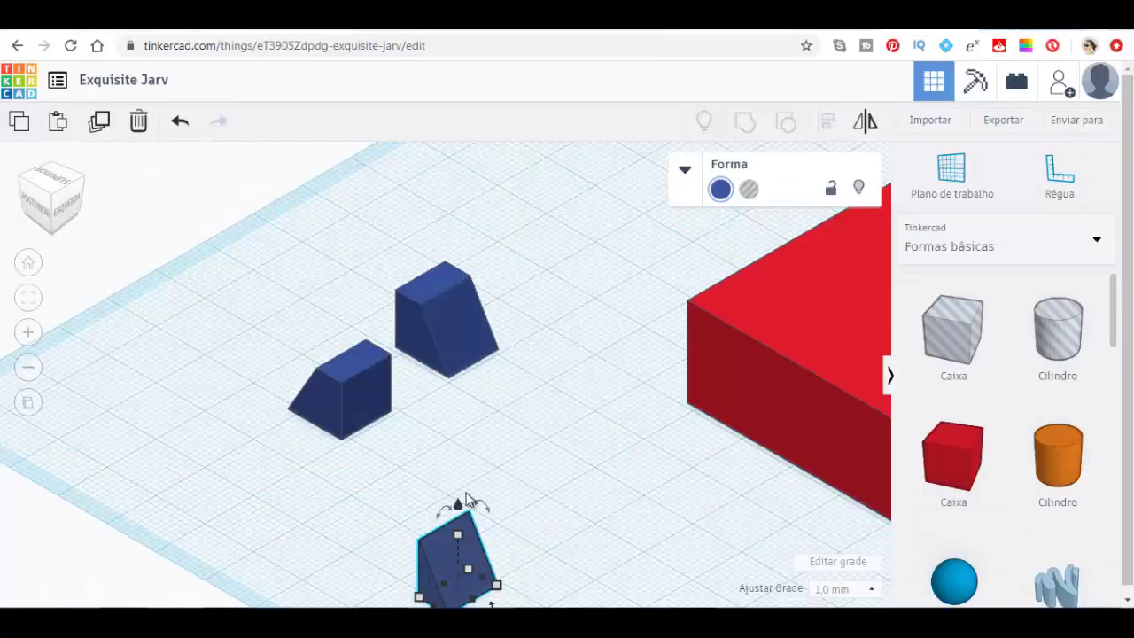
click(412, 340)
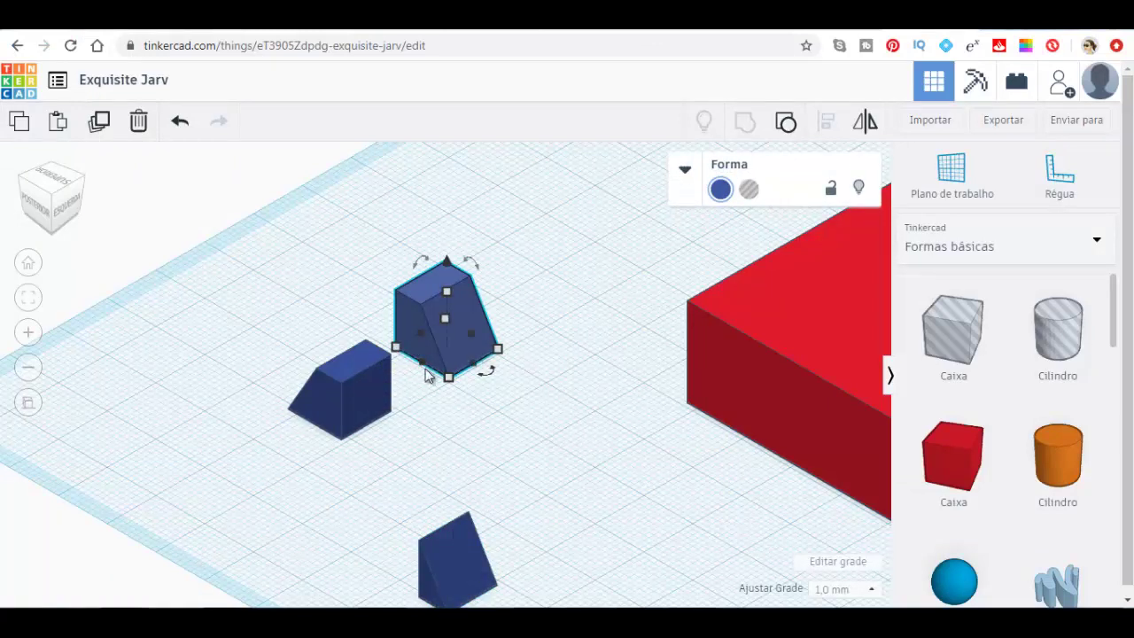
drag(353, 398, 301, 428)
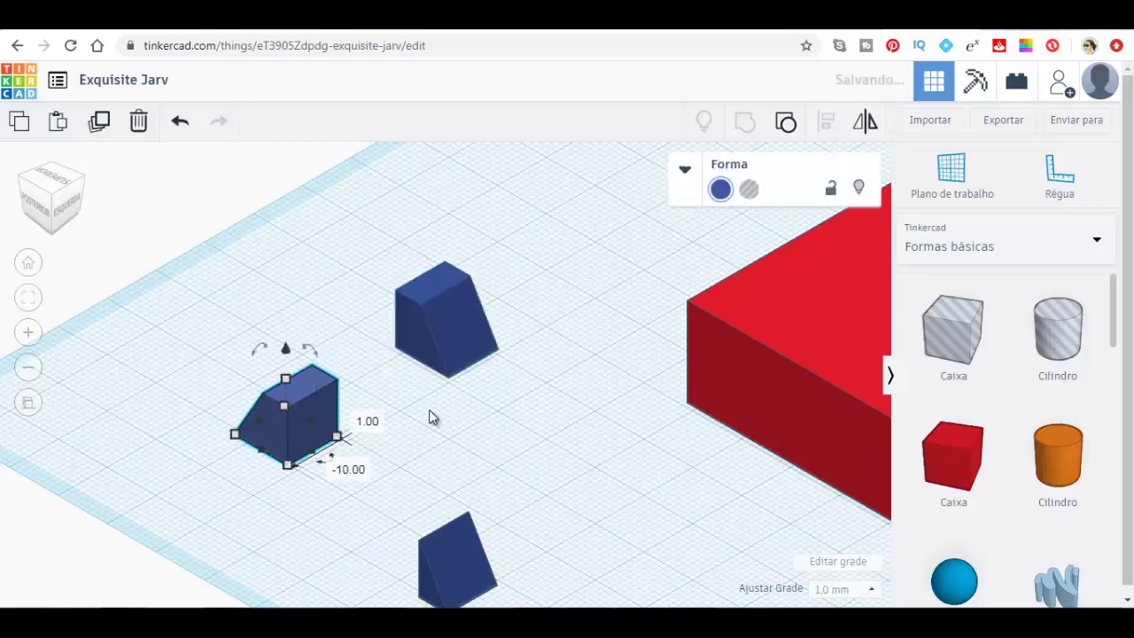
Step: Stretch the upper wedge to 80 mm long
click(446, 340)
scroll(728, 387, down, 3)
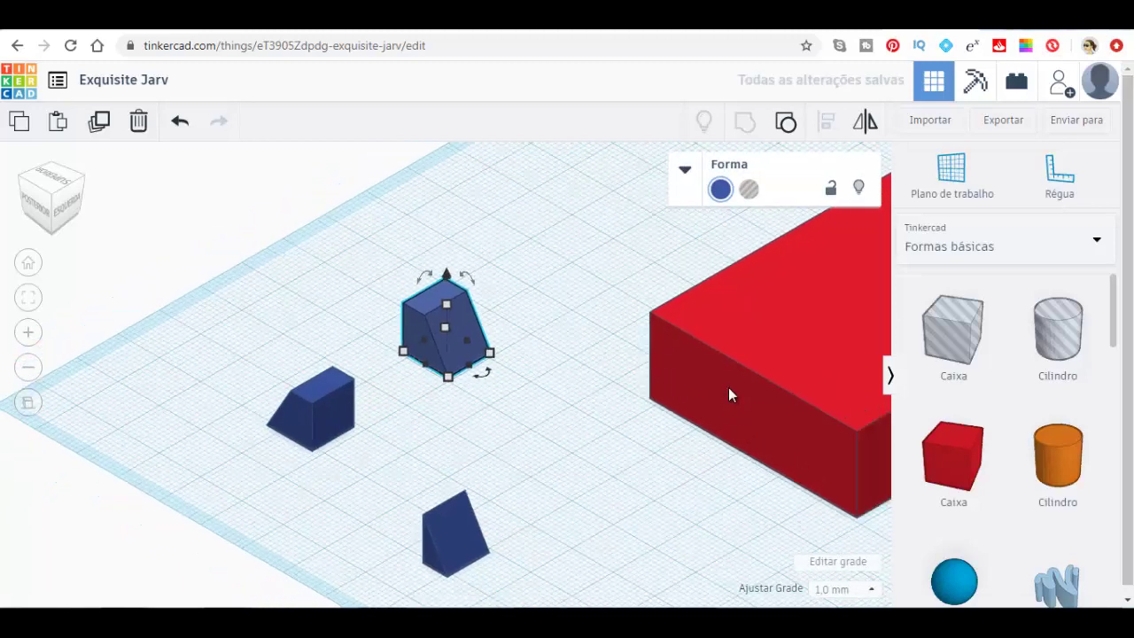
scroll(728, 388, down, 2)
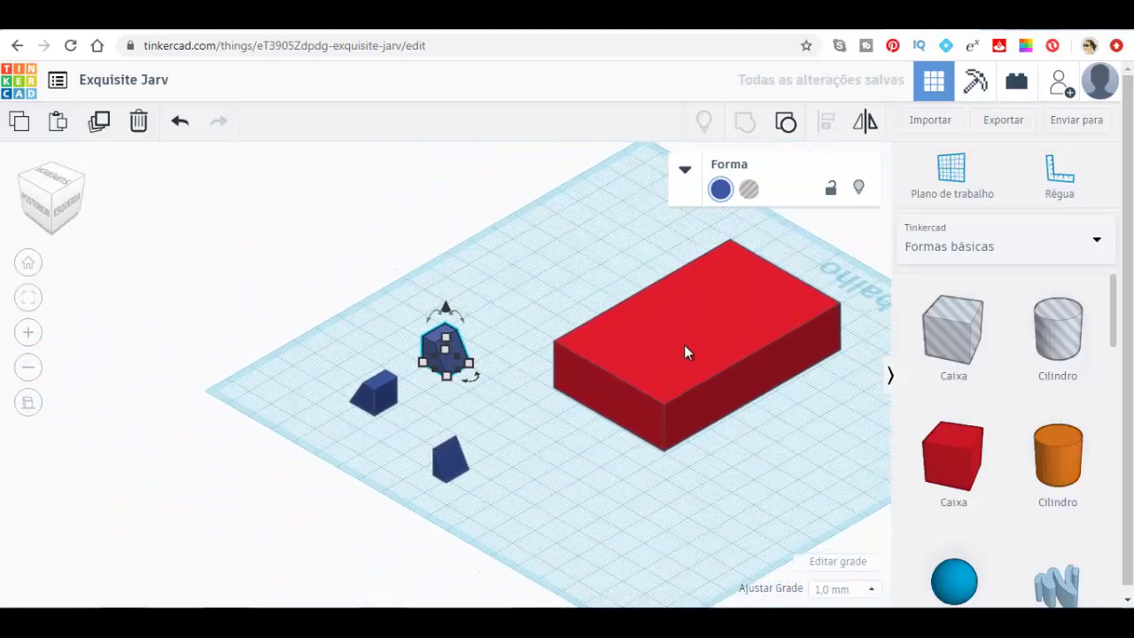
mouse_move(468, 363)
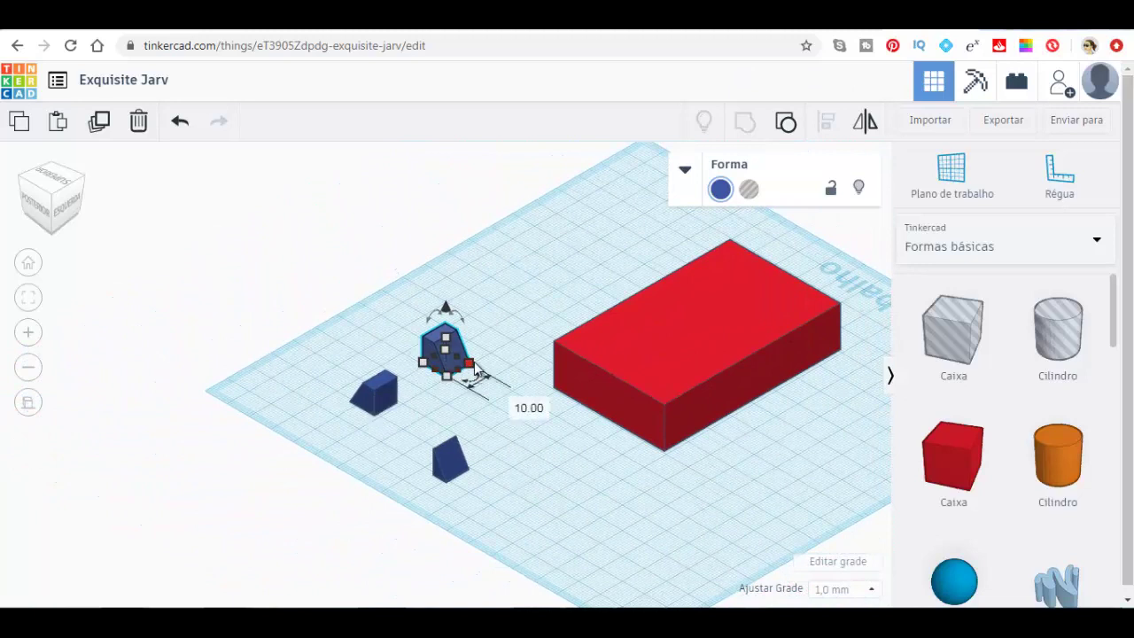
click(520, 403)
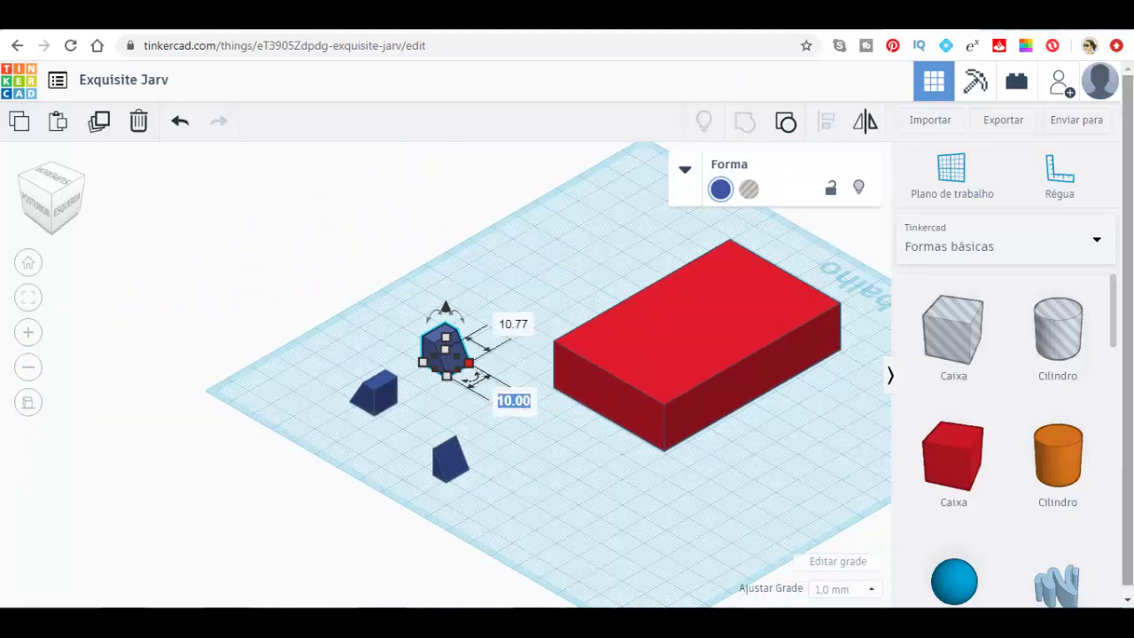
text(80)
key(Return)
mouse_move(623, 275)
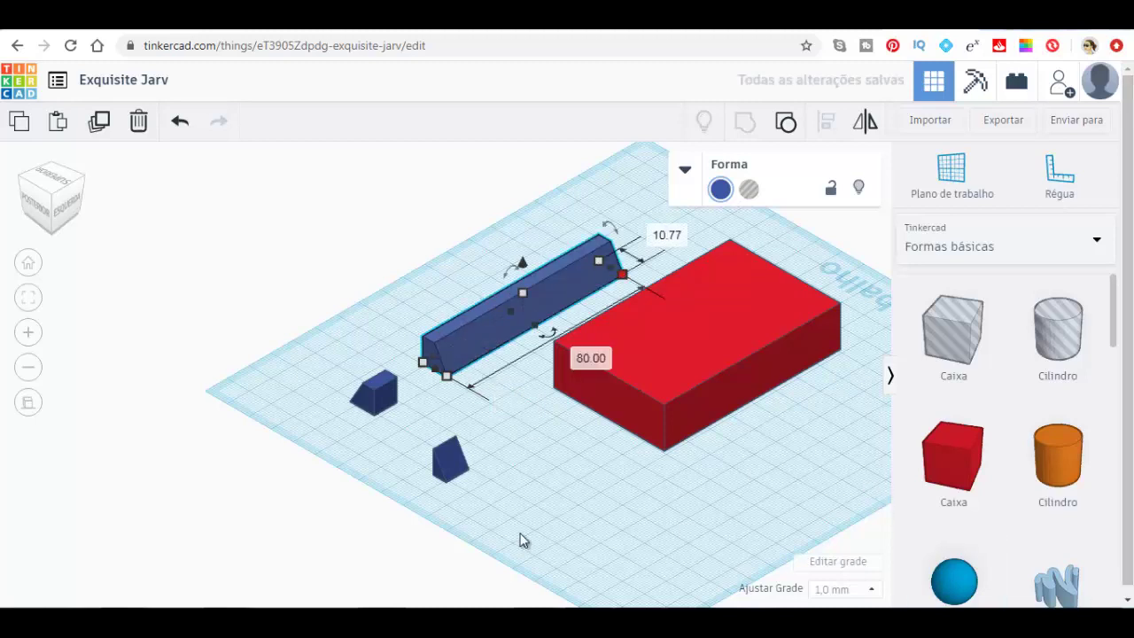
click(593, 484)
click(443, 371)
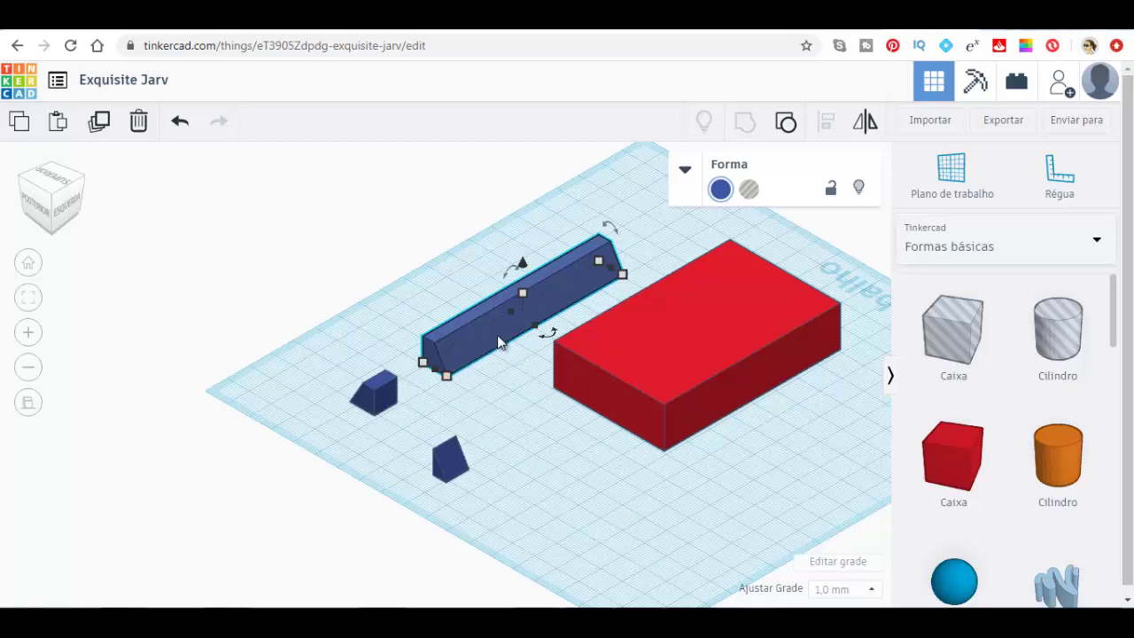
Step: Make the 80 mm wedge a hole and drag it against the red block
click(750, 194)
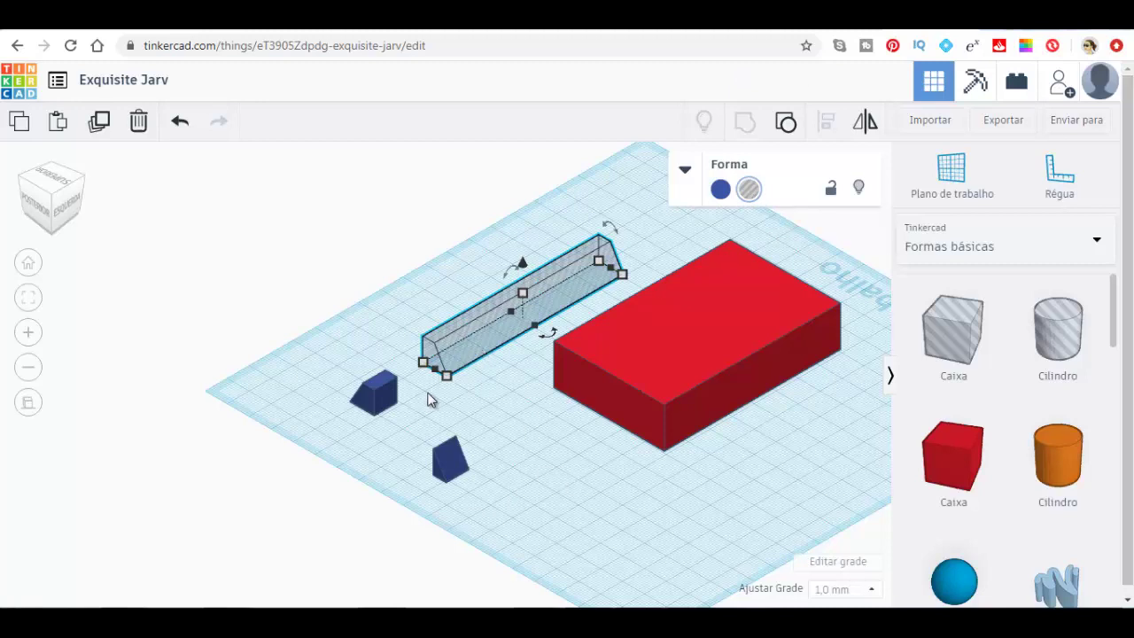
mouse_move(437, 358)
mouse_down()
mouse_move(571, 380)
mouse_move(645, 417)
mouse_move(657, 454)
mouse_move(652, 427)
mouse_up()
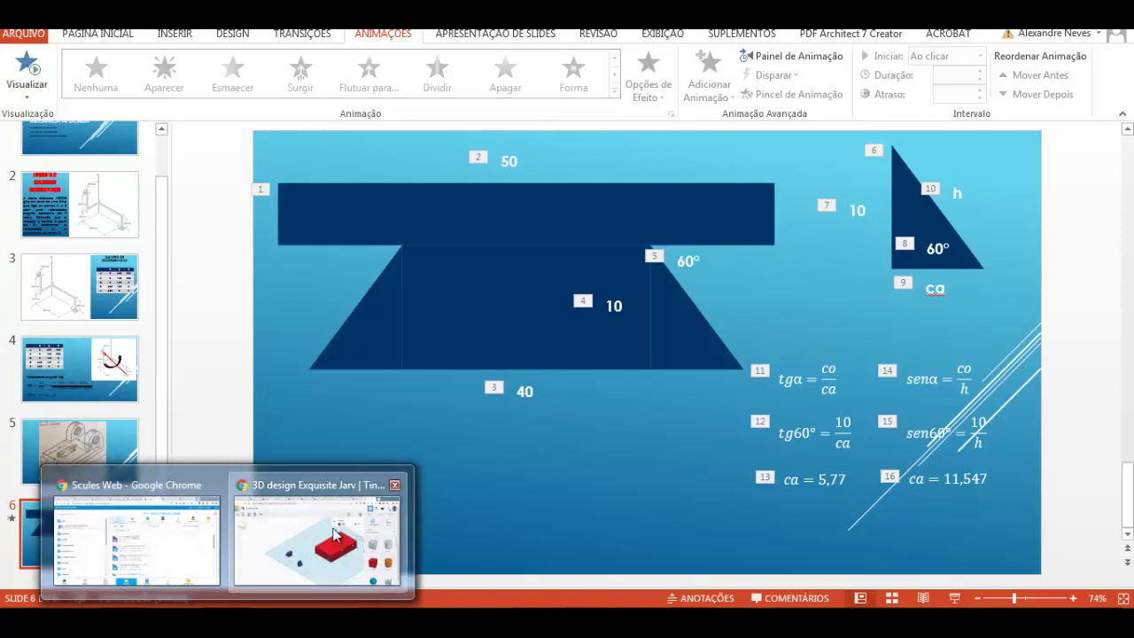
Step: Shorten the wedge hole, turn it 180° and move it toward the red block
click(323, 541)
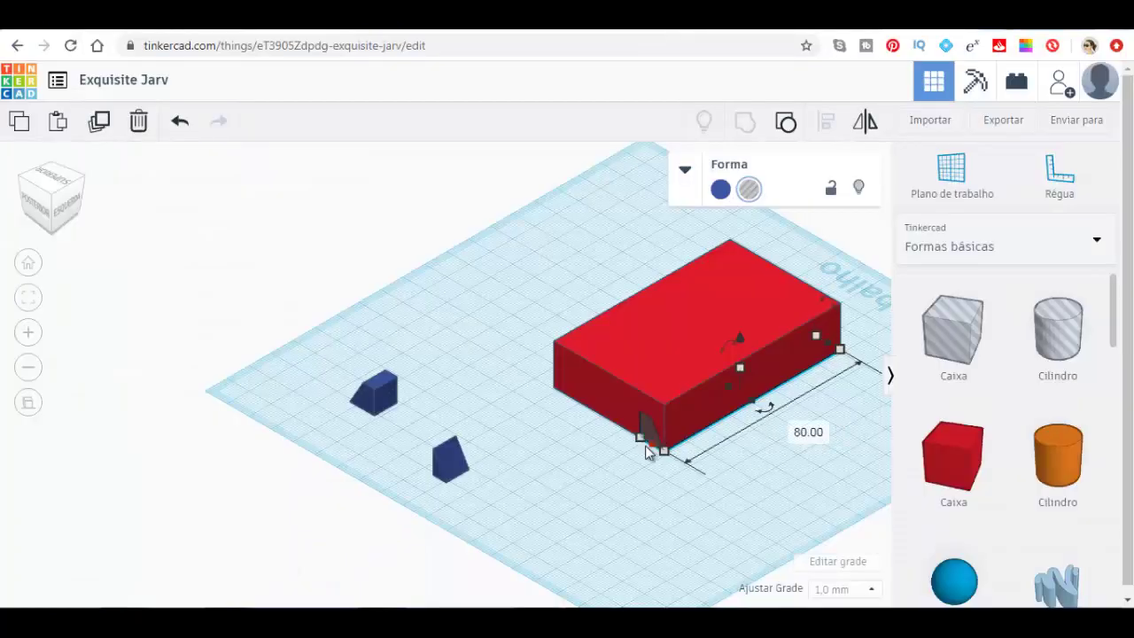
mouse_move(651, 445)
mouse_down()
mouse_move(515, 537)
mouse_move(401, 570)
mouse_move(287, 579)
mouse_move(752, 425)
mouse_move(866, 356)
mouse_move(488, 511)
mouse_move(510, 531)
mouse_move(560, 510)
mouse_up()
mouse_move(575, 462)
mouse_down()
mouse_move(402, 337)
mouse_move(448, 325)
mouse_up()
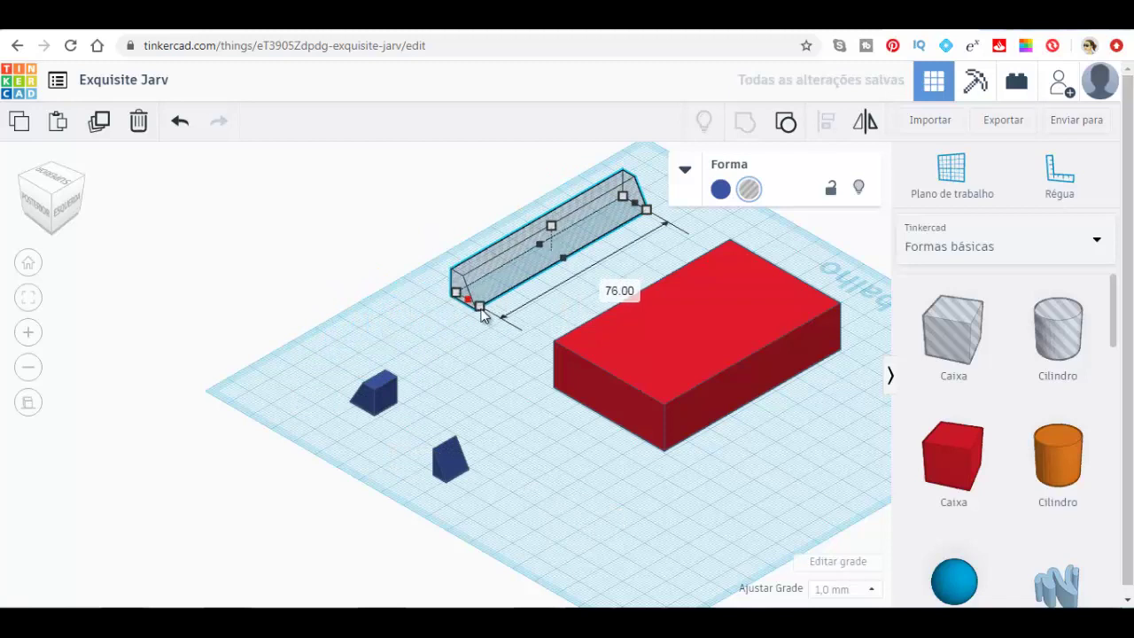
drag(447, 324, 511, 287)
text(18)
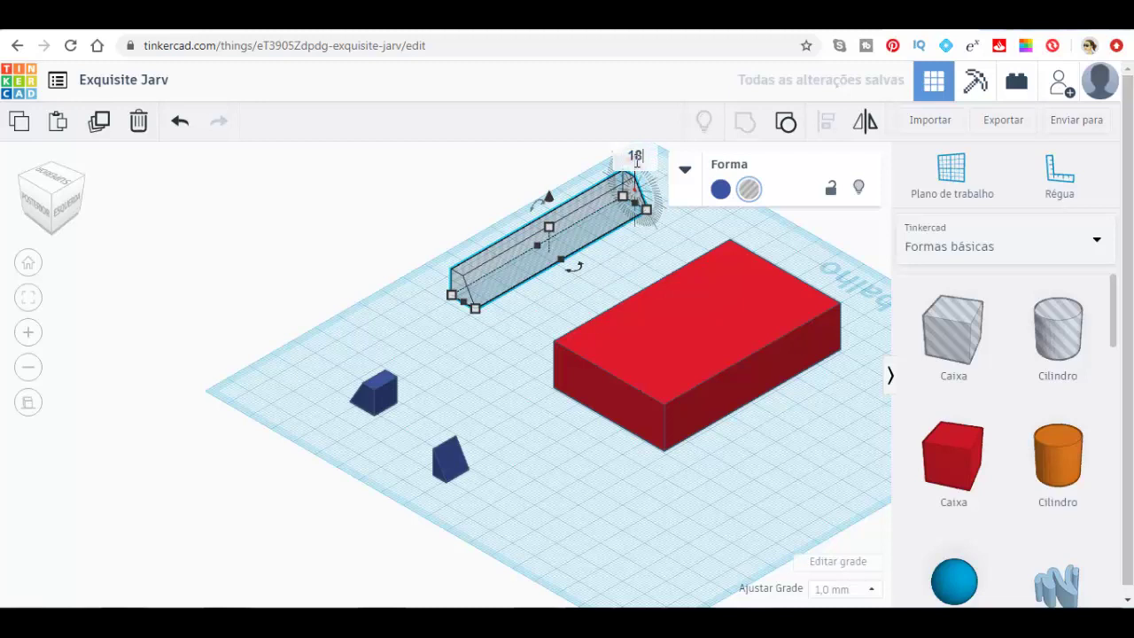
text(0)
key(Return)
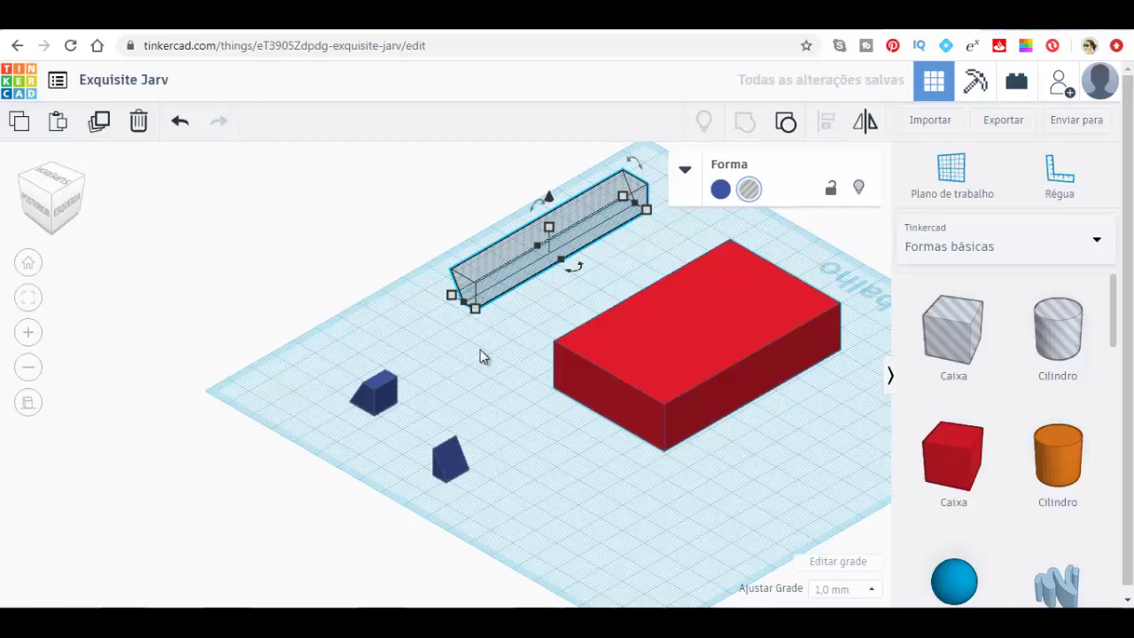
mouse_move(474, 306)
mouse_down()
mouse_move(519, 374)
mouse_move(574, 397)
mouse_move(508, 406)
mouse_move(452, 319)
mouse_move(576, 396)
mouse_move(581, 386)
mouse_move(567, 393)
mouse_move(451, 359)
mouse_move(473, 393)
mouse_up()
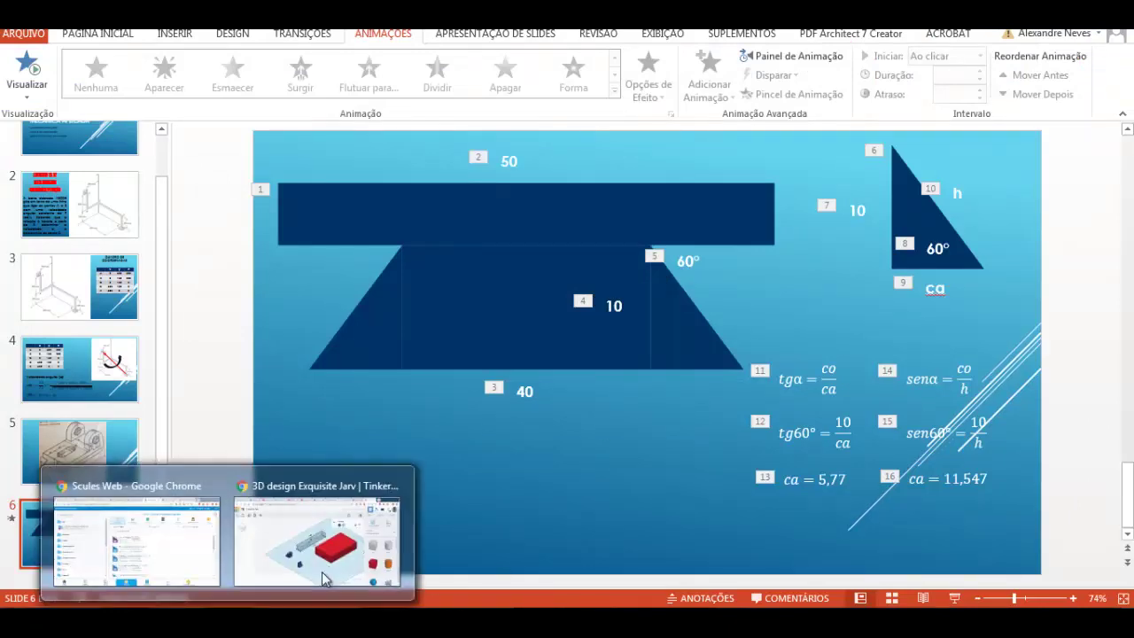
Step: Place the wedge hole along the red block's front lower edge
click(319, 531)
drag(448, 352, 670, 443)
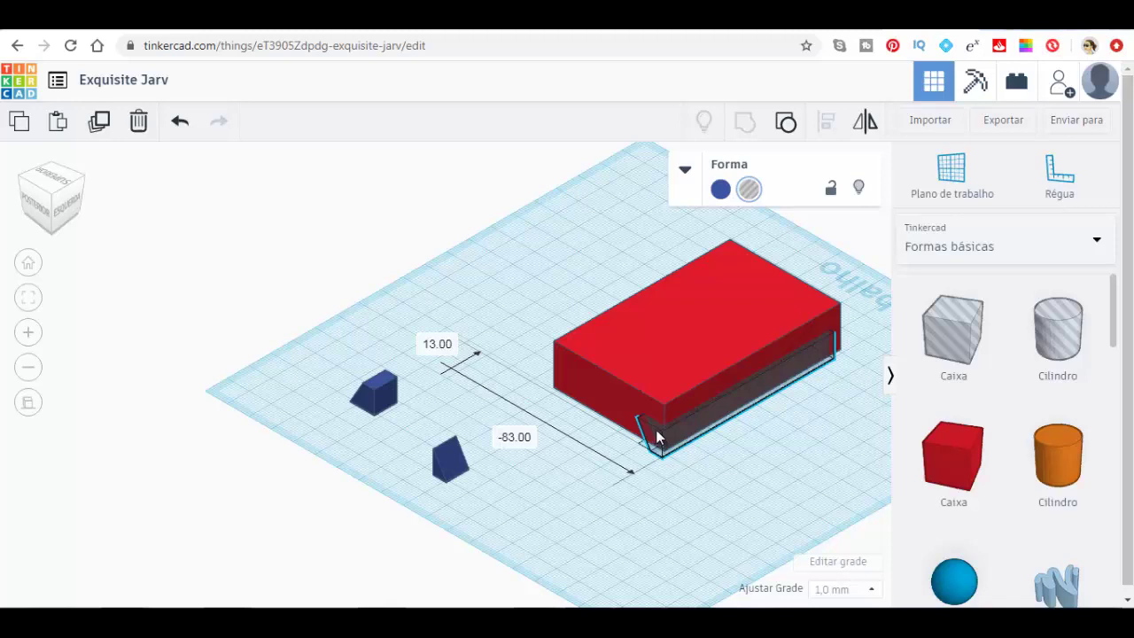
drag(656, 433, 659, 427)
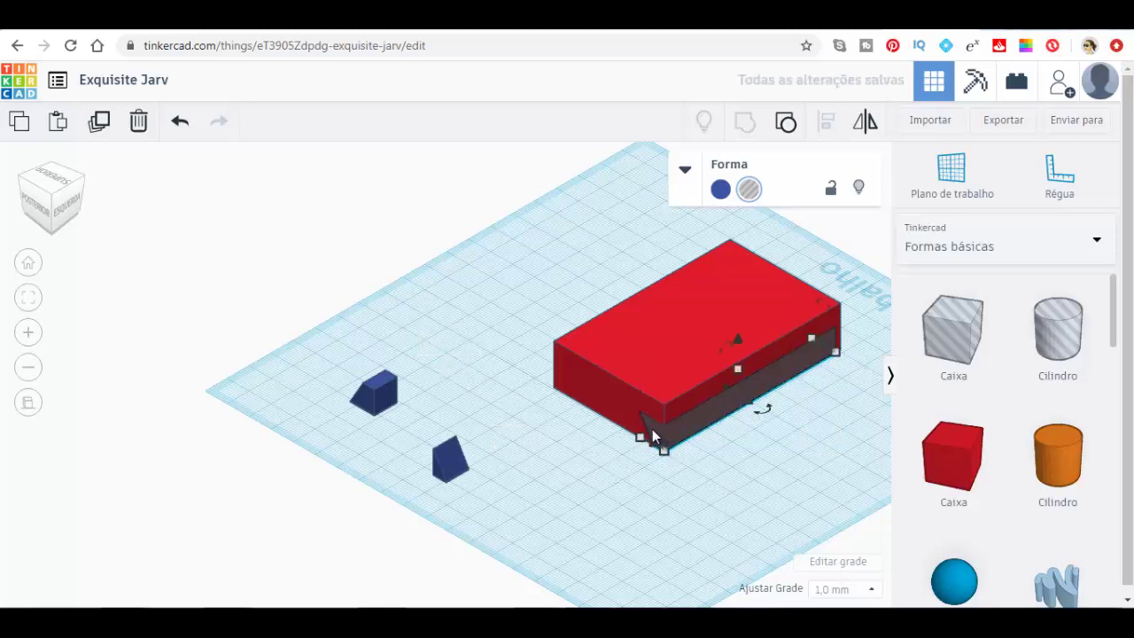
scroll(652, 429, down, 5)
scroll(652, 428, up, 3)
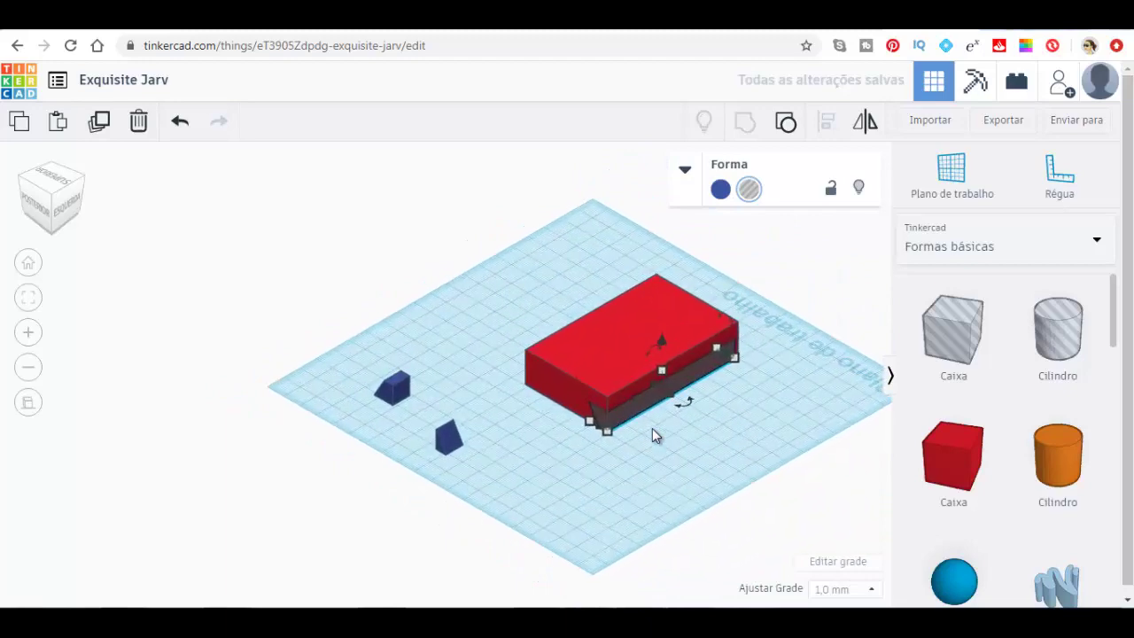
scroll(652, 428, up, 2)
scroll(652, 428, up, 2)
scroll(669, 451, down, 1)
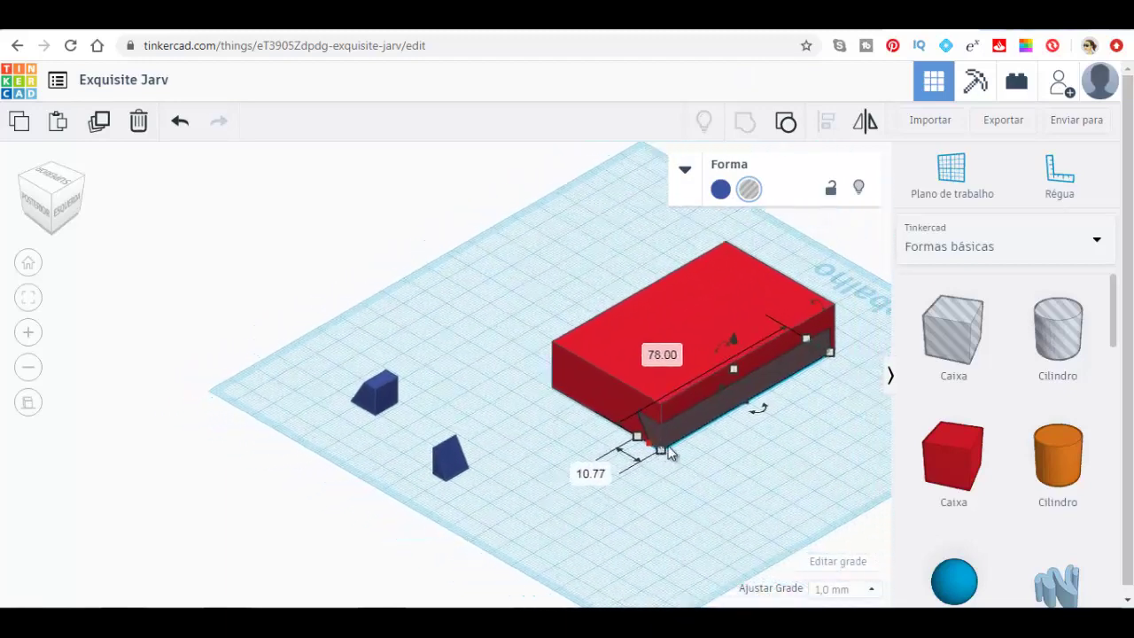
scroll(656, 449, down, 1)
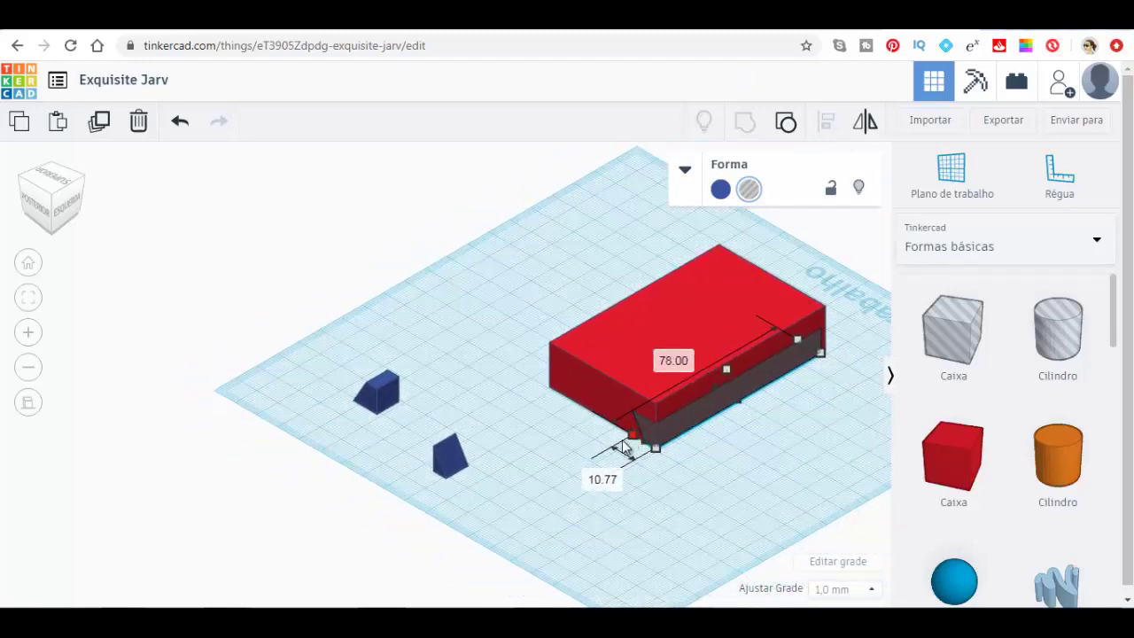
Step: Stretch the wedge hole to about 95 mm long and 11 mm wide
drag(632, 440, 617, 445)
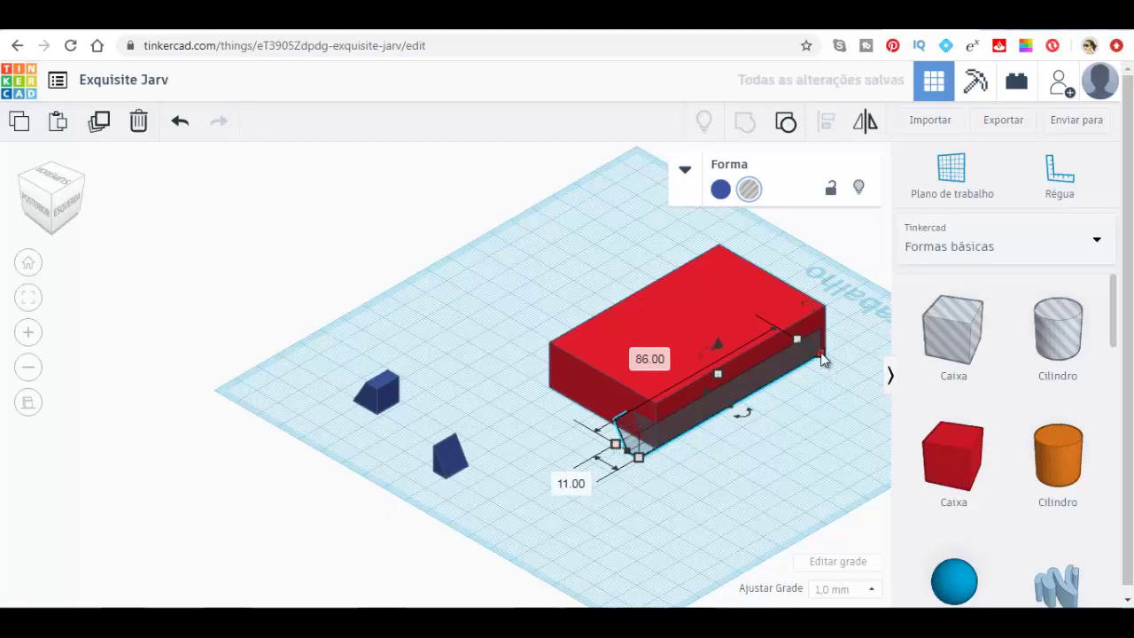
drag(823, 359, 841, 346)
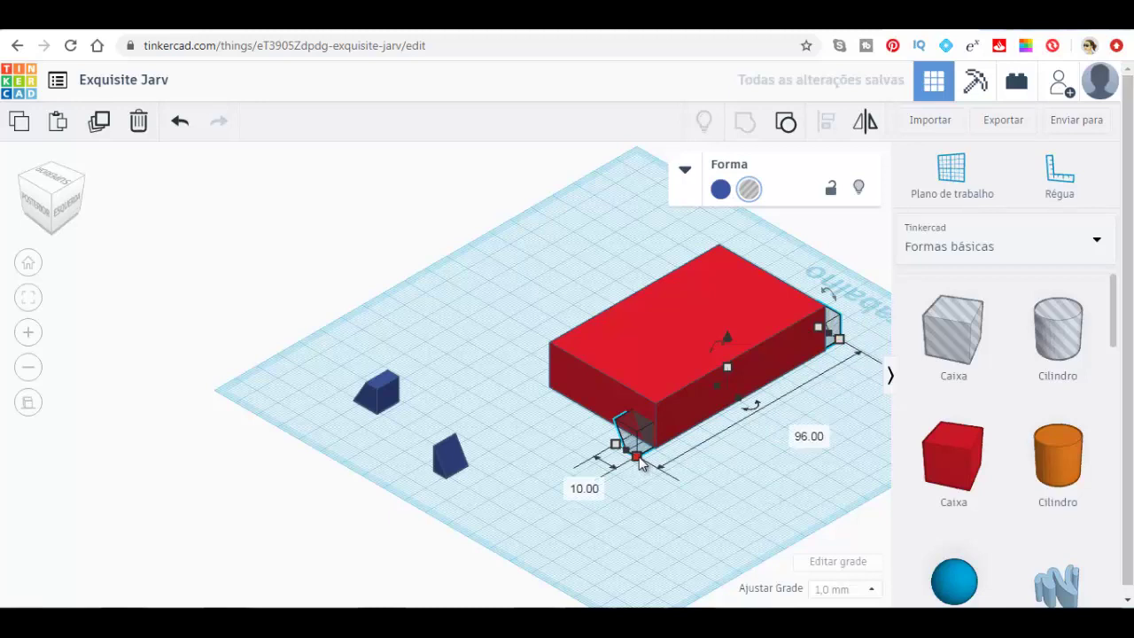
drag(641, 463, 647, 464)
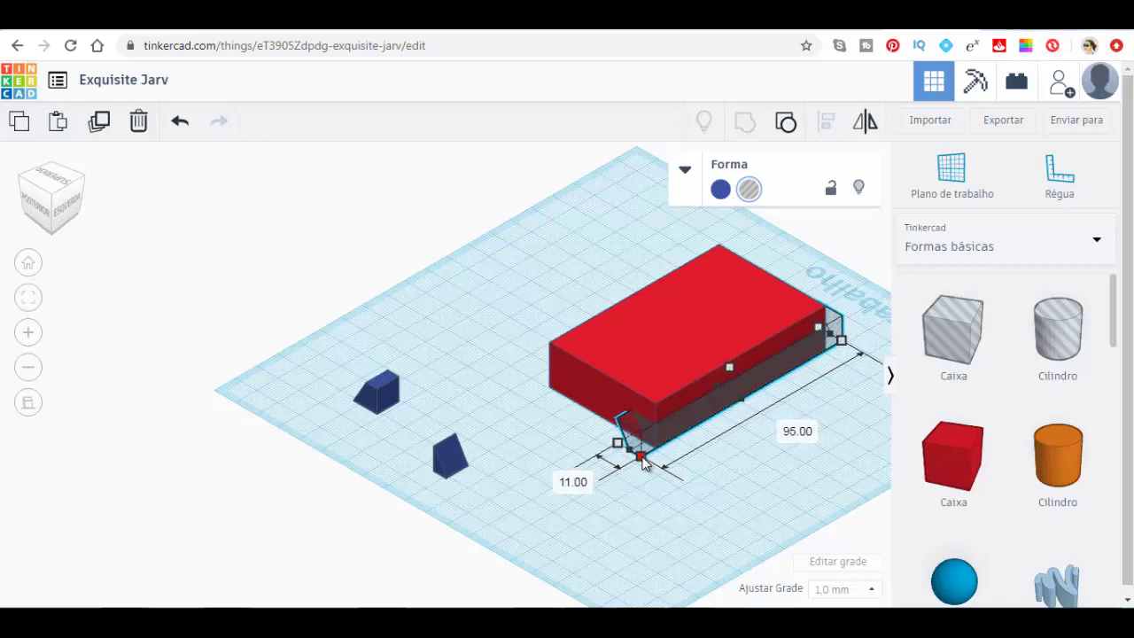
click(590, 395)
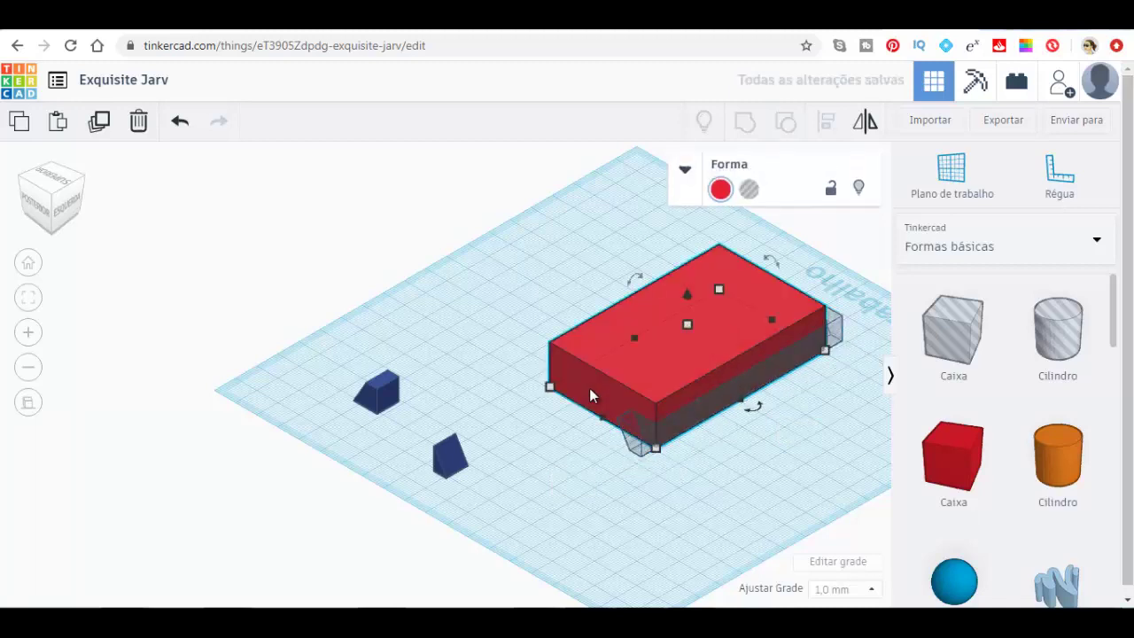
Step: Check the rear view, then select the hidden wedge under the box and nudge it left
click(38, 202)
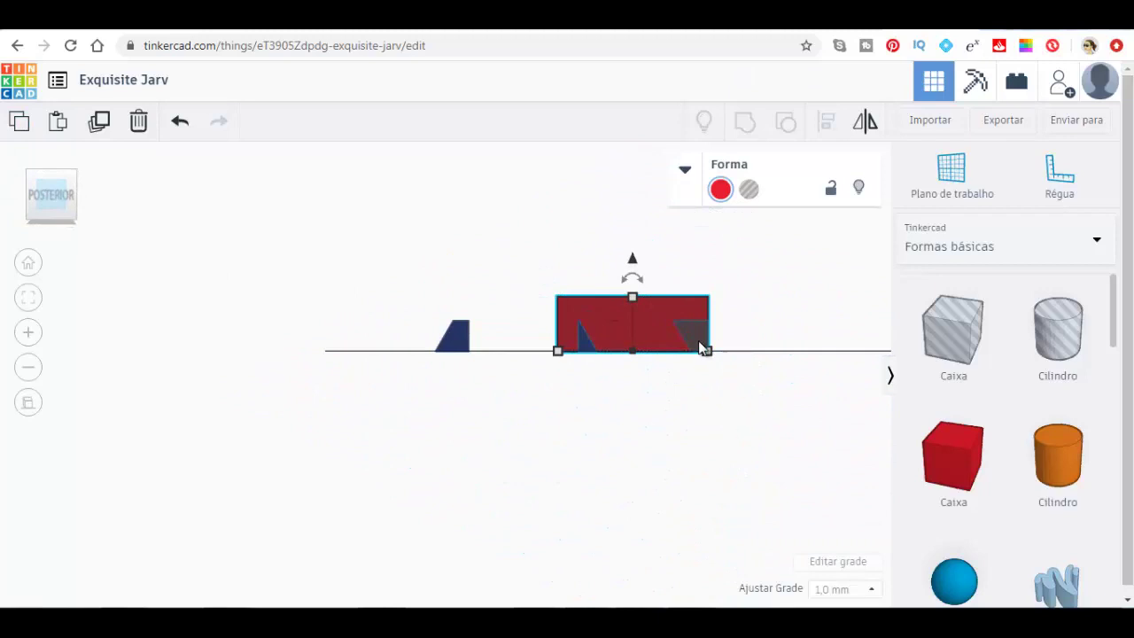
click(76, 181)
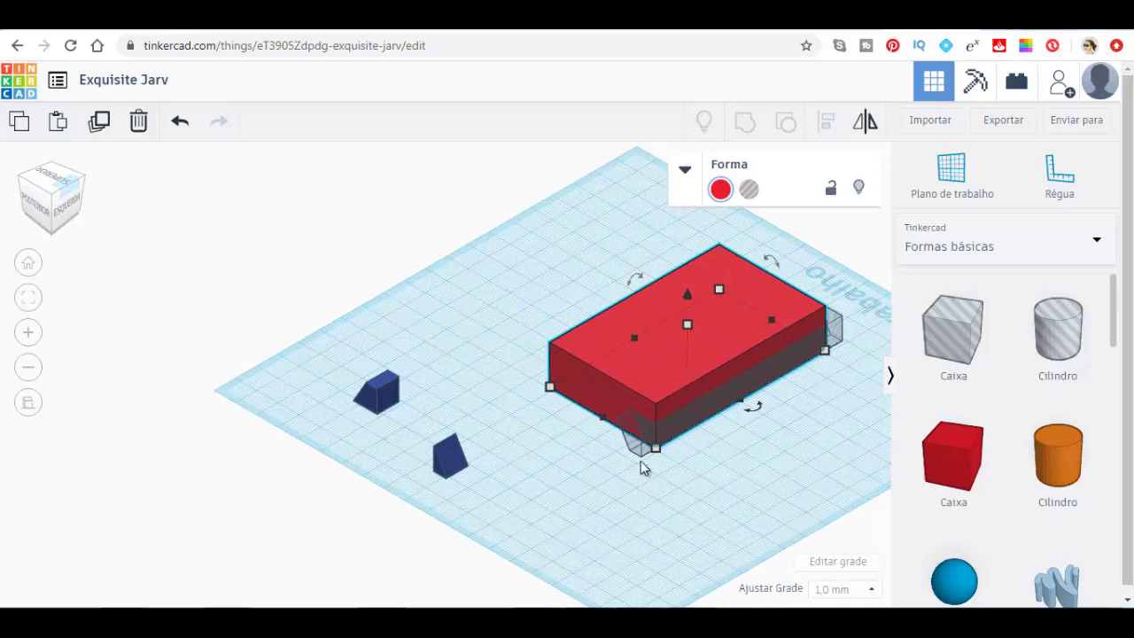
shift+click(641, 456)
click(641, 456)
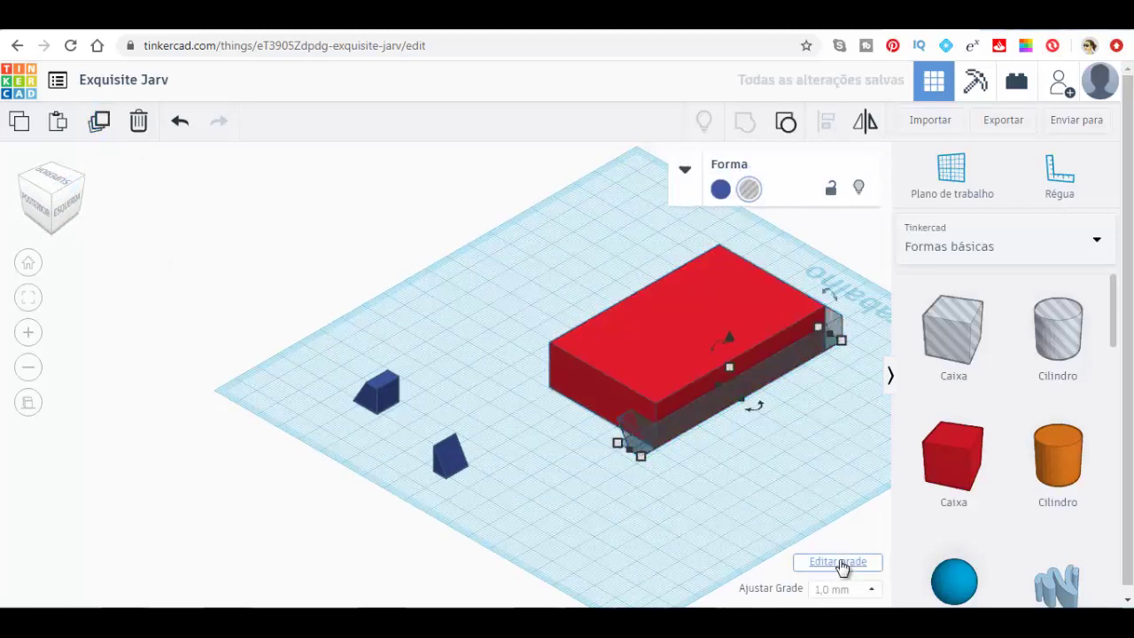
key(Left)
key(Left)
key(Left)
key(Left)
key(Left)
key(Left)
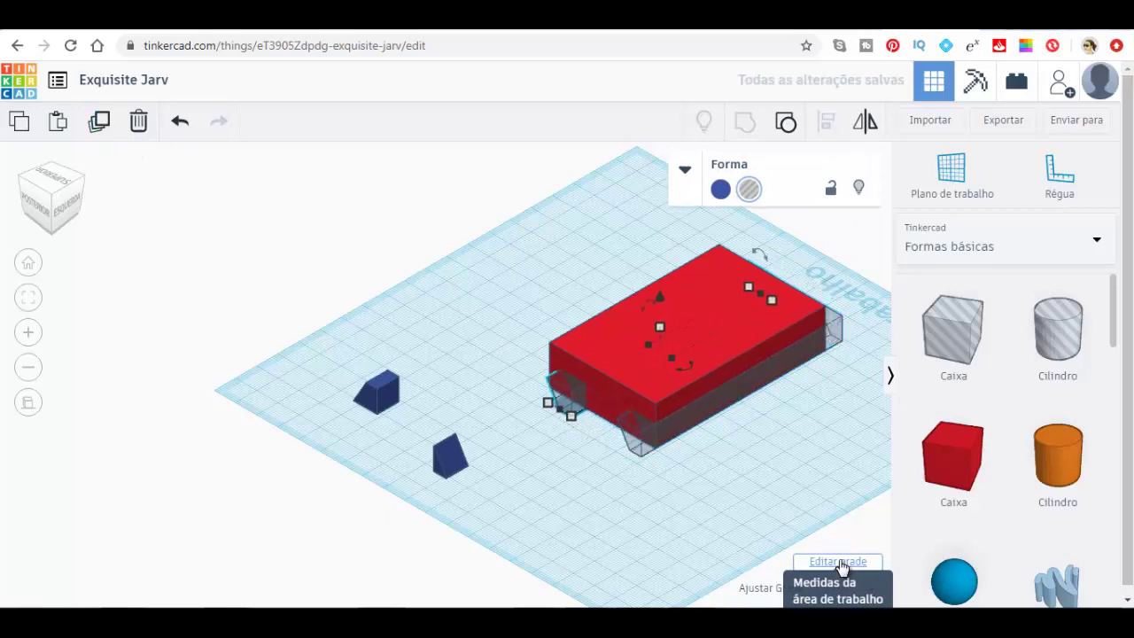
key(Left)
key(Left)
key(Left)
key(Left)
key(Left)
key(Left)
key(Left)
key(Left)
key(Left)
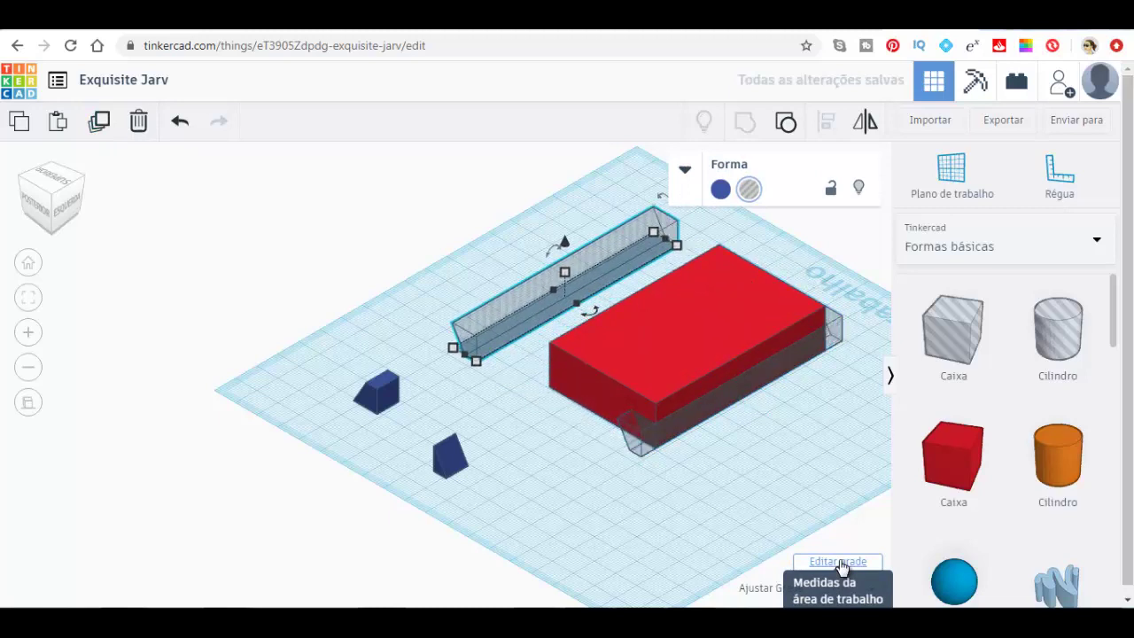
mouse_move(588, 310)
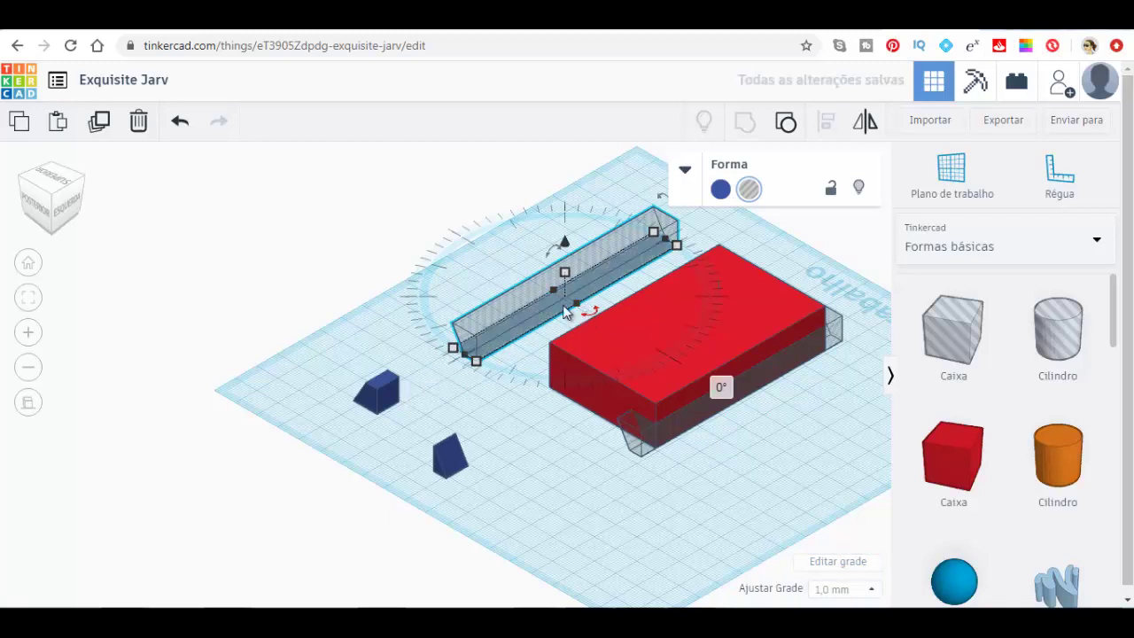
Step: Rotate the long bar 180° and move it into the red box's lower edge
drag(565, 311, 550, 285)
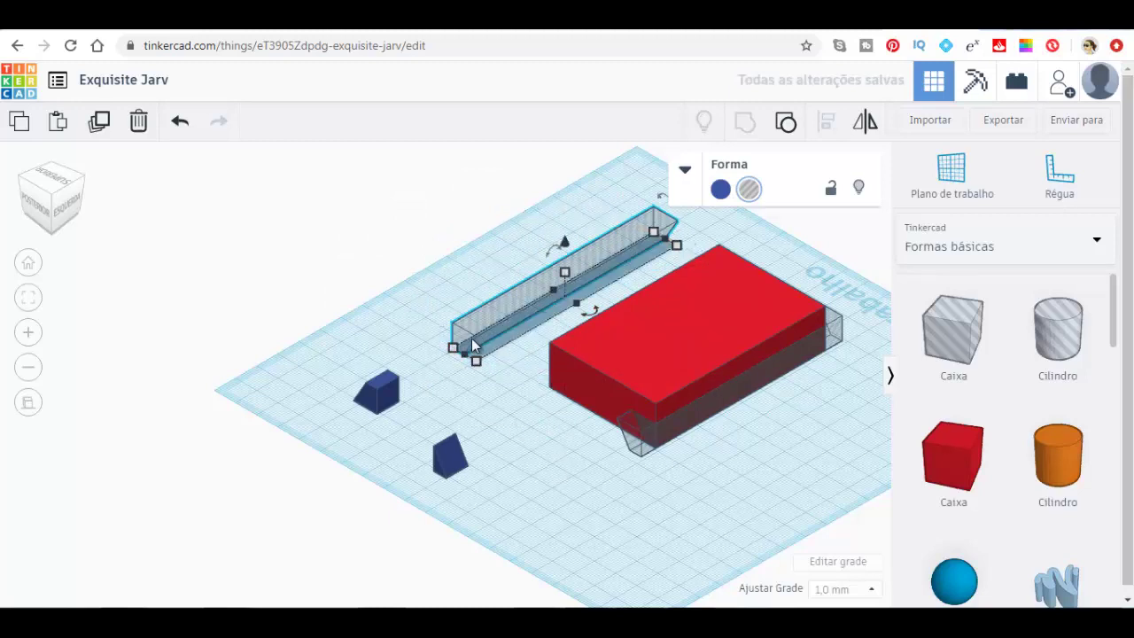
drag(472, 346, 567, 383)
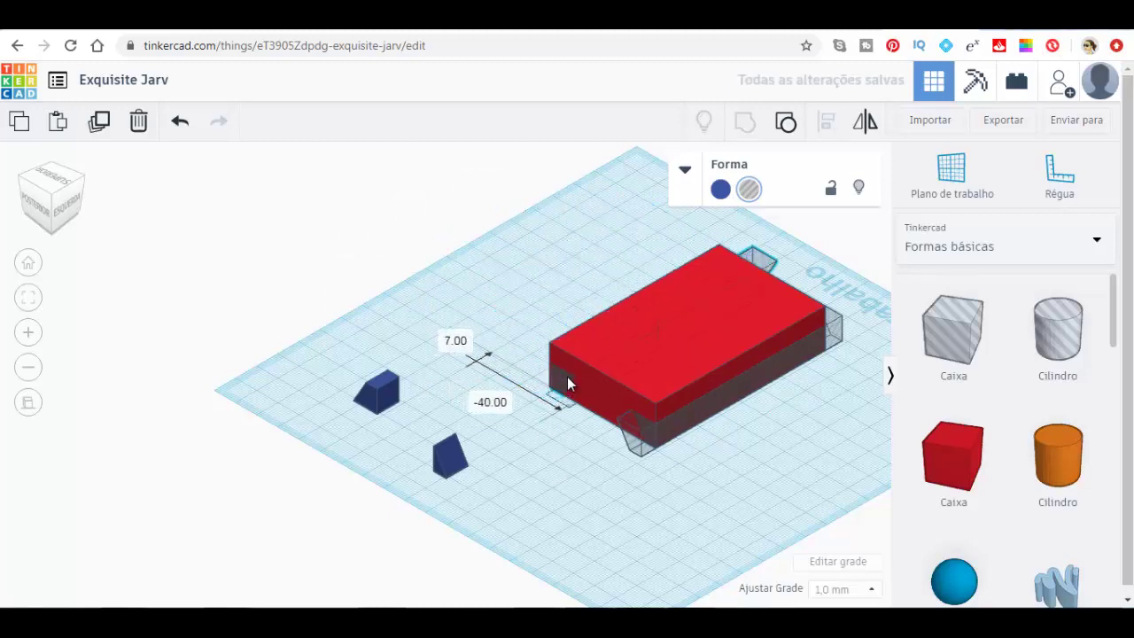
drag(567, 383, 548, 400)
click(557, 512)
click(589, 391)
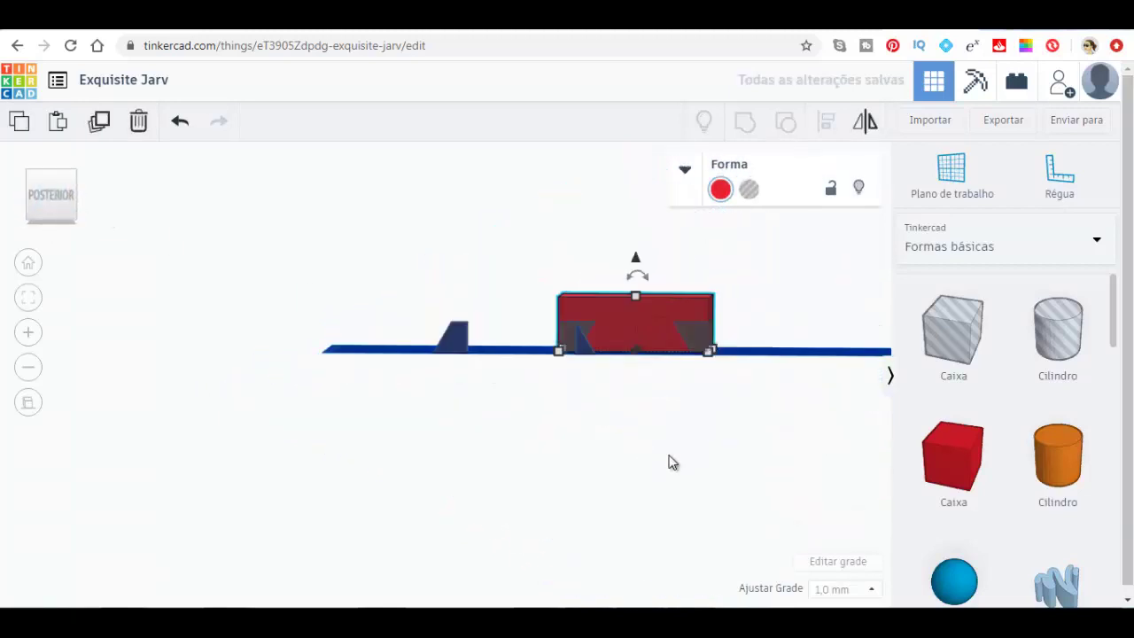
Step: Pull the blue wedge out of the red box to sit beside the trapezoid
click(568, 336)
scroll(567, 344, up, 3)
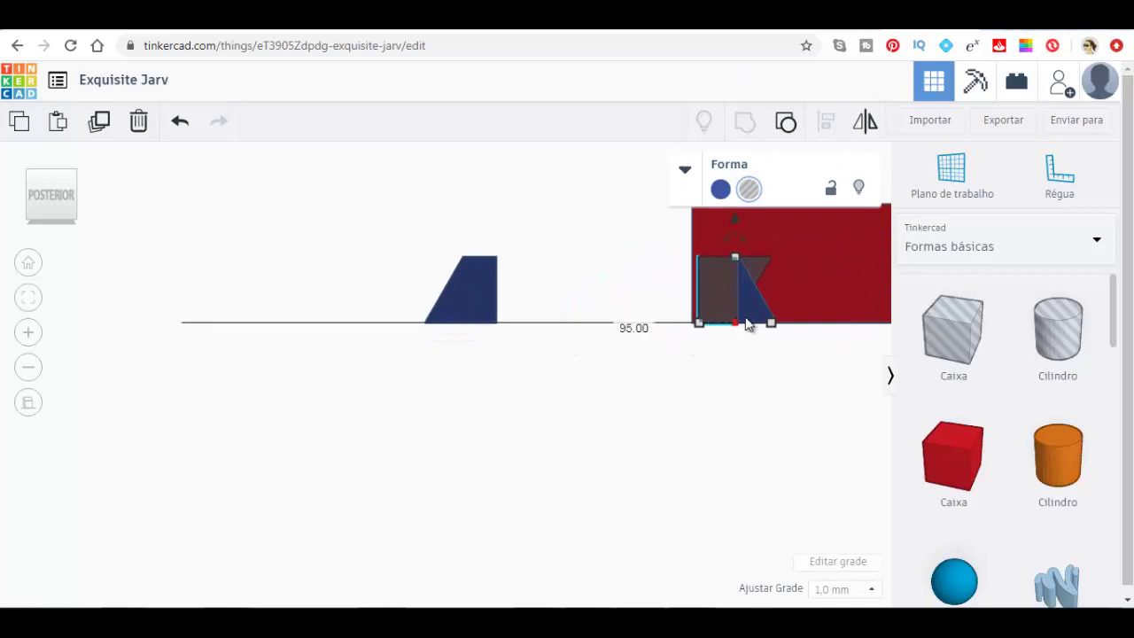
key(Left)
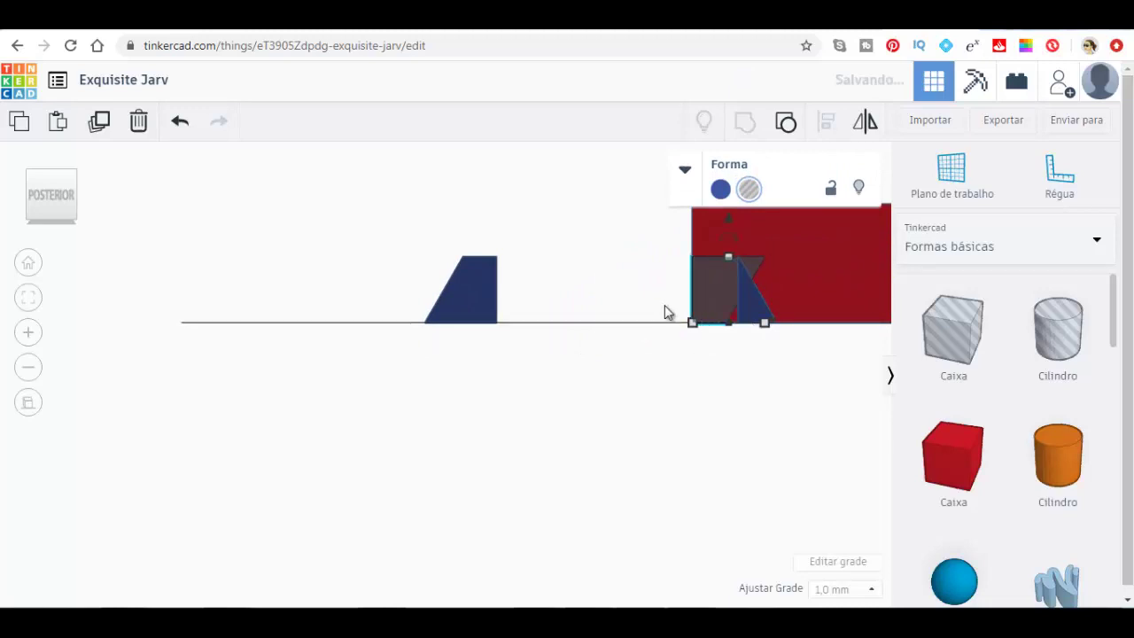
drag(769, 311, 572, 309)
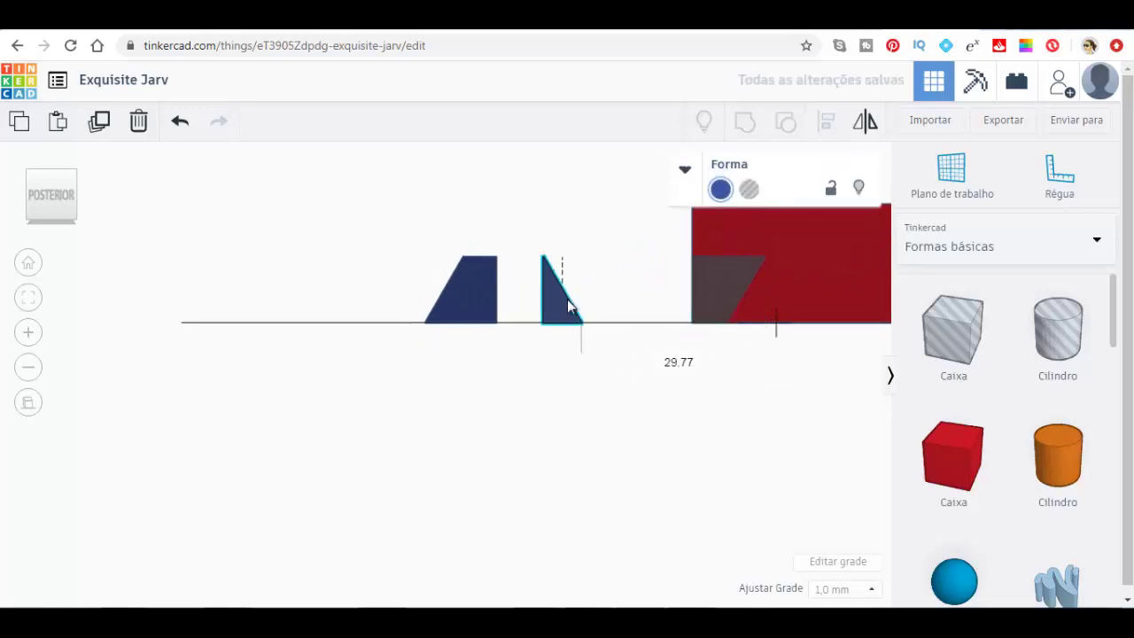
scroll(733, 355, down, 1)
scroll(734, 351, down, 2)
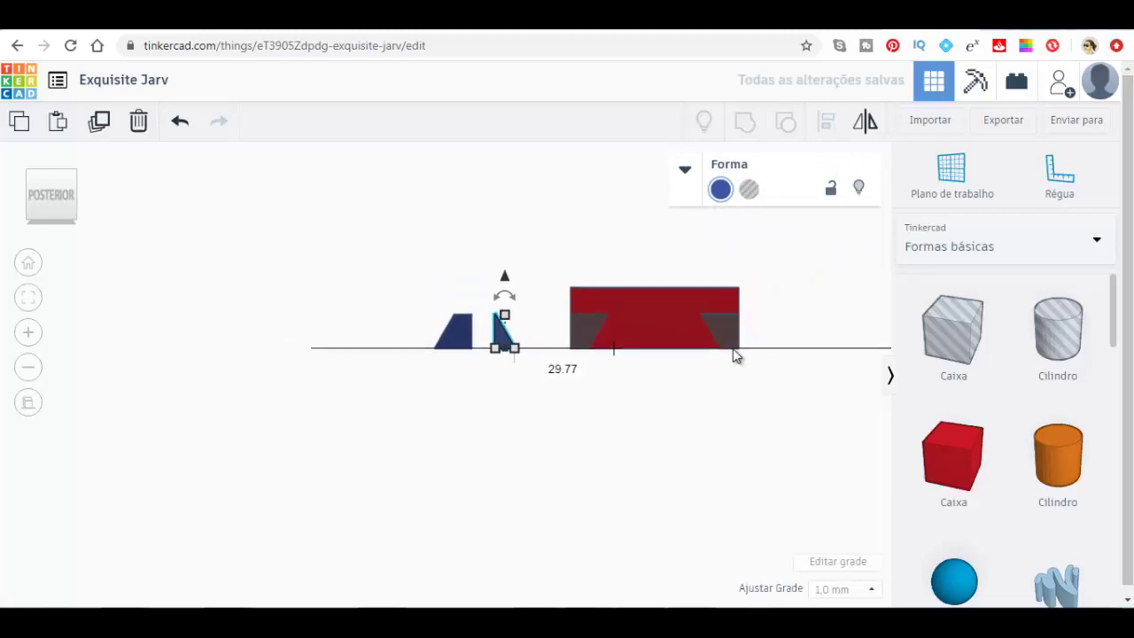
scroll(625, 315, up, 2)
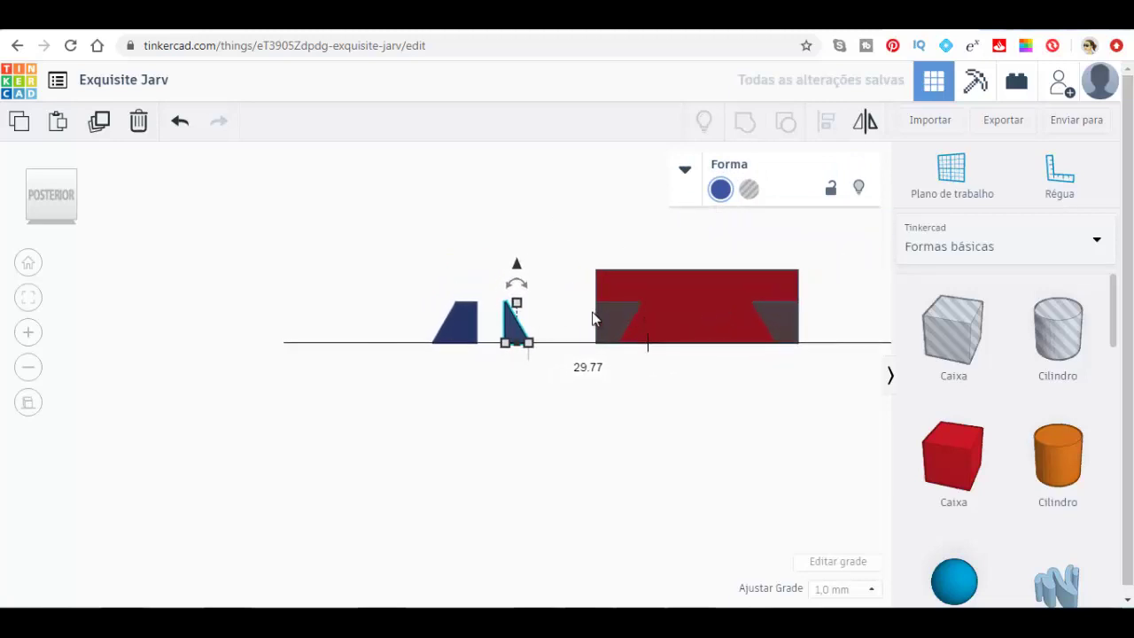
click(566, 322)
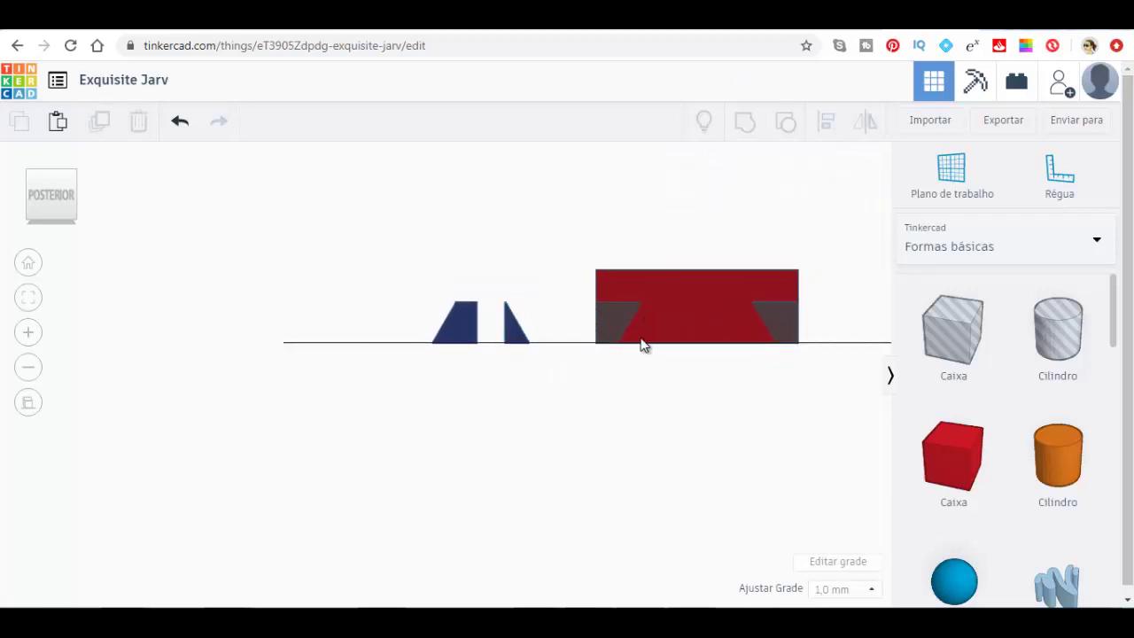
Step: Nudge the hole block at the box's left end into alignment
click(71, 185)
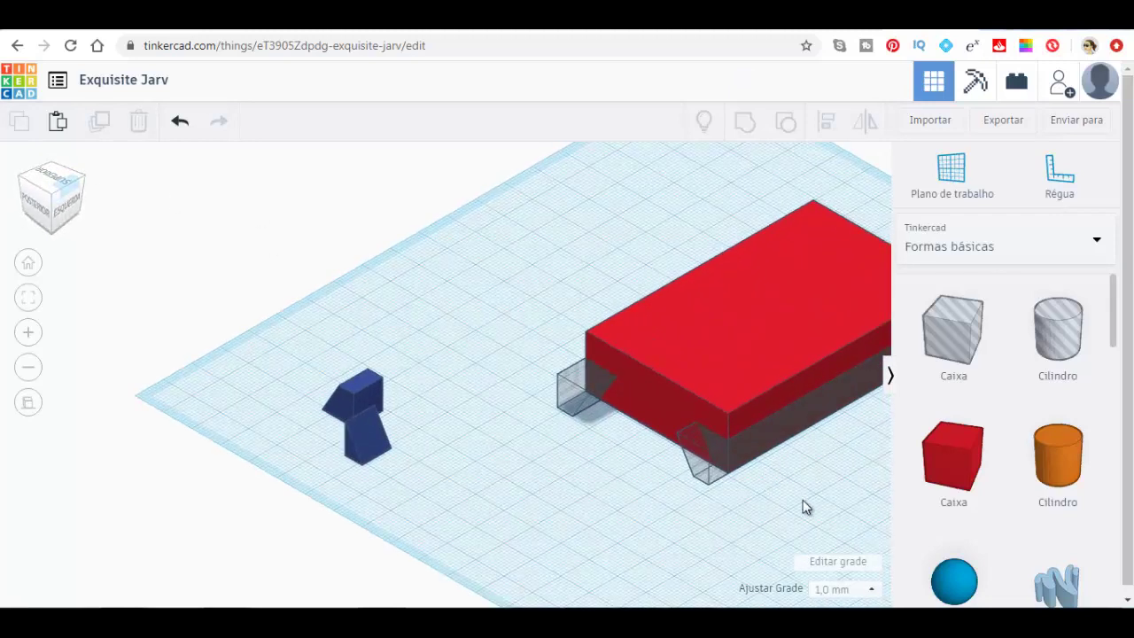
middle_drag(820, 508, 531, 501)
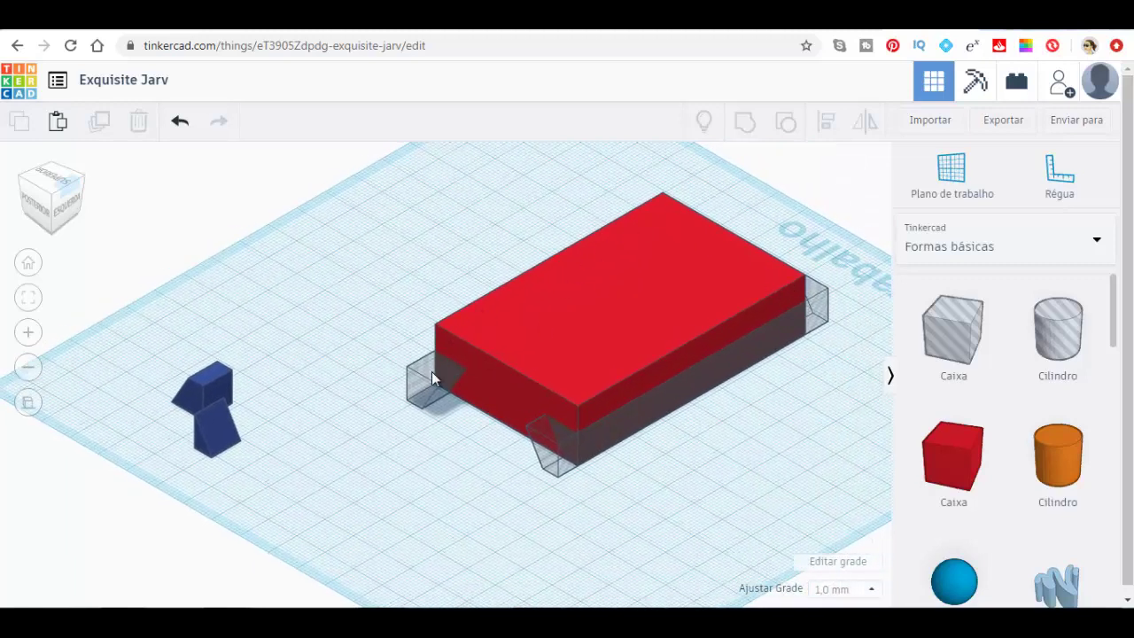
click(582, 427)
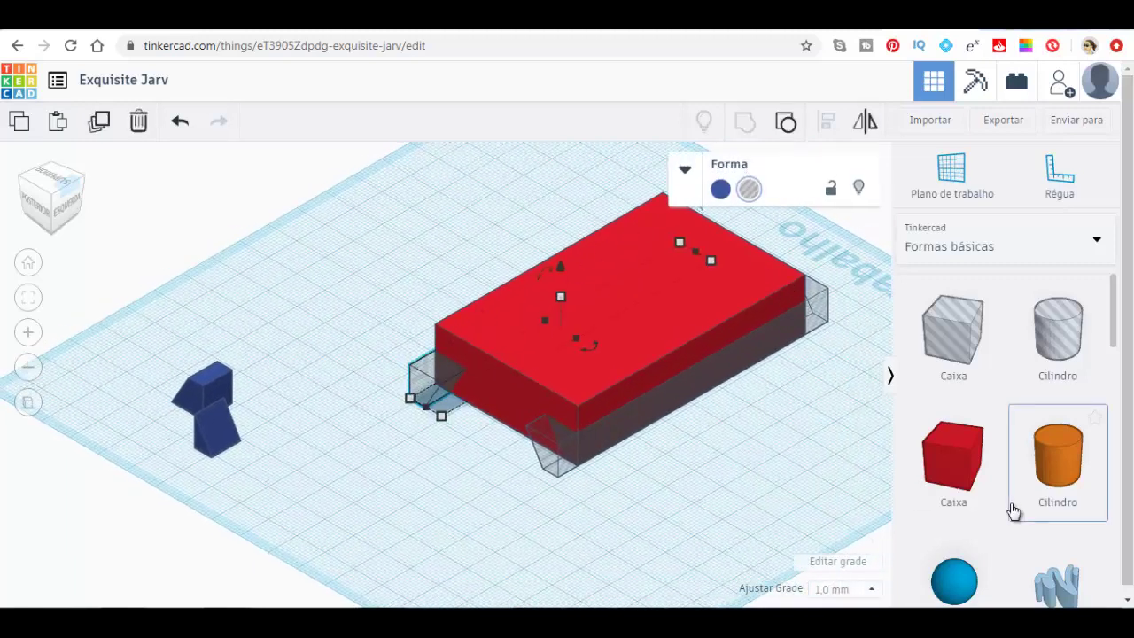
key(Right)
key(Right)
key(Right)
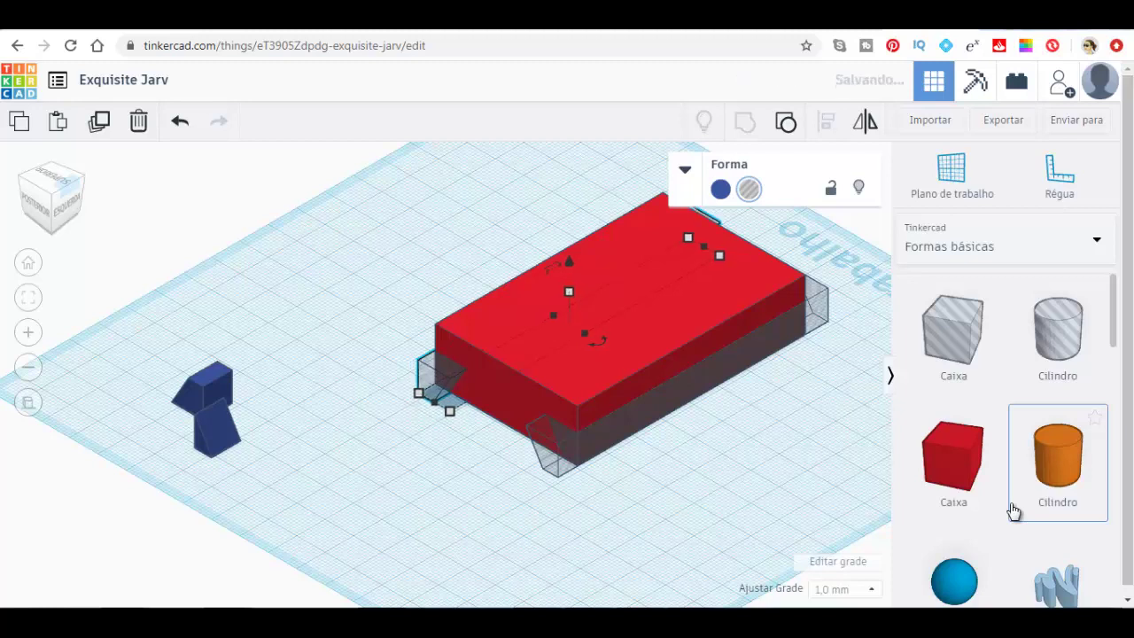
key(Right)
key(Right)
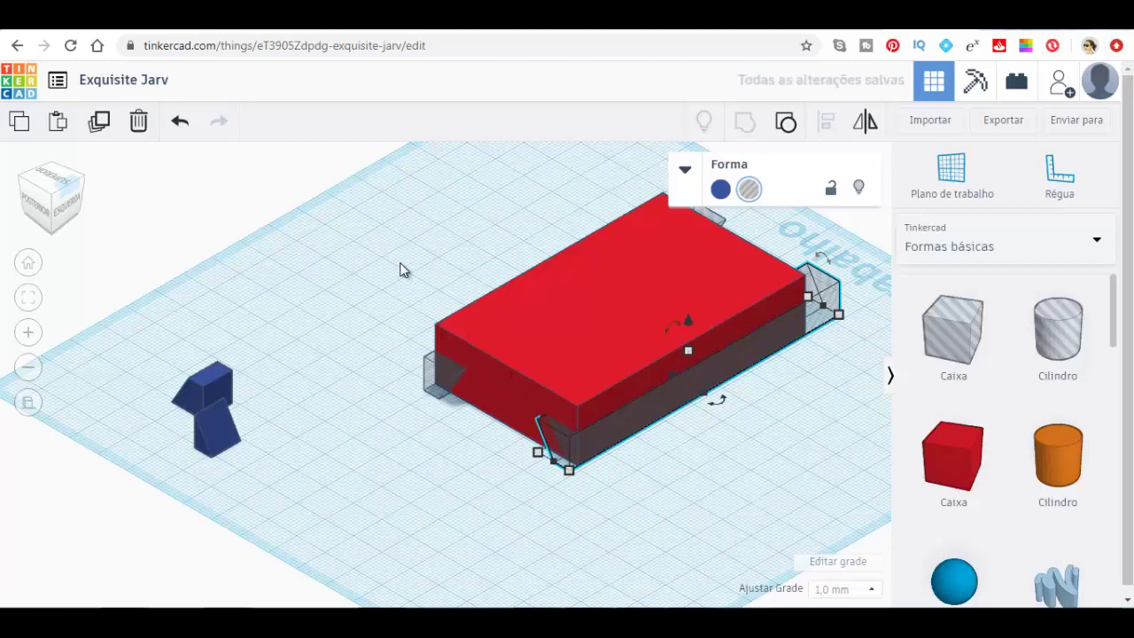
Step: Window-select the red box together with both wedge-shaped hole shapes
mouse_move(400, 263)
mouse_down()
mouse_move(833, 468)
mouse_move(831, 510)
mouse_up()
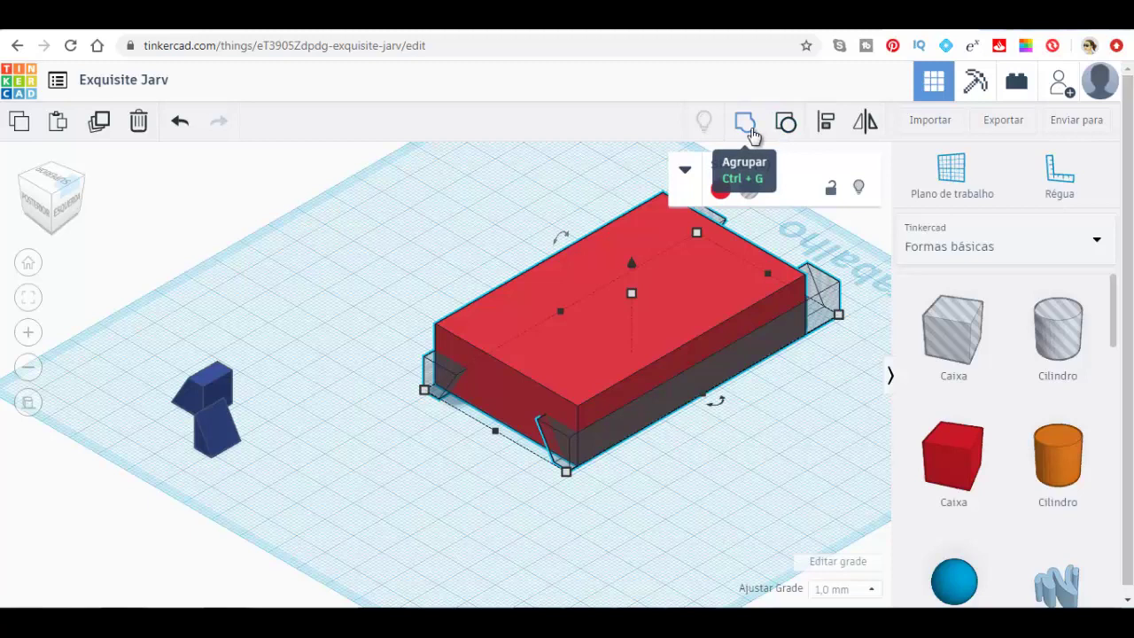
Step: Group the red box with the wedge holes to cut the dovetail, then zoom in to inspect it
click(748, 129)
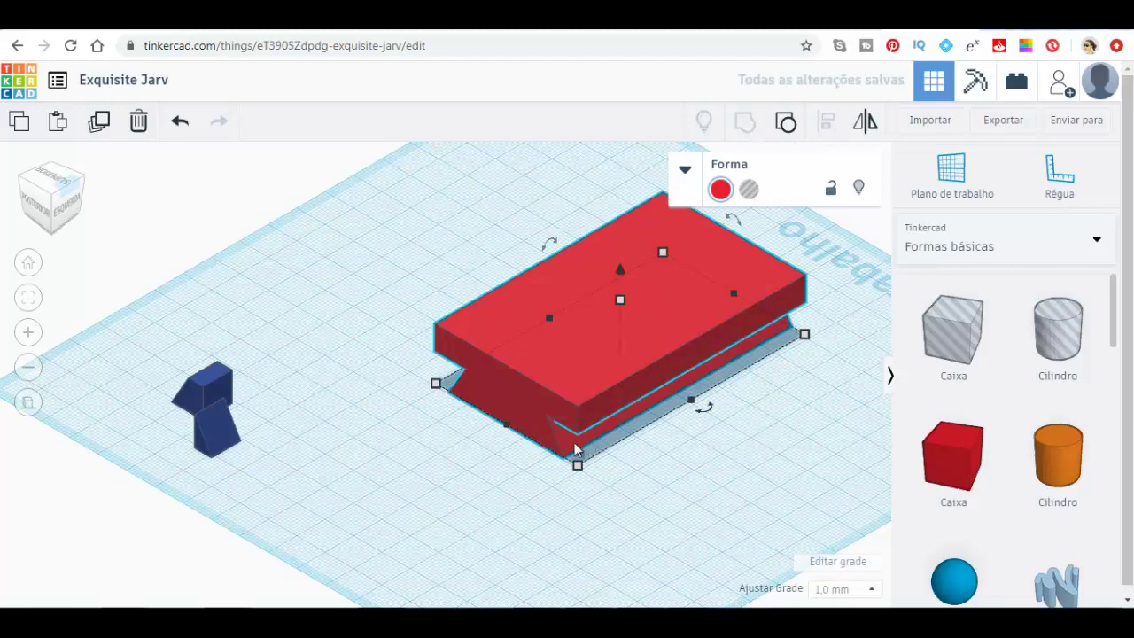
scroll(577, 450, down, 2)
scroll(576, 450, down, 2)
scroll(574, 450, up, 4)
scroll(575, 450, up, 3)
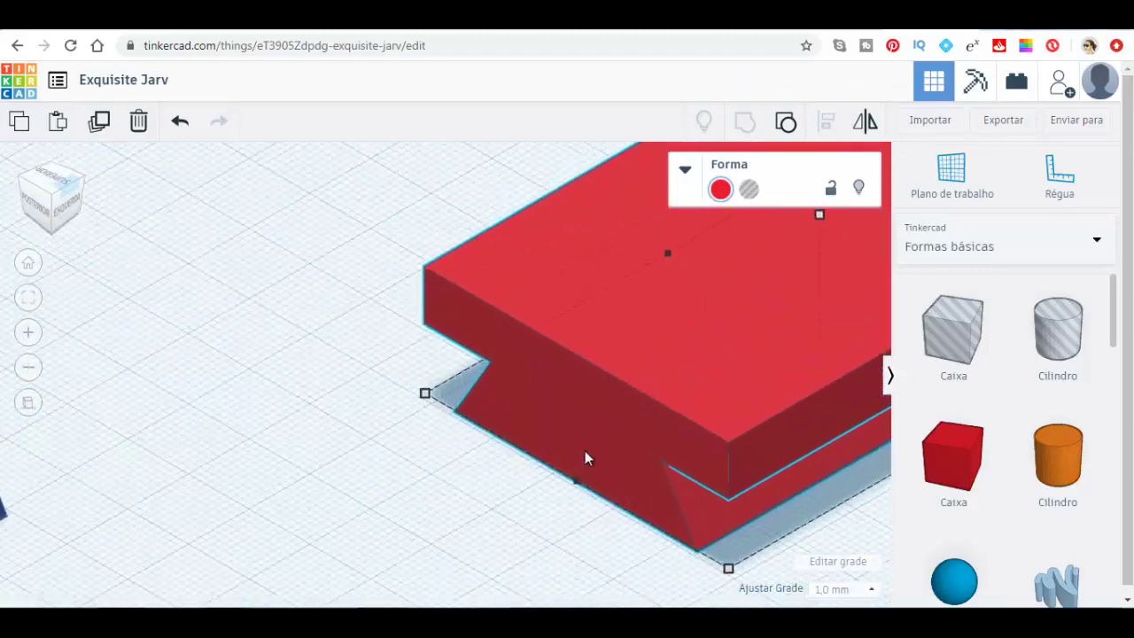
scroll(730, 519, down, 1)
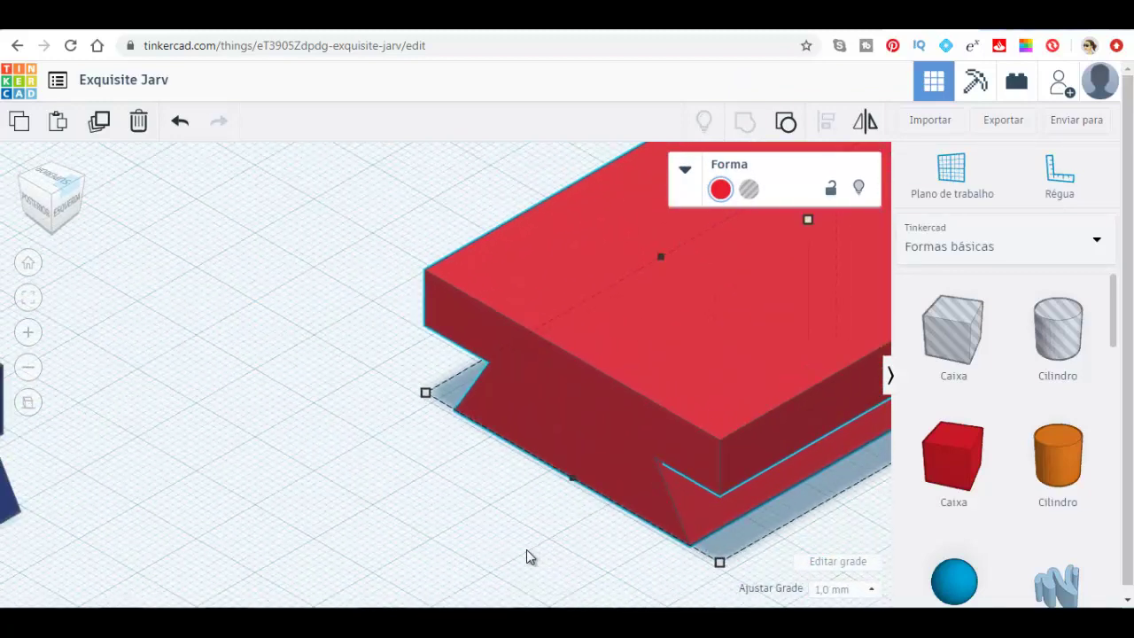
scroll(26, 478, down, 1)
scroll(53, 476, down, 2)
scroll(98, 465, down, 1)
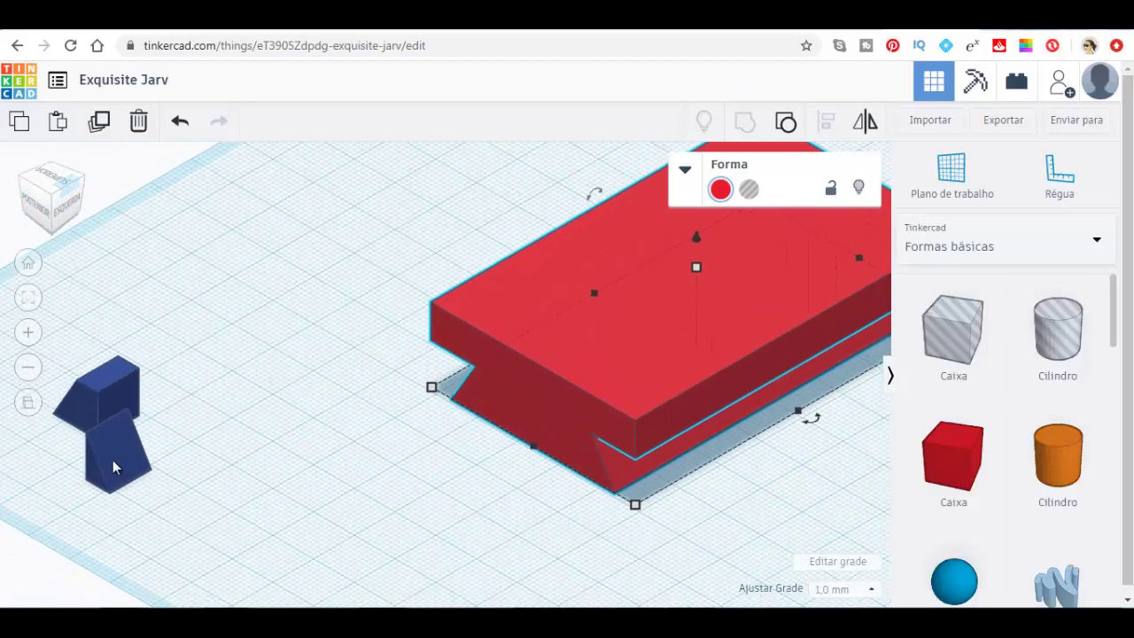
click(112, 462)
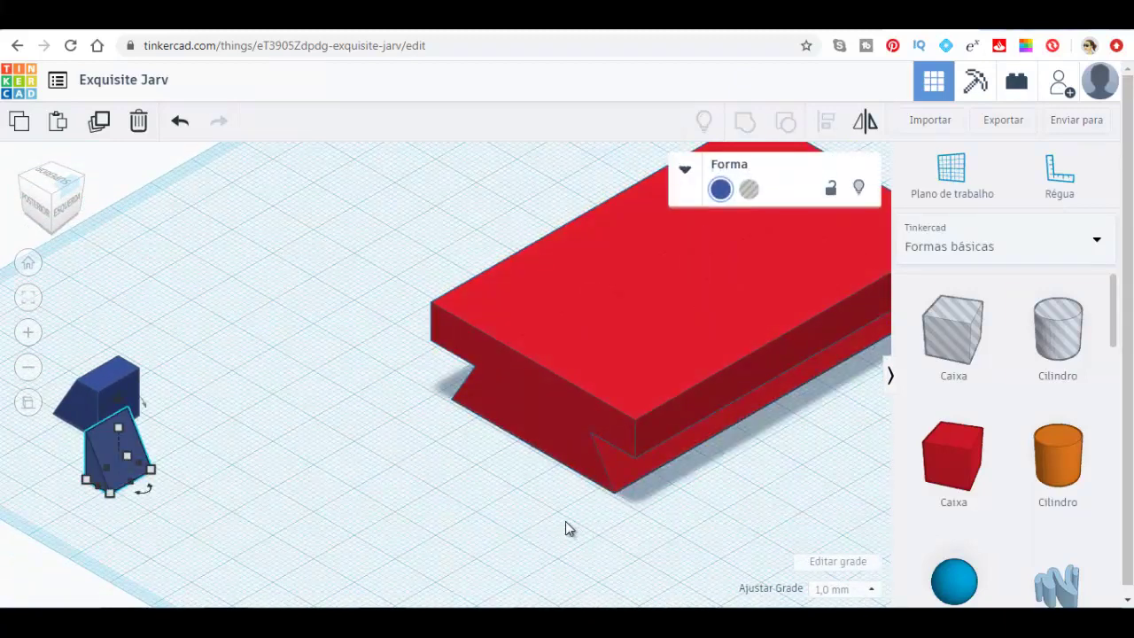
click(562, 445)
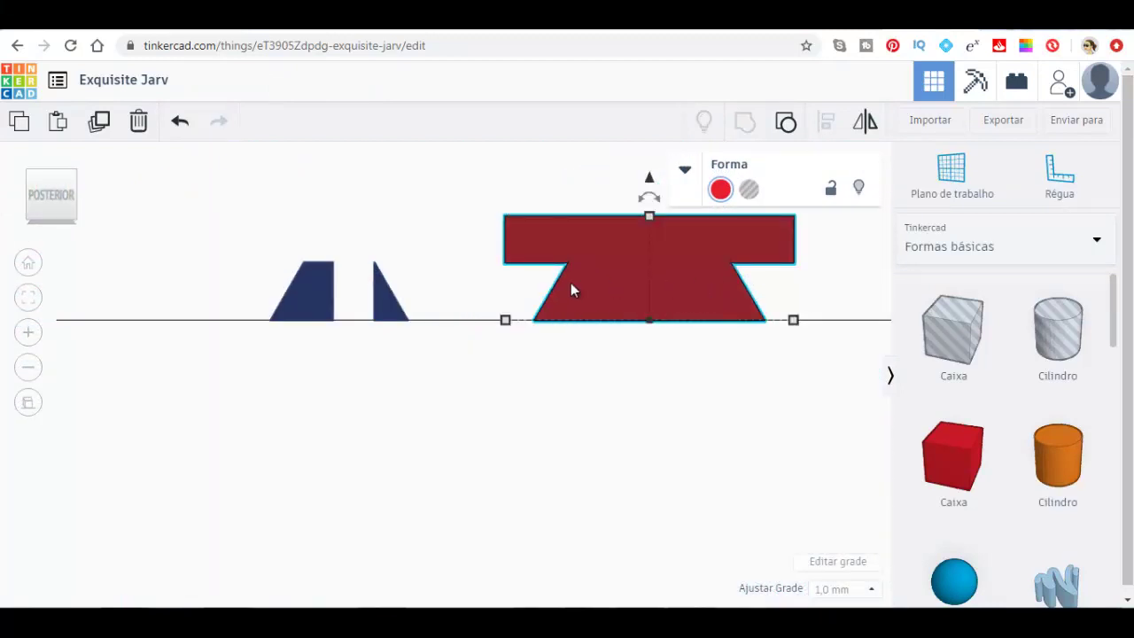
Step: Place a new 20 mm box on the workplane beside the dovetailed base
click(72, 183)
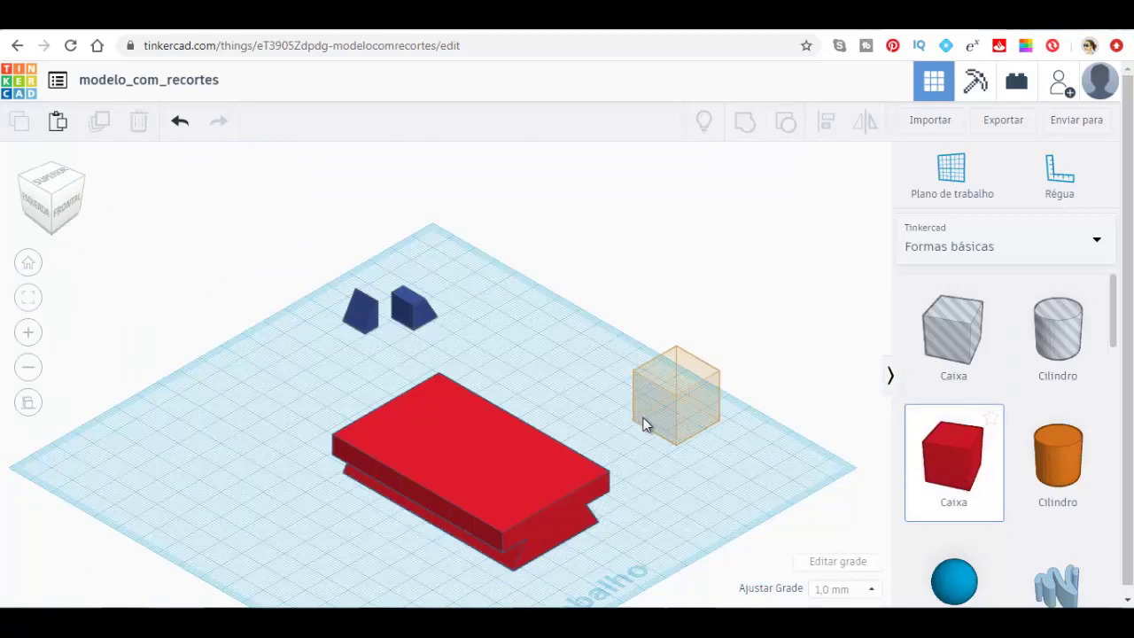
drag(958, 470, 614, 422)
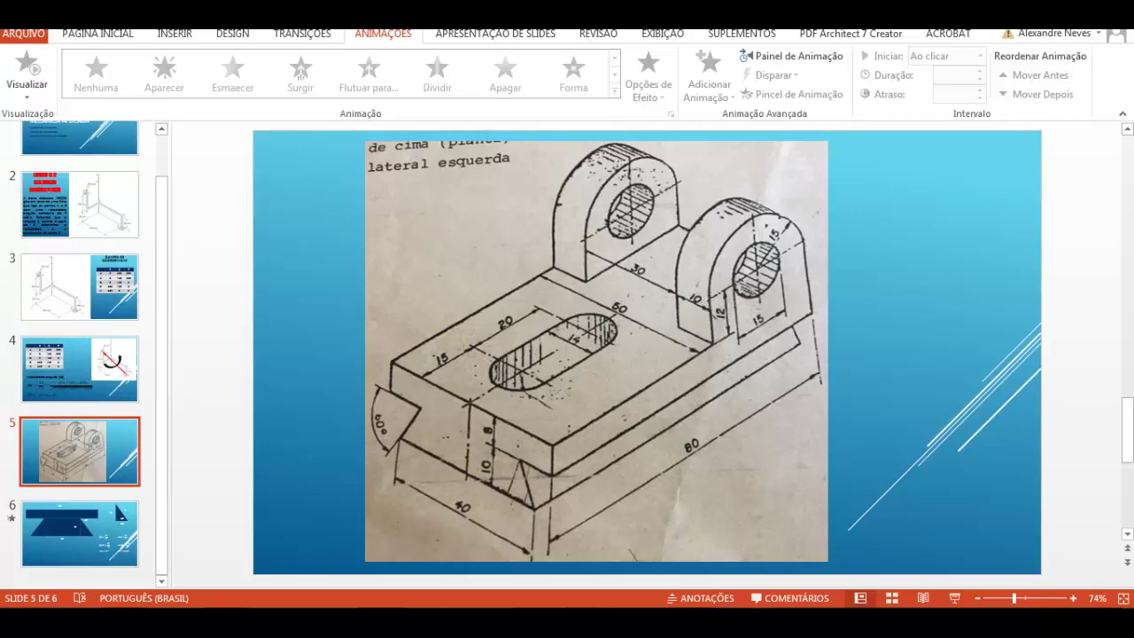
click(318, 545)
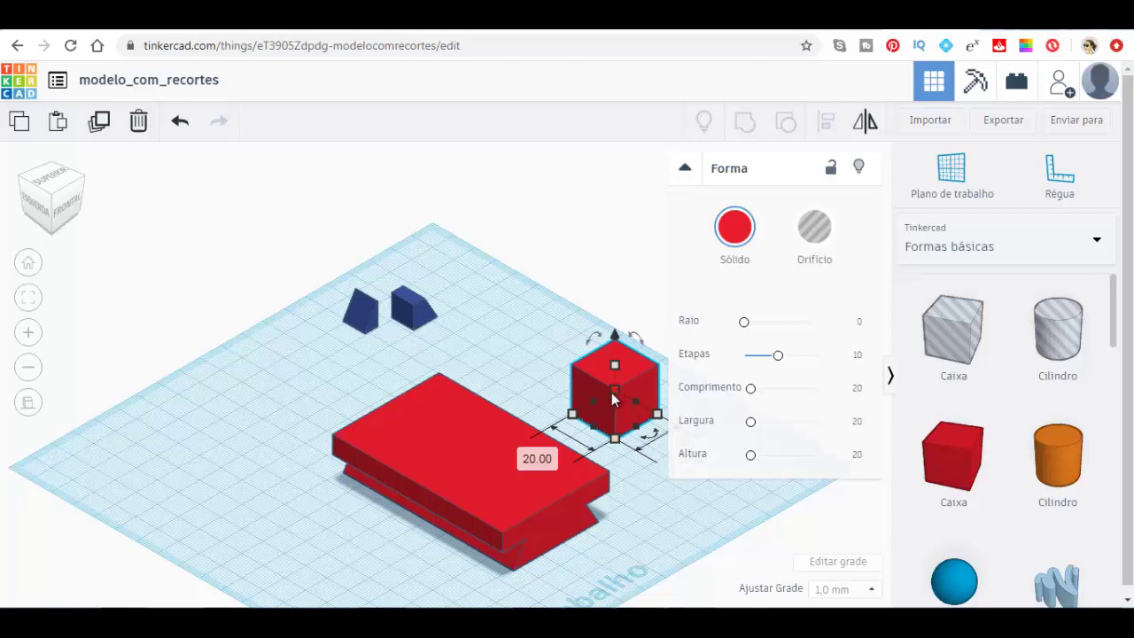
Step: Edit the cube's footprint dimensions, setting its width to 10 mm
click(536, 370)
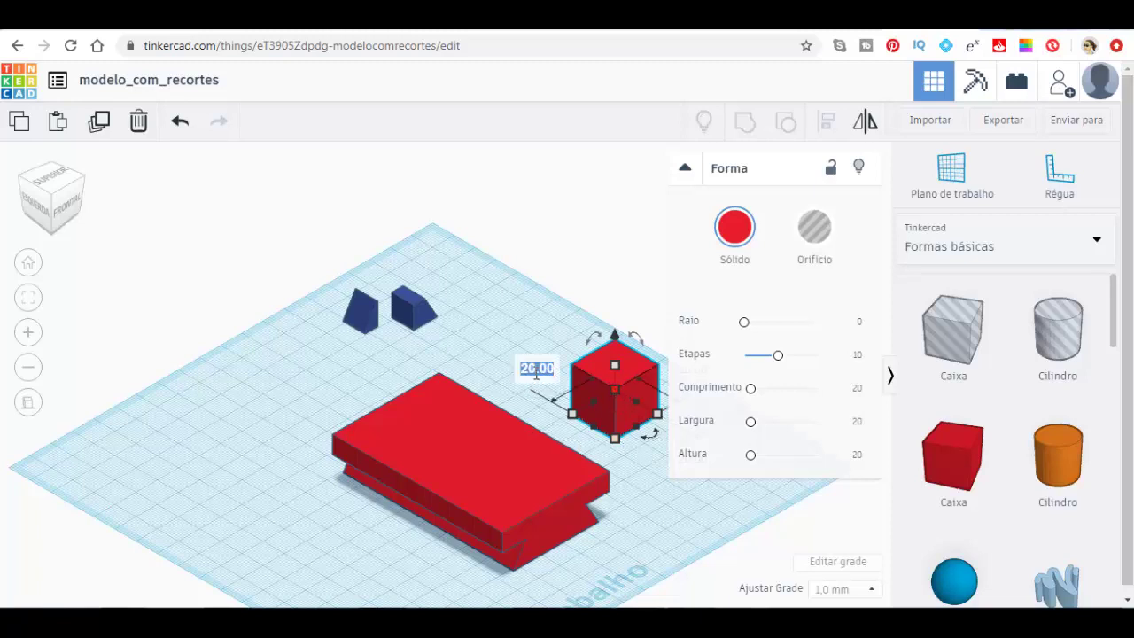
text(12)
key(Return)
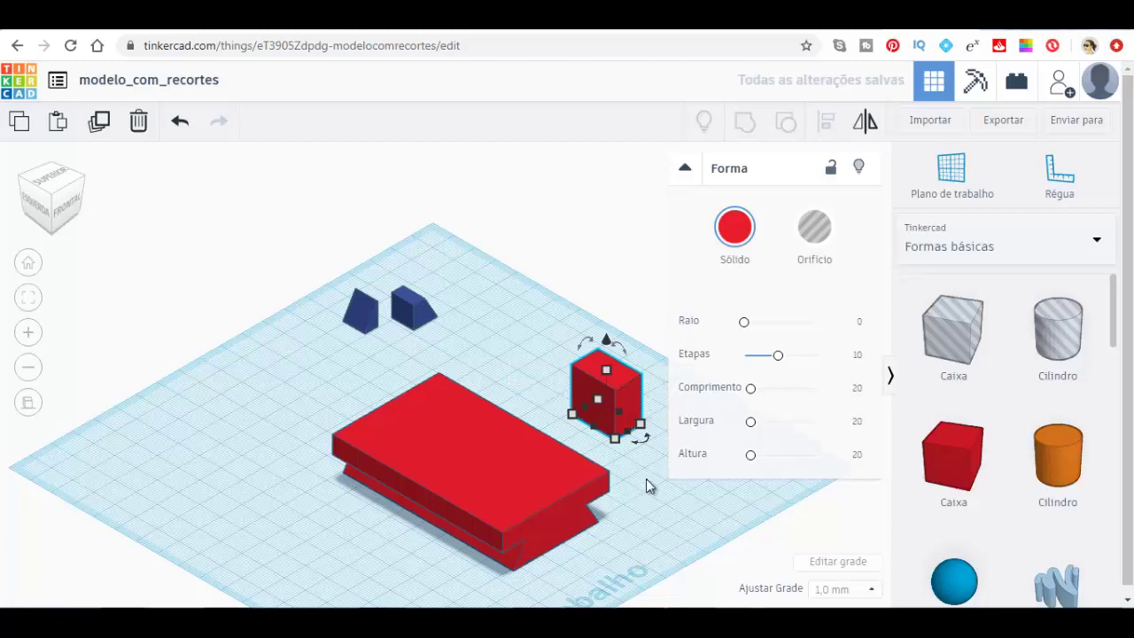
middle_drag(688, 491, 481, 439)
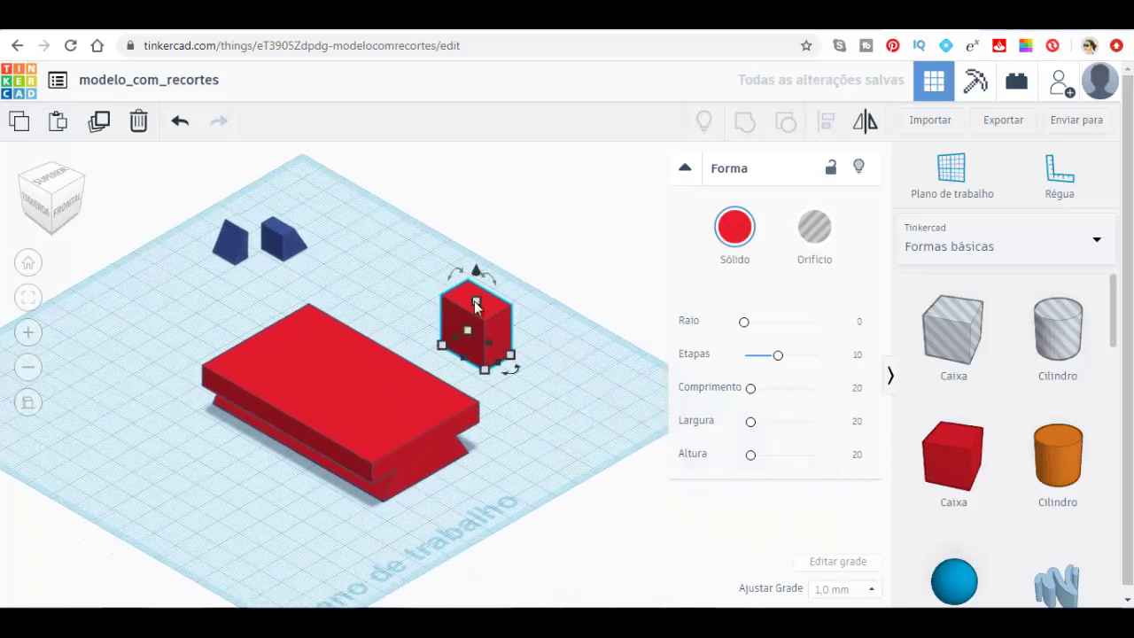
click(569, 401)
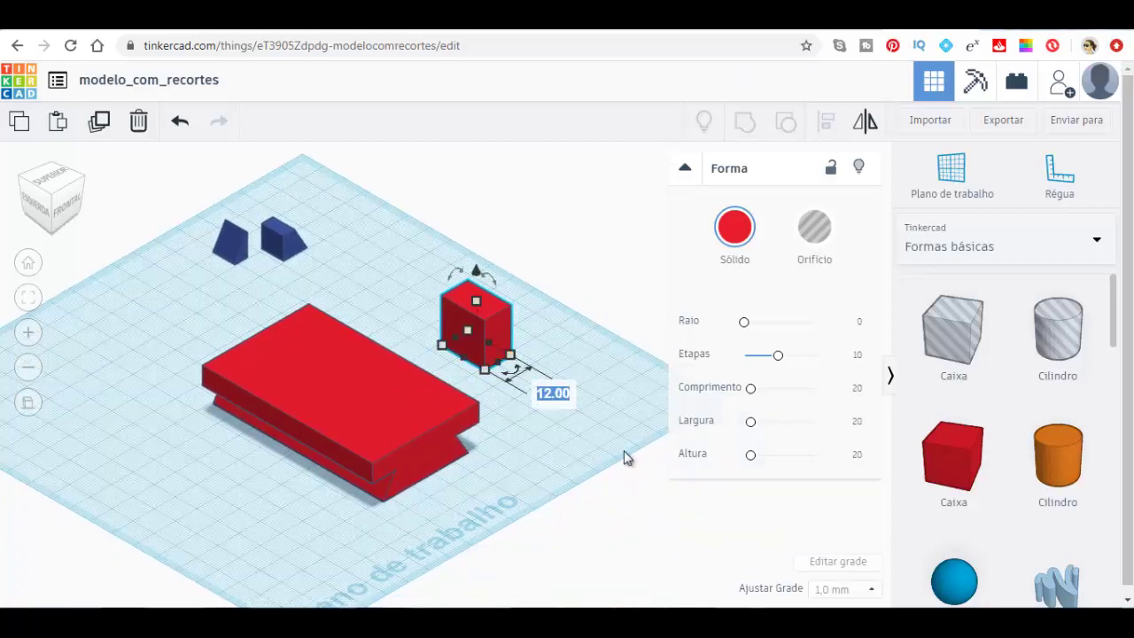
text(10)
key(Return)
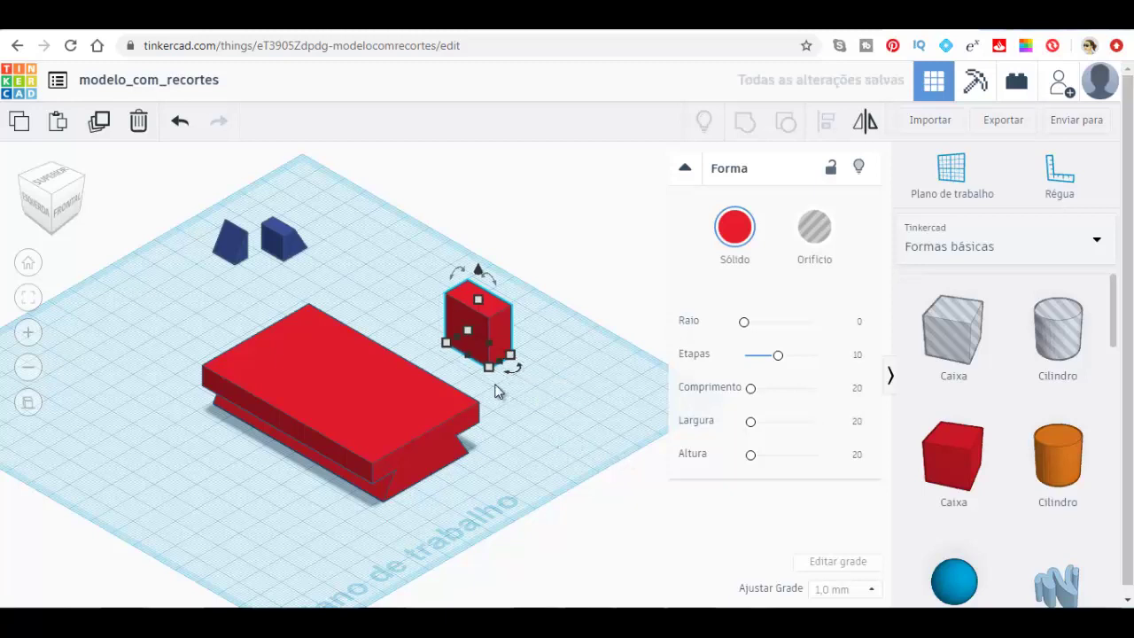
Step: Set the box's length to 30 mm and its height to 12 mm
mouse_move(488, 367)
click(417, 387)
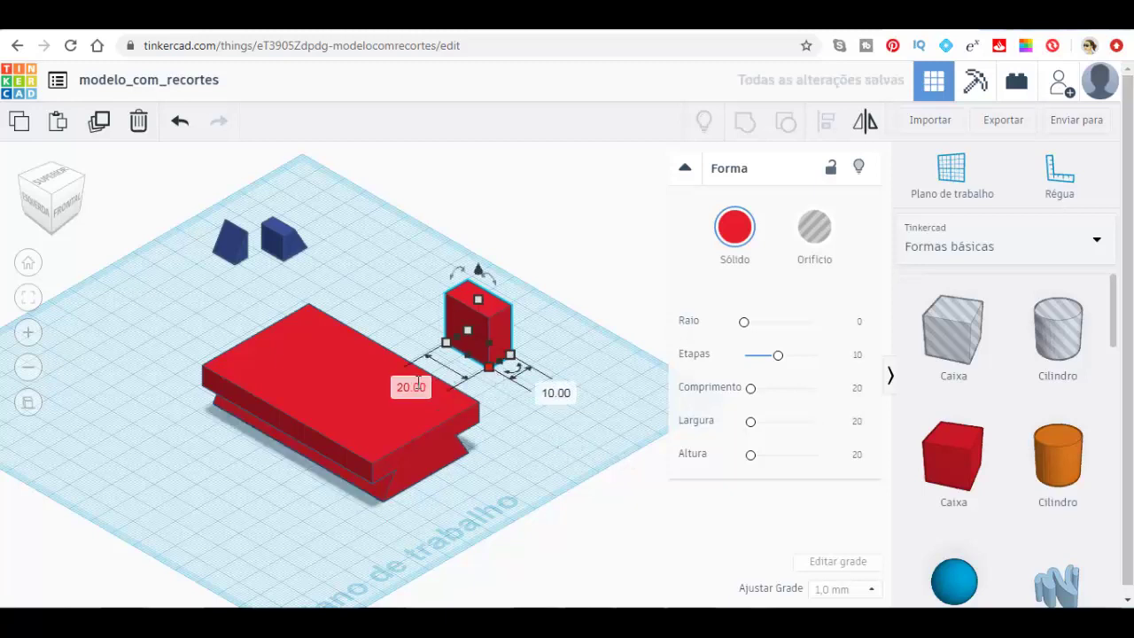
text(30)
key(Return)
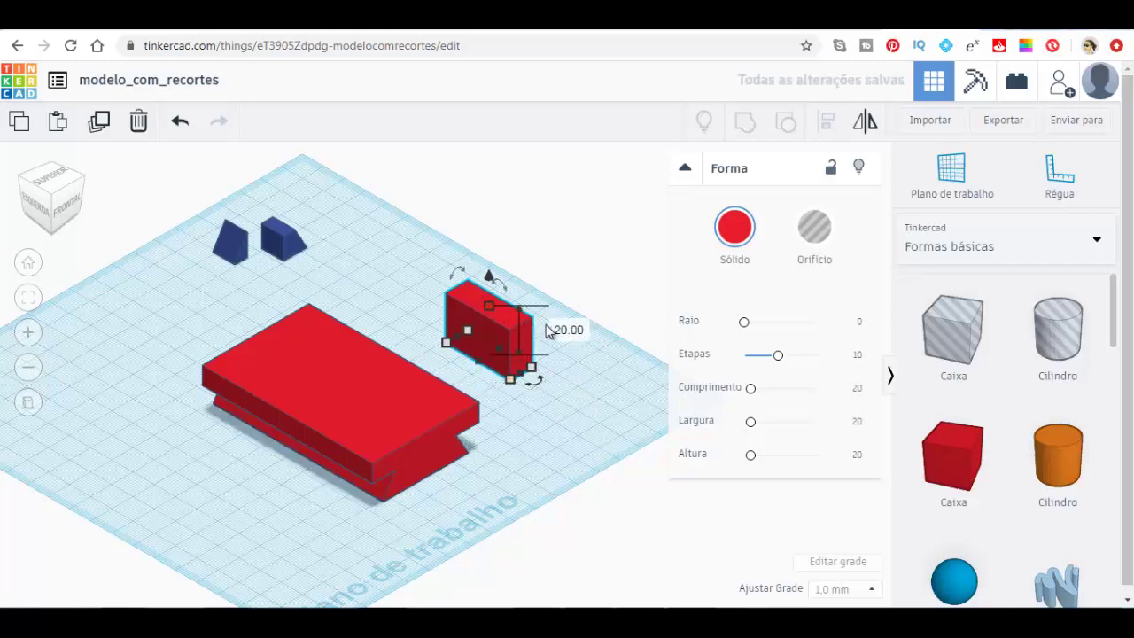
click(554, 330)
text(12)
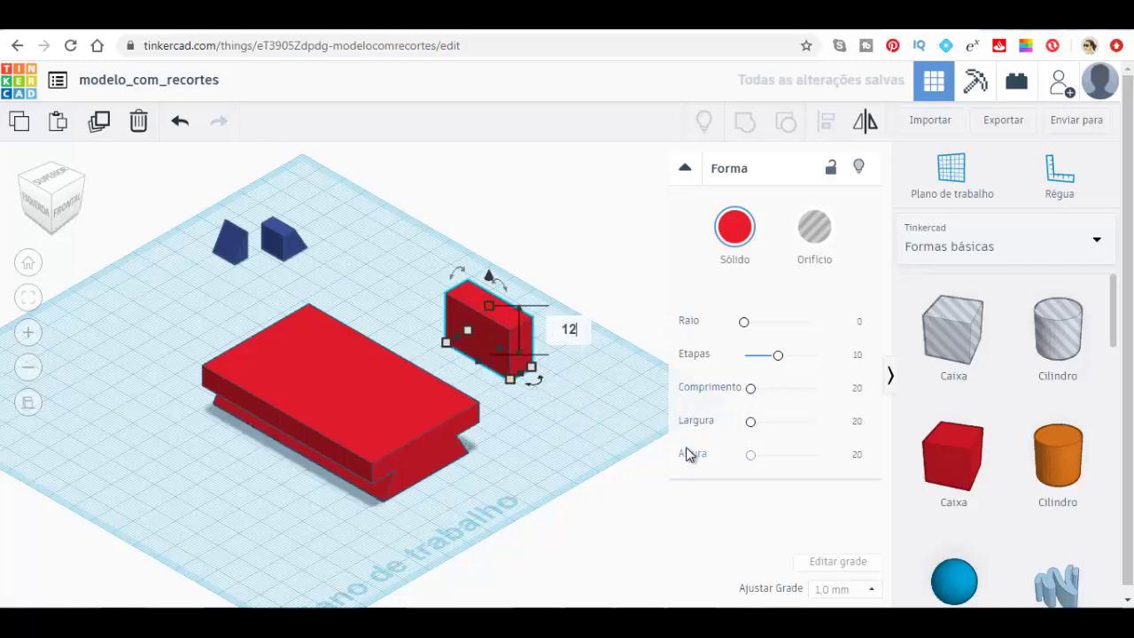
key(Return)
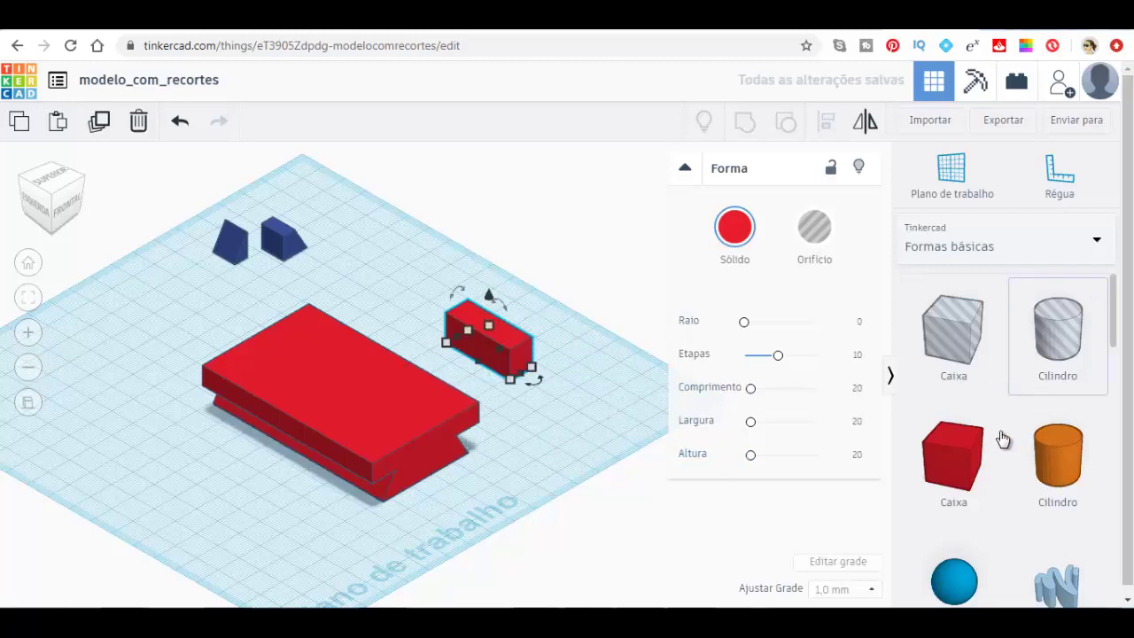
Step: Place a rounded roof shape on the workplane and rotate it 90°
scroll(1002, 434, down, 2)
scroll(1002, 435, down, 2)
scroll(999, 432, down, 3)
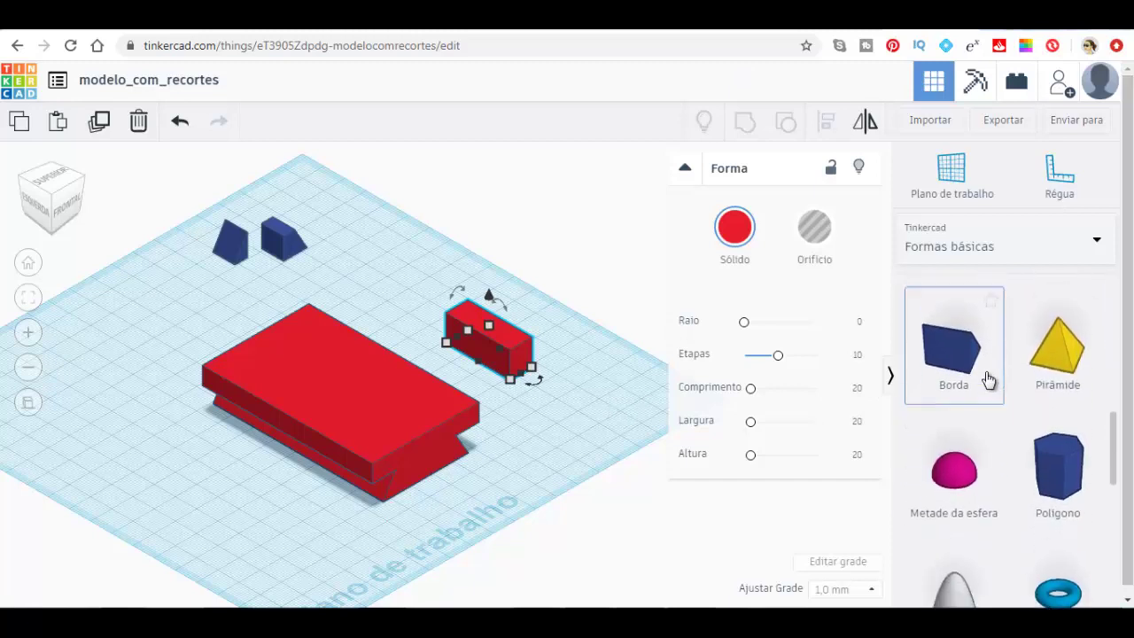
scroll(985, 385, up, 3)
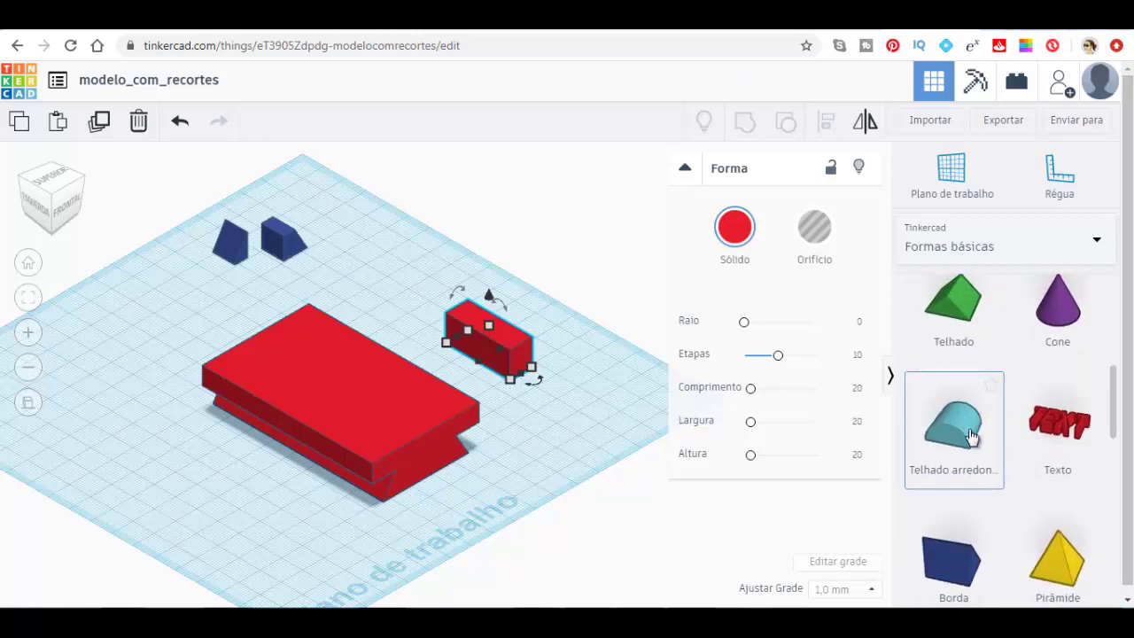
drag(617, 406, 620, 404)
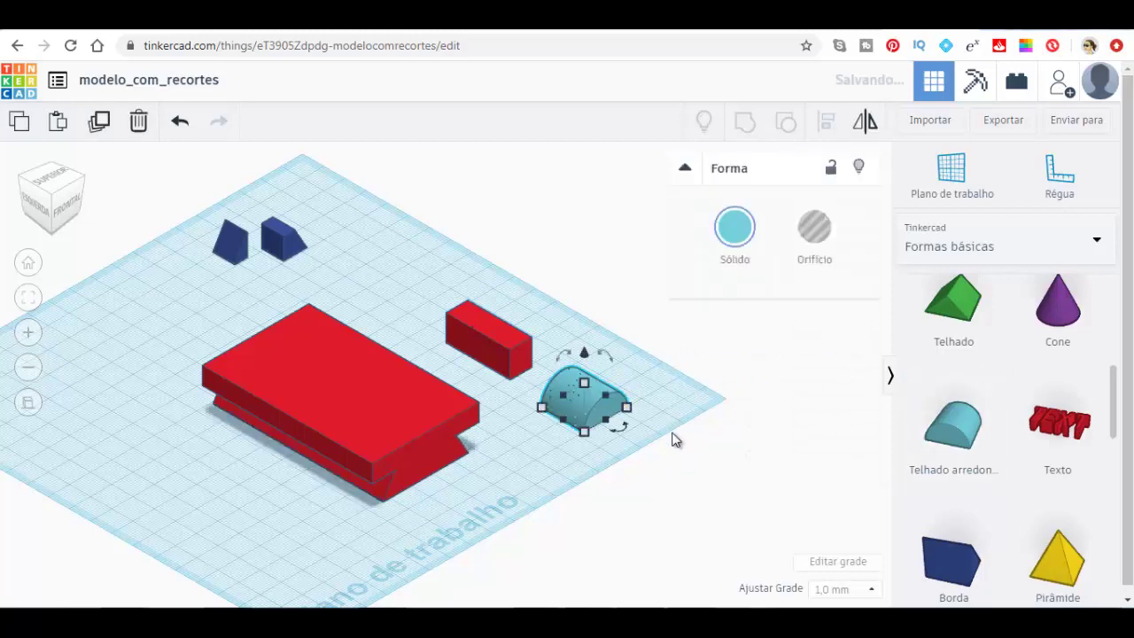
click(624, 431)
text(90)
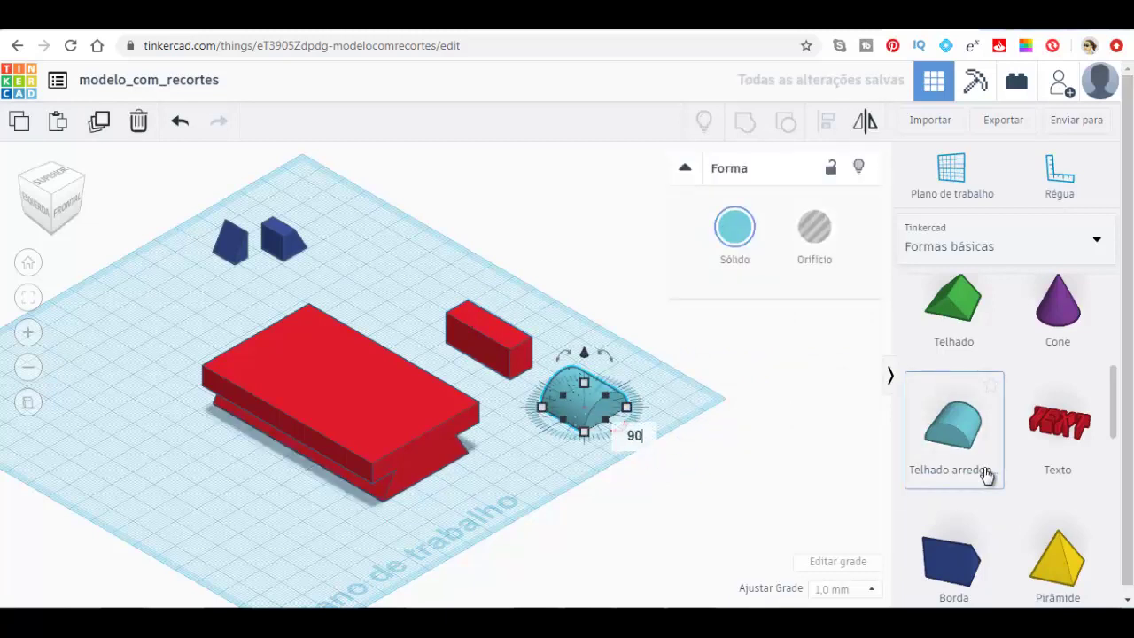
key(Return)
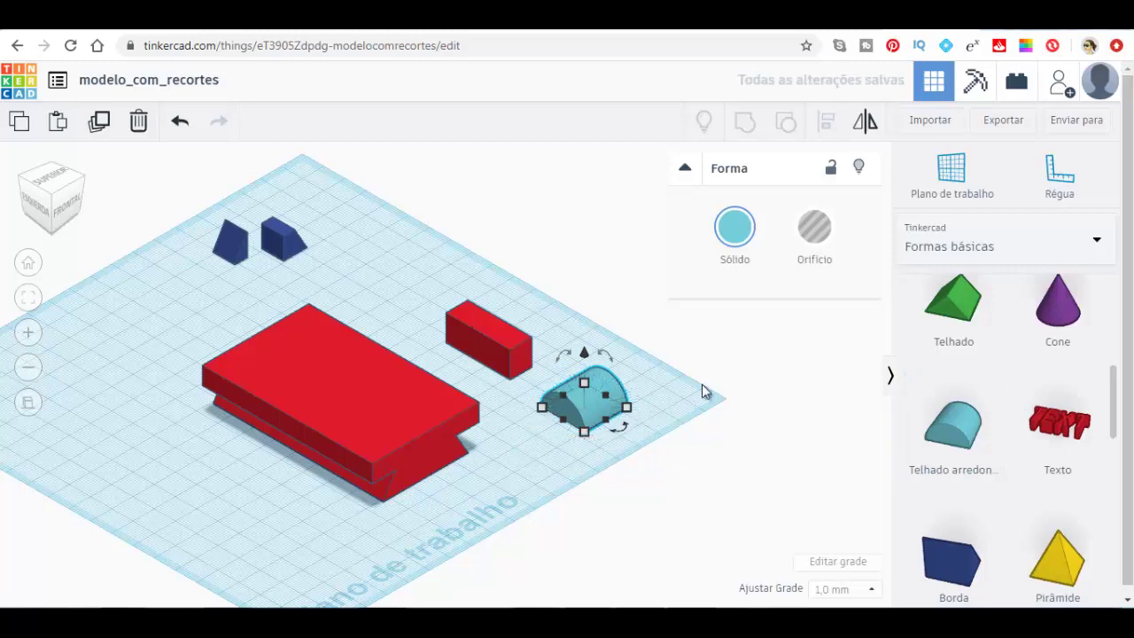
mouse_move(584, 432)
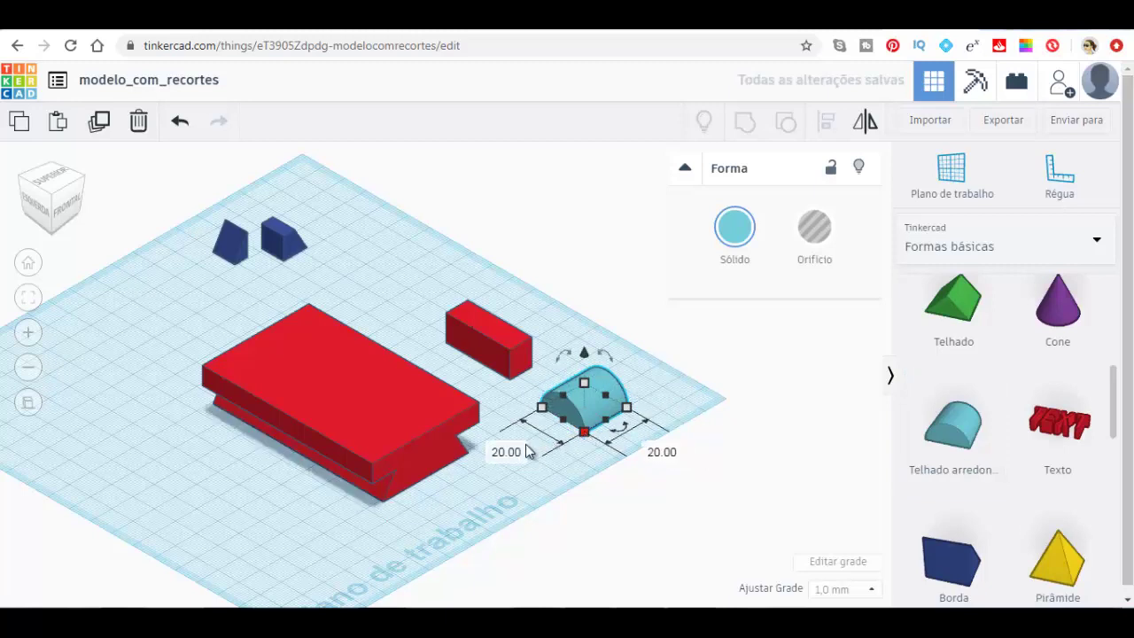
Step: Size the rounded roof to 30 mm long, 10 mm wide and 15 mm tall
click(524, 451)
text(3)
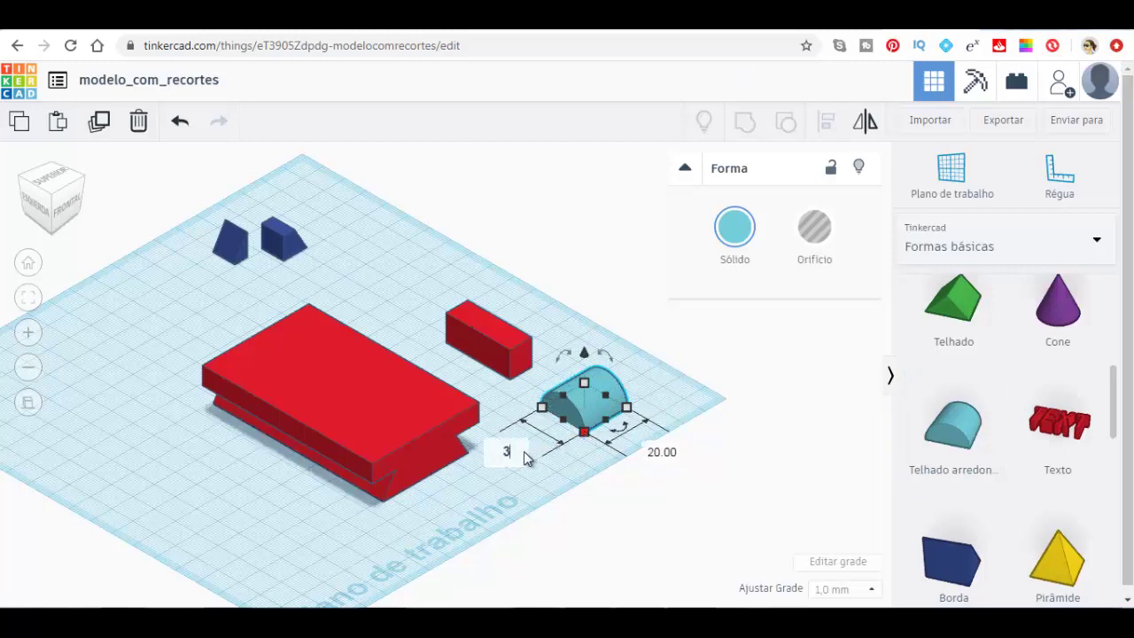
text(0)
key(Return)
click(679, 464)
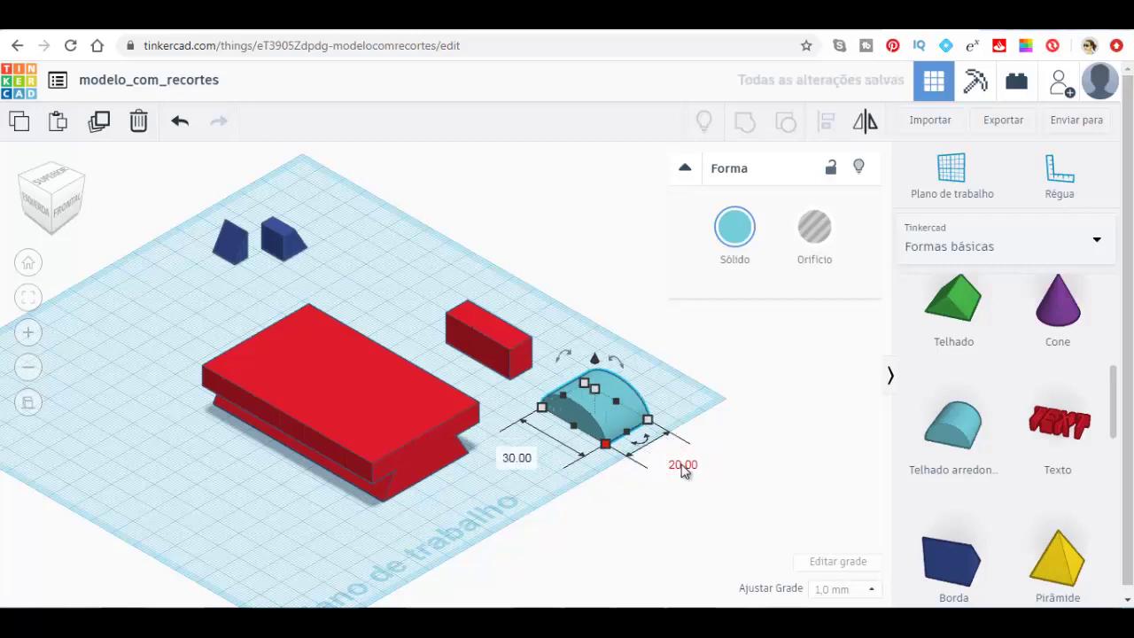
text(10)
key(Return)
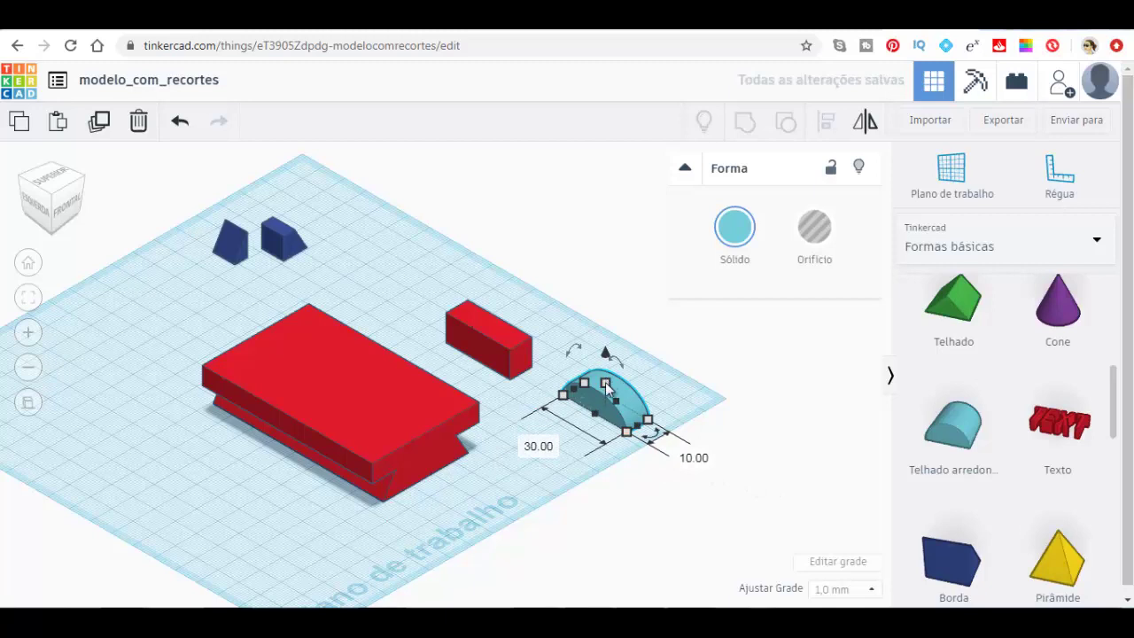
click(684, 393)
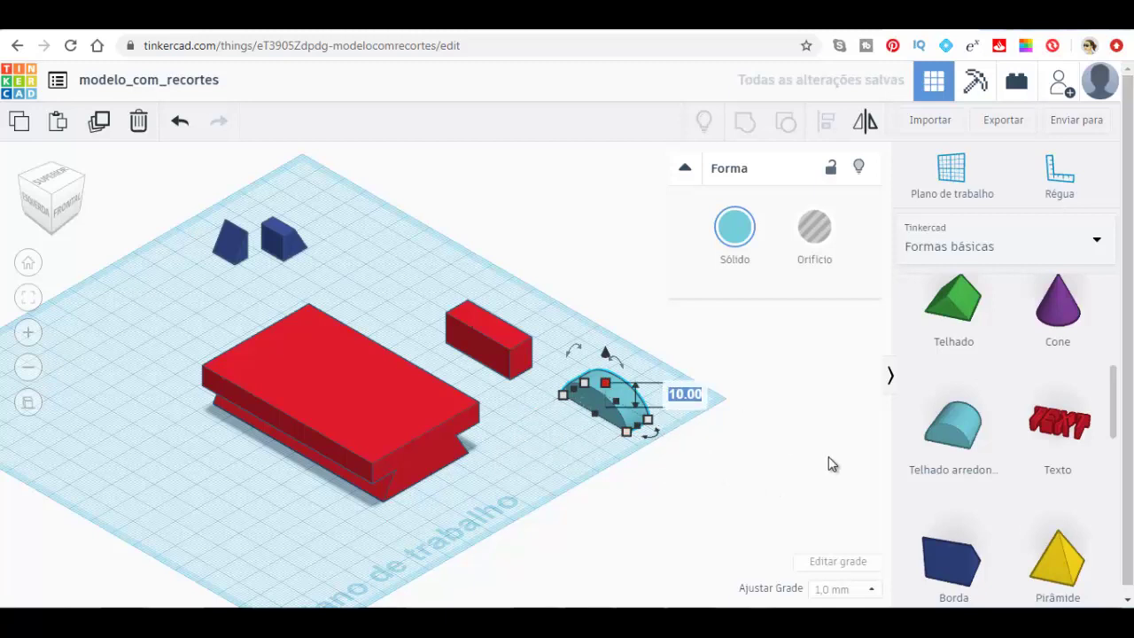
text(15)
key(Return)
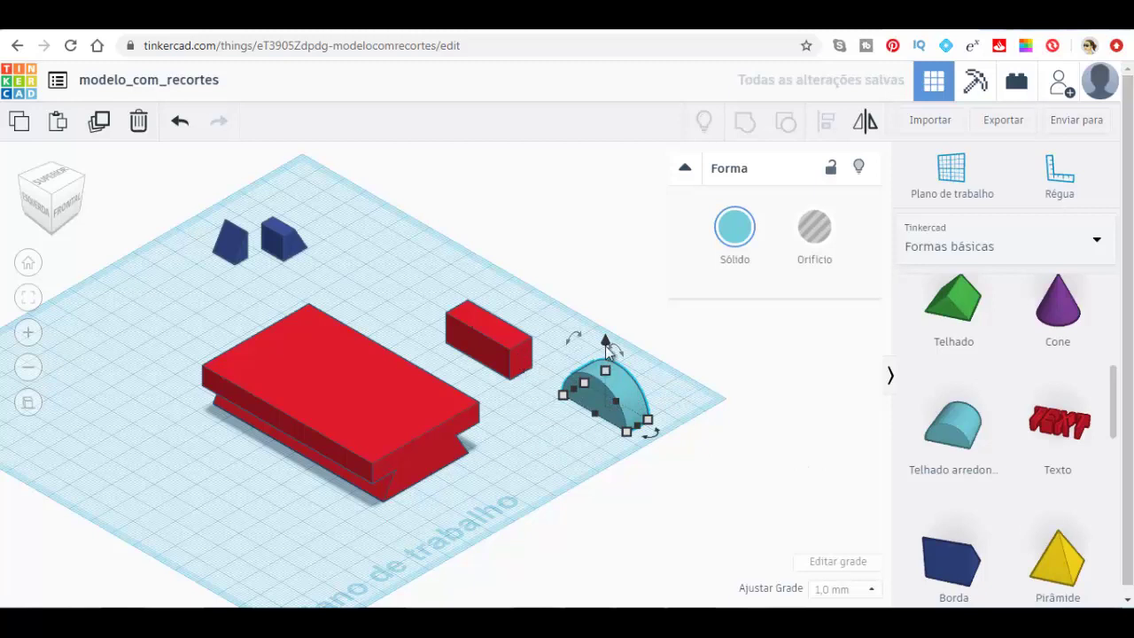
Step: Raise the rounded roof to 12 mm elevation and seat it over the small red box
drag(608, 347, 607, 328)
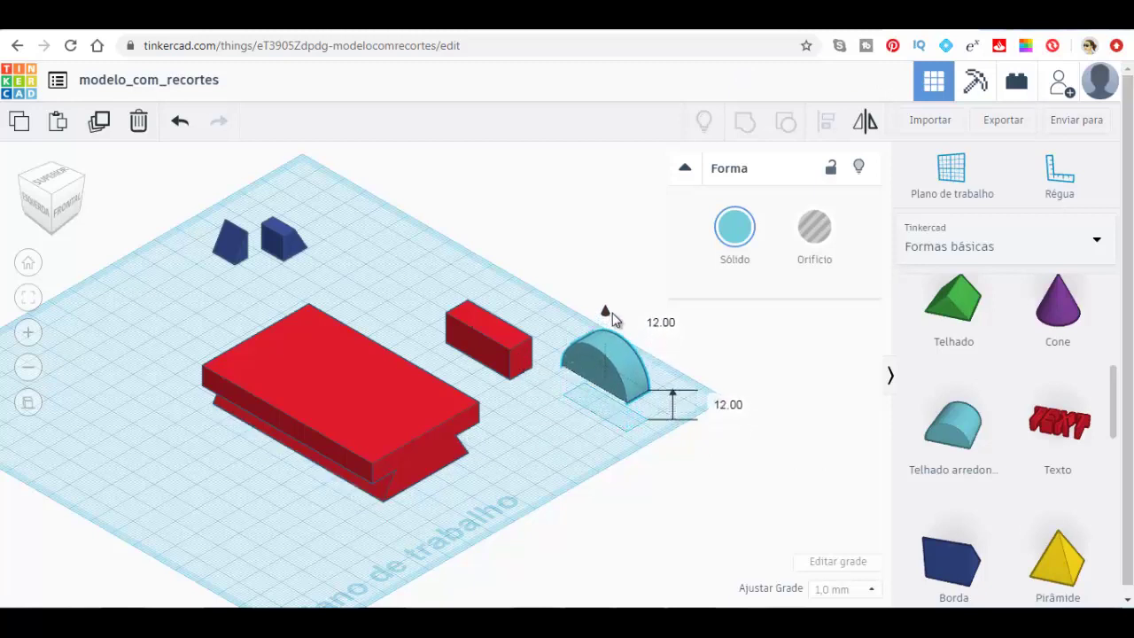
drag(607, 328, 612, 313)
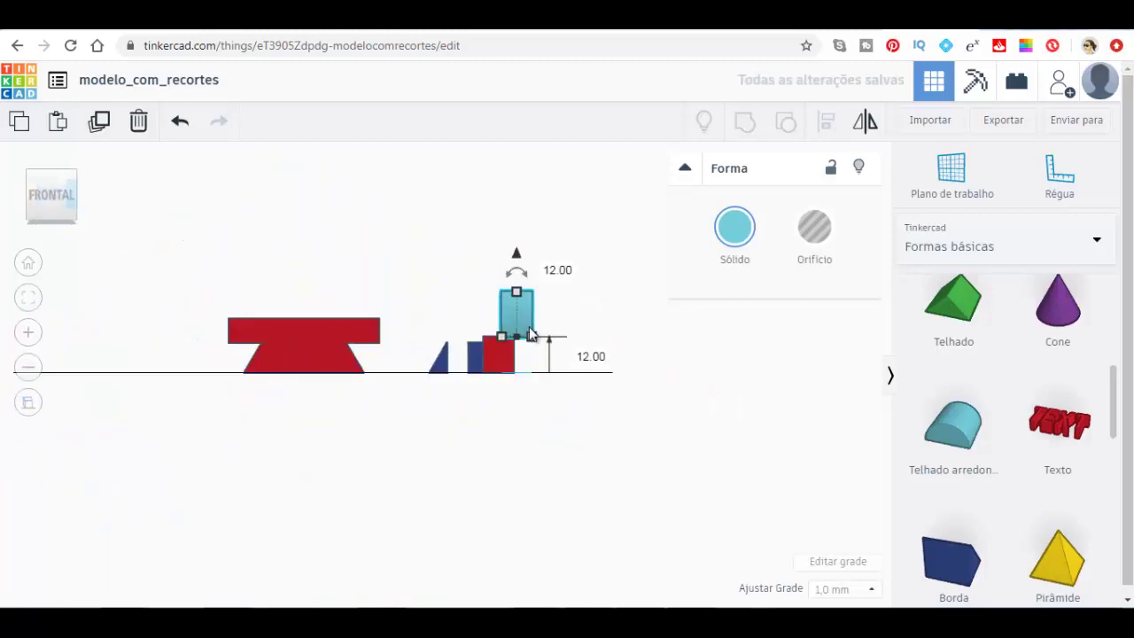
drag(524, 315, 508, 314)
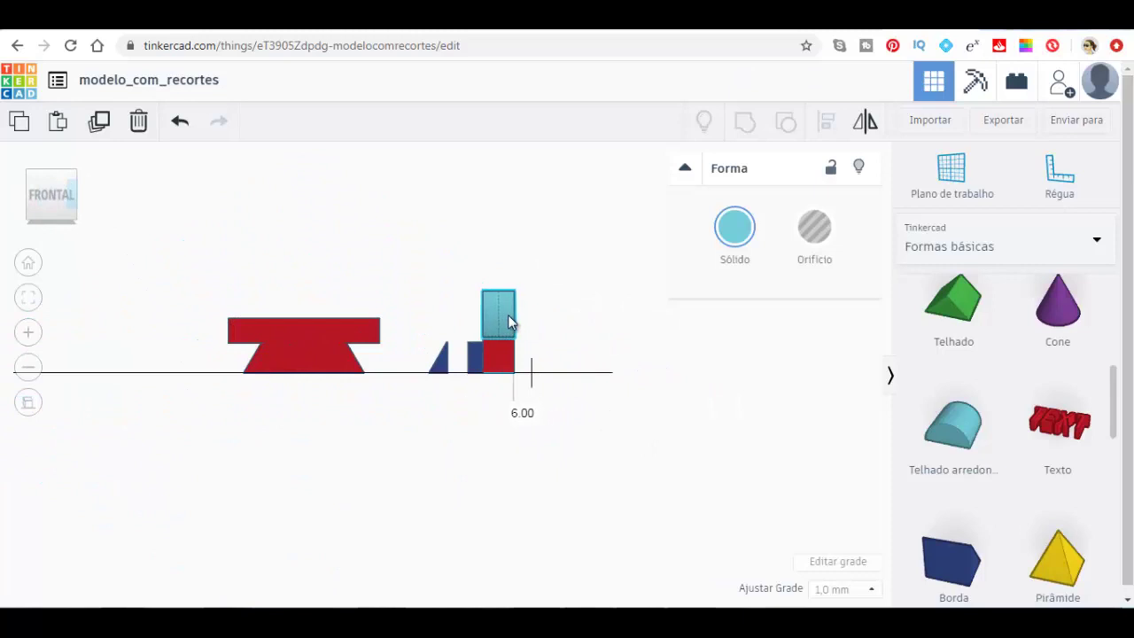
click(74, 184)
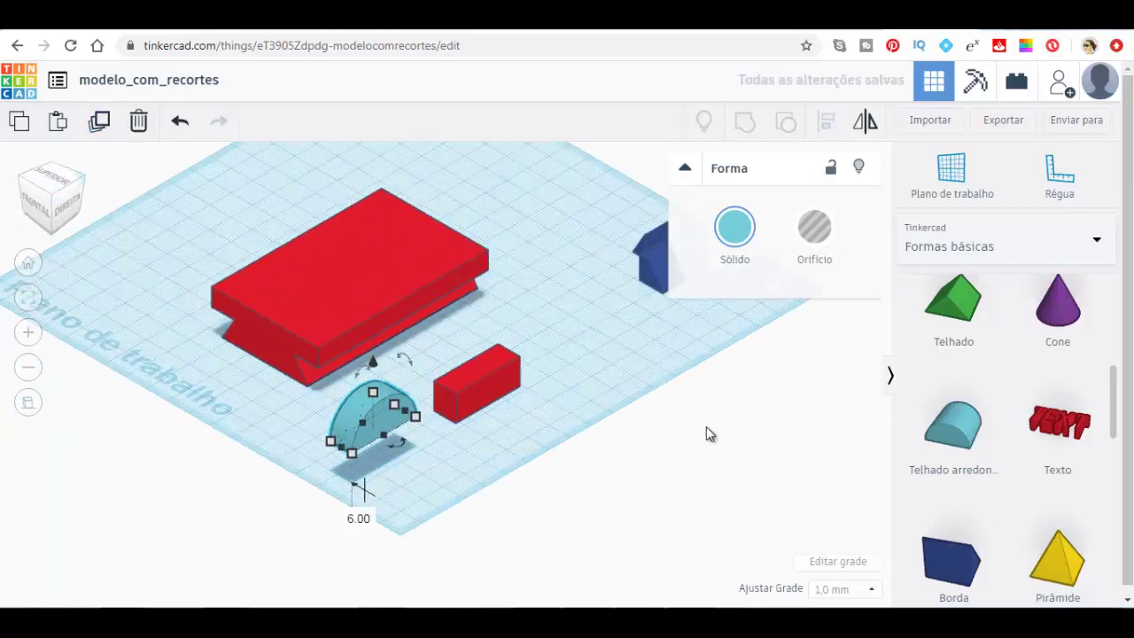
drag(354, 422, 447, 371)
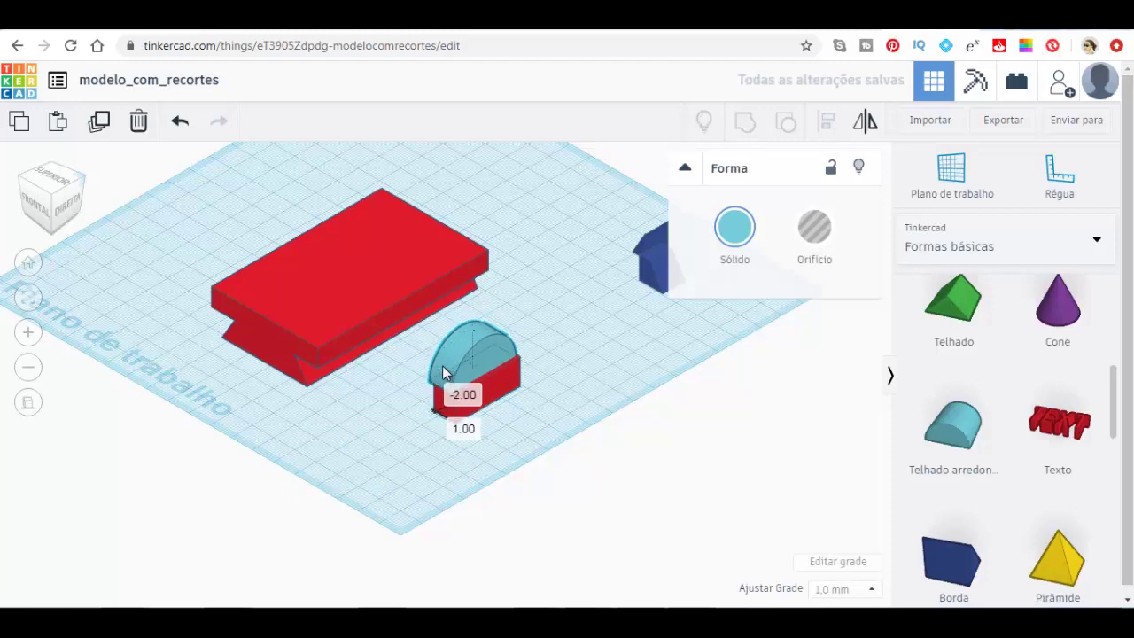
drag(446, 368, 447, 369)
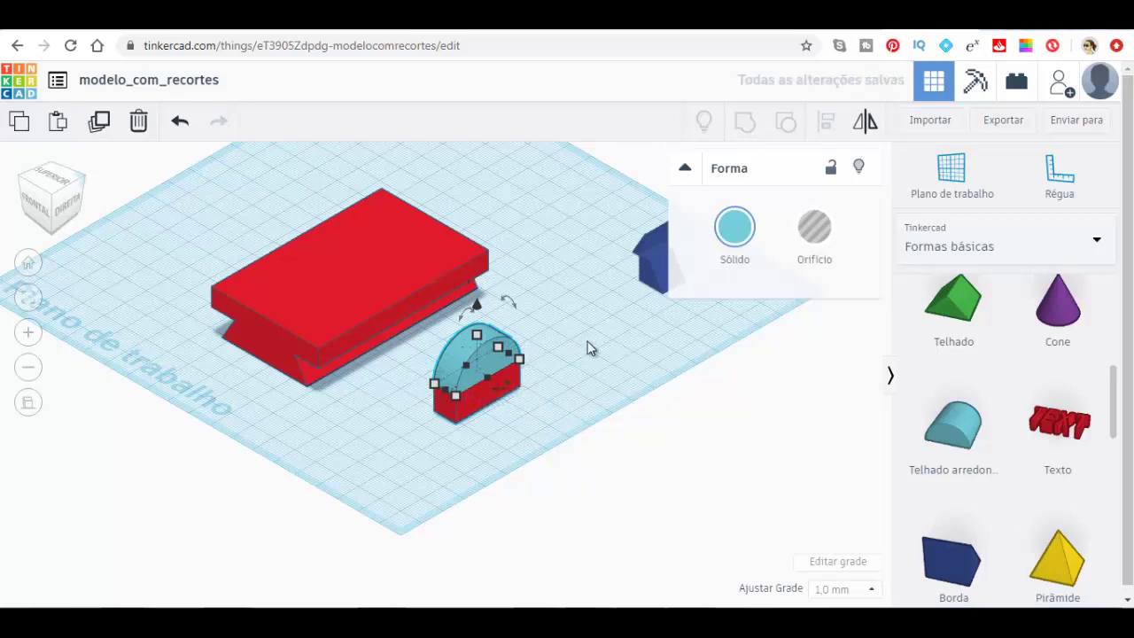
Step: Undo the last change, then group the rounded roof and small red box into one lug
key(ctrl+z)
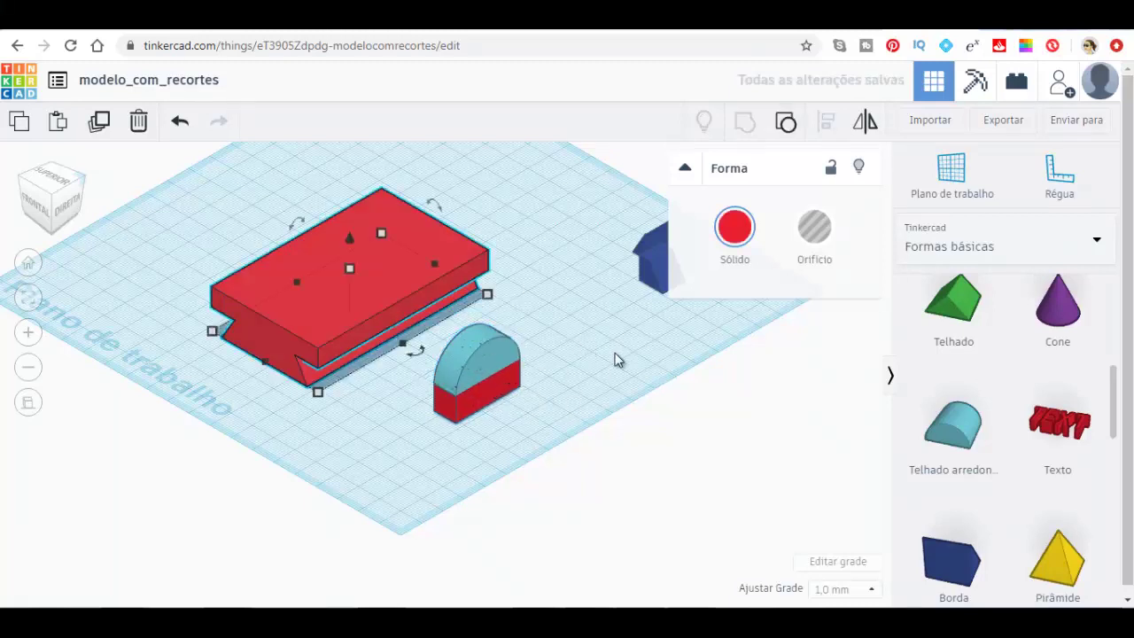
click(503, 355)
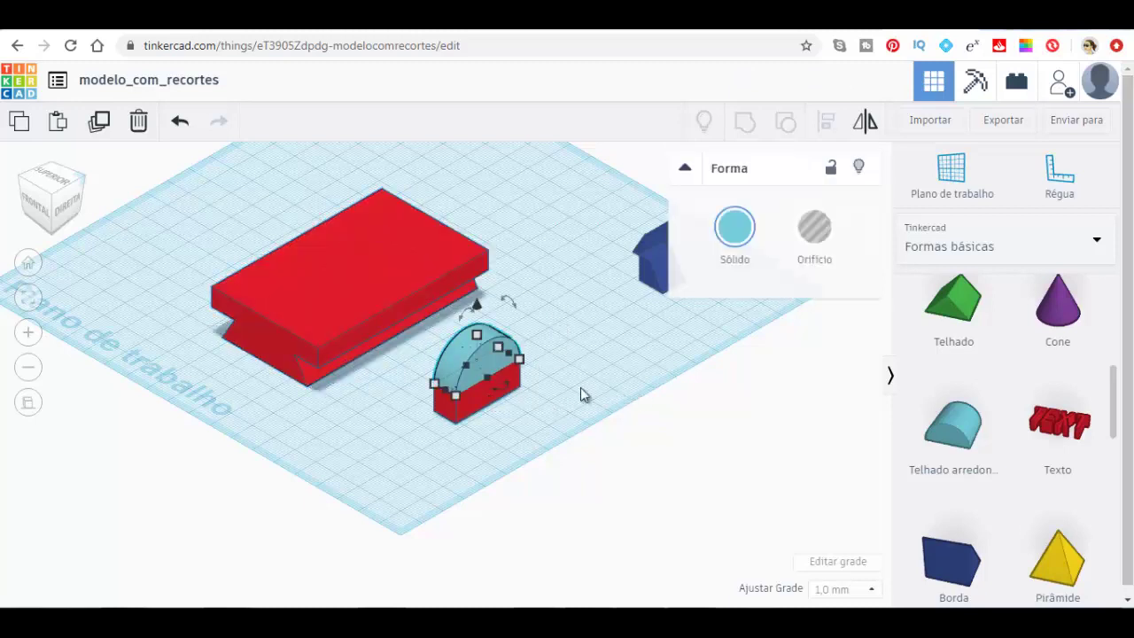
shift+click(481, 402)
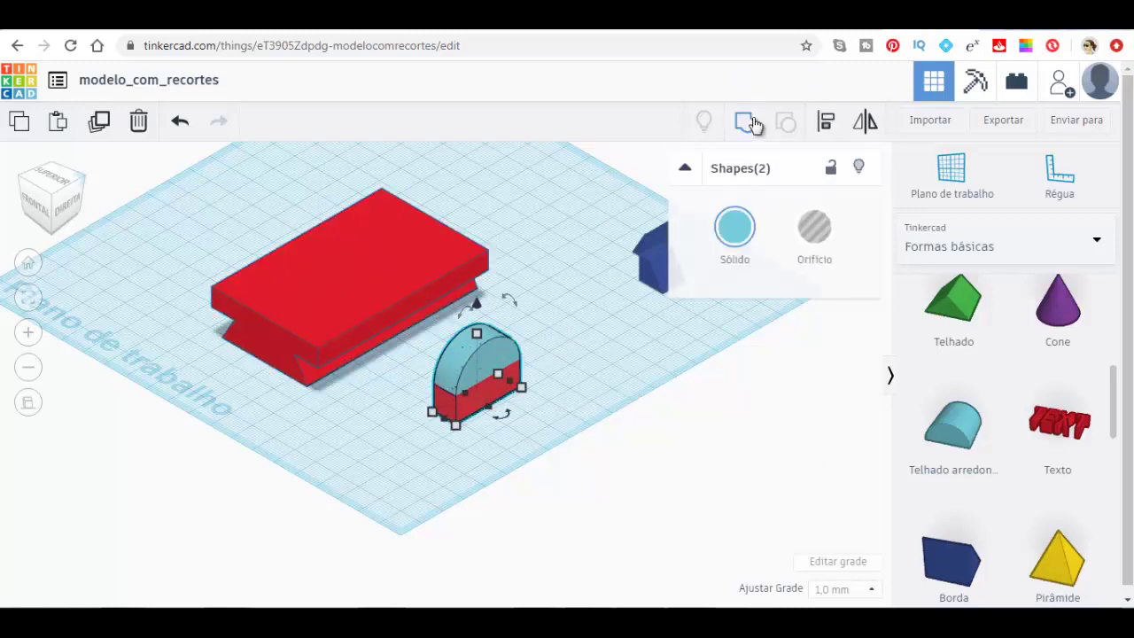
click(745, 122)
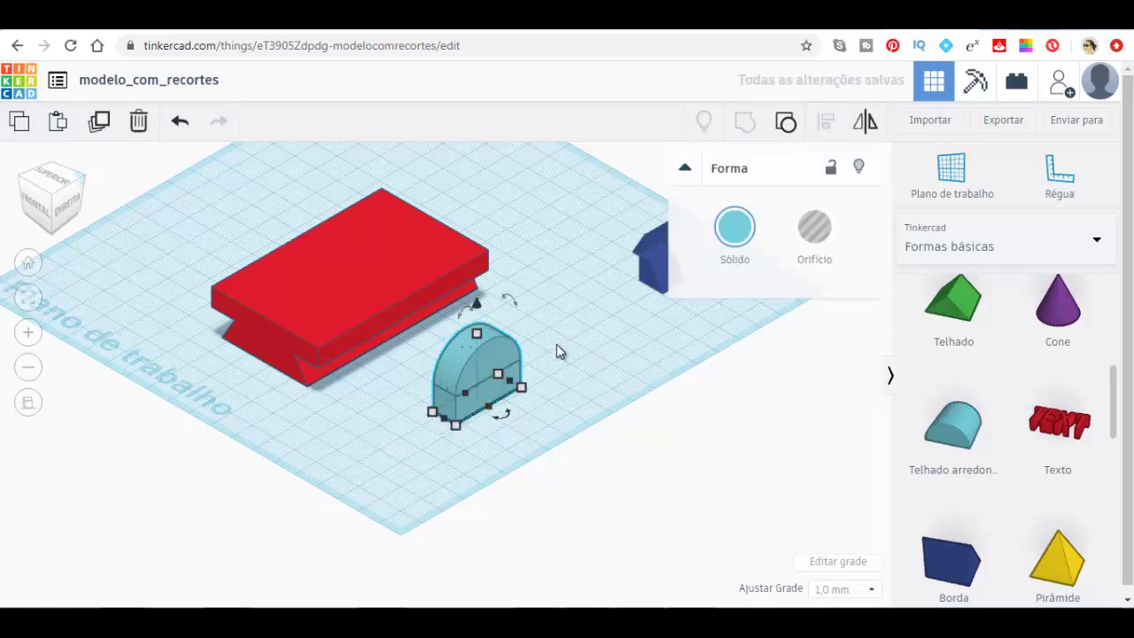
scroll(554, 293, down, 5)
scroll(547, 302, up, 3)
scroll(558, 354, up, 3)
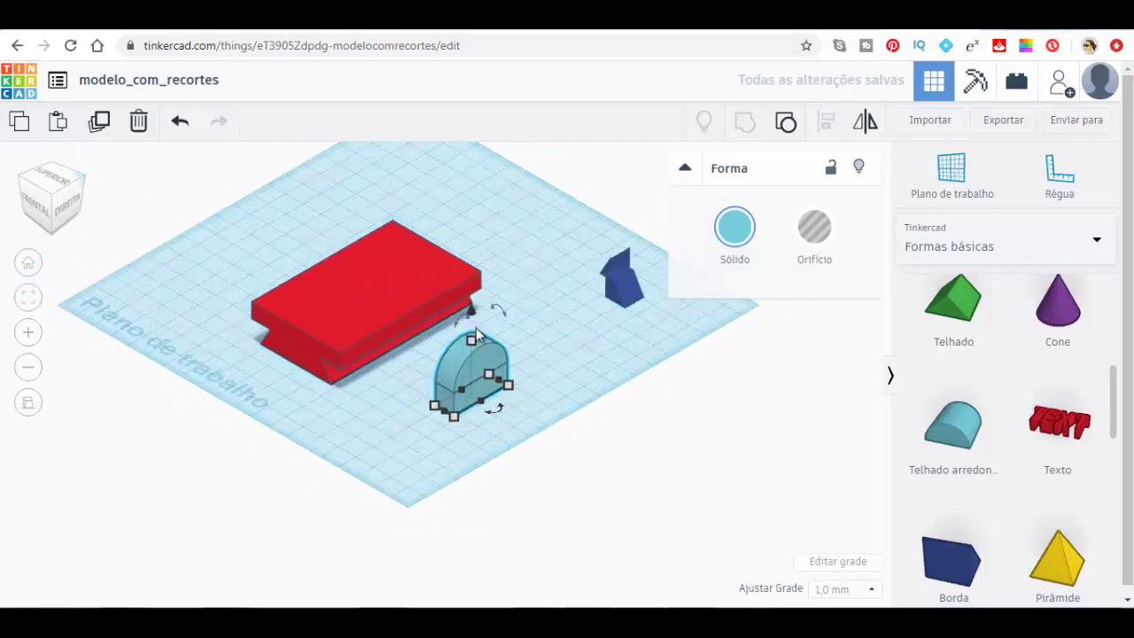
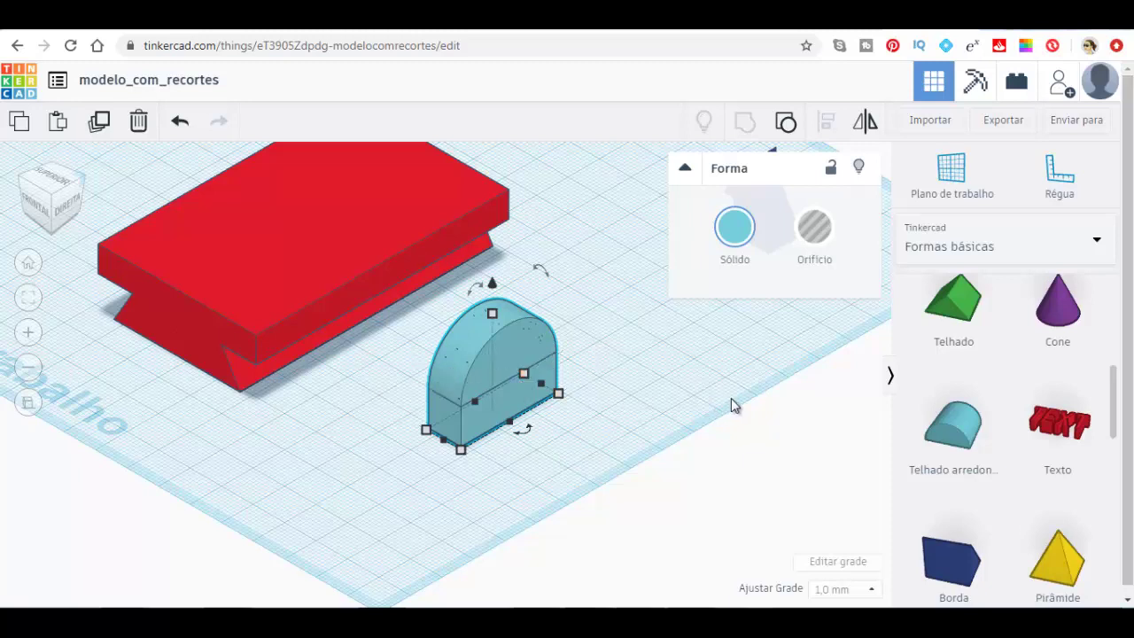
Step: Place a cylinder from the basic shapes onto the workplane beside the arch
scroll(771, 367, down, 2)
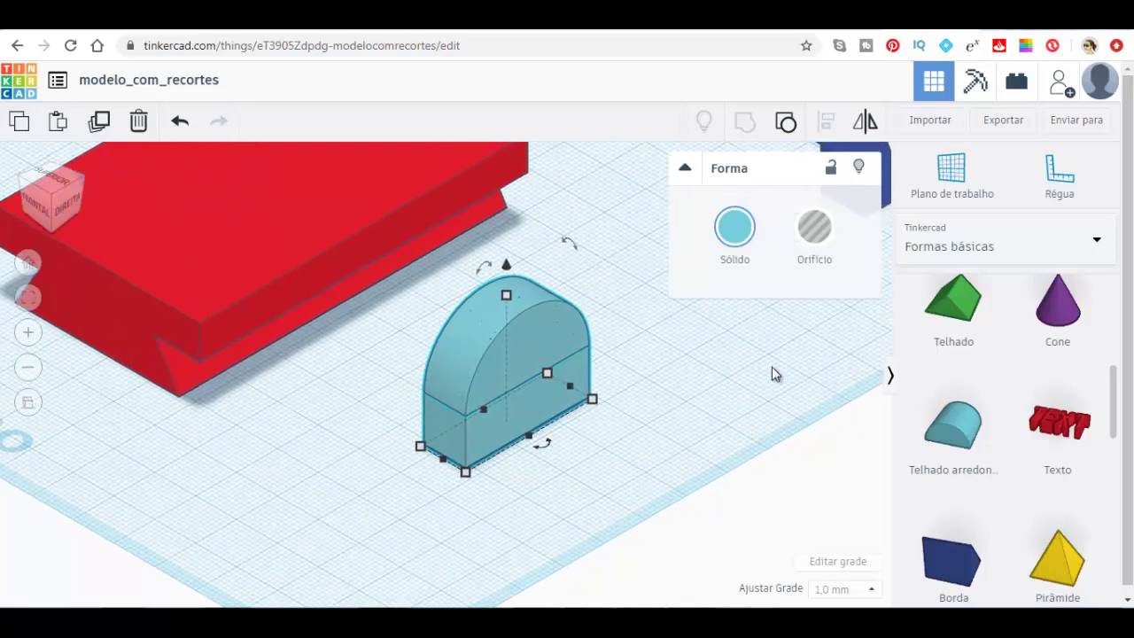
scroll(772, 367, down, 3)
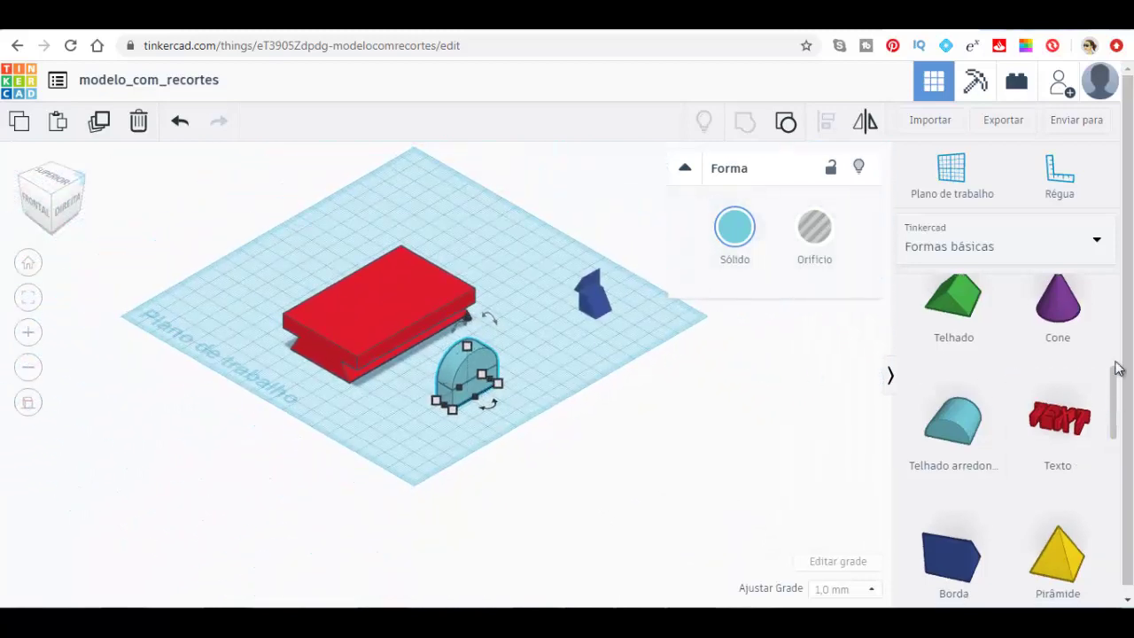
drag(1115, 372, 1115, 298)
drag(1080, 477, 553, 361)
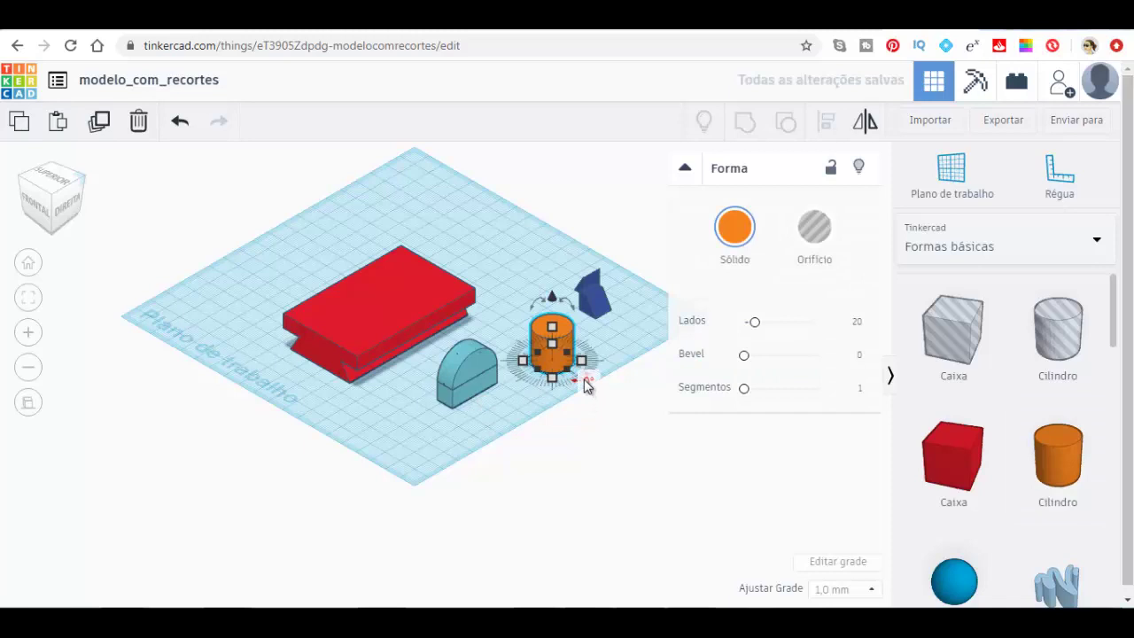
Step: Rotate the cylinder 90° so it lies on its side
click(538, 300)
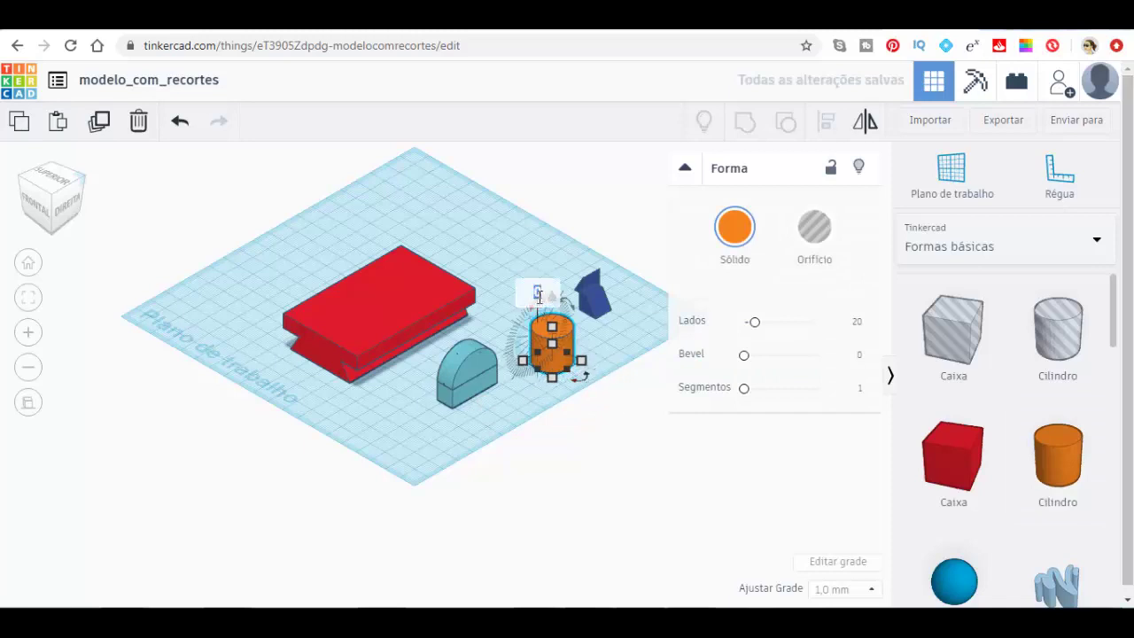
text(0)
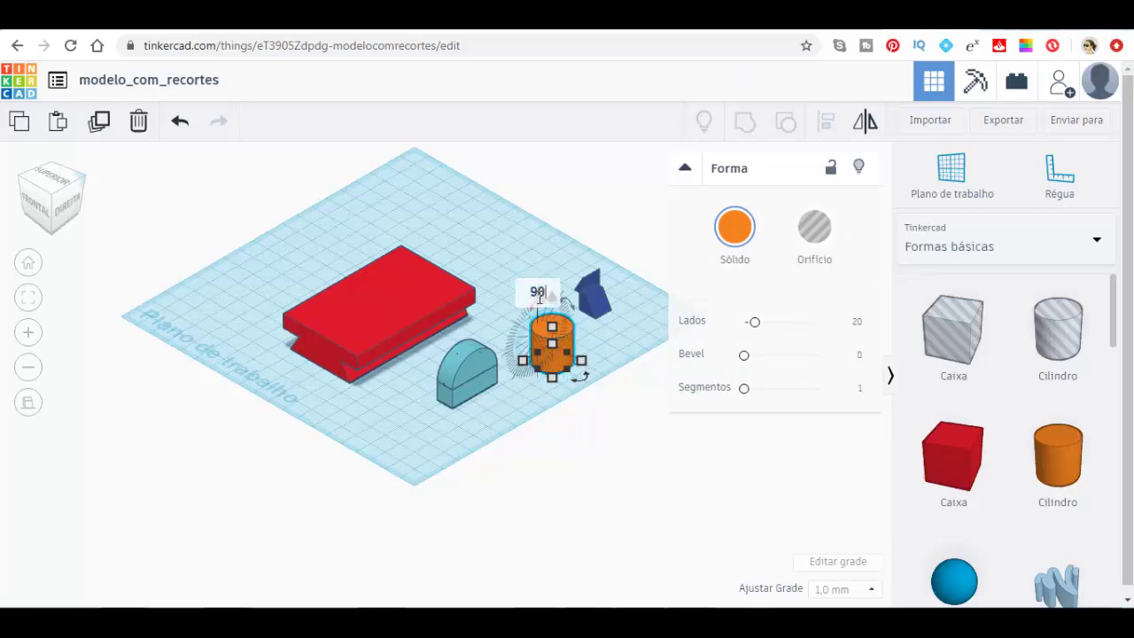
key(Return)
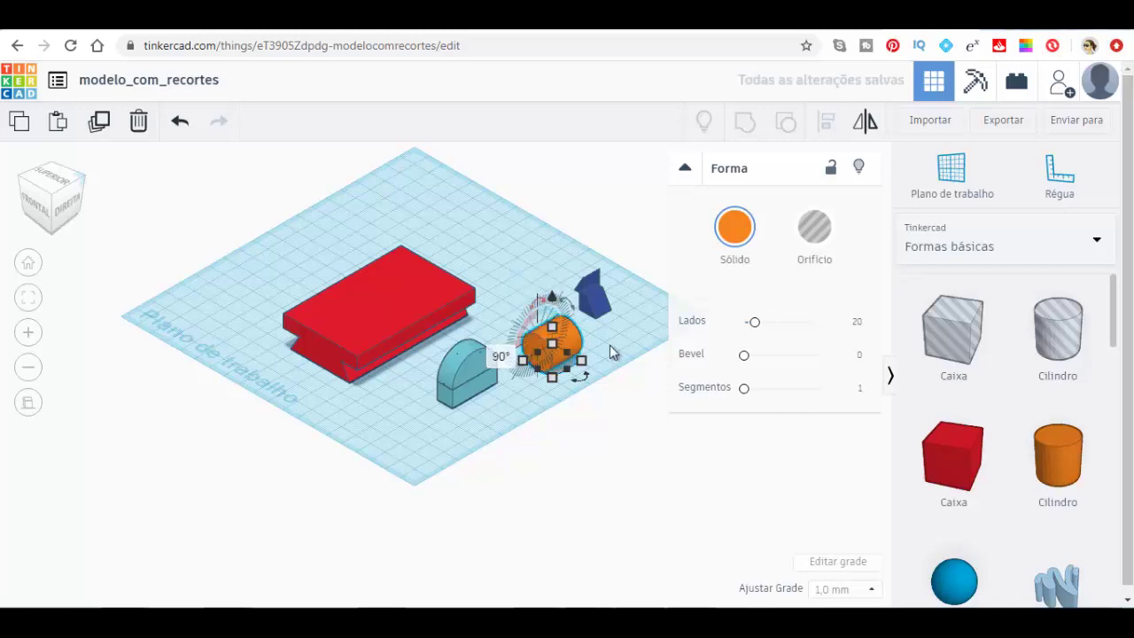
click(587, 381)
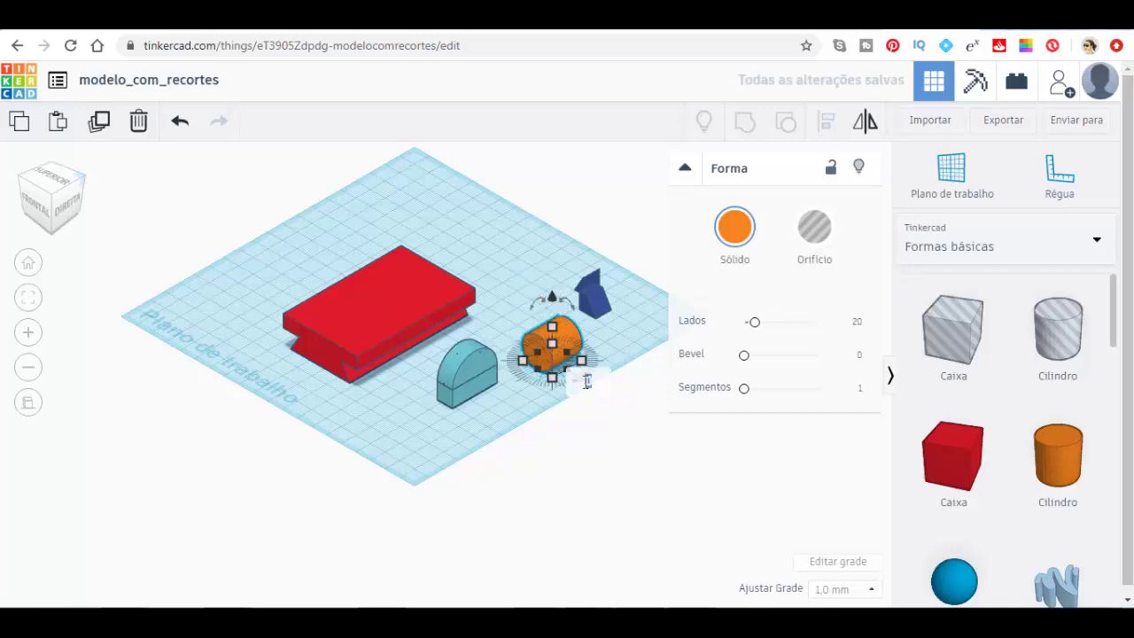
text(90)
key(Return)
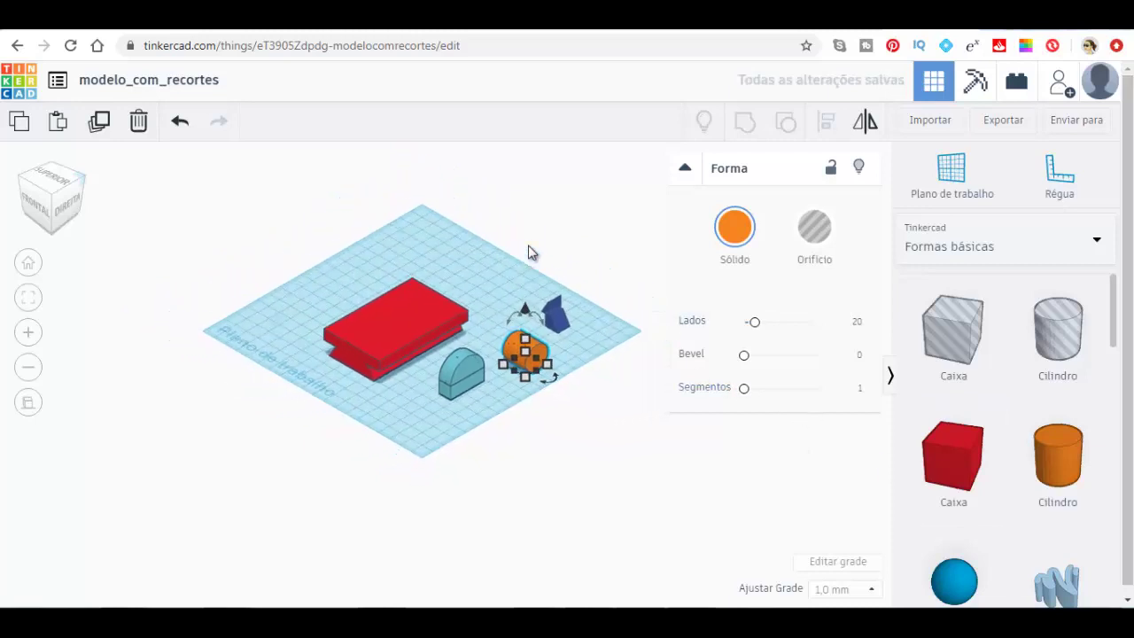
scroll(578, 386, up, 5)
middle_drag(652, 440, 95, 464)
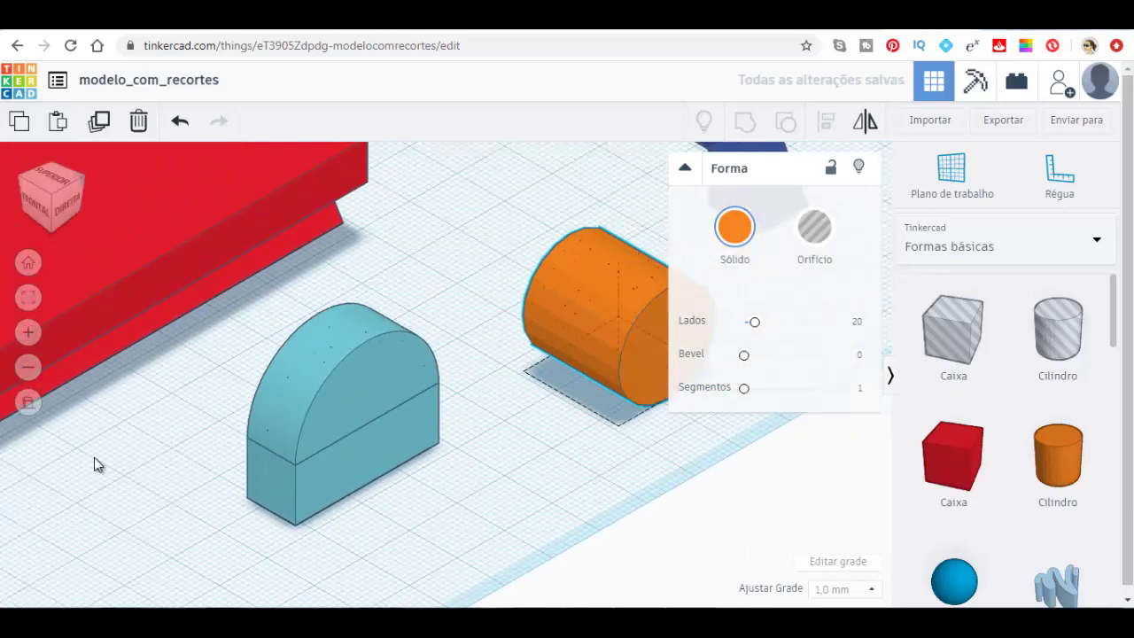
Step: Give the cylinder 64 sides and turn it into a hole
click(490, 269)
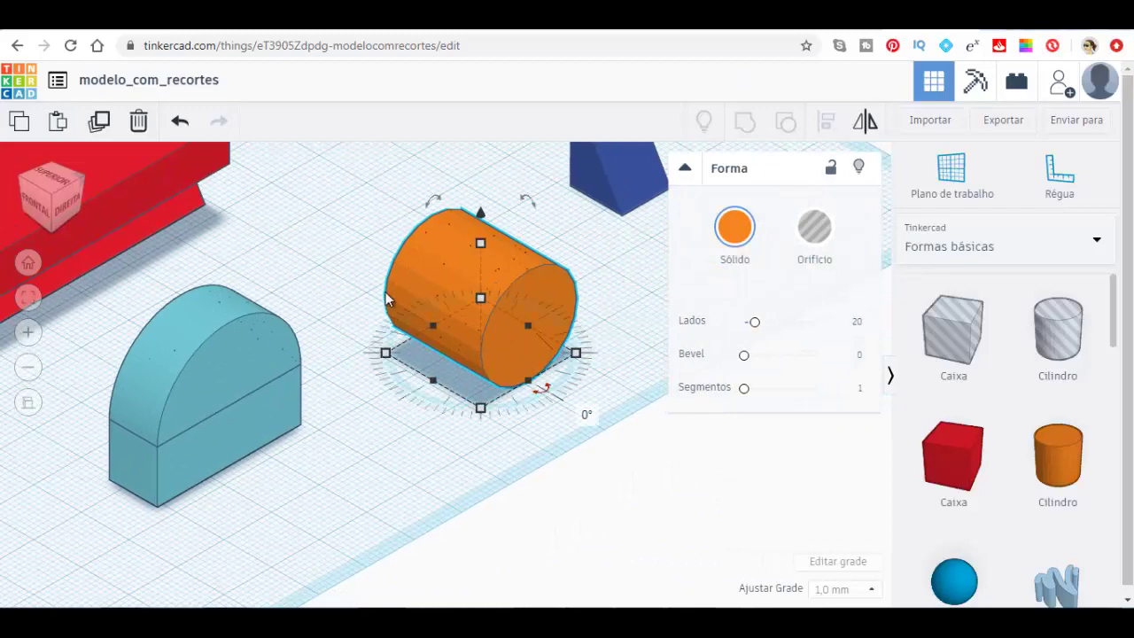
scroll(430, 288, up, 2)
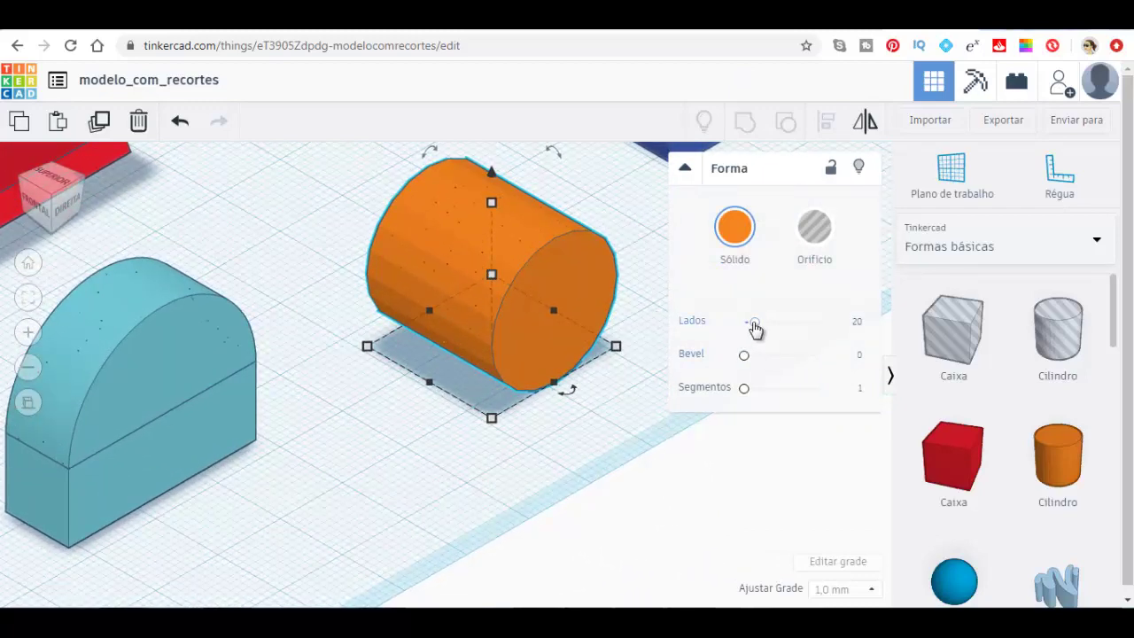
drag(752, 325, 865, 332)
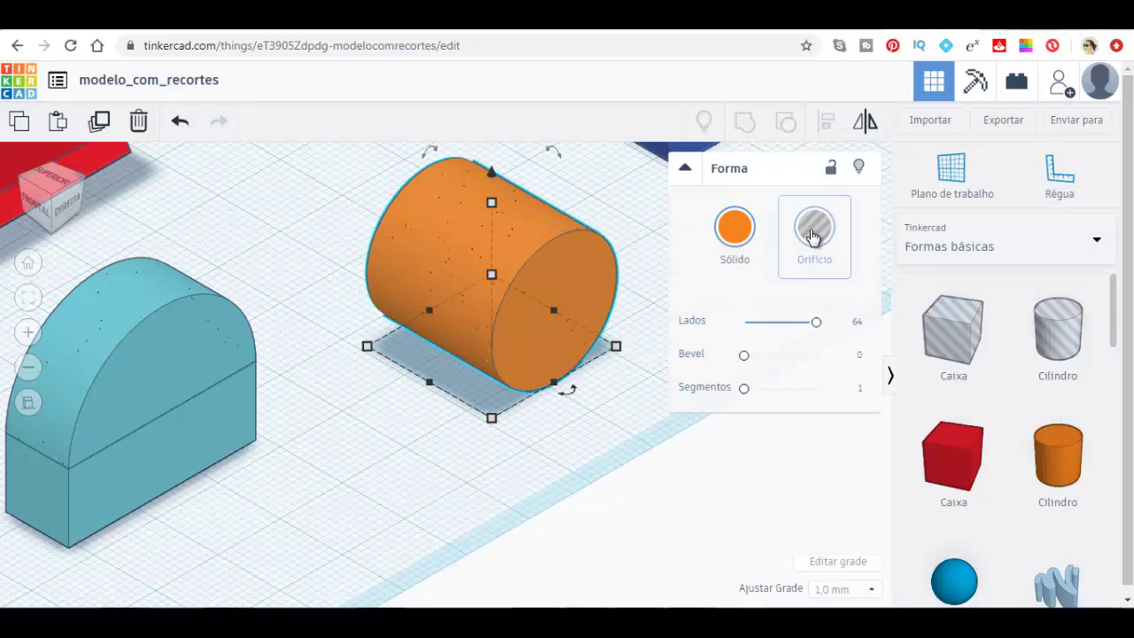
click(814, 232)
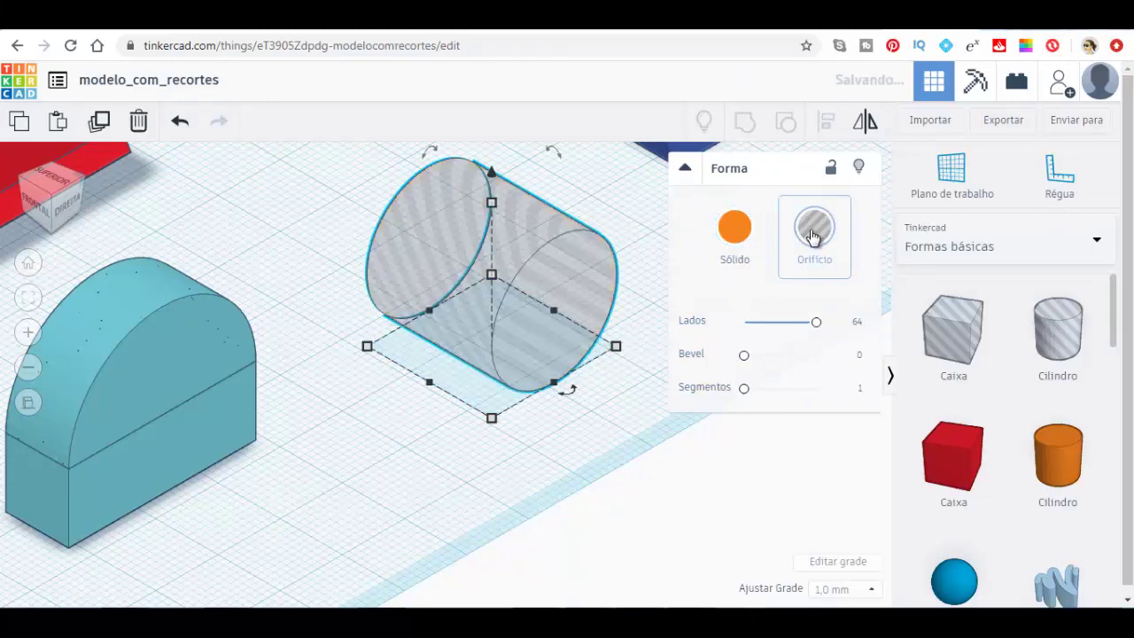
click(685, 171)
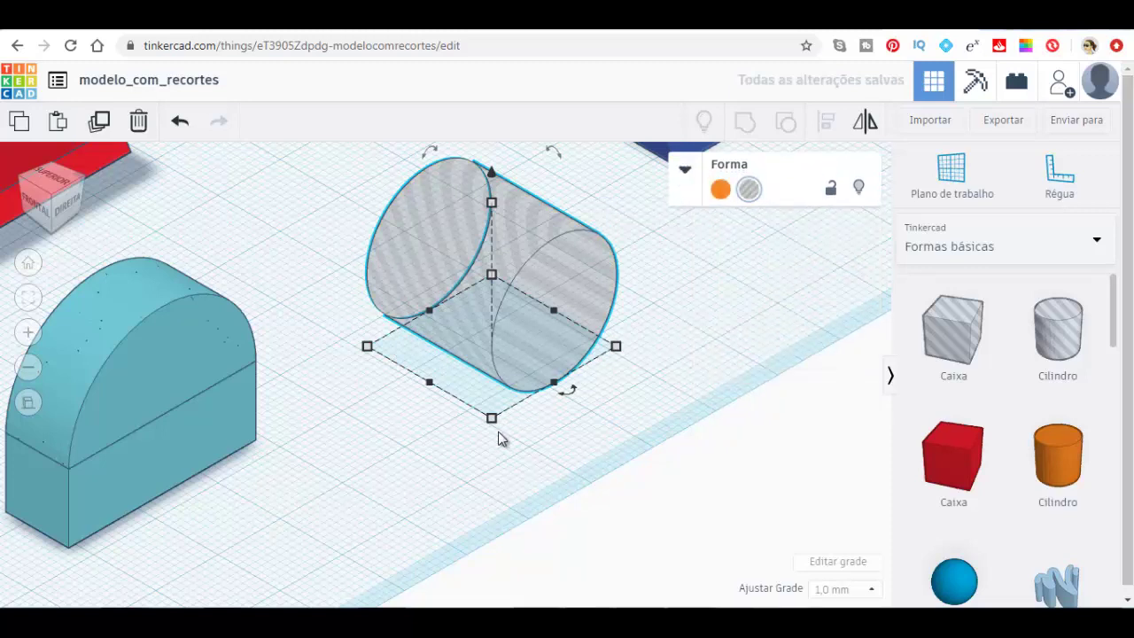
Step: Resize the cylinder hole to 15 mm wide and 16 mm tall
click(620, 421)
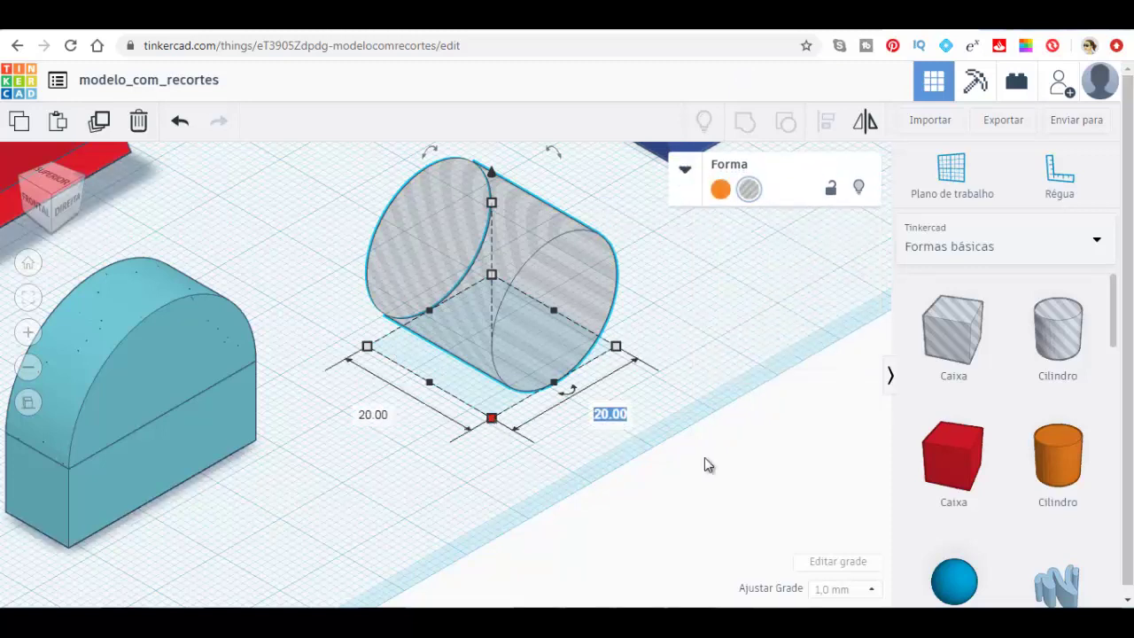
text(15)
key(Return)
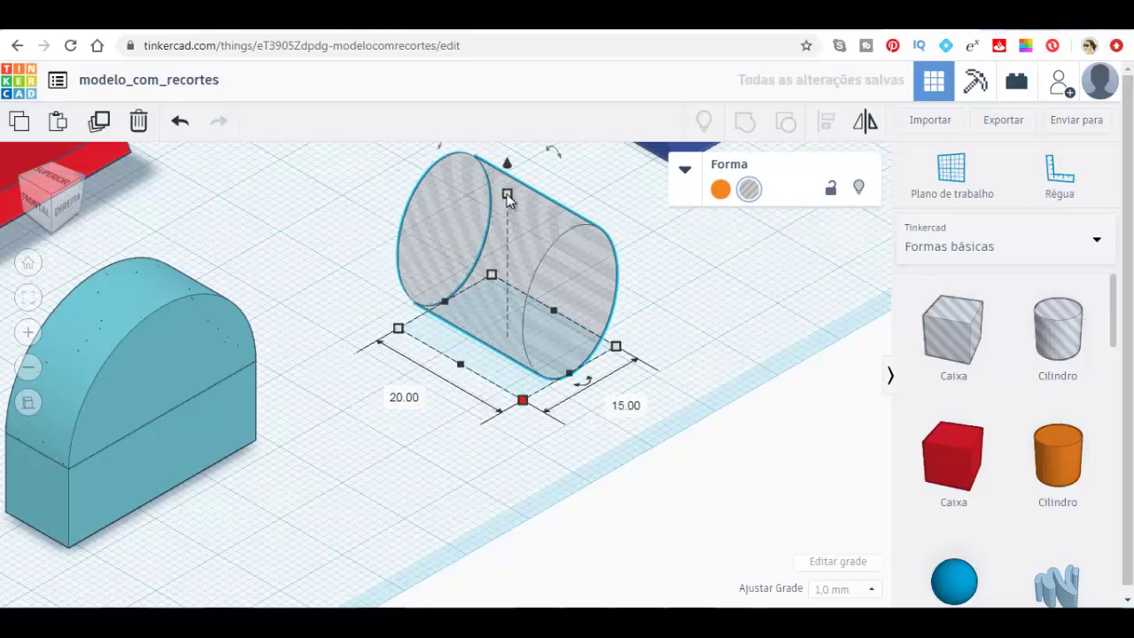
click(507, 193)
click(586, 264)
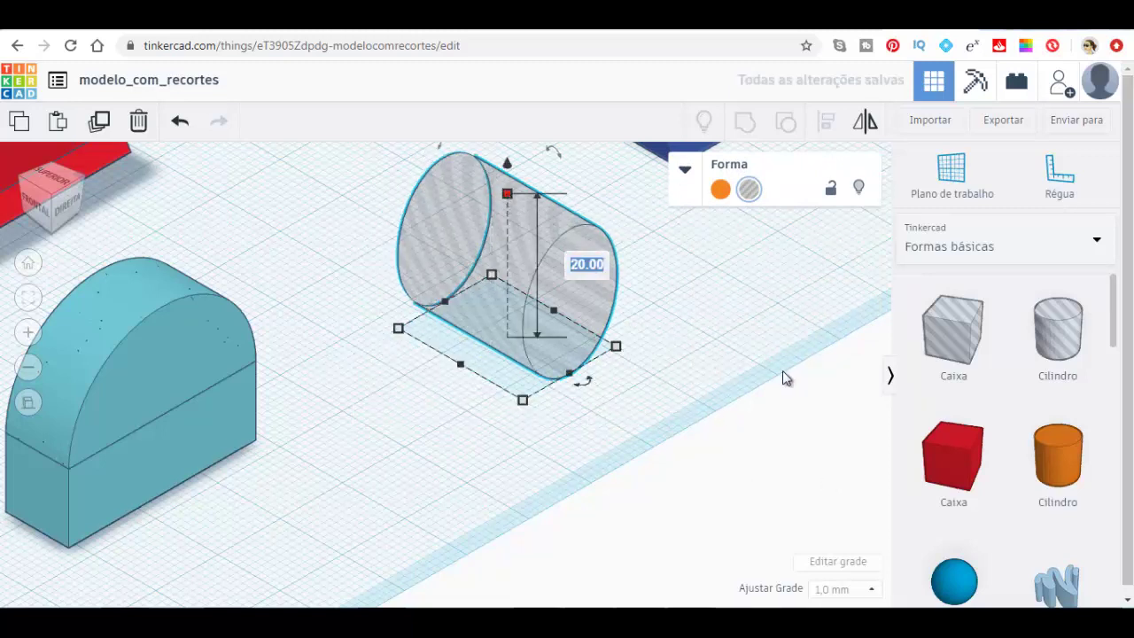
text(16)
key(Return)
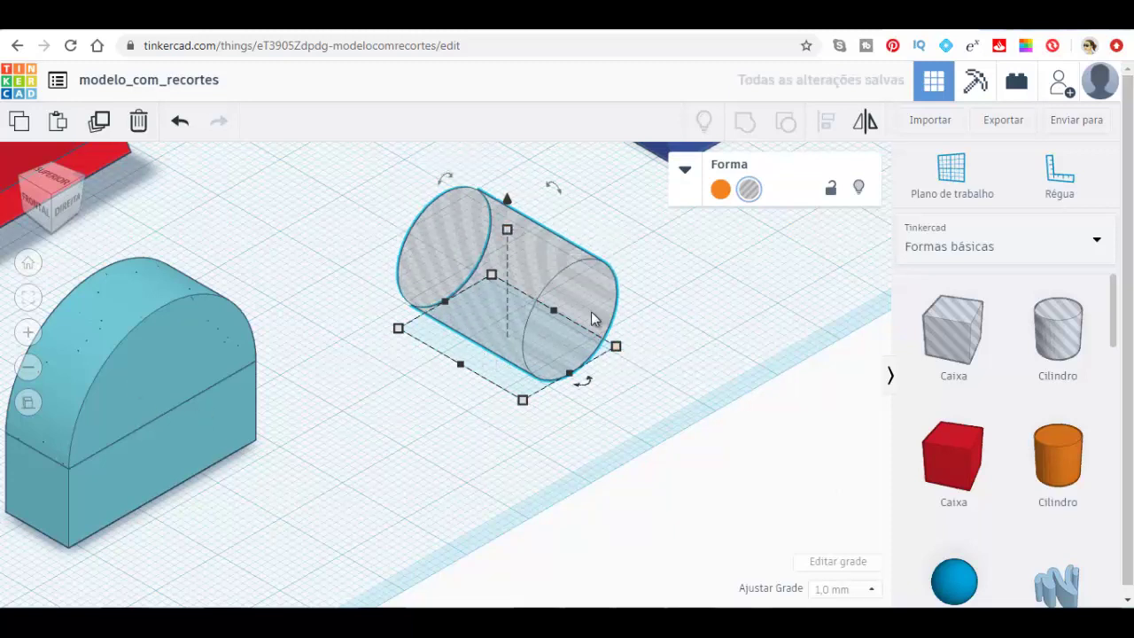
Step: Move the cylinder hole into the arch's base and view it from the right
drag(587, 337, 257, 510)
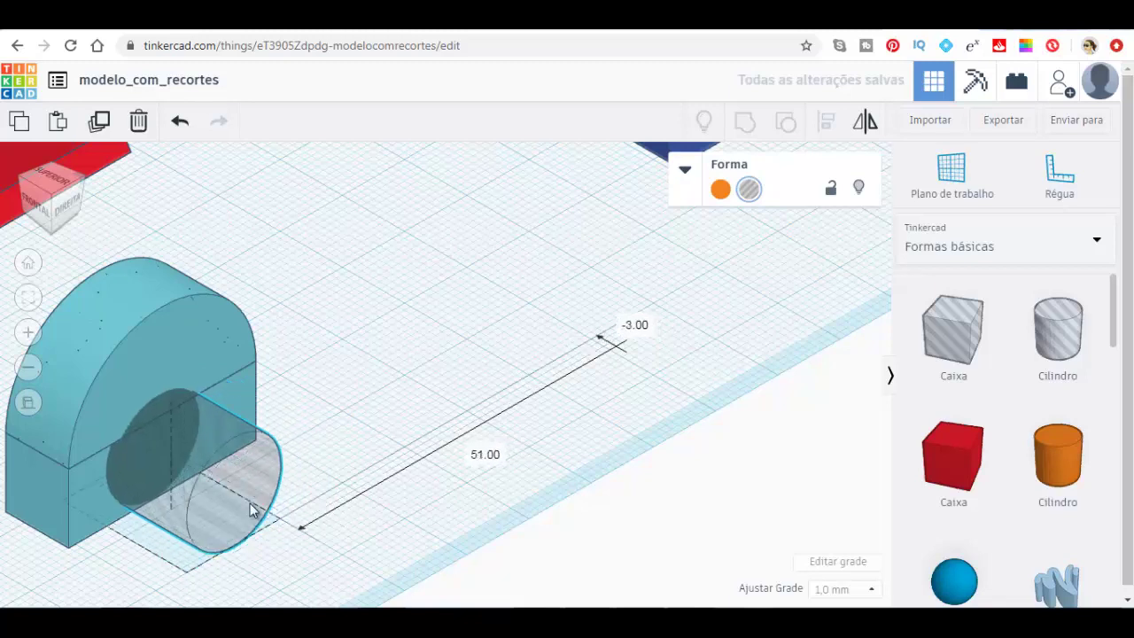
drag(257, 507, 263, 499)
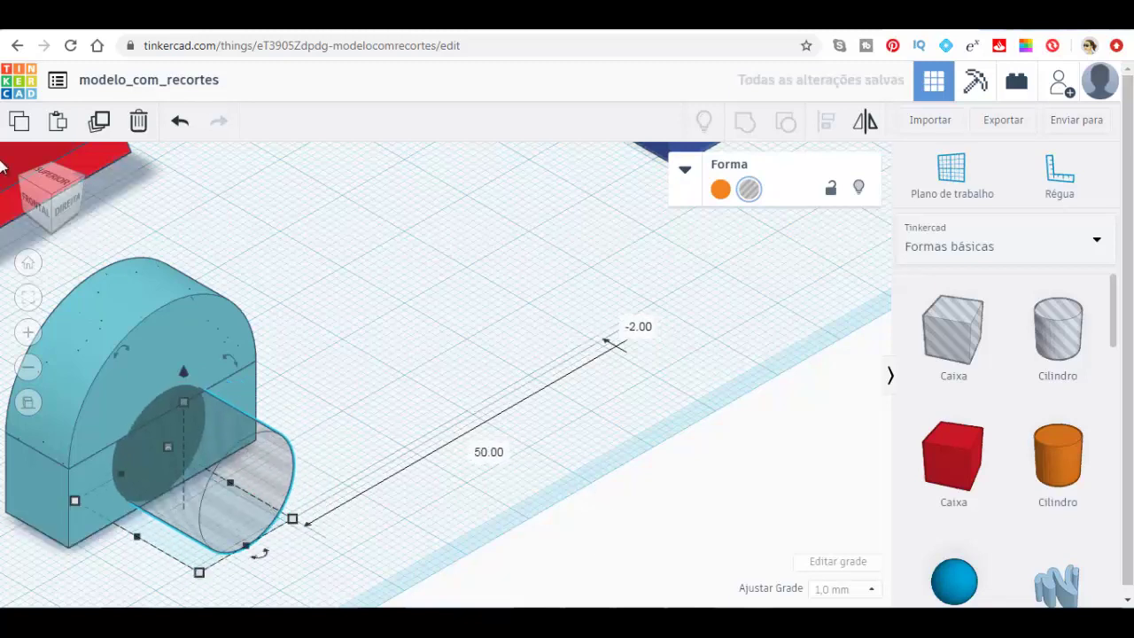
click(65, 202)
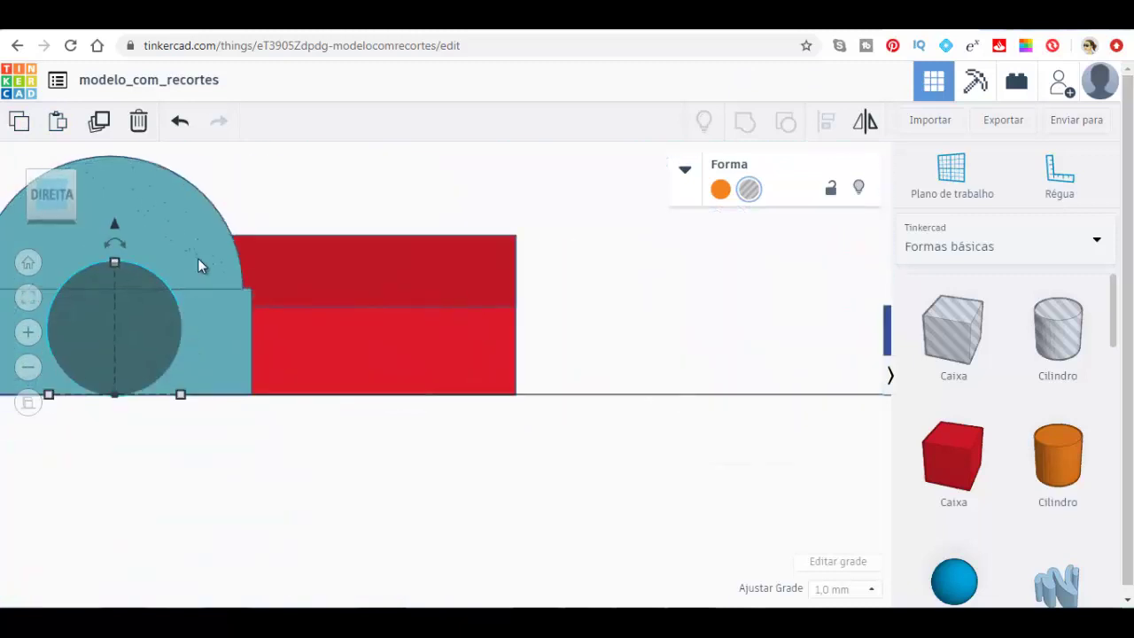
click(197, 258)
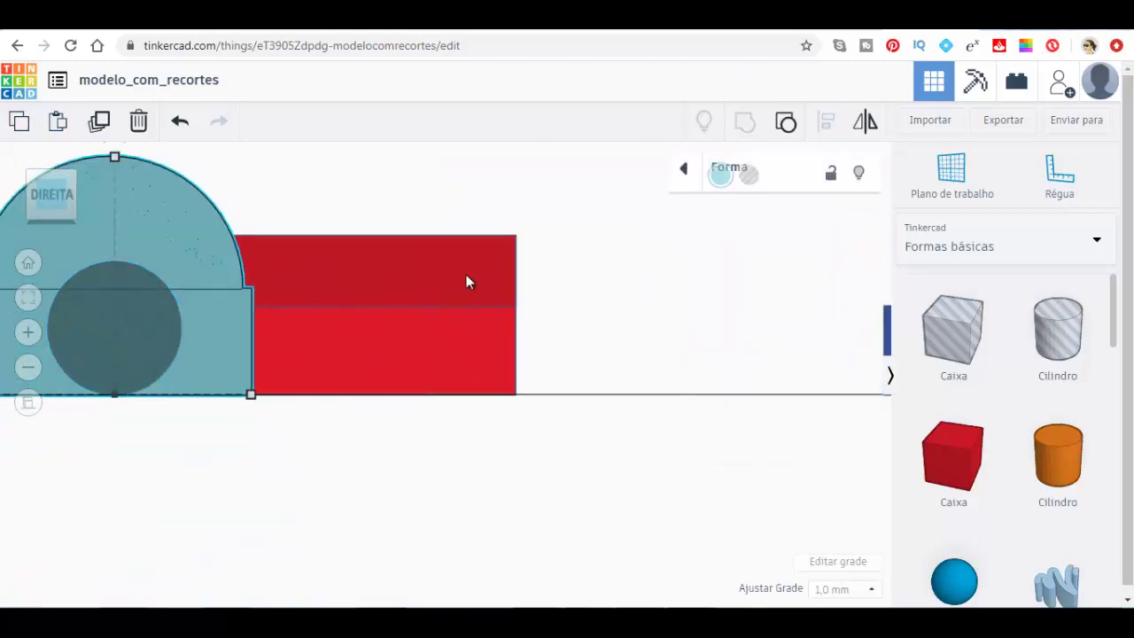
middle_drag(716, 333, 824, 322)
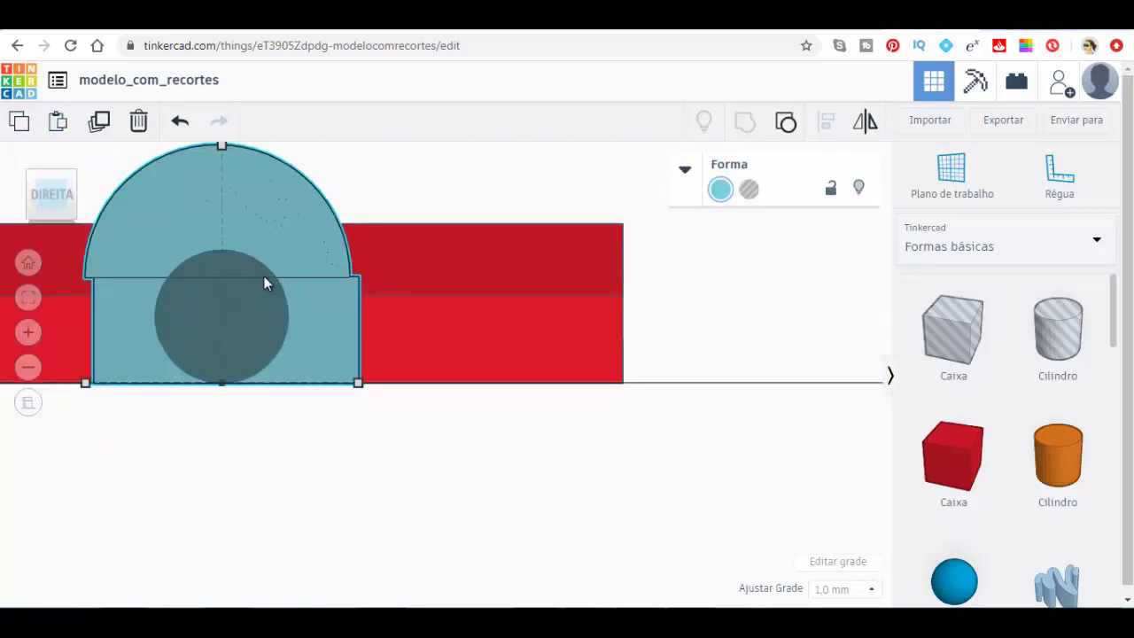
Step: Ungroup the arch, nudge its rounded top flush with the block, and regroup them
click(786, 122)
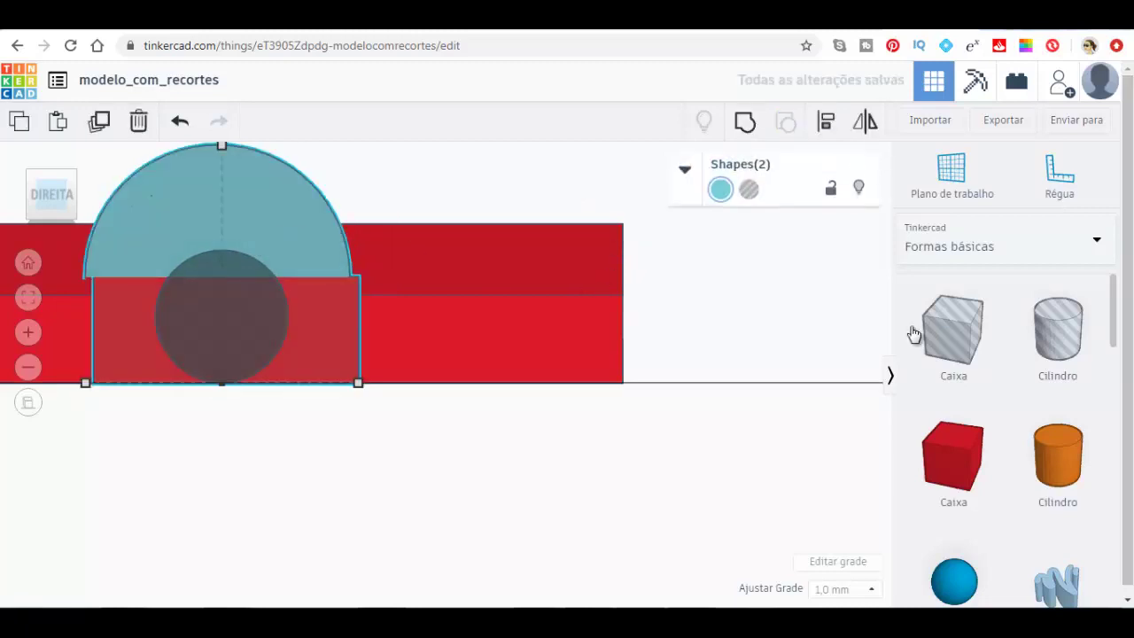
click(467, 276)
click(314, 257)
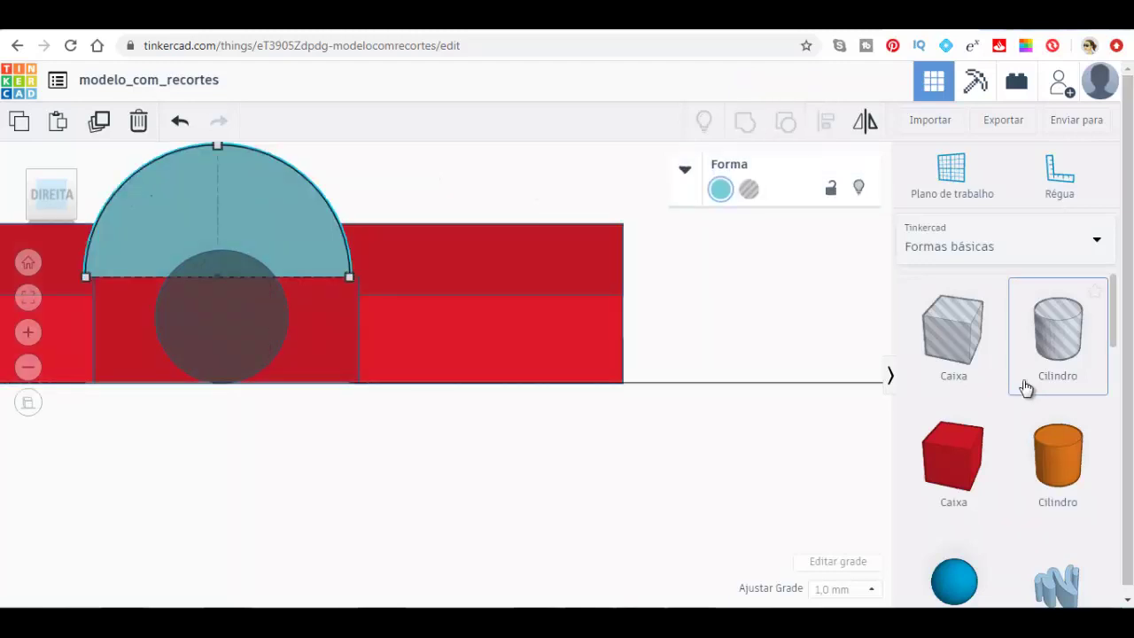
key(Right)
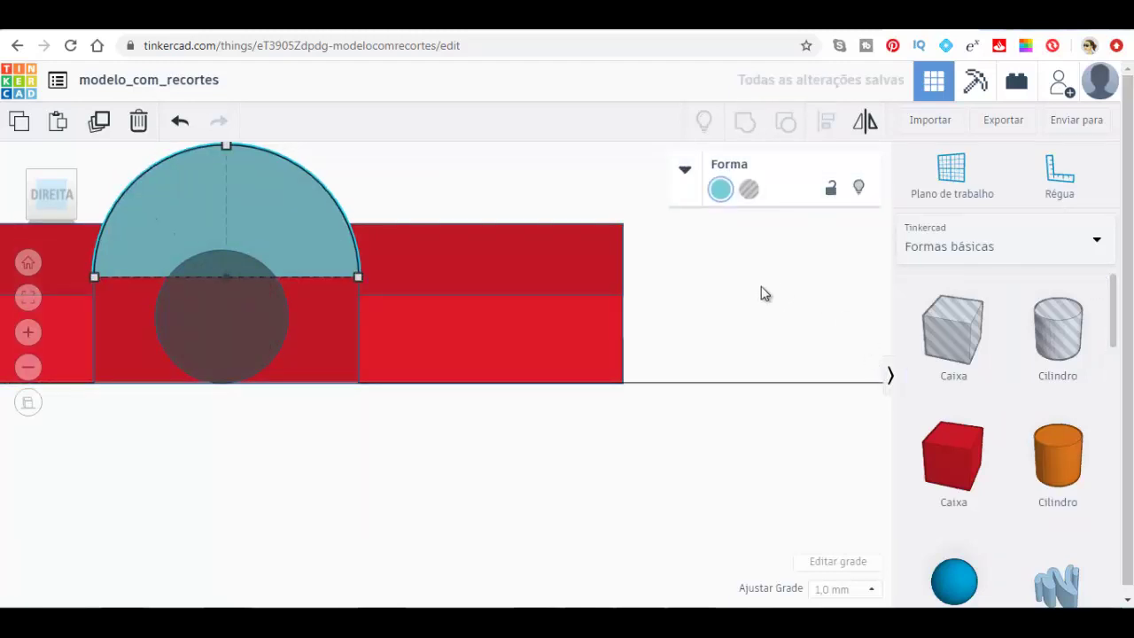
shift+click(349, 328)
click(749, 122)
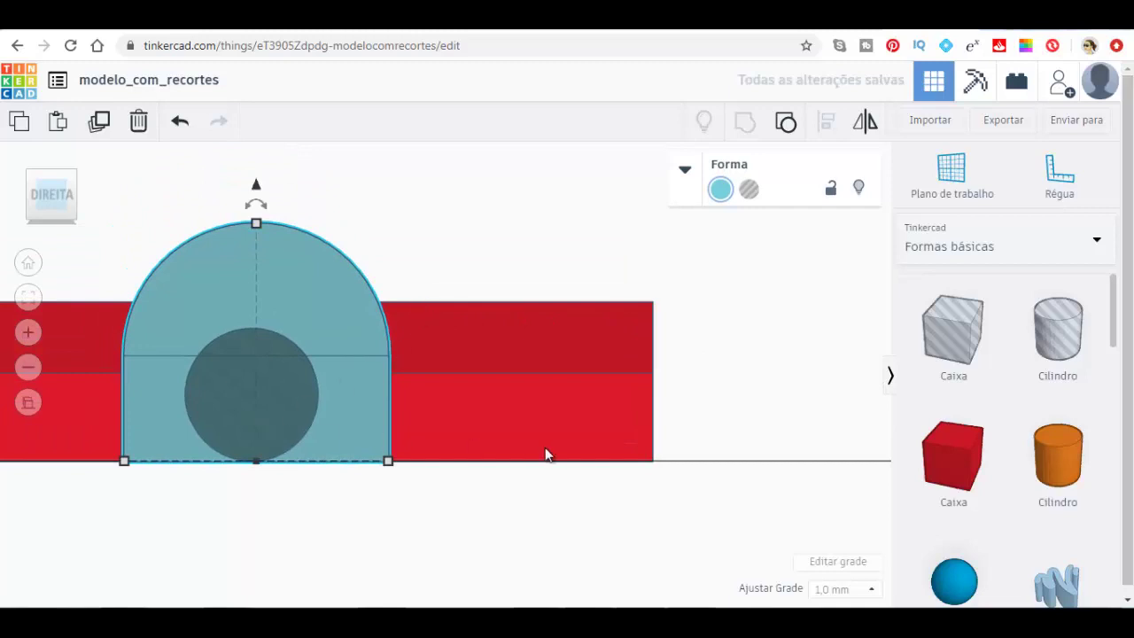
Step: Move the half-cylinder onto the red box and group them into one arched lug
click(74, 183)
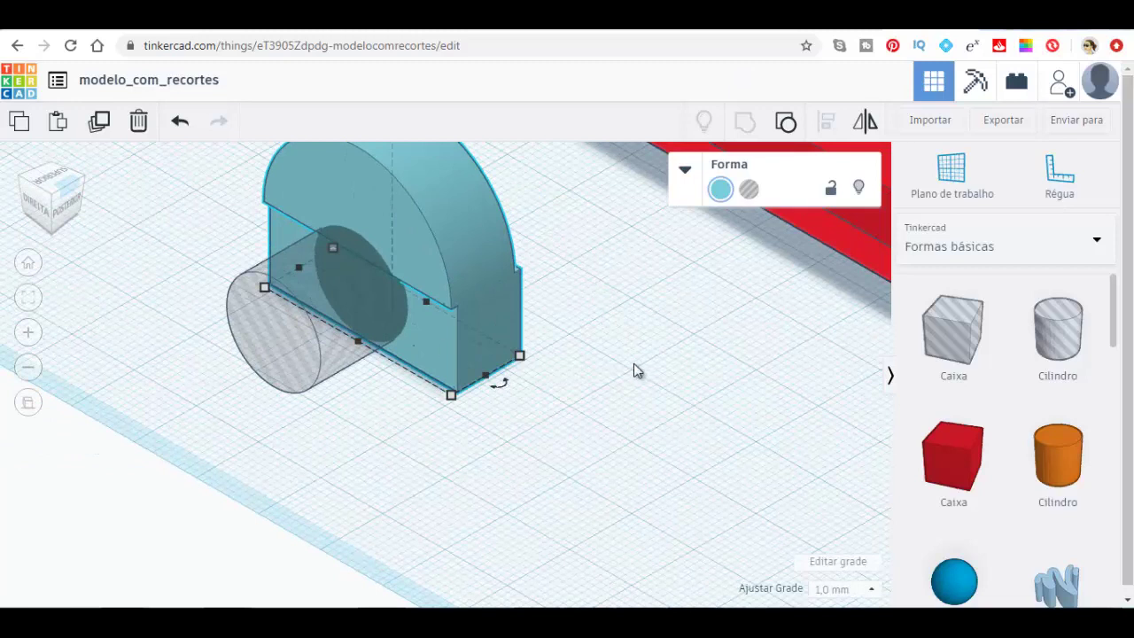
click(785, 121)
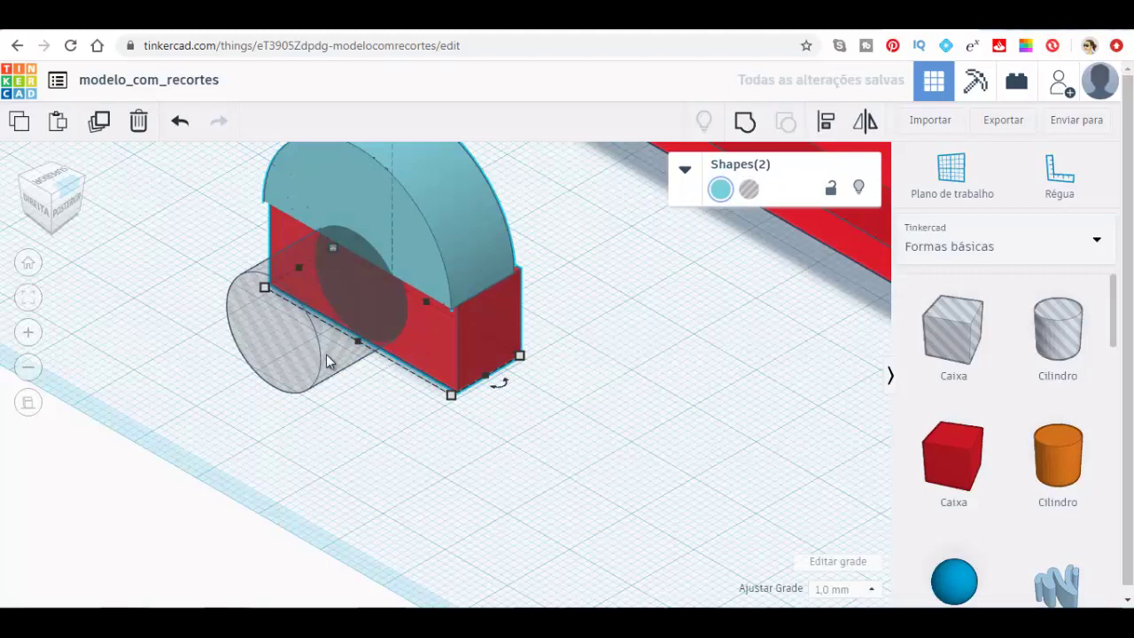
click(474, 233)
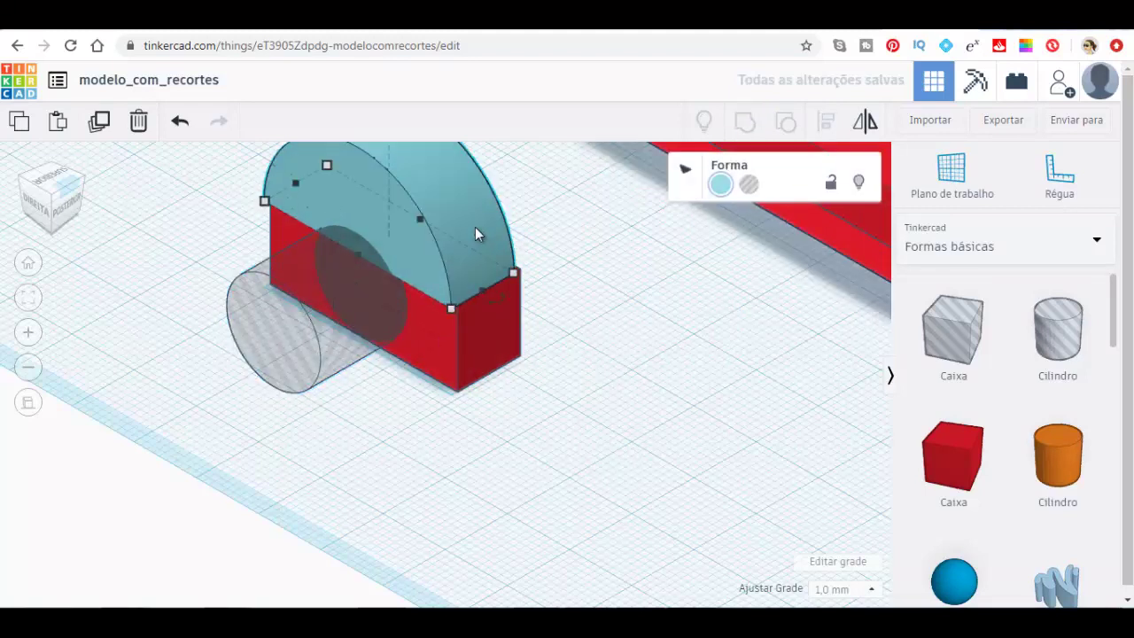
click(687, 169)
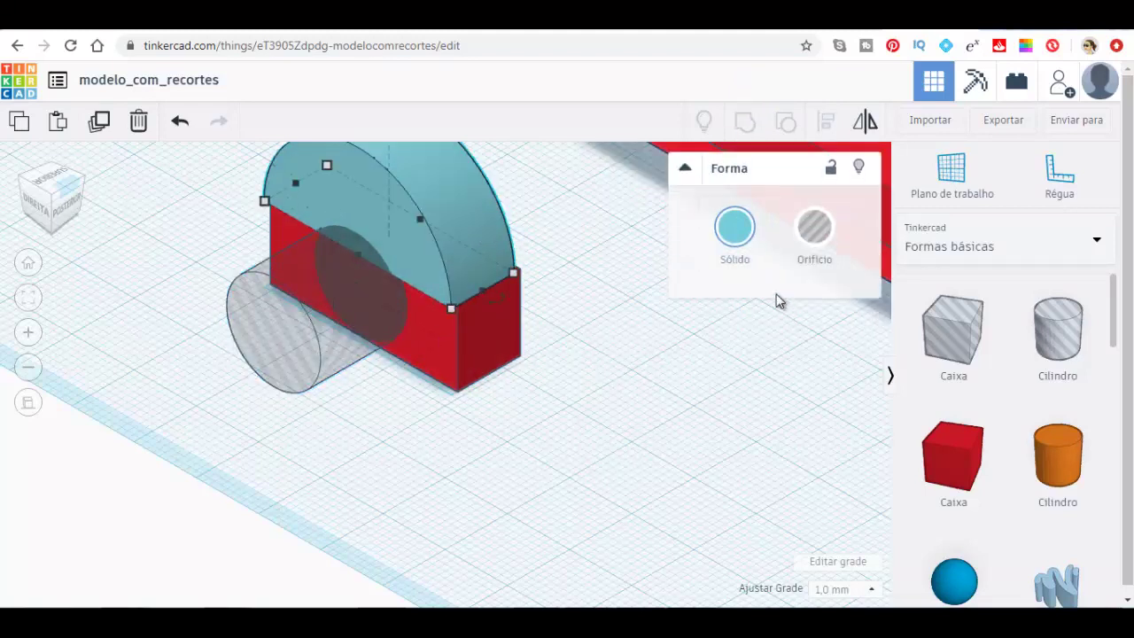
click(684, 169)
drag(446, 230, 802, 430)
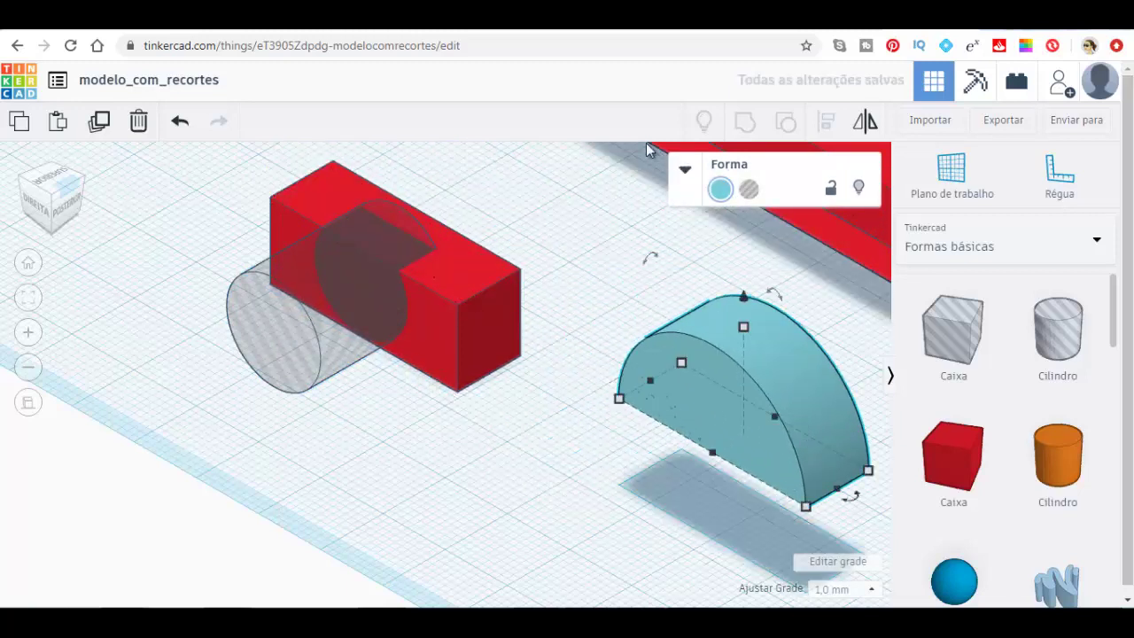
click(684, 173)
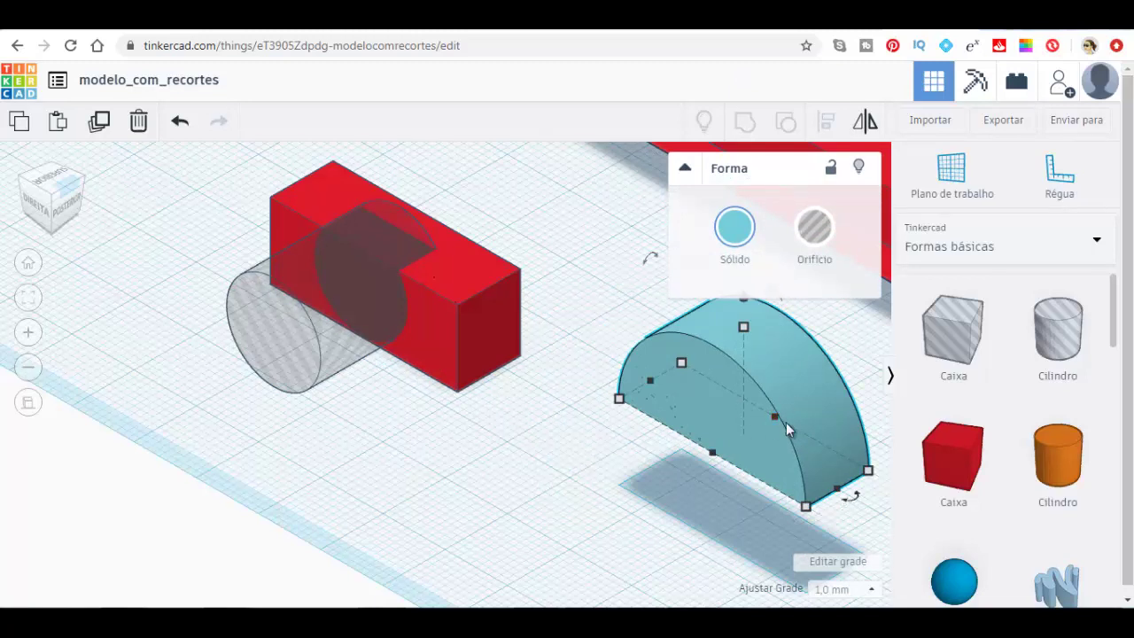
drag(817, 440, 473, 238)
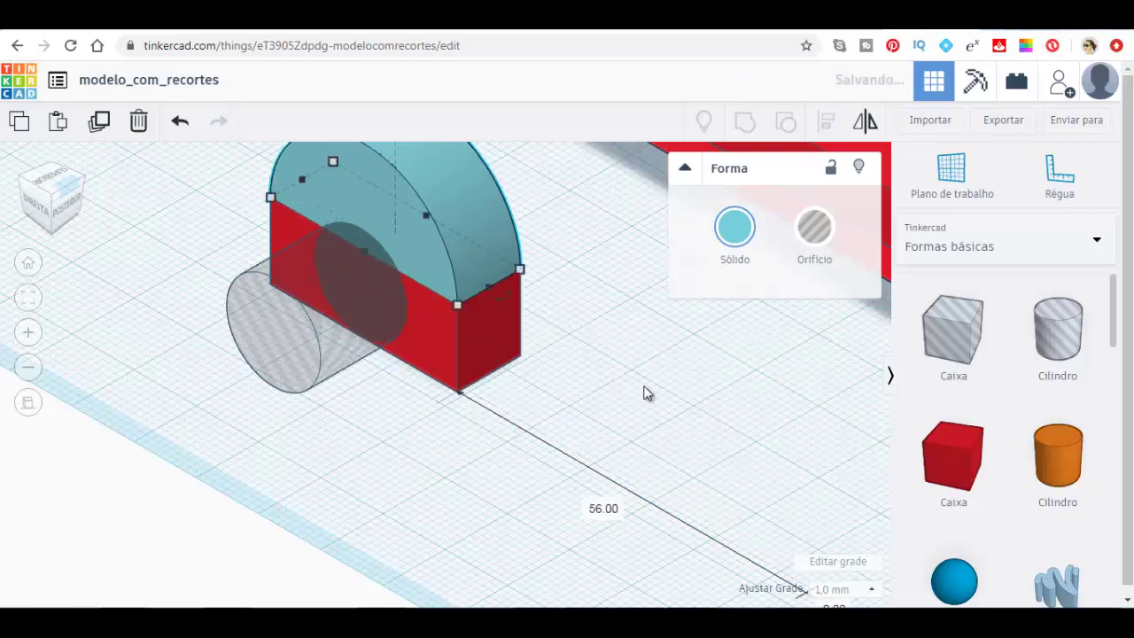
shift+click(507, 356)
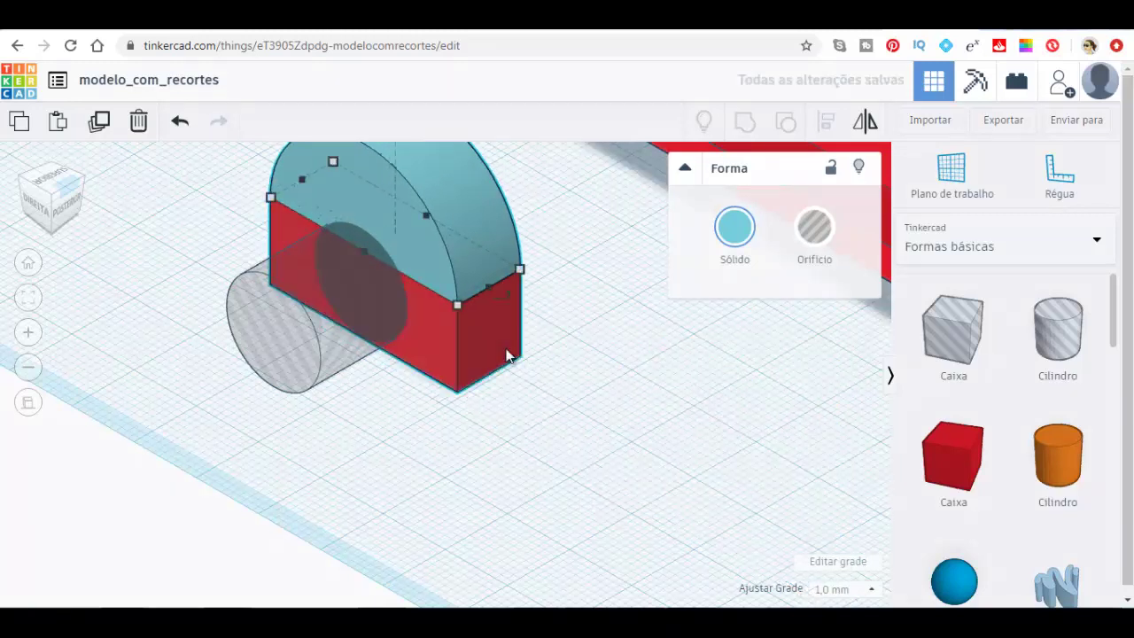
key(ctrl+g)
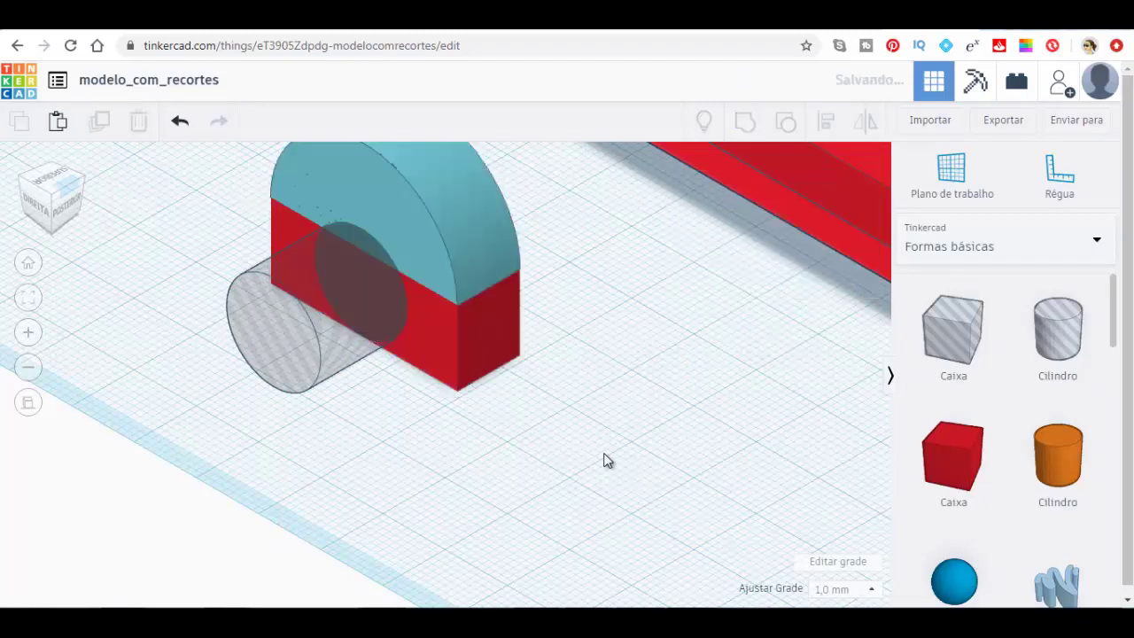
Step: Position the hole cylinder inside the arch at 7 mm elevation
click(35, 202)
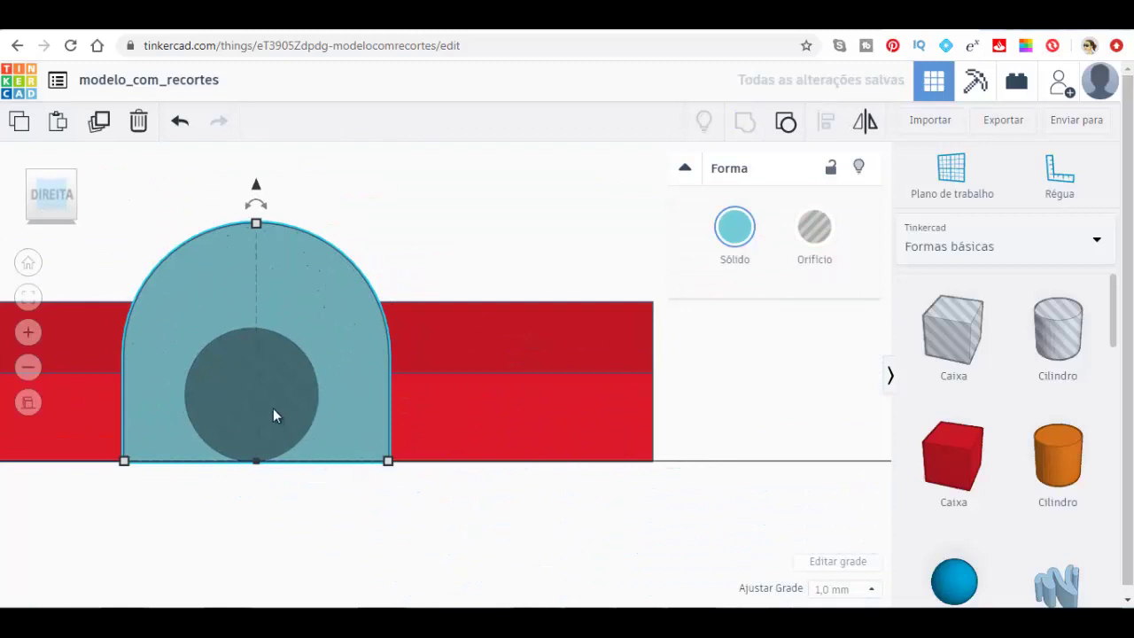
click(292, 414)
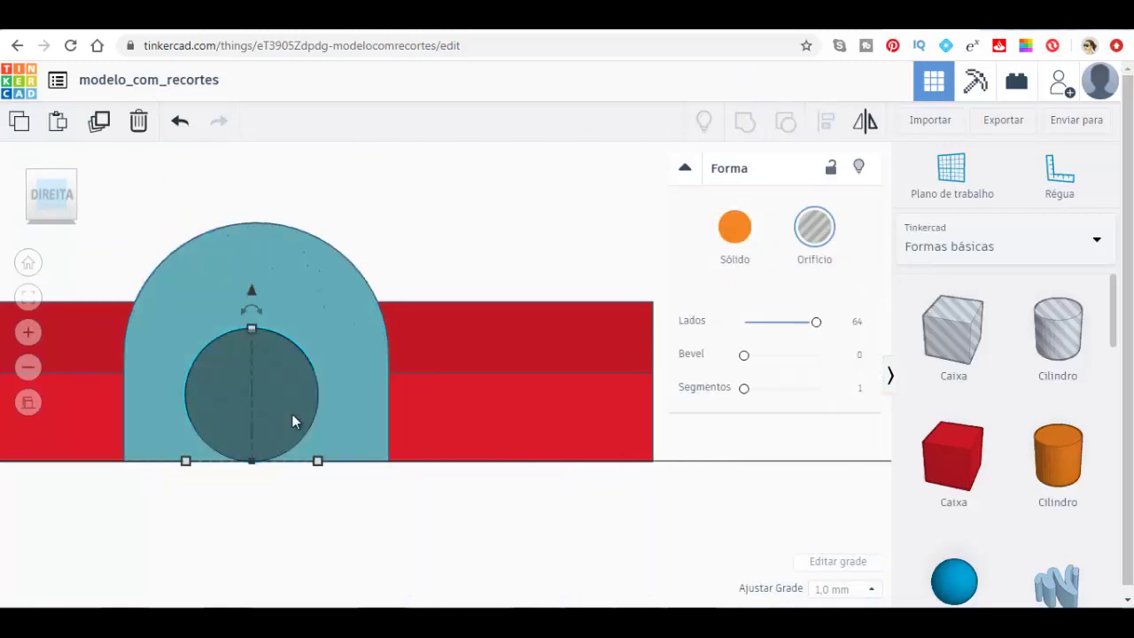
key(Right)
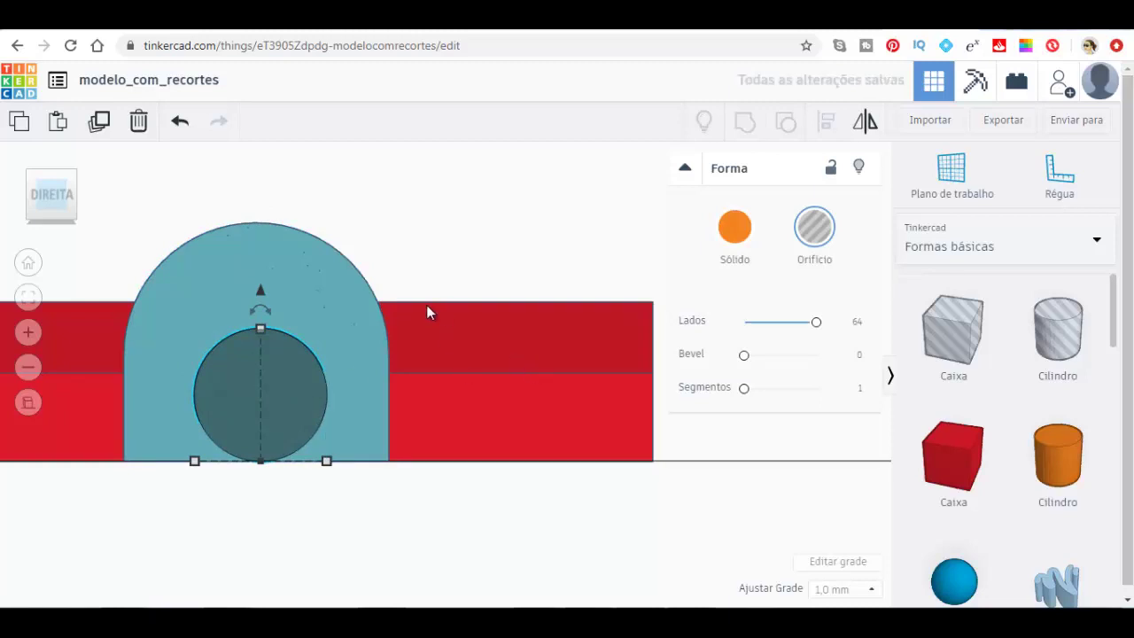
drag(259, 288, 257, 250)
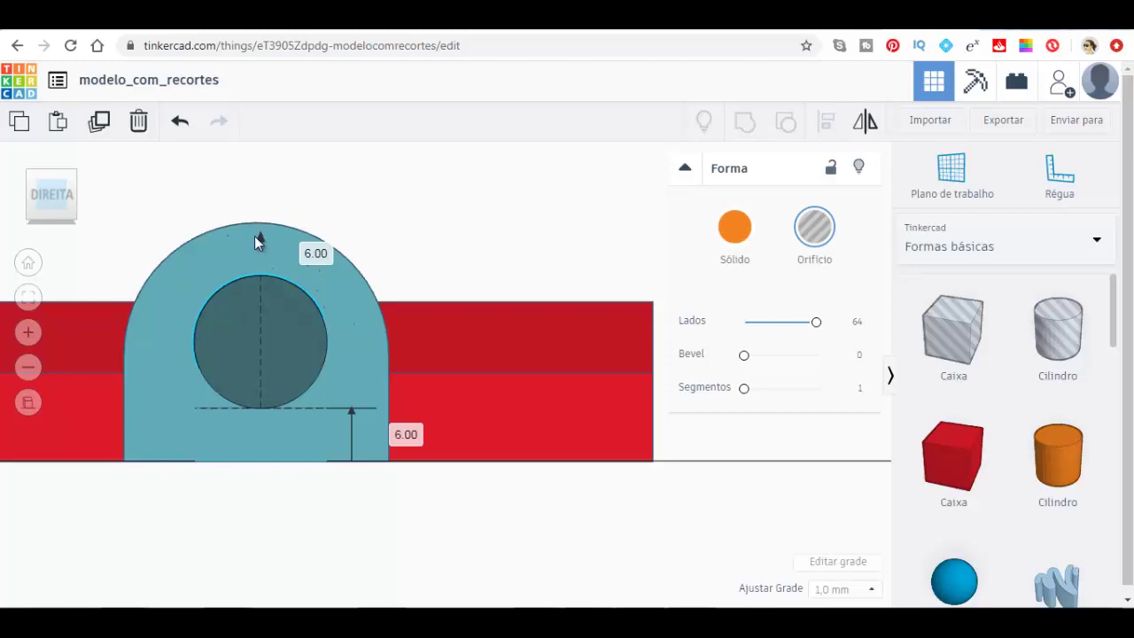
drag(254, 235, 255, 230)
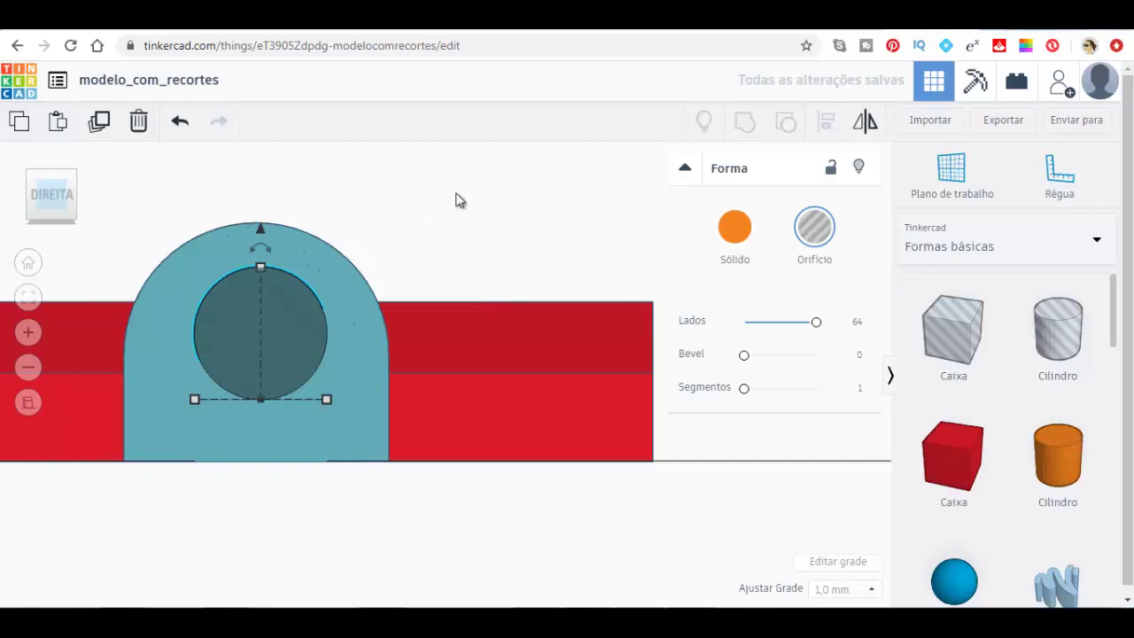
Step: Group the hole cylinder with the arch body to cut the round opening
mouse_move(52, 195)
click(73, 174)
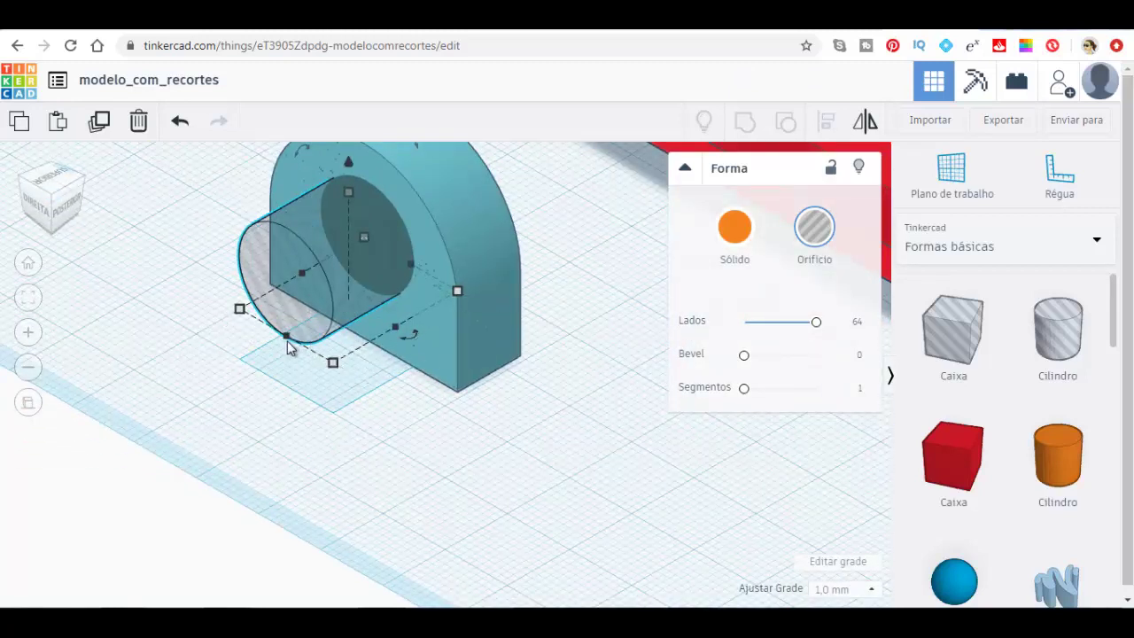
mouse_move(359, 296)
mouse_down()
mouse_move(386, 281)
mouse_move(366, 292)
mouse_up()
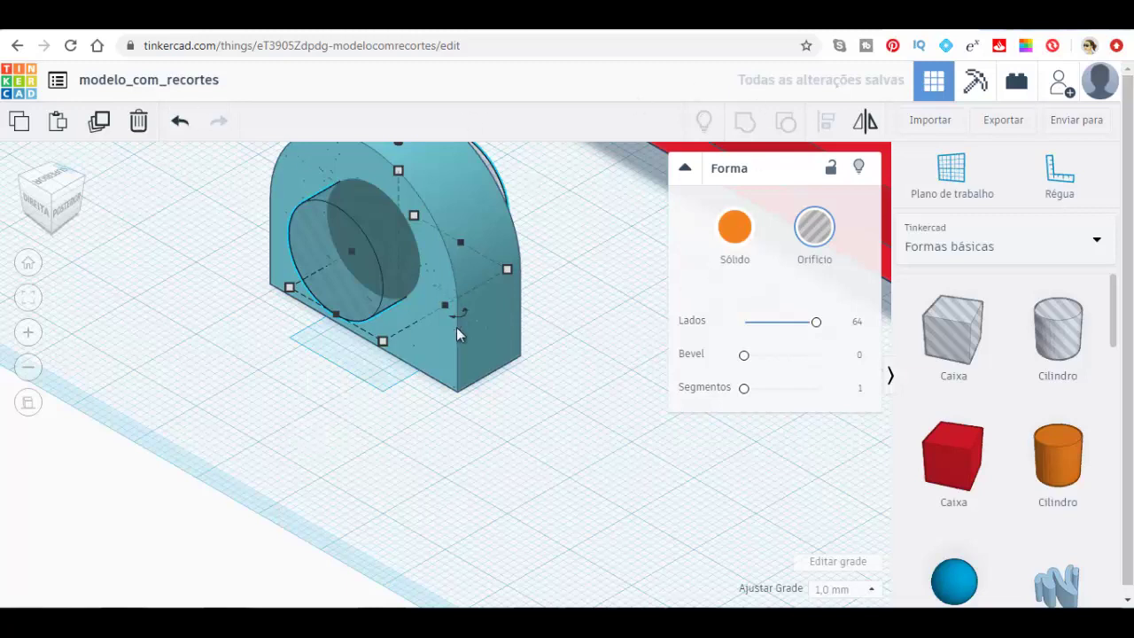
click(458, 365)
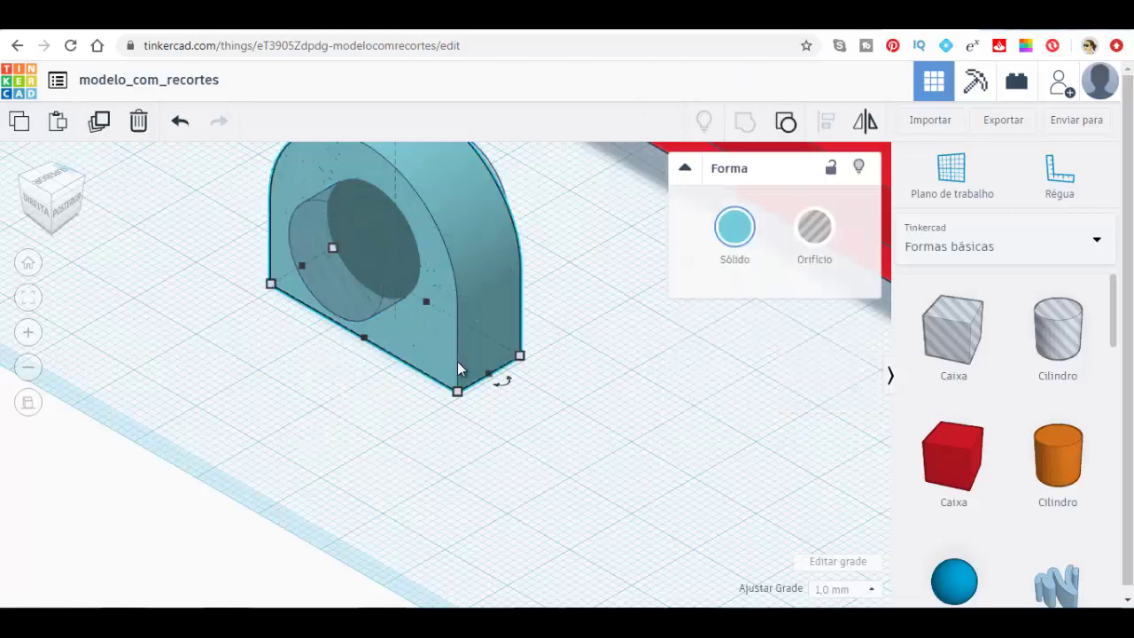
shift+click(310, 286)
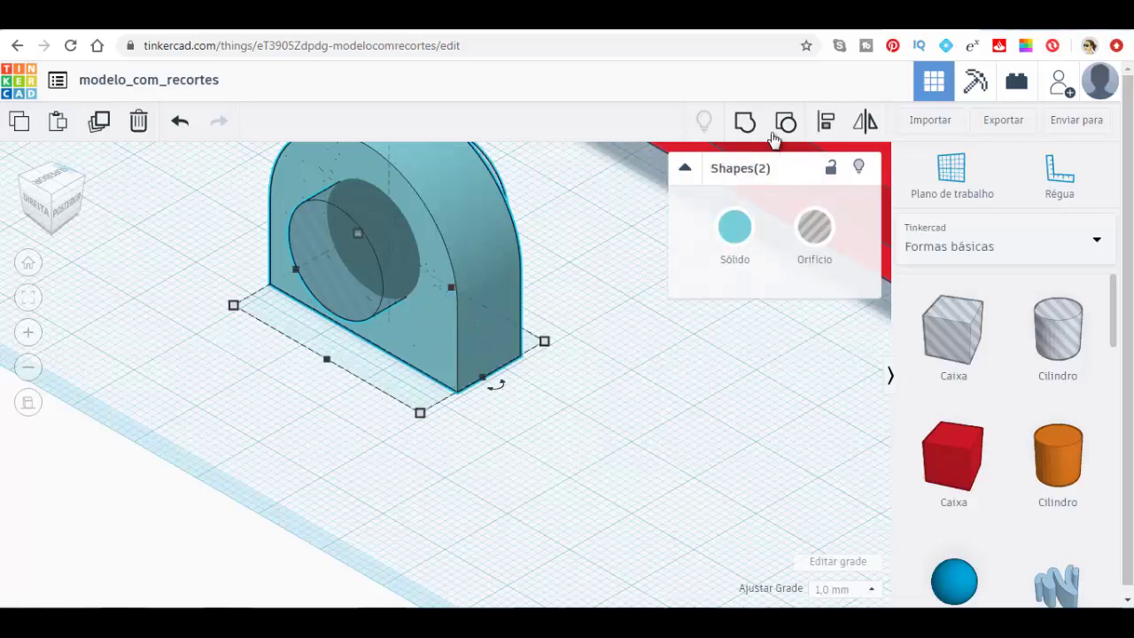
click(745, 126)
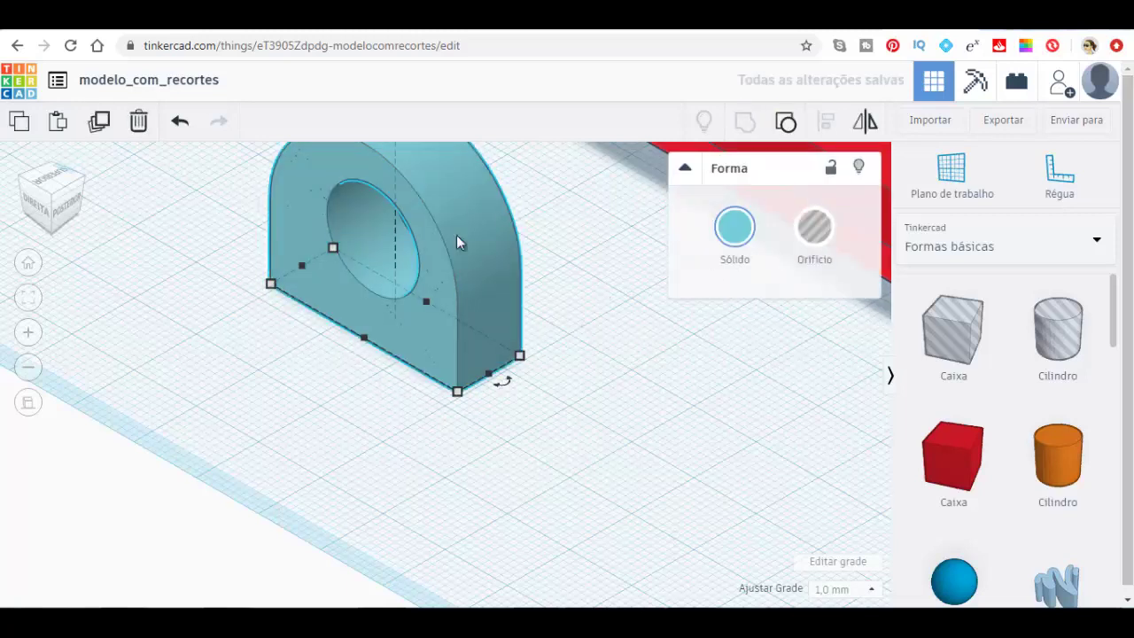
click(40, 210)
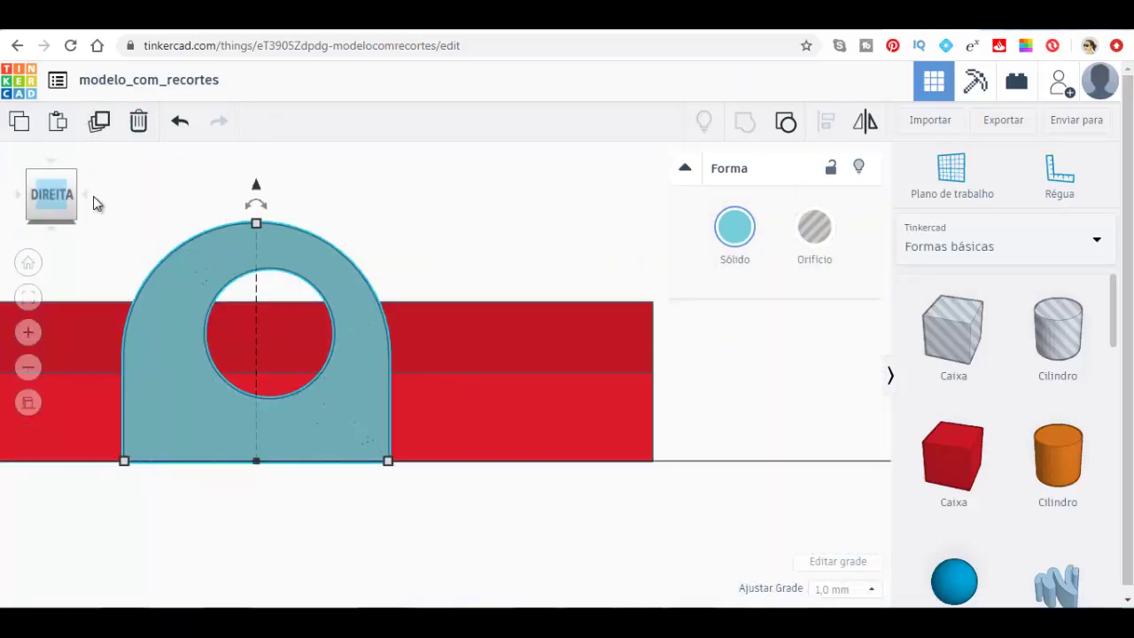
Step: Undo the hole cut and select the hole cylinder on its own
click(181, 126)
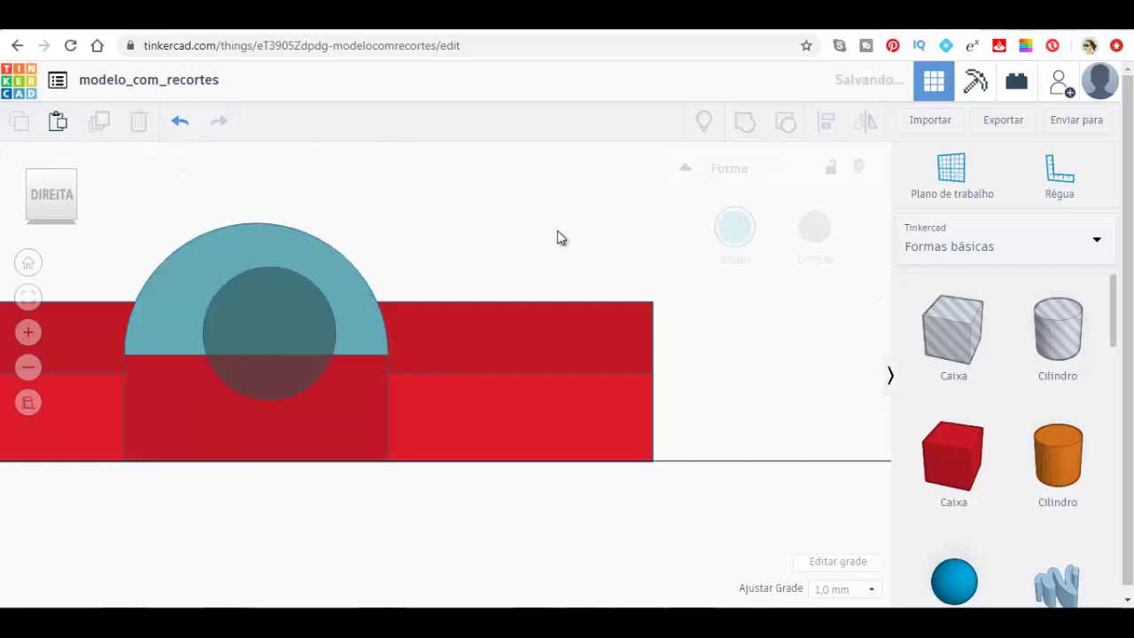
click(299, 352)
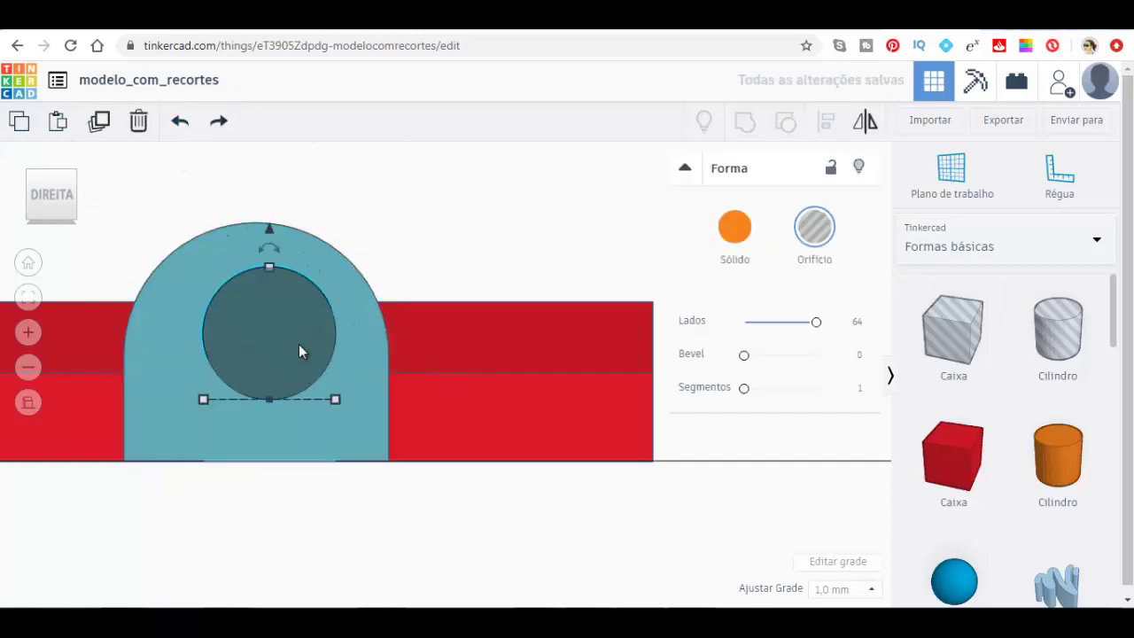
key(Left)
key(Left)
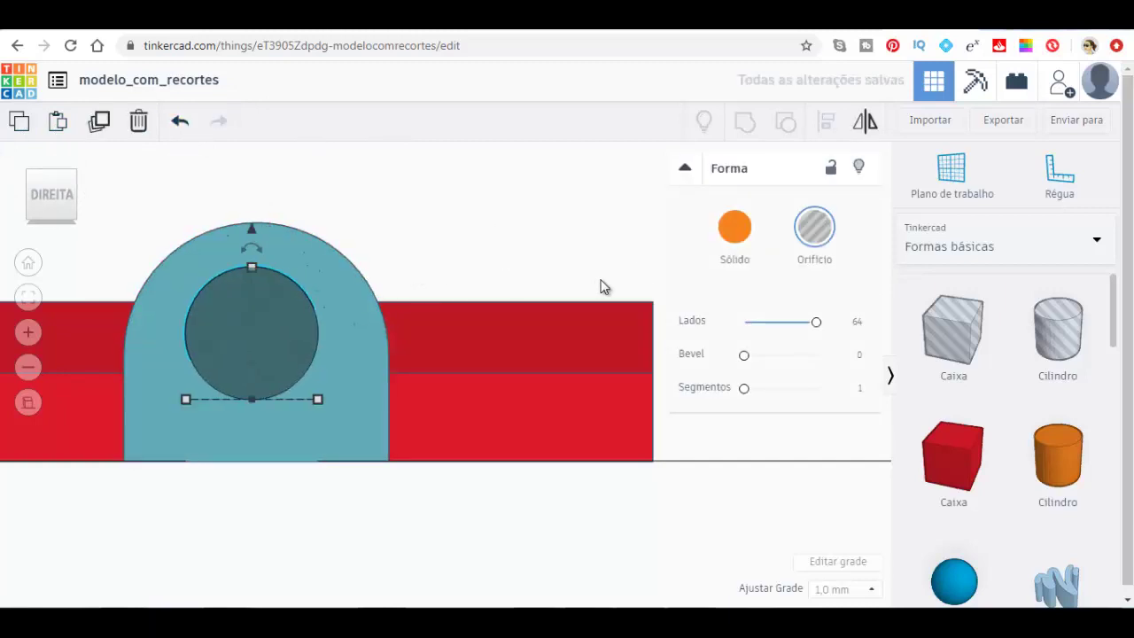
key(Right)
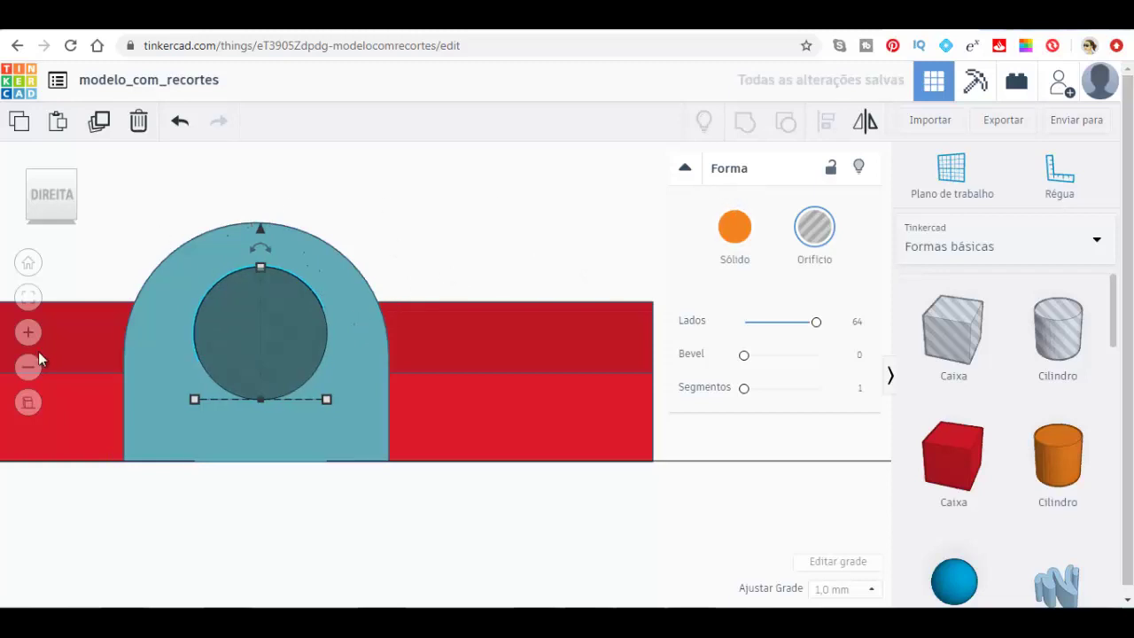
shift+click(142, 326)
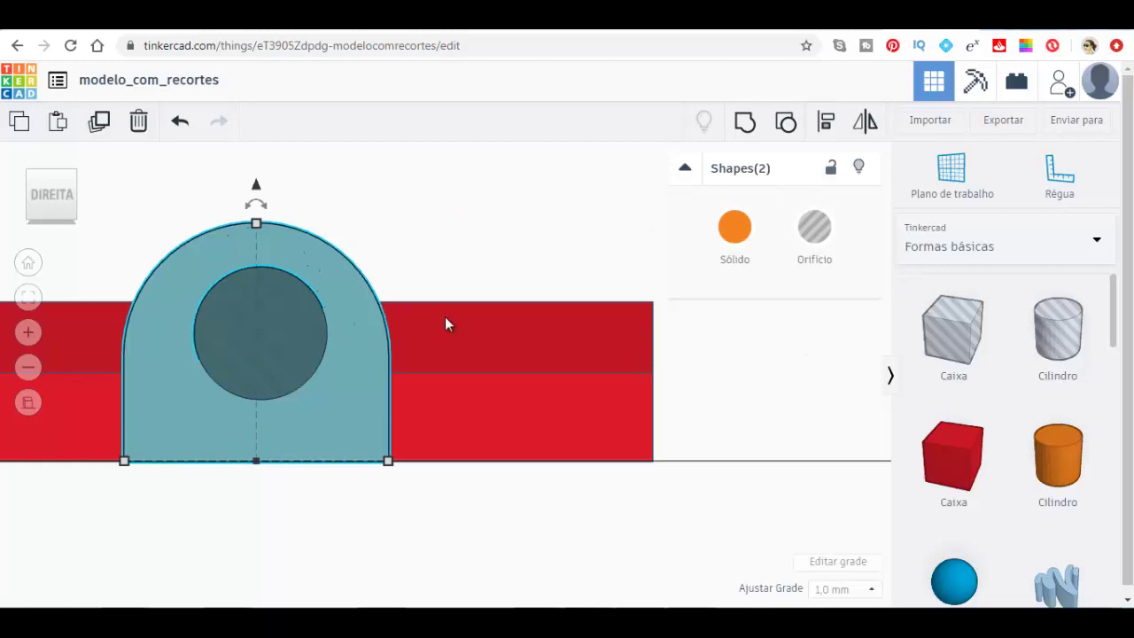
click(535, 390)
click(266, 363)
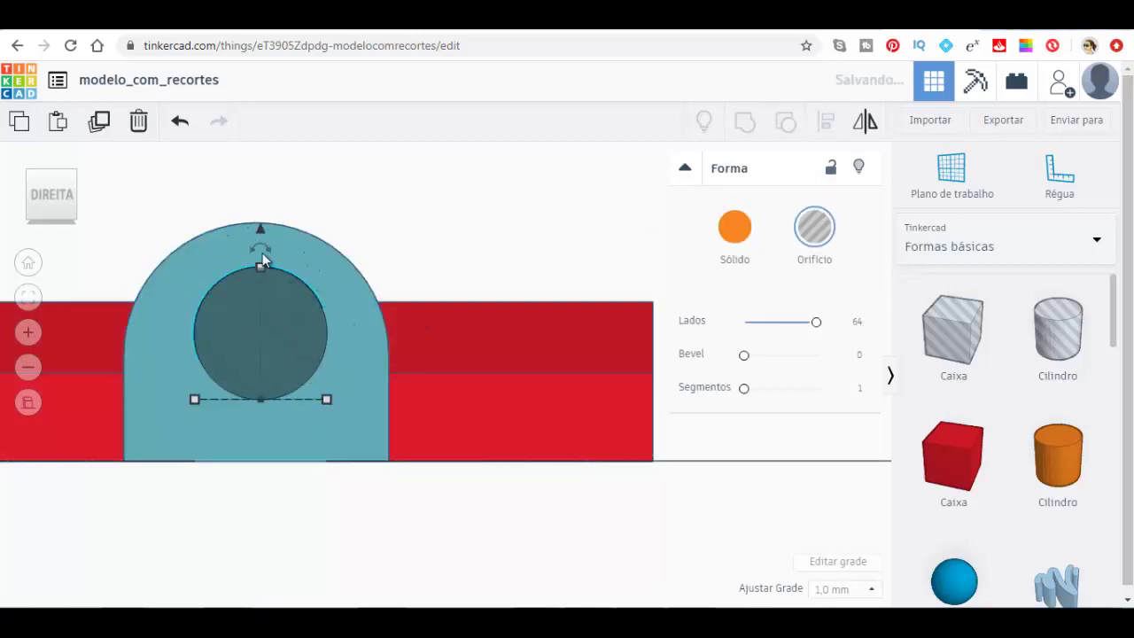
Step: Lower the hole to 5 mm elevation and centre it in the arch
drag(262, 232, 262, 251)
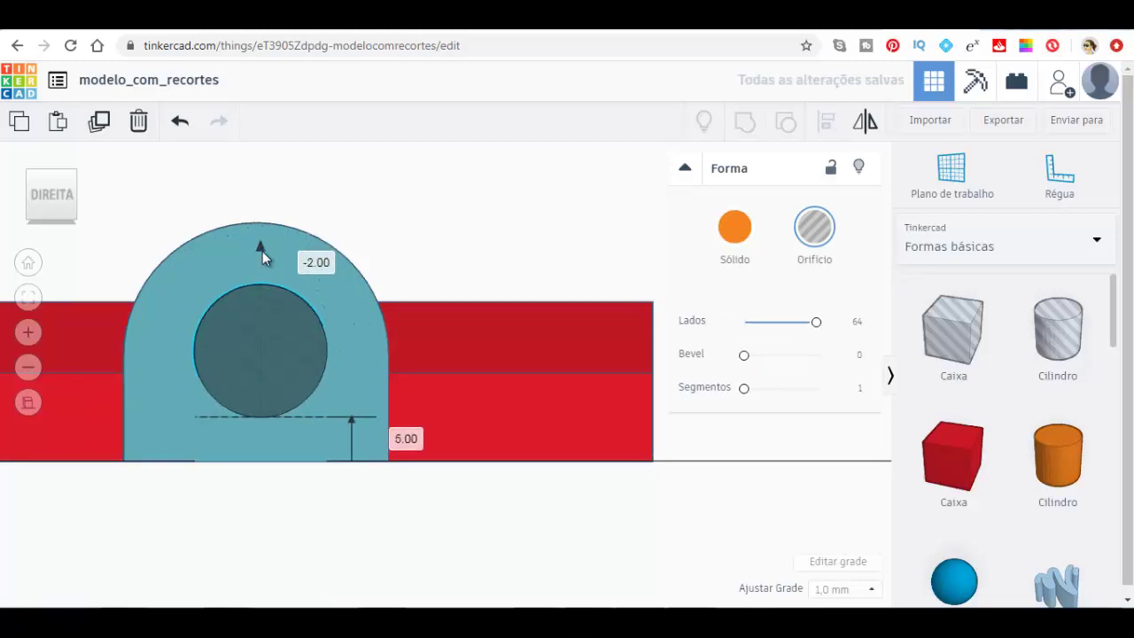
click(481, 233)
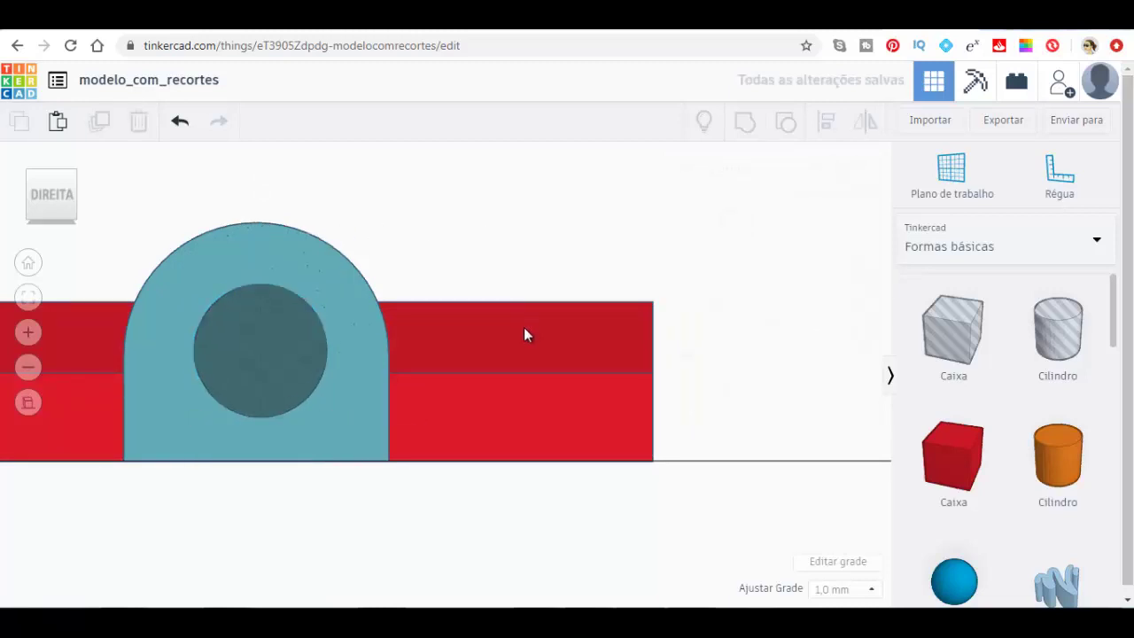
click(262, 345)
key(Left)
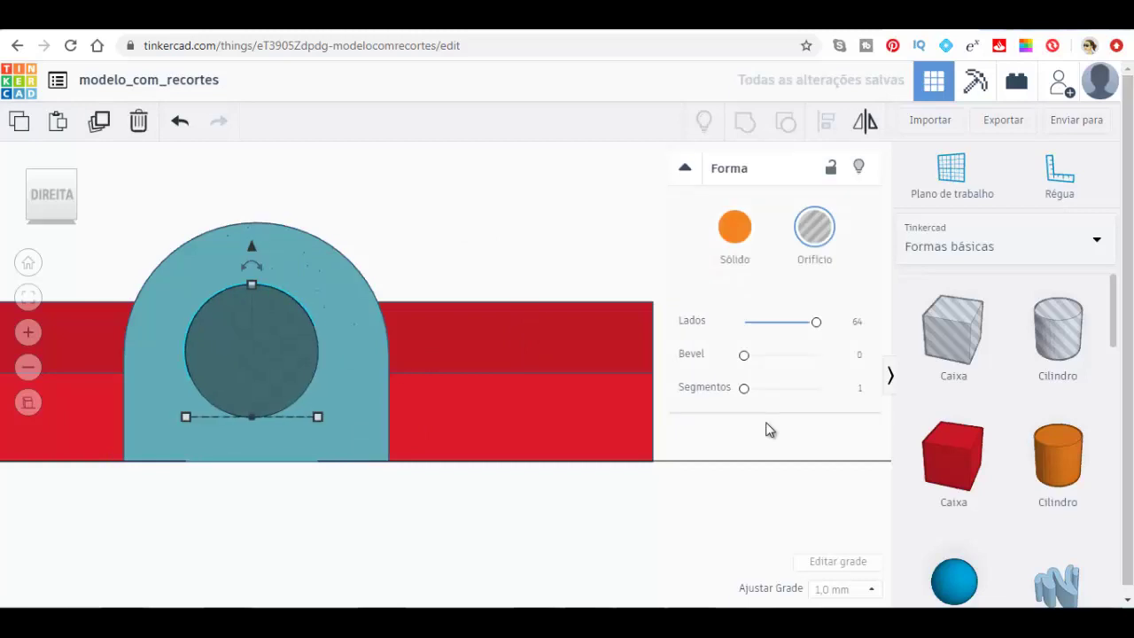
key(Right)
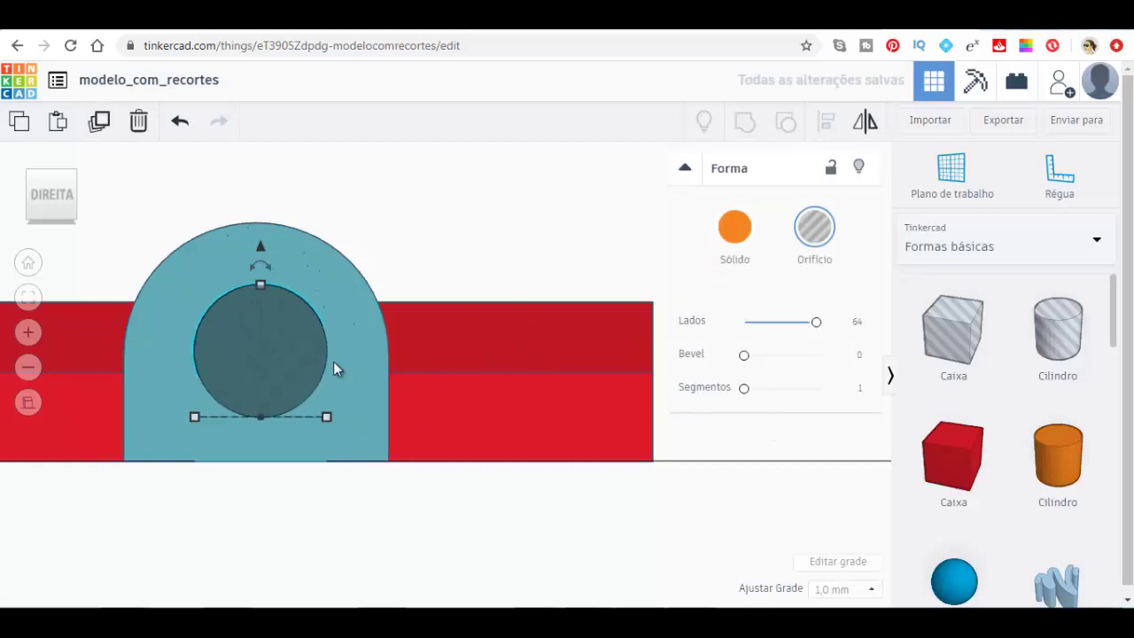
Step: Group the hole with the arch to cut it through again
scroll(461, 240, up, 3)
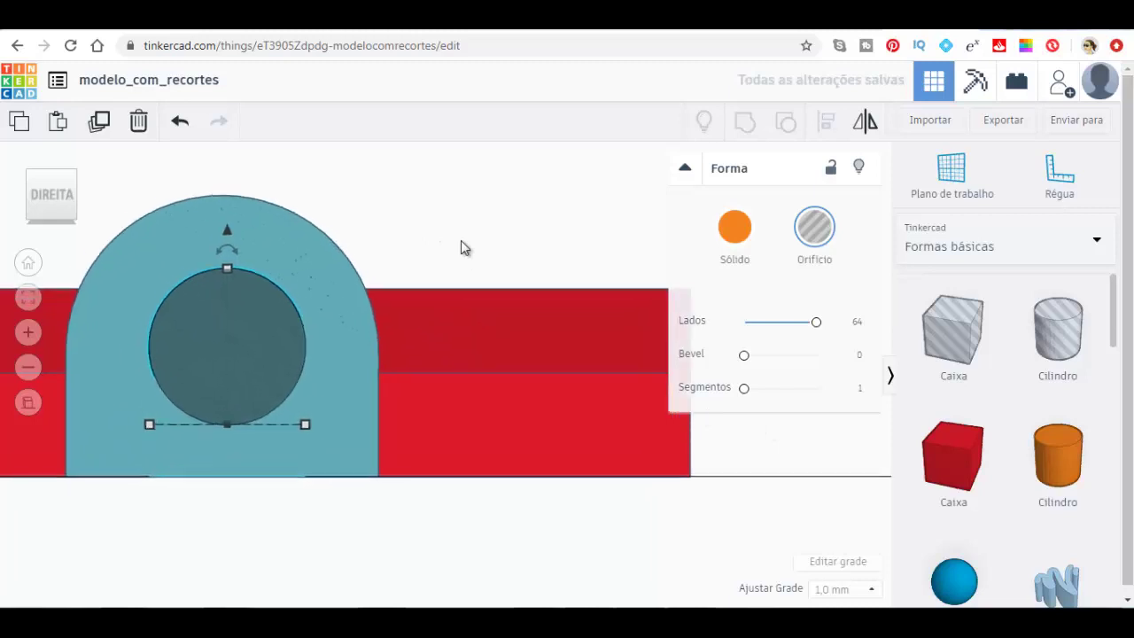
scroll(451, 231, down, 2)
scroll(451, 240, down, 1)
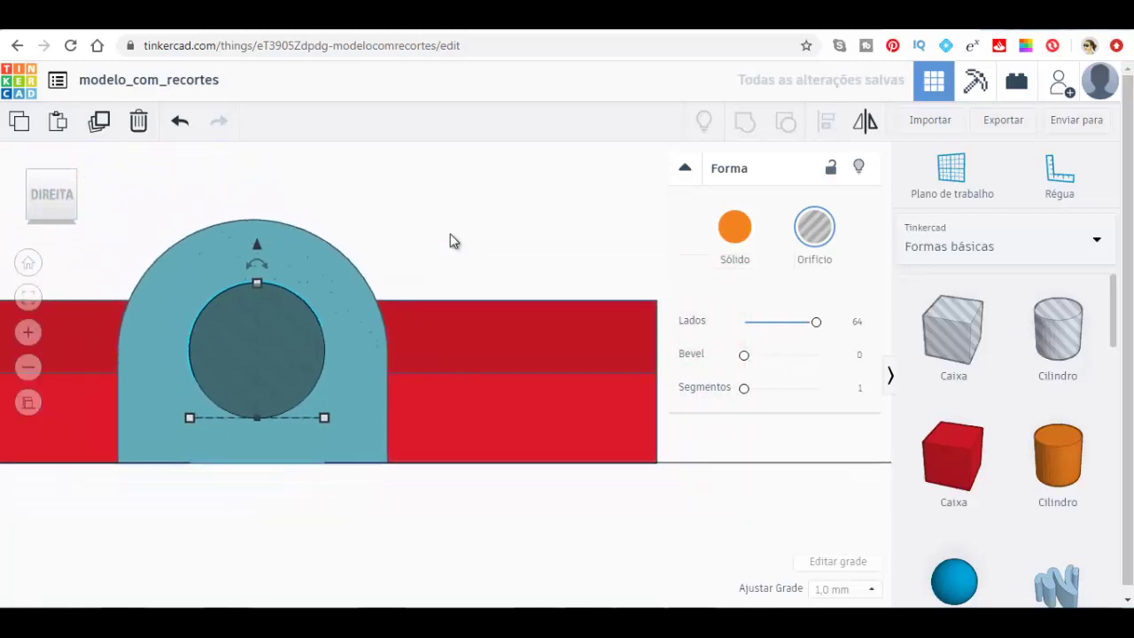
shift+click(169, 344)
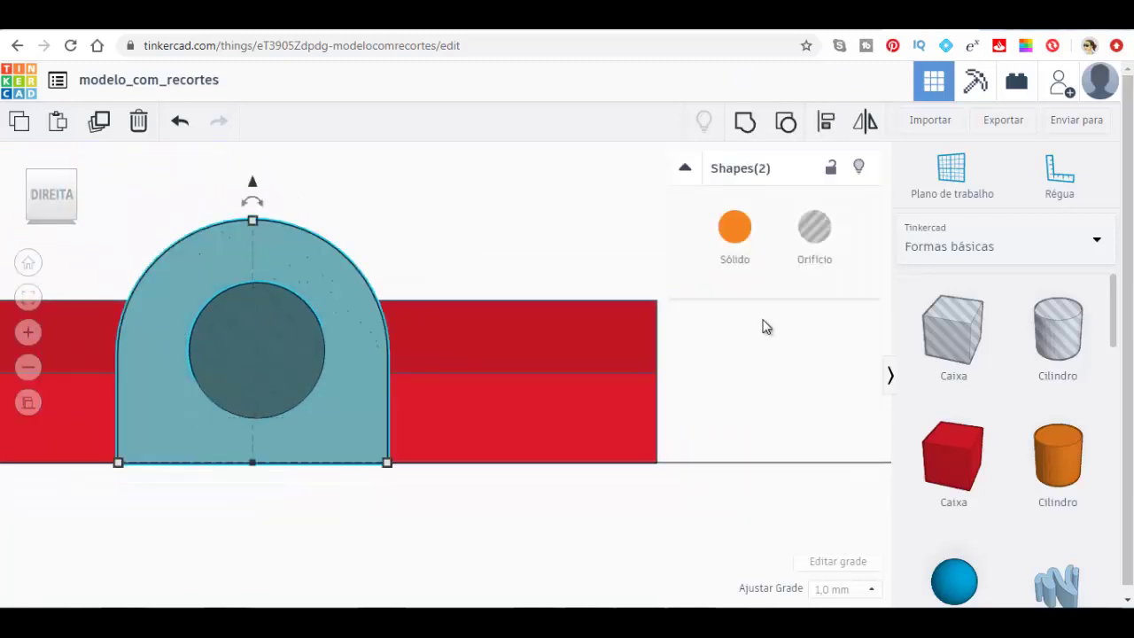
click(758, 131)
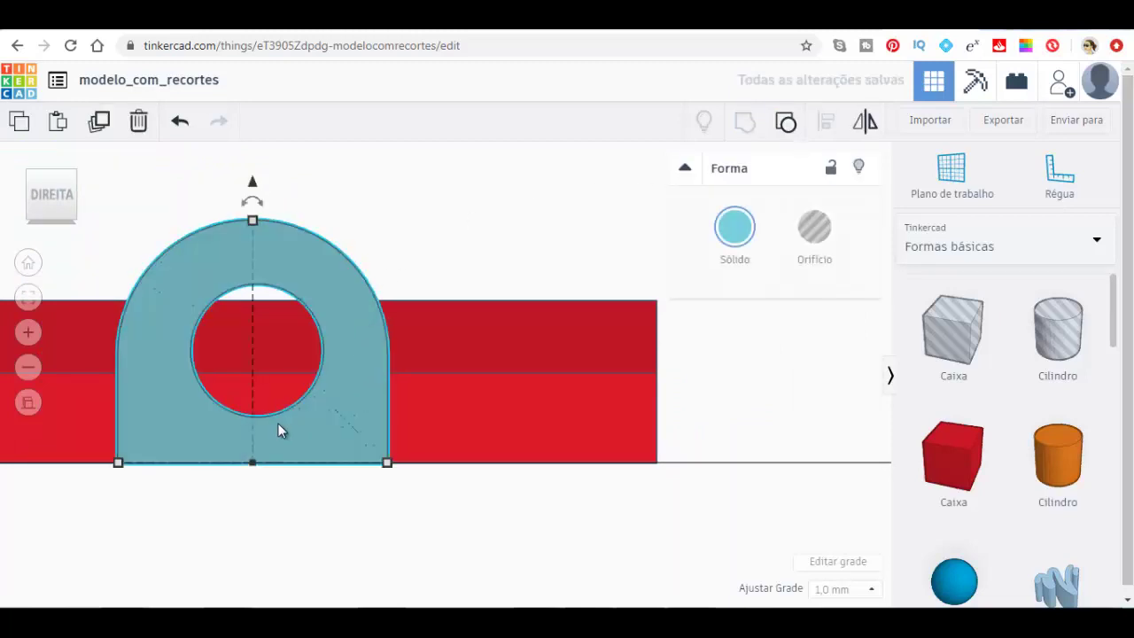
Step: Raise the holed lug to 18 mm, set it on the red plate, and duplicate it
drag(252, 188, 275, 29)
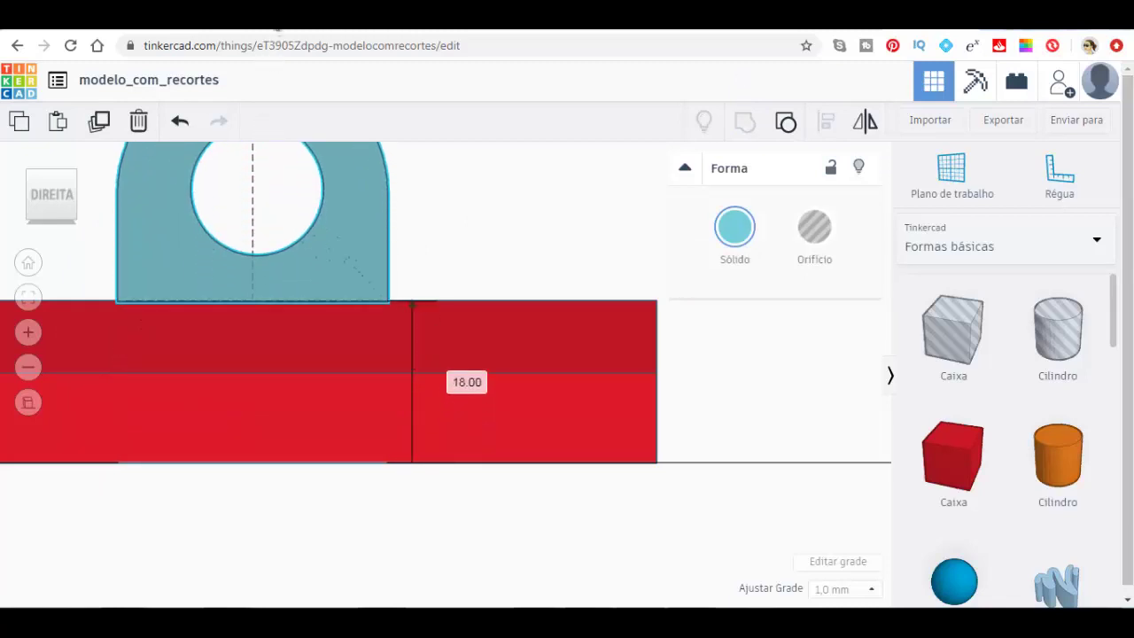
scroll(424, 366, up, 2)
scroll(420, 372, down, 2)
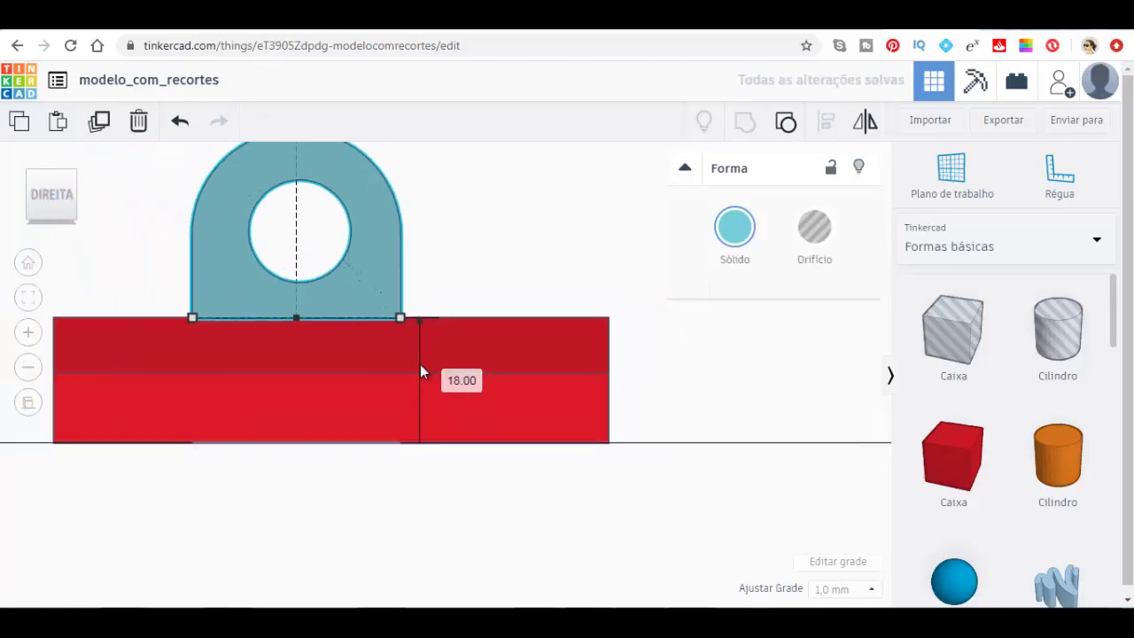
click(71, 180)
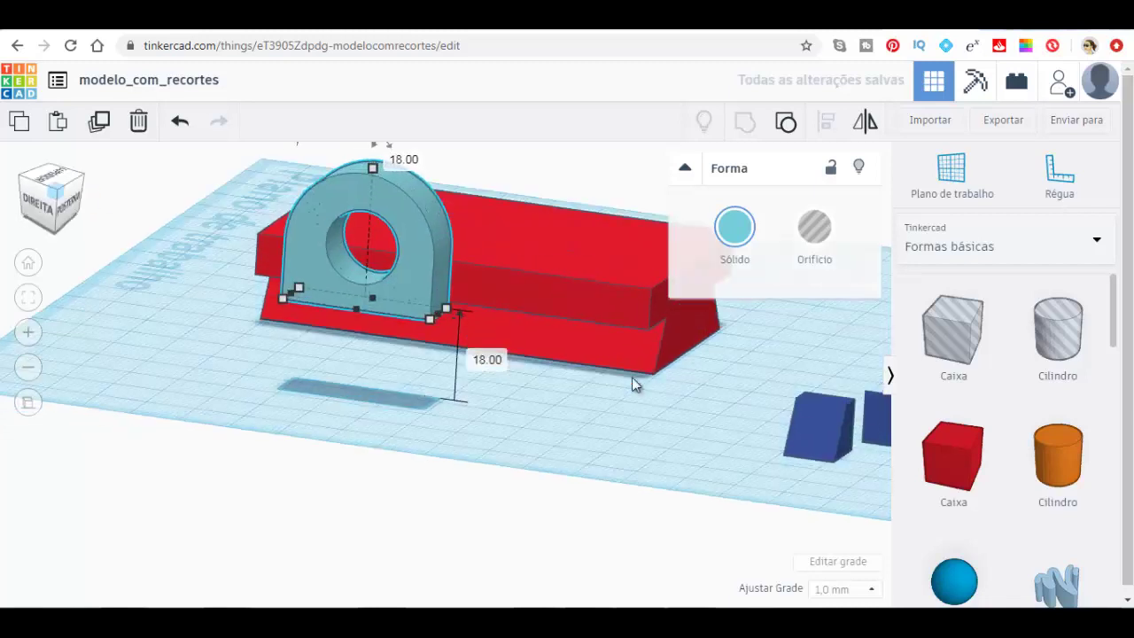
mouse_move(520, 398)
middle_down()
mouse_move(468, 449)
mouse_move(145, 502)
middle_up()
click(240, 344)
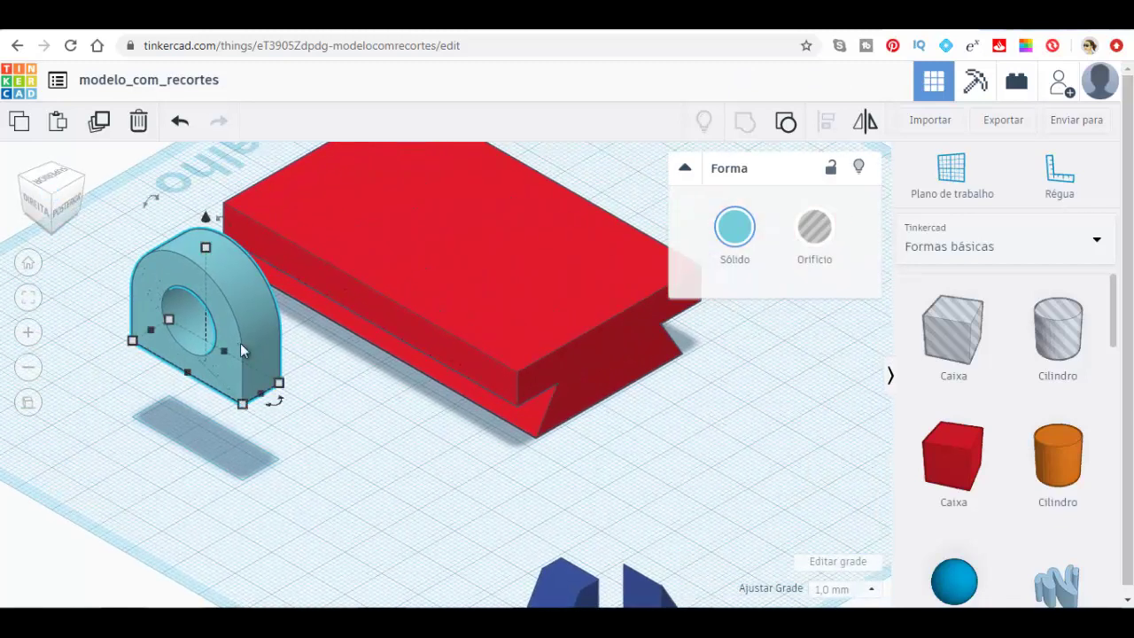
drag(216, 386, 489, 348)
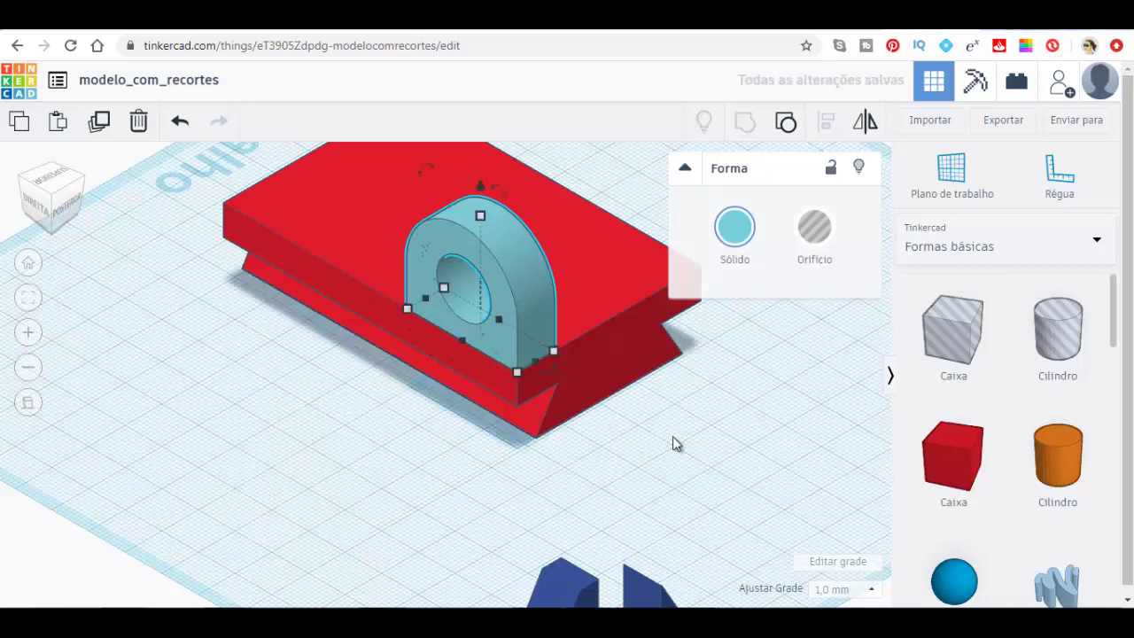
scroll(210, 443, down, 3)
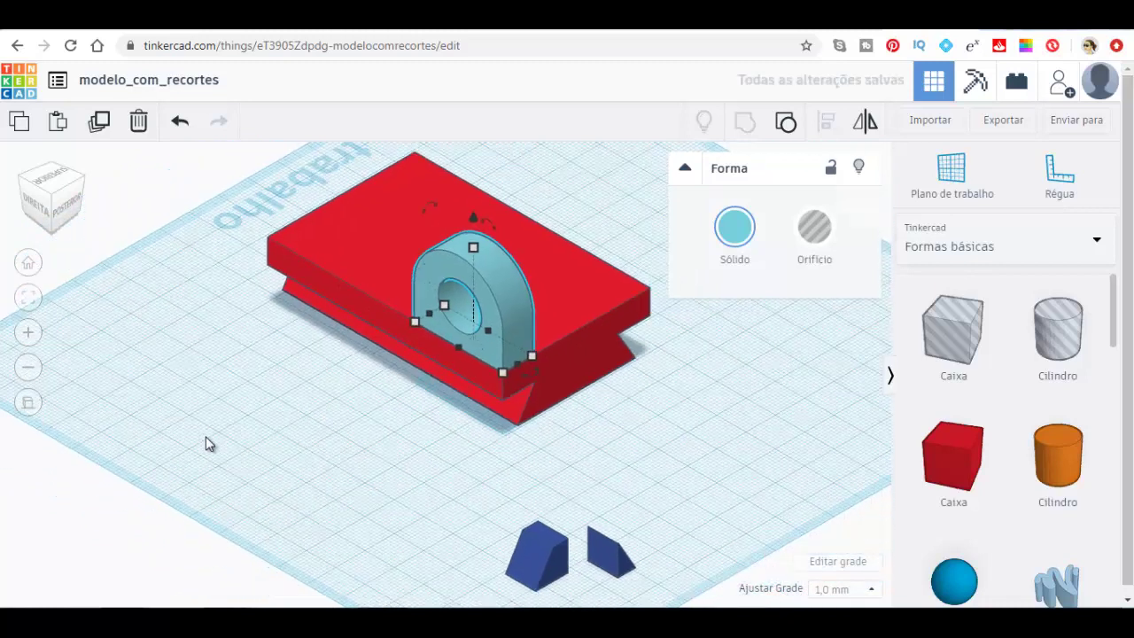
click(97, 129)
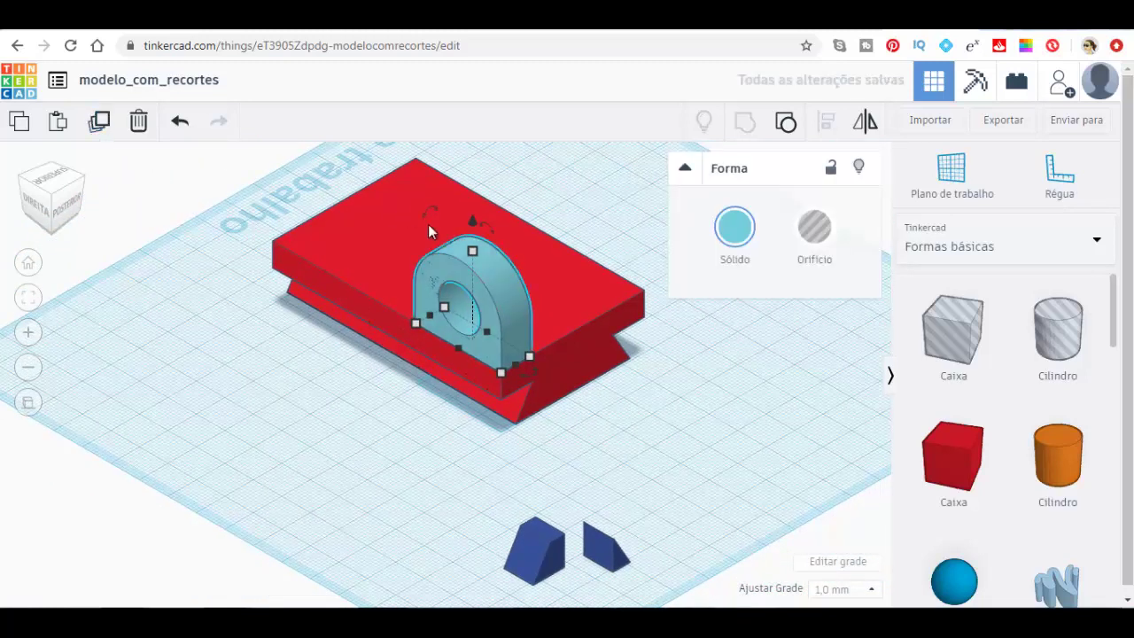
Step: Move the copied lug to the plate's far side and group both lugs with the plate
drag(474, 319, 570, 266)
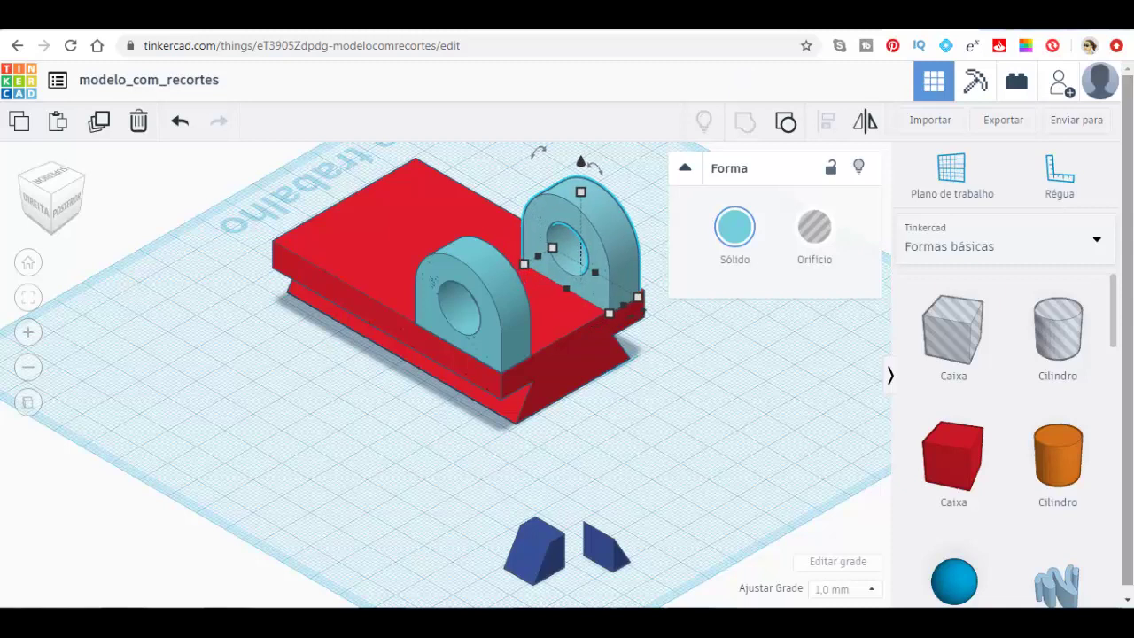
drag(571, 266, 582, 256)
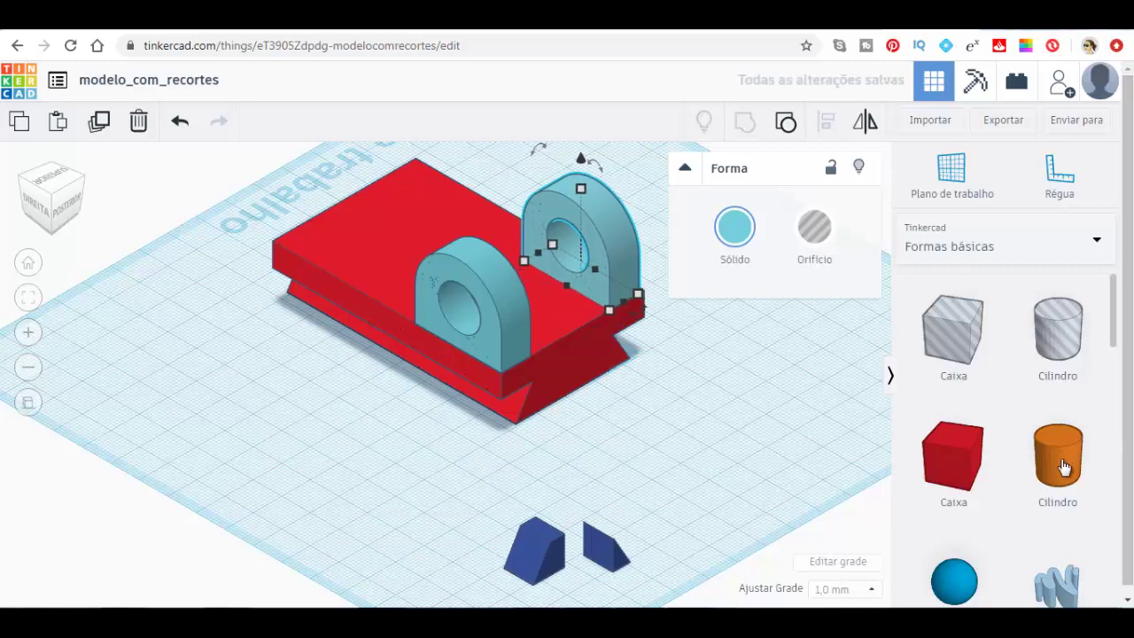
shift+click(510, 331)
shift+click(581, 367)
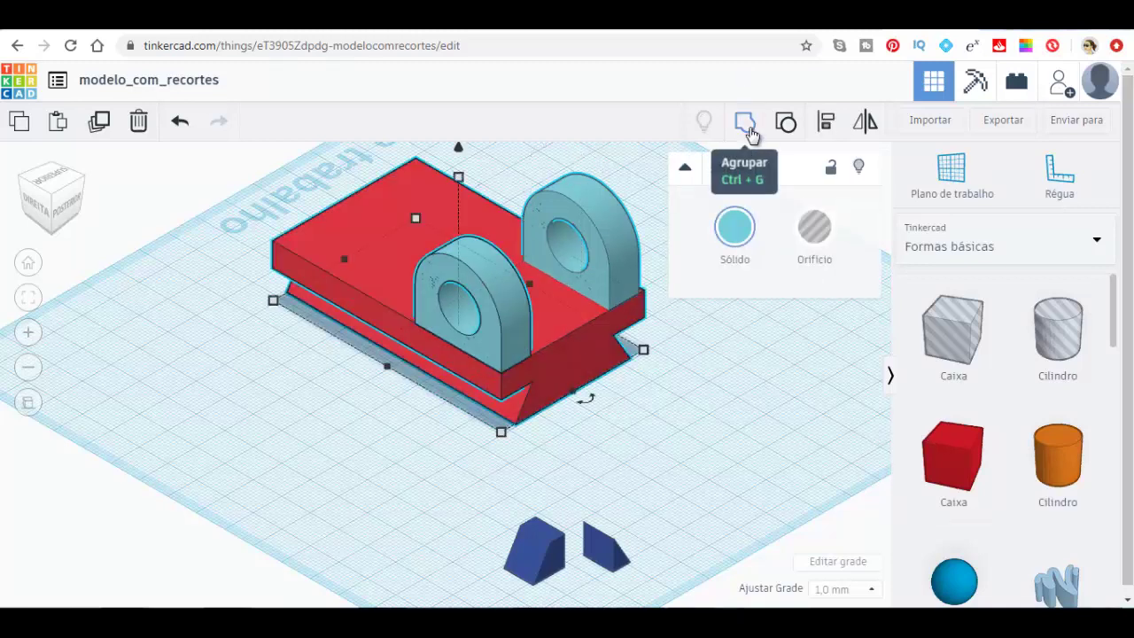
click(750, 131)
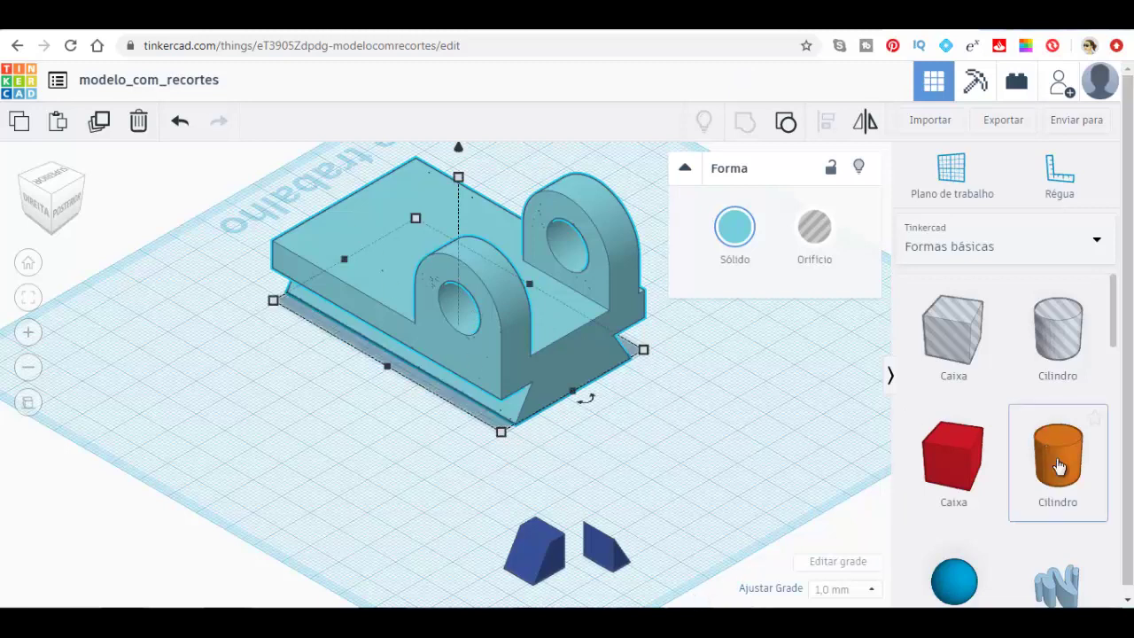
Step: Add a rounded-roof shape and rotate it 90° to stand upright as a half-cylinder
scroll(1079, 416, down, 1)
scroll(1081, 394, down, 3)
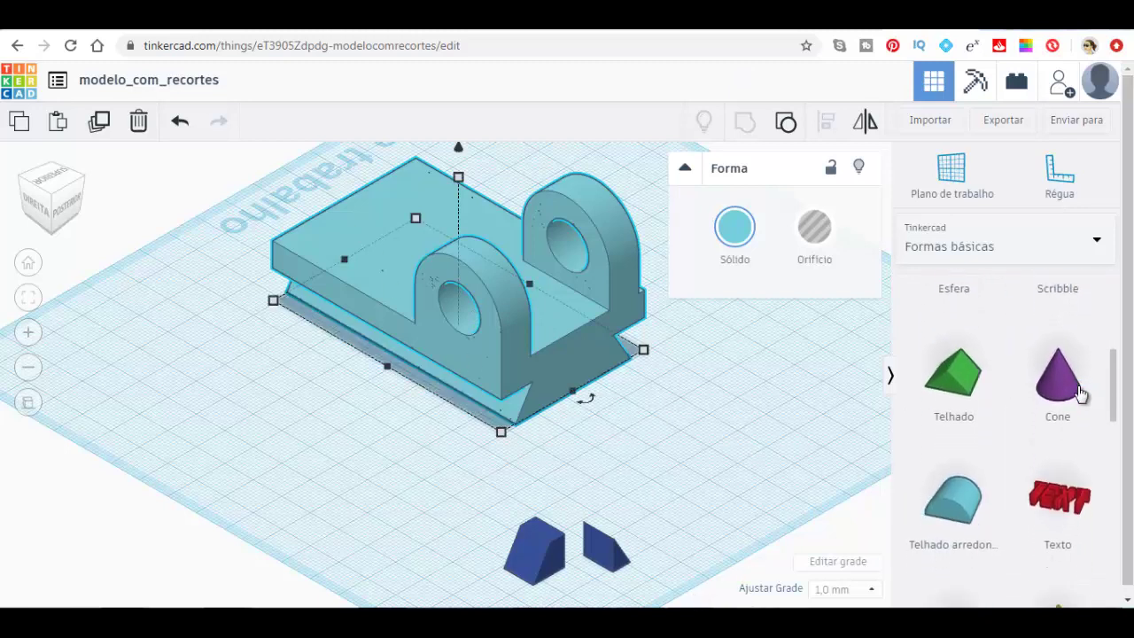
scroll(1080, 399, down, 1)
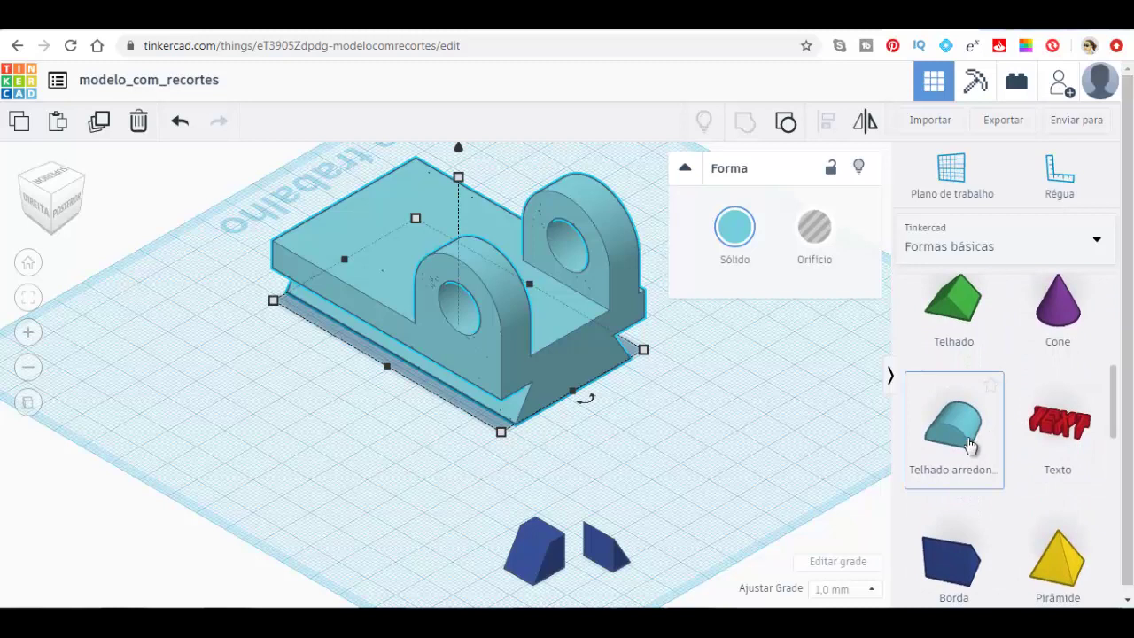
drag(970, 444, 298, 454)
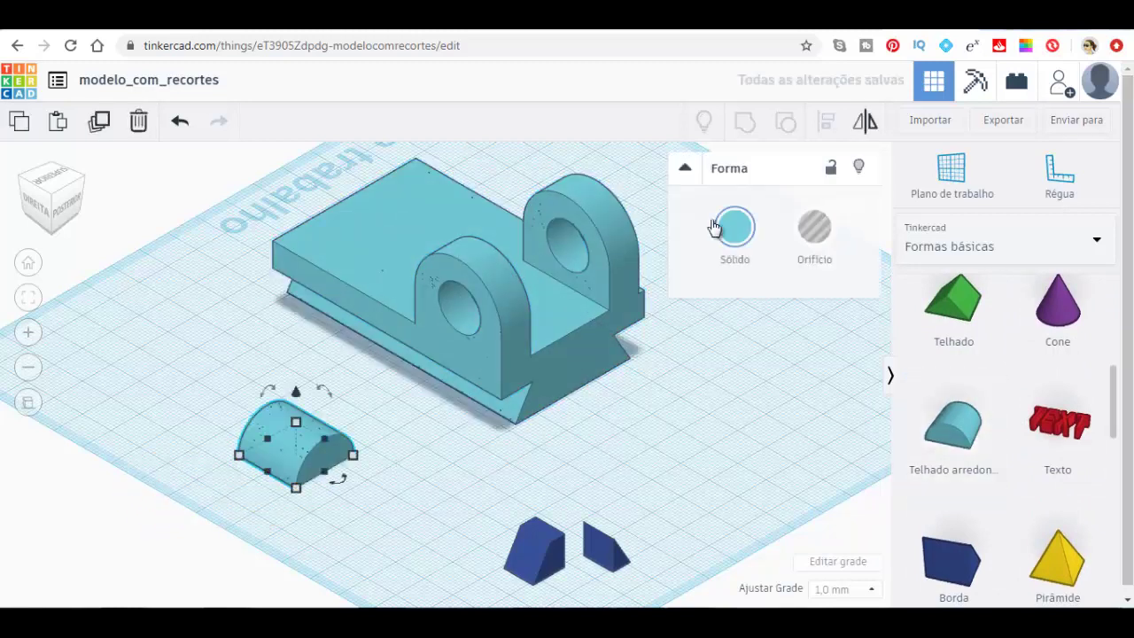
click(687, 173)
click(687, 171)
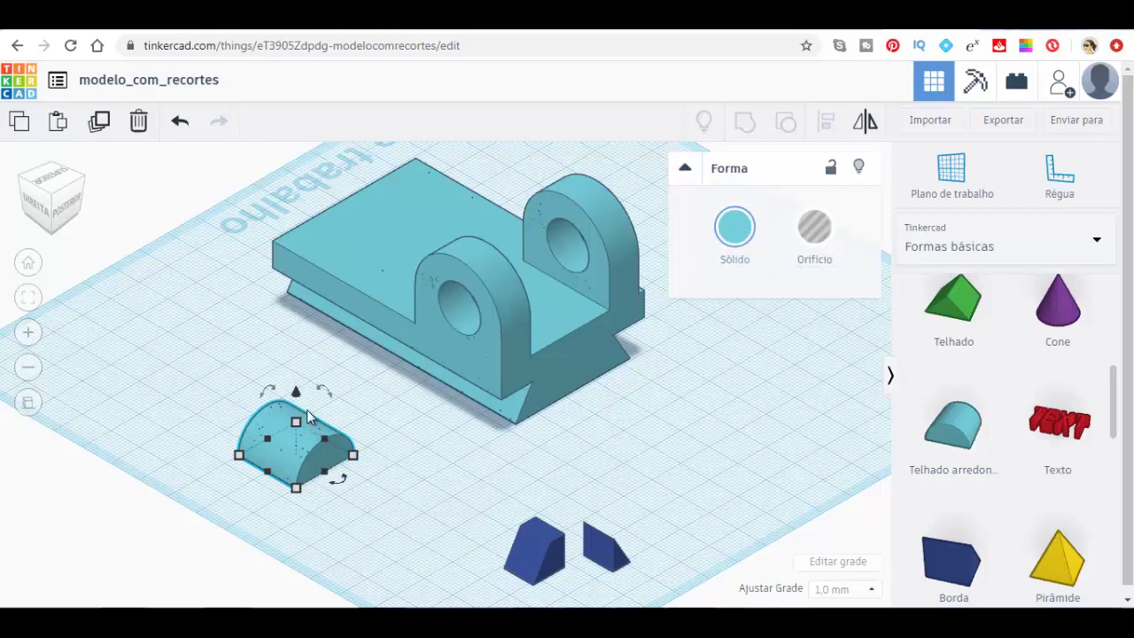
drag(327, 390, 331, 377)
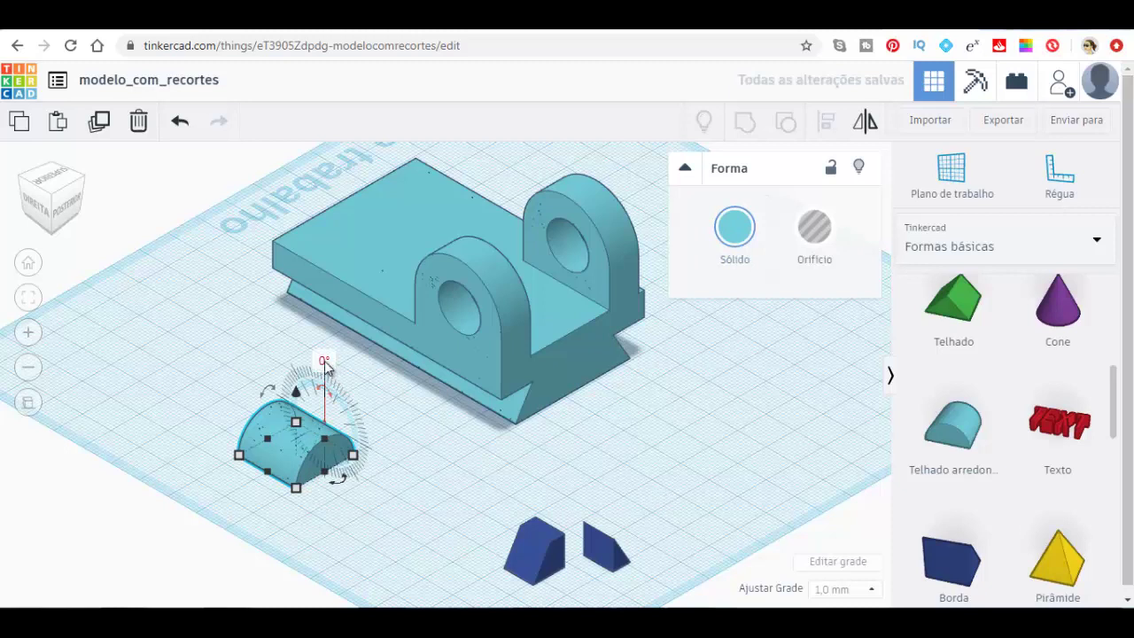
key(Return)
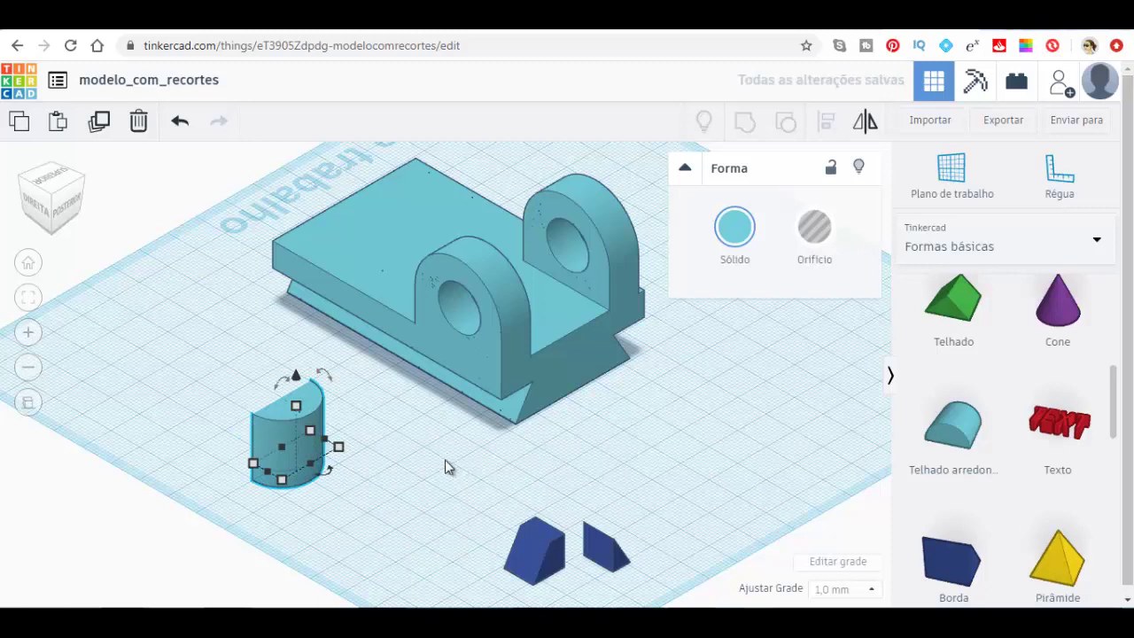
Step: Duplicate the half-cylinder, nudge the copy aside, then delete it
click(99, 121)
key(Left)
key(Left)
key(Left)
key(Left)
key(Left)
key(Left)
key(Left)
key(Left)
key(Left)
key(Left)
key(Left)
key(Left)
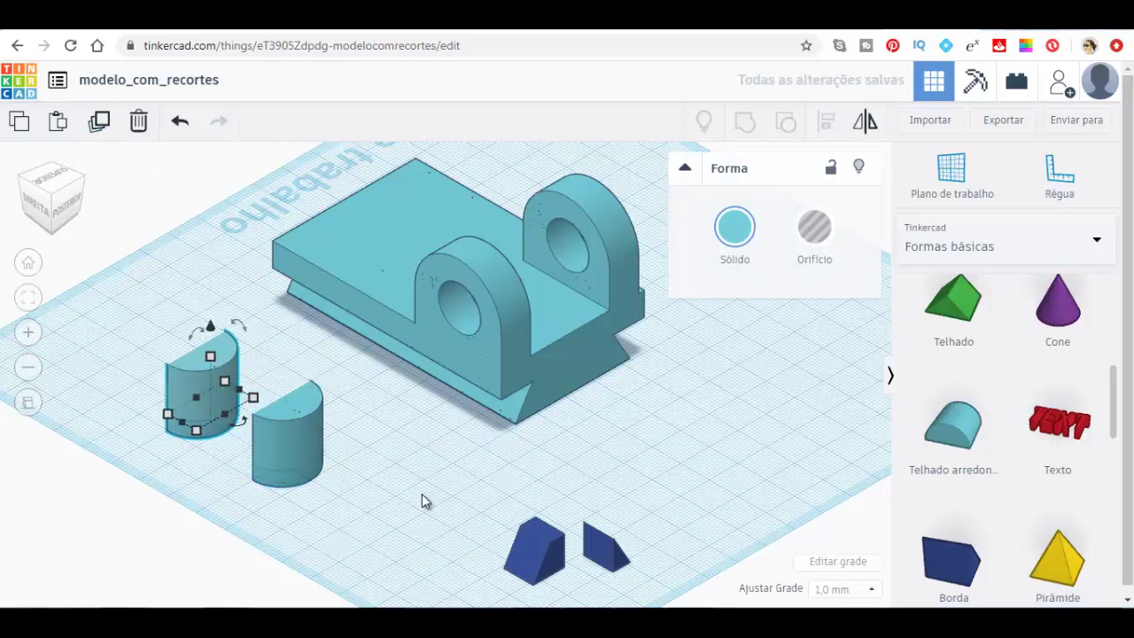
key(Delete)
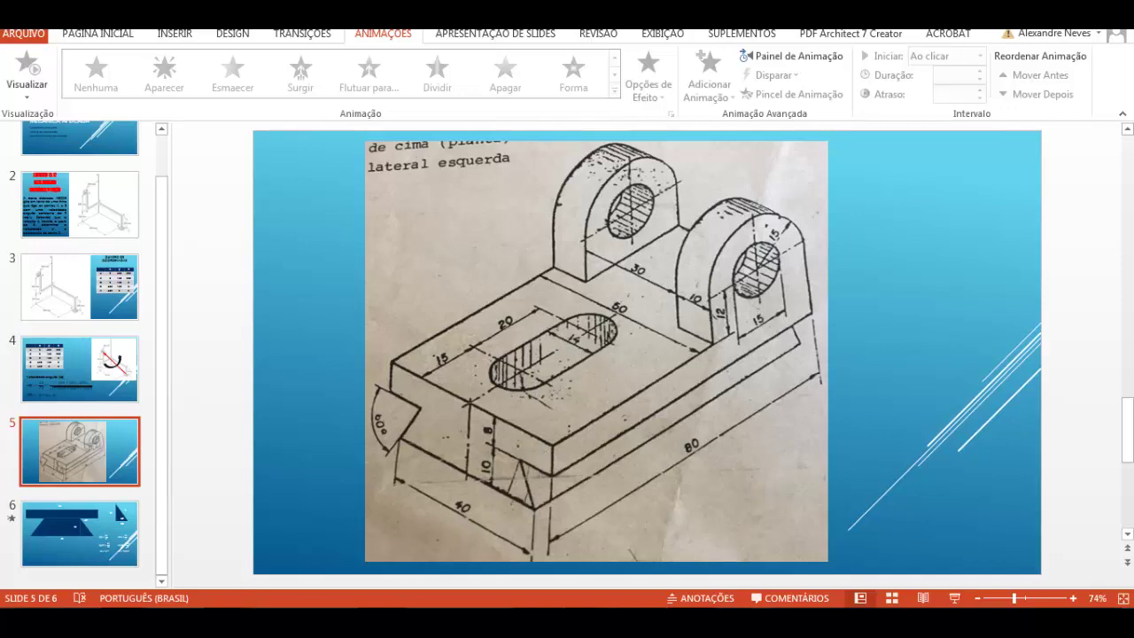
Step: Switch from the slide 5 bracket drawing back to the Tinkercad model
click(344, 539)
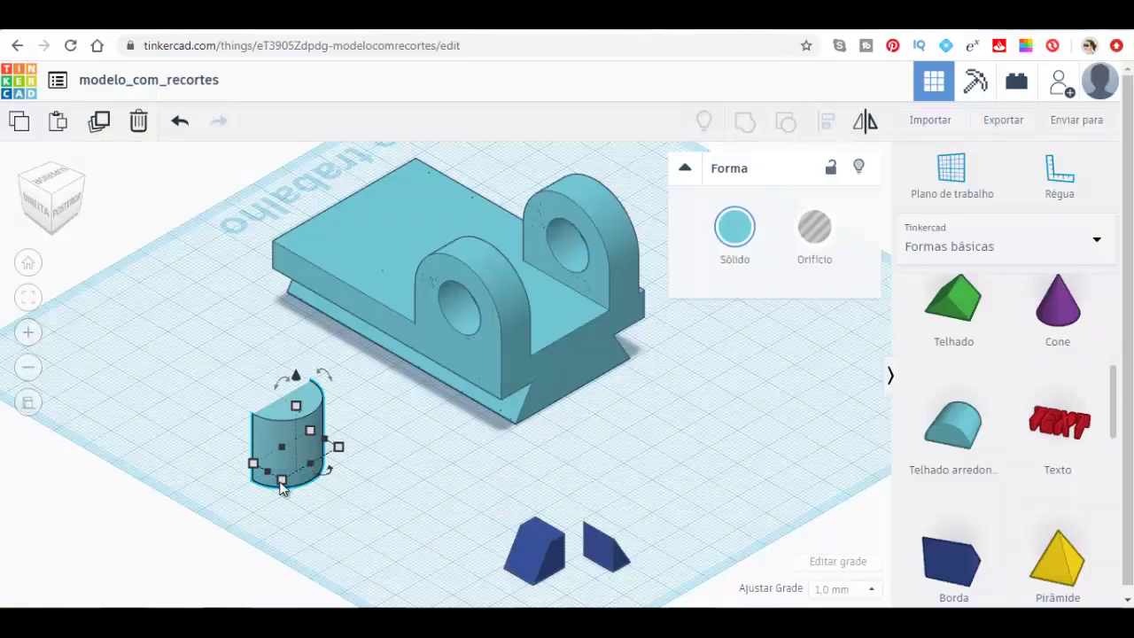
Step: Resize the half-cylinder to 14 mm by 14 mm with a 7 mm dimension
click(367, 494)
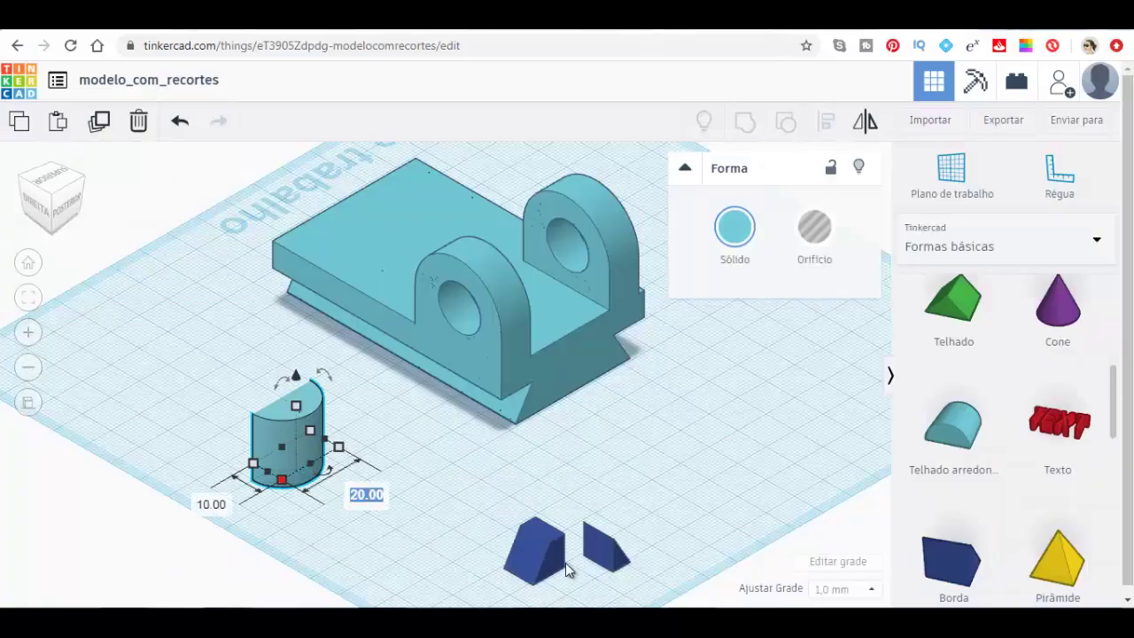
text(14)
key(Return)
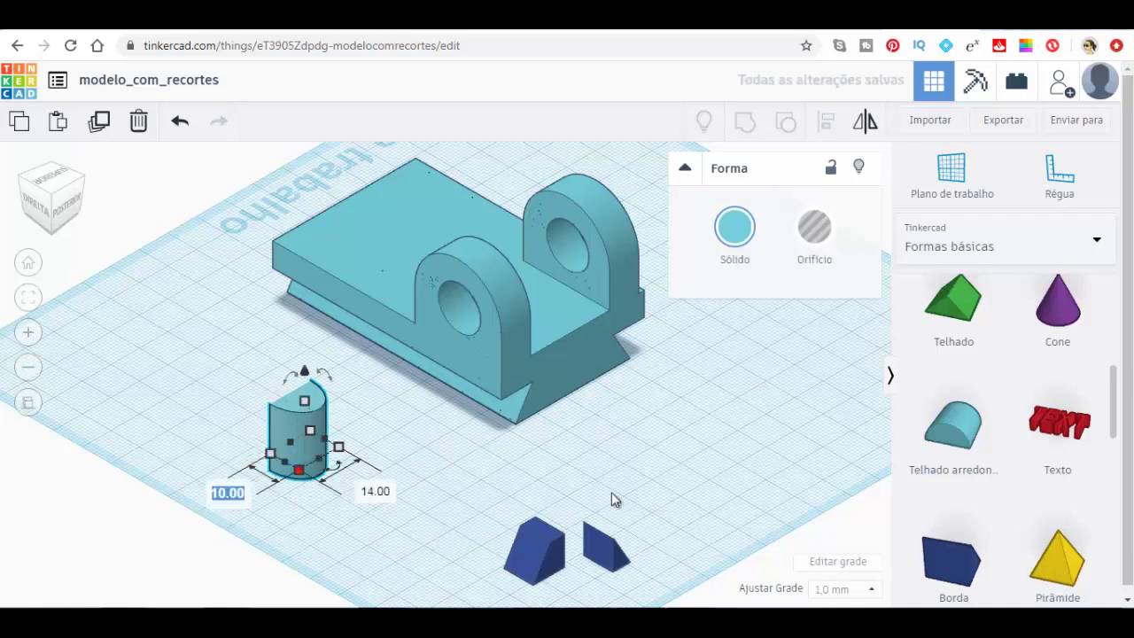
text(14)
key(Return)
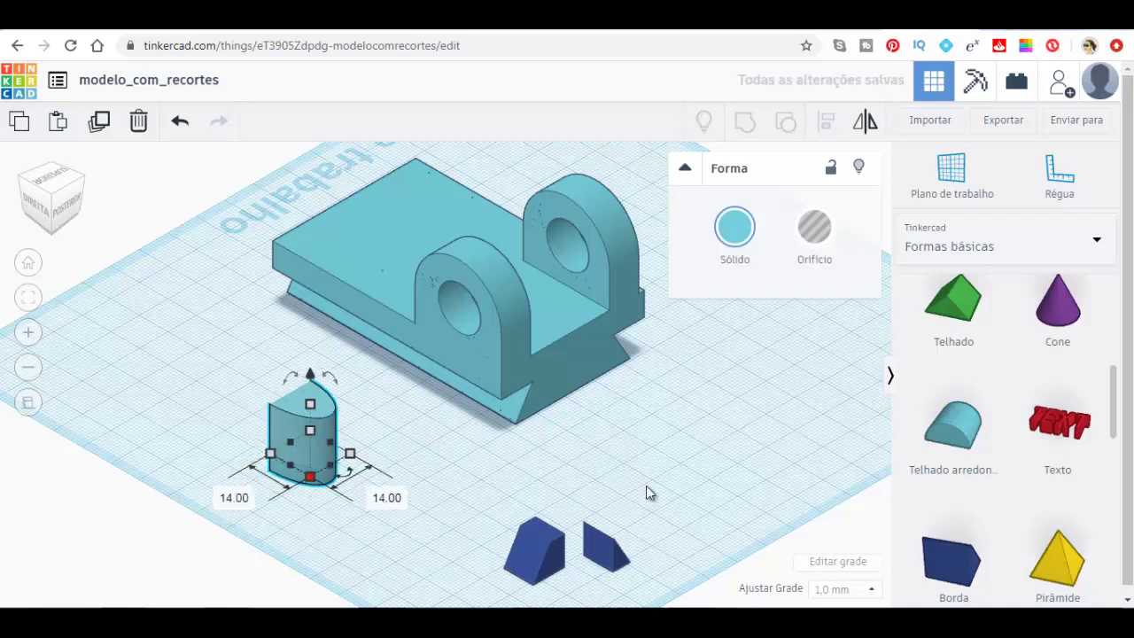
click(236, 497)
text(7)
key(Return)
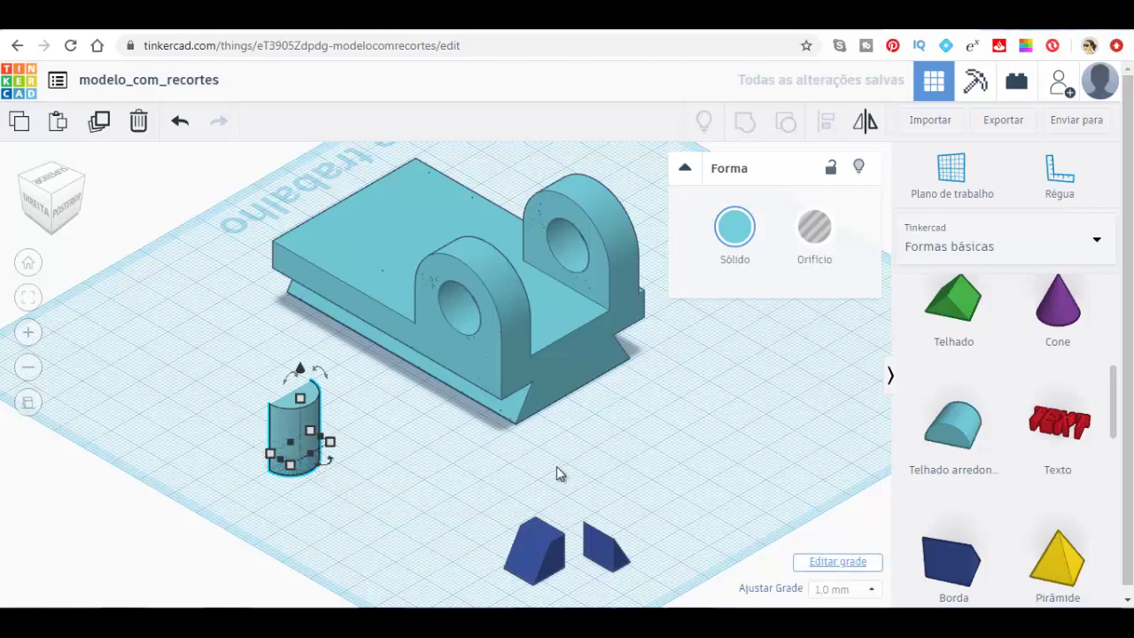
Step: Duplicate the half-cylinder, move the copy aside, and turn it 180°
click(98, 121)
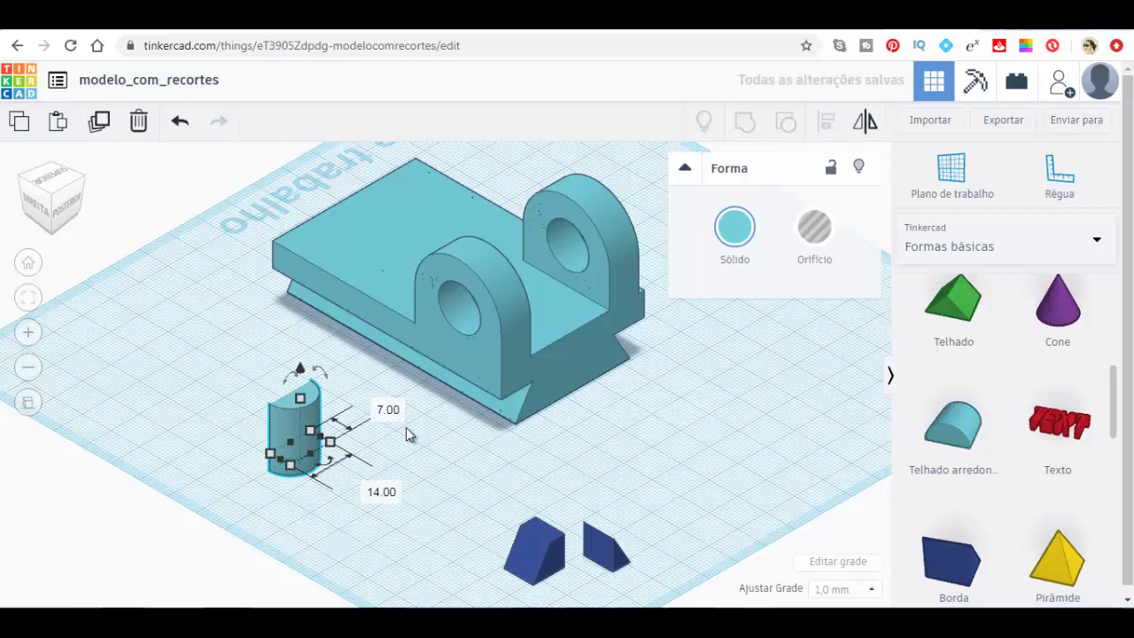
key(Up)
key(Up)
key(Up)
key(Up)
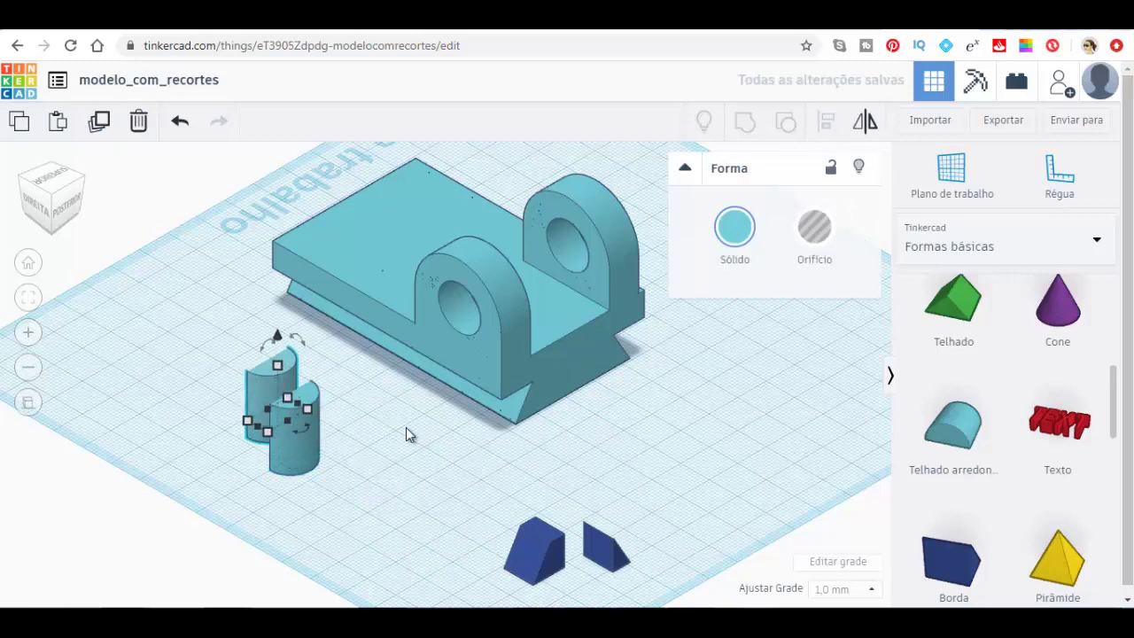
key(Up)
key(Up)
key(Up)
key(Up)
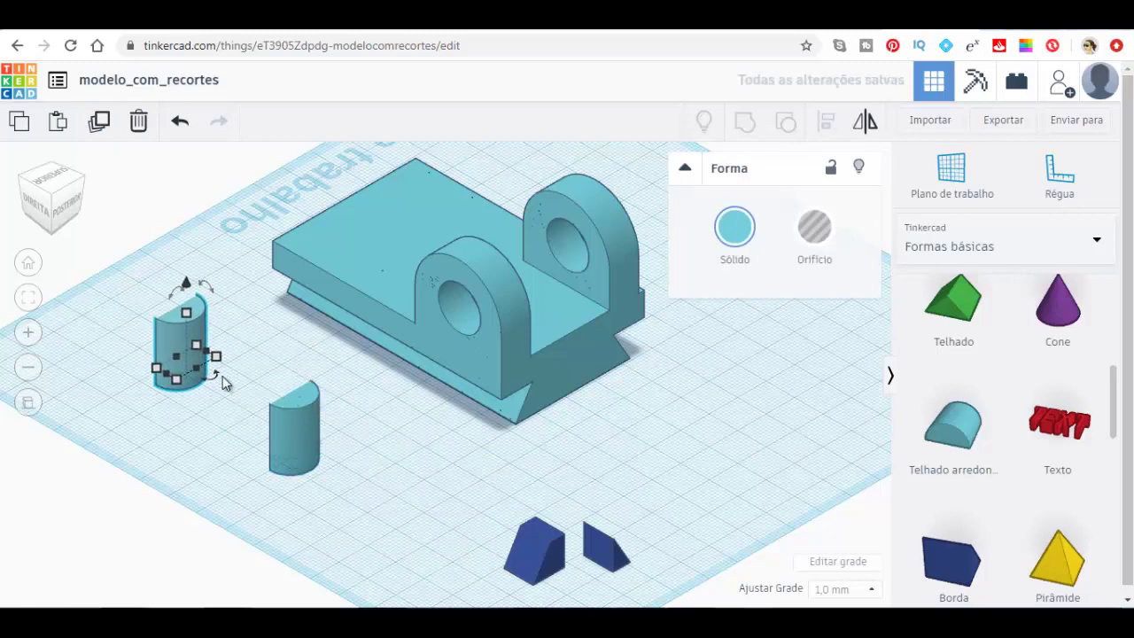
click(217, 381)
text(180)
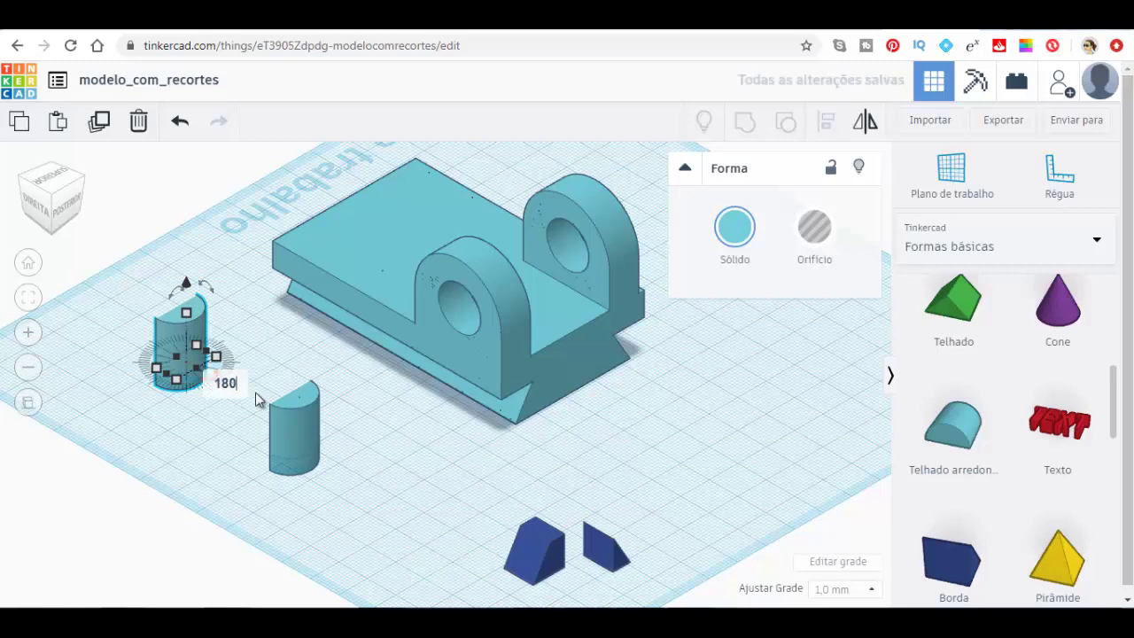
key(Return)
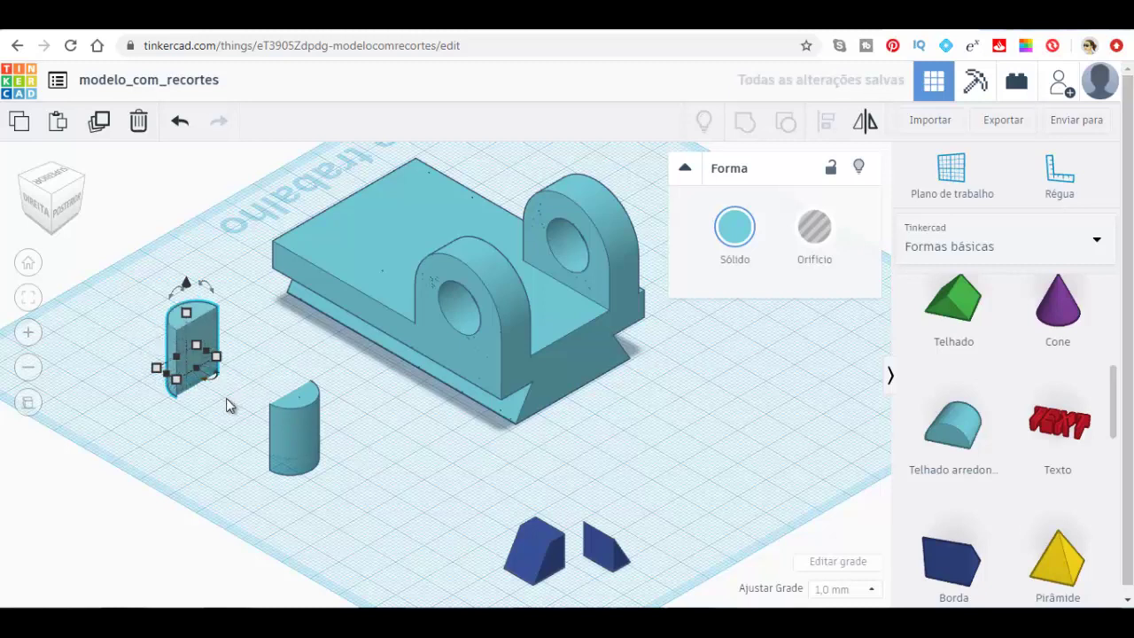
scroll(192, 276, up, 2)
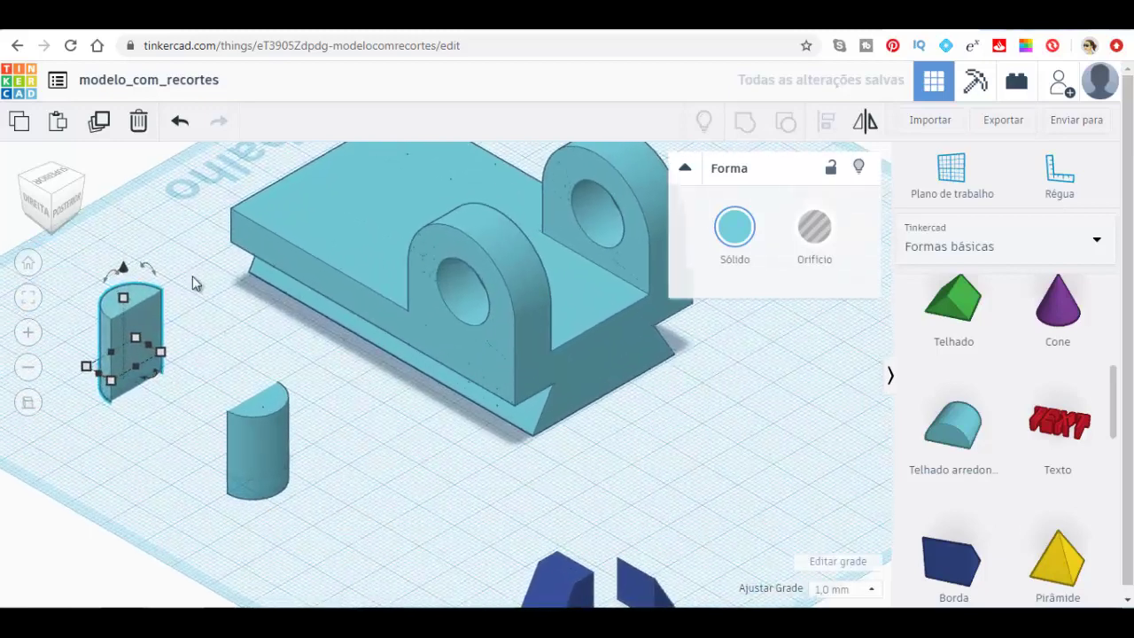
drag(115, 339, 109, 343)
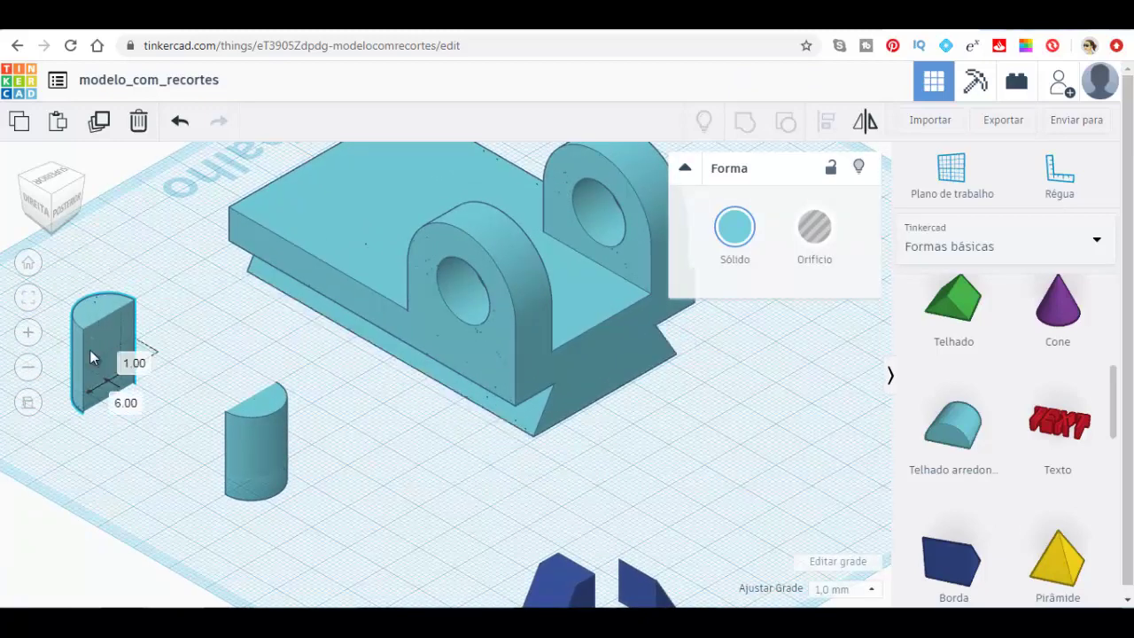
Step: Add a red box to the workplane
scroll(995, 413, up, 3)
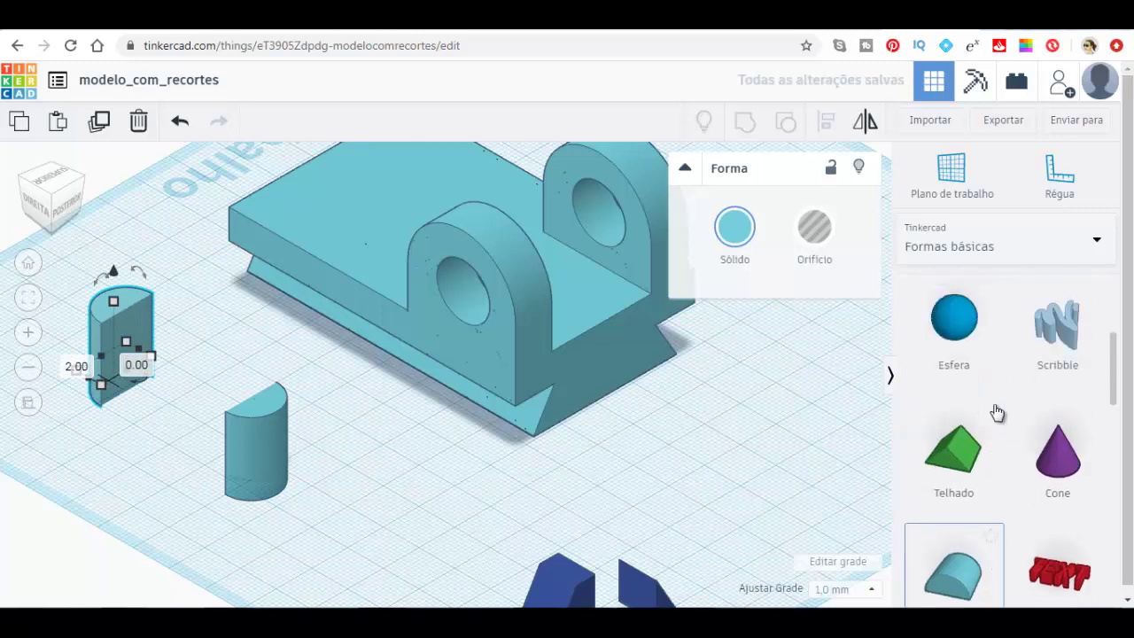
scroll(995, 413, up, 3)
drag(978, 451, 422, 511)
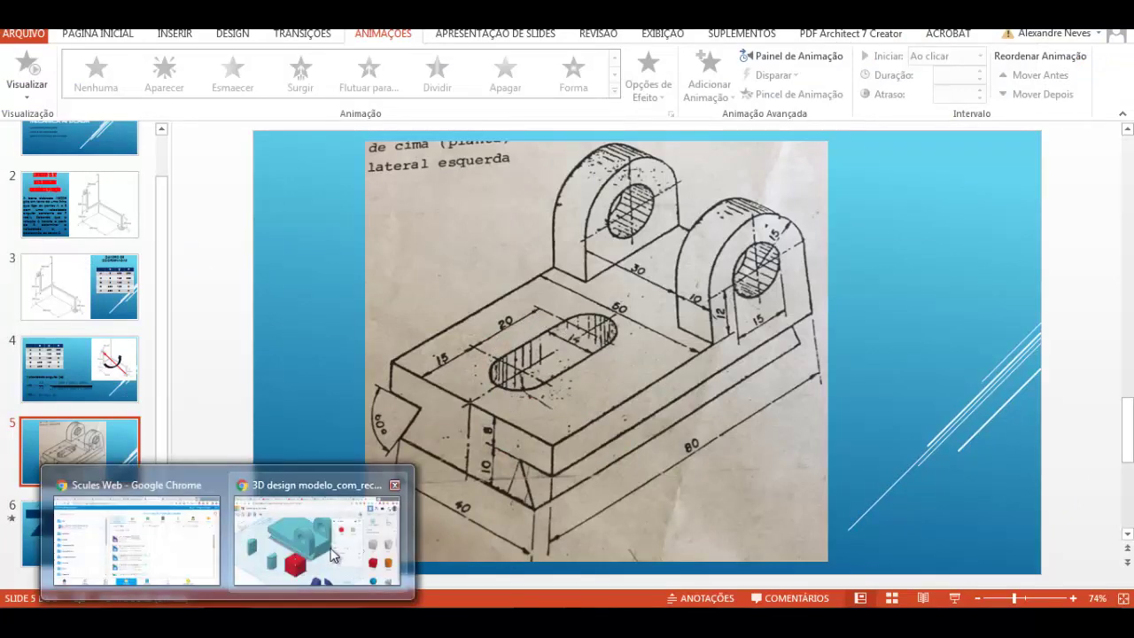
Step: Narrow the red box to 14 mm wide and move it between the two half-cylinders
click(318, 525)
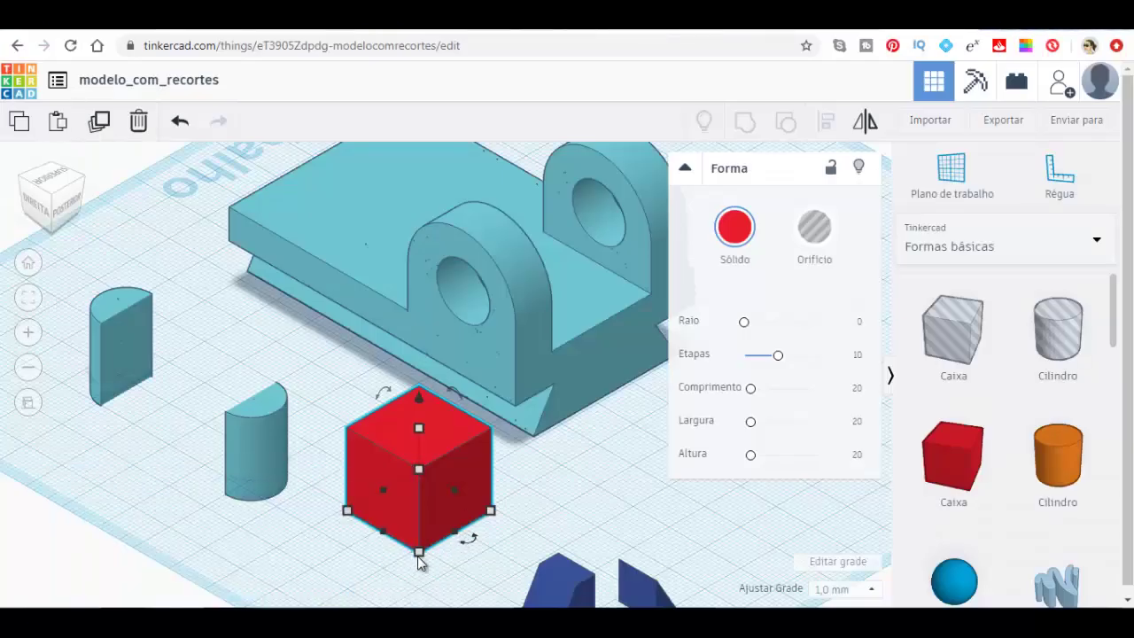
click(510, 563)
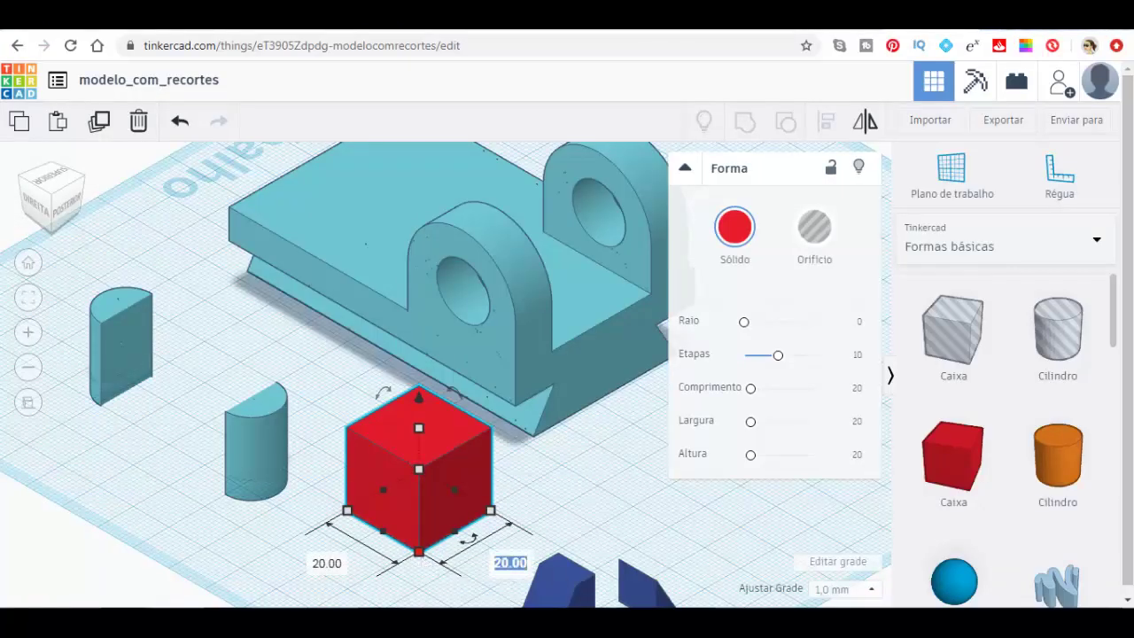
text(14)
key(Return)
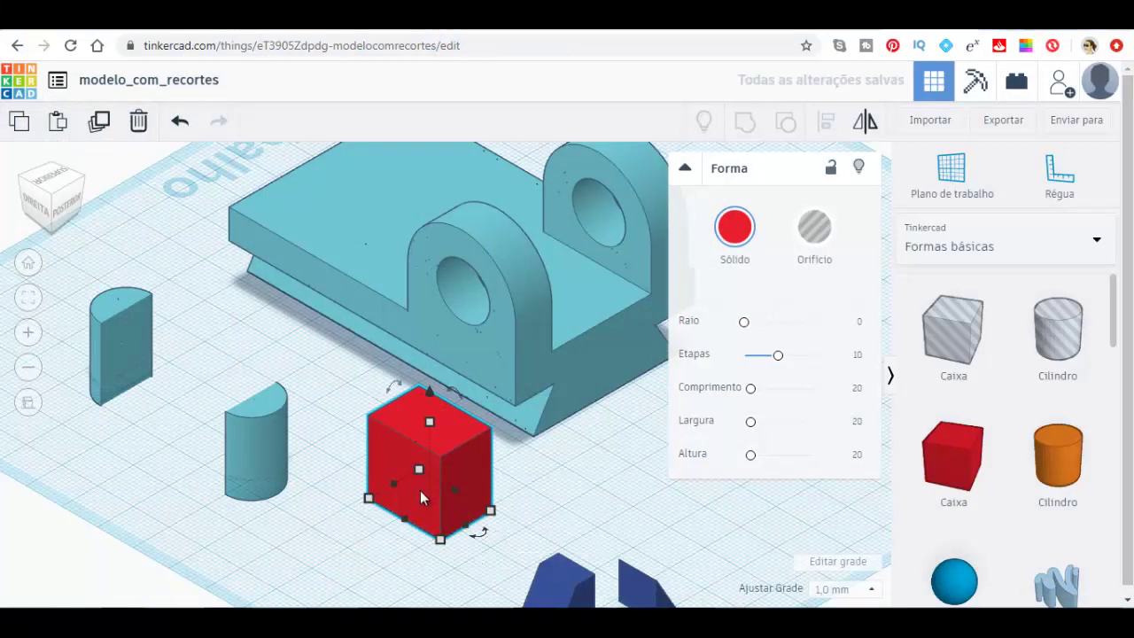
drag(421, 498, 160, 414)
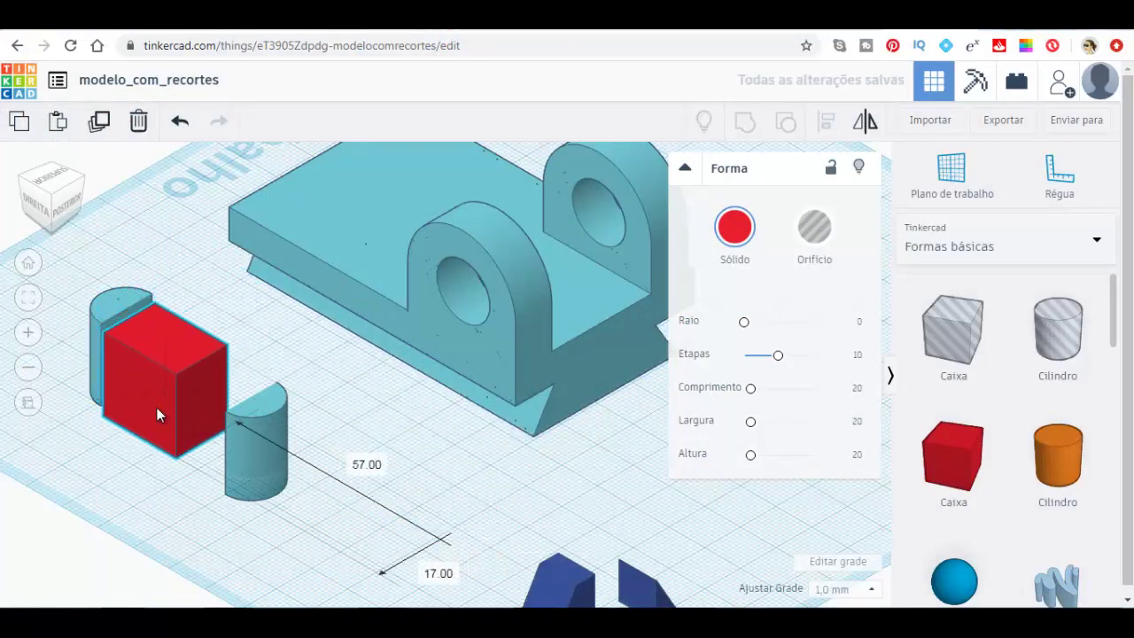
drag(156, 407, 152, 405)
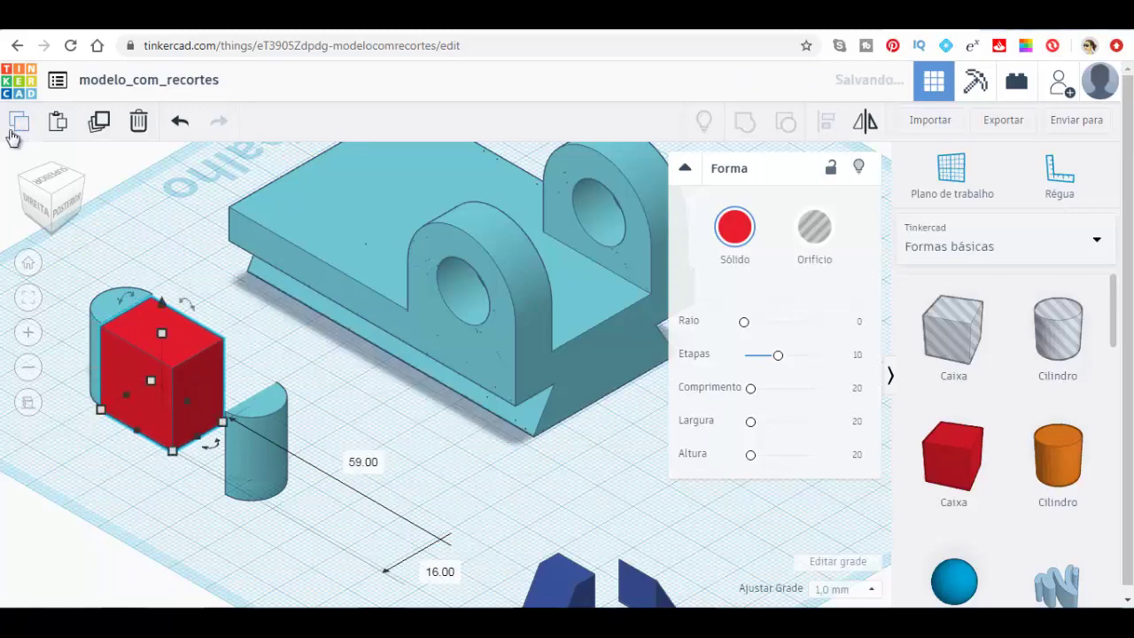
Step: In Right view, bring the half-cylinders to elevation 0 and butt them against the box ends
click(37, 206)
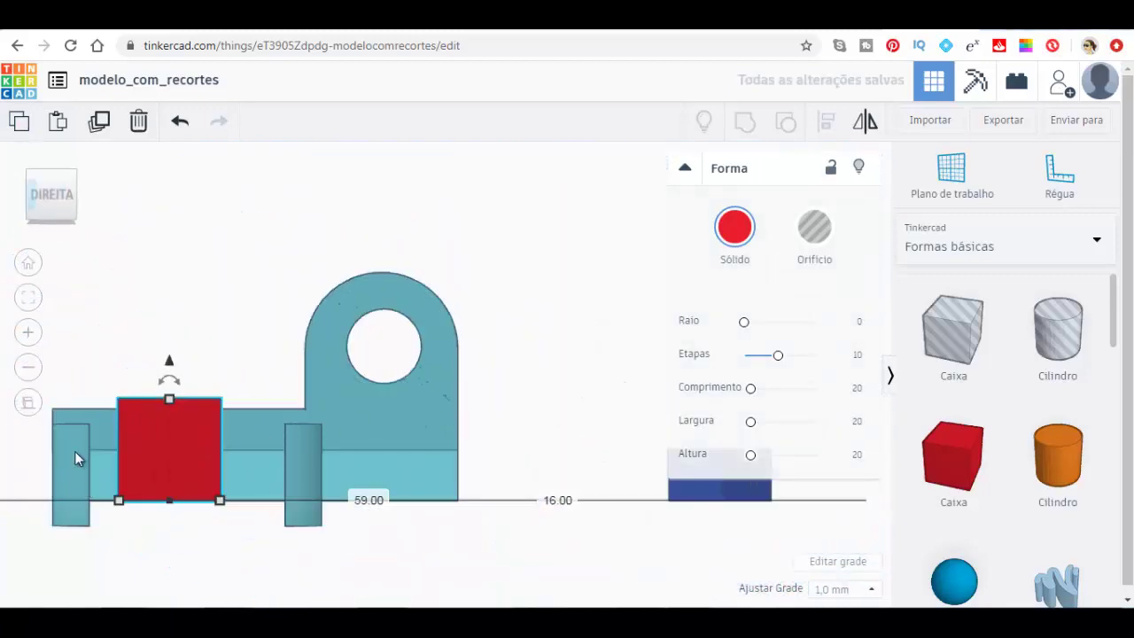
click(74, 452)
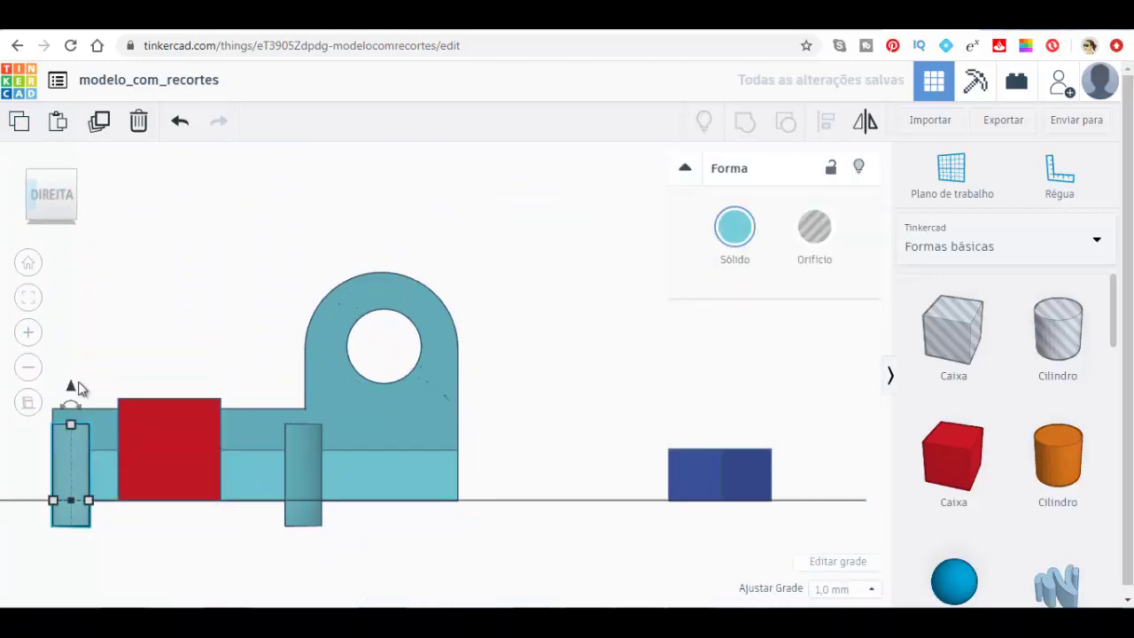
drag(73, 389, 72, 361)
click(306, 477)
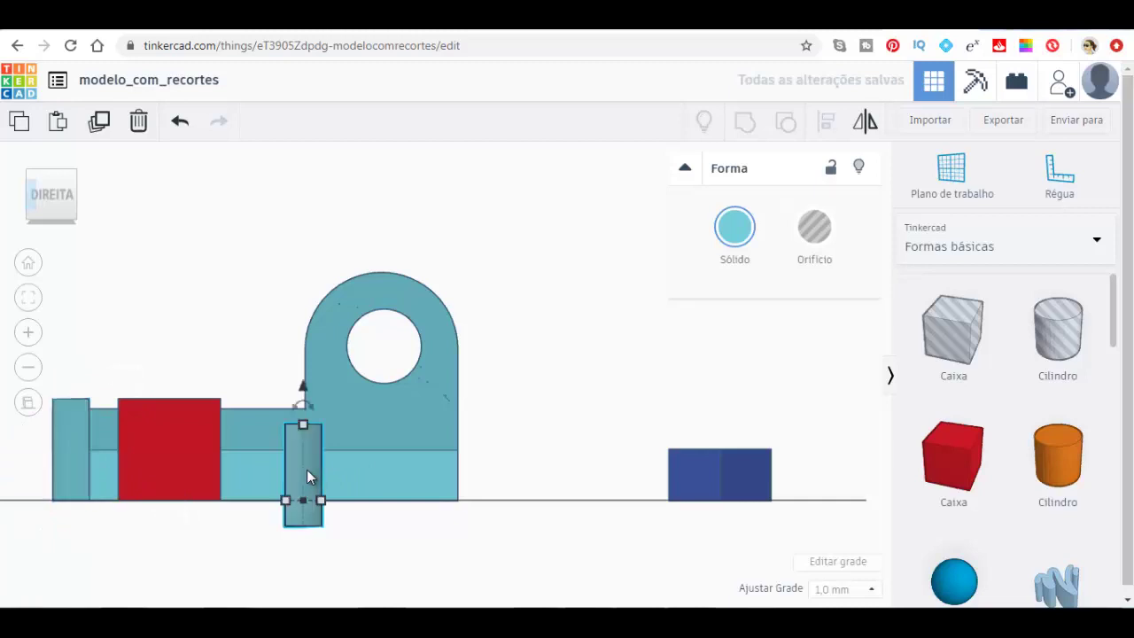
drag(305, 388, 307, 363)
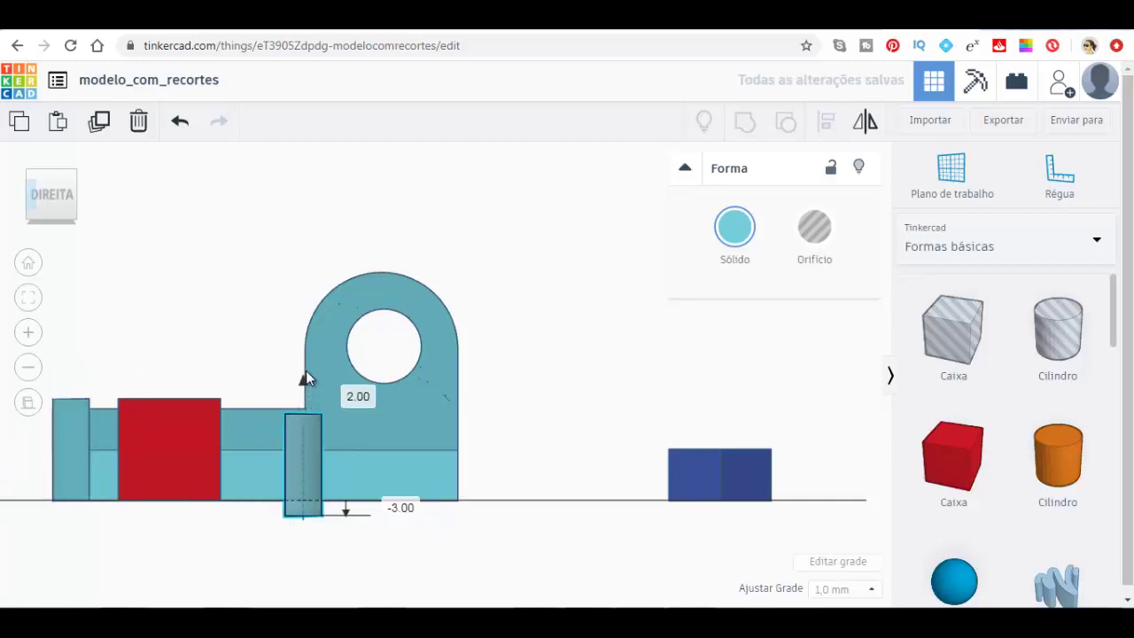
drag(302, 453, 237, 454)
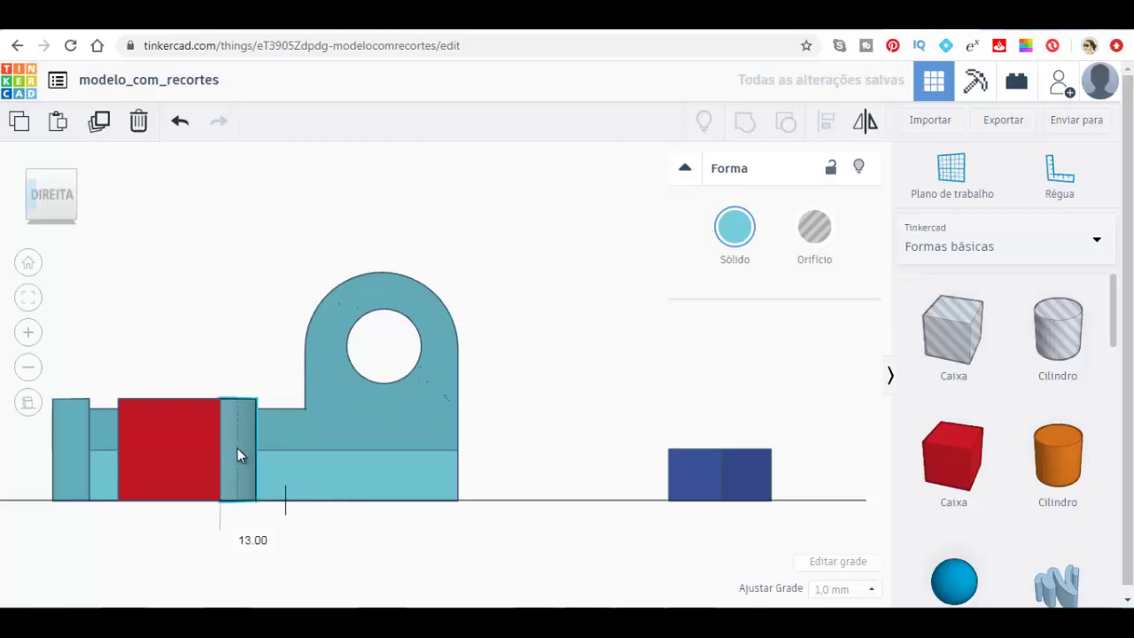
click(68, 457)
drag(70, 462, 100, 459)
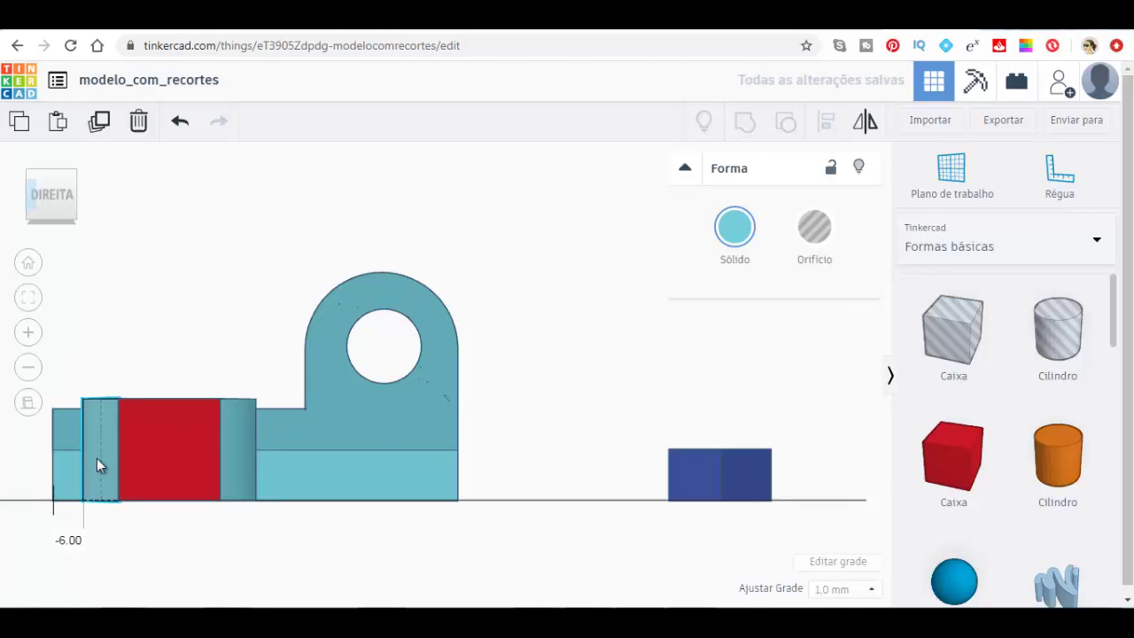
click(74, 184)
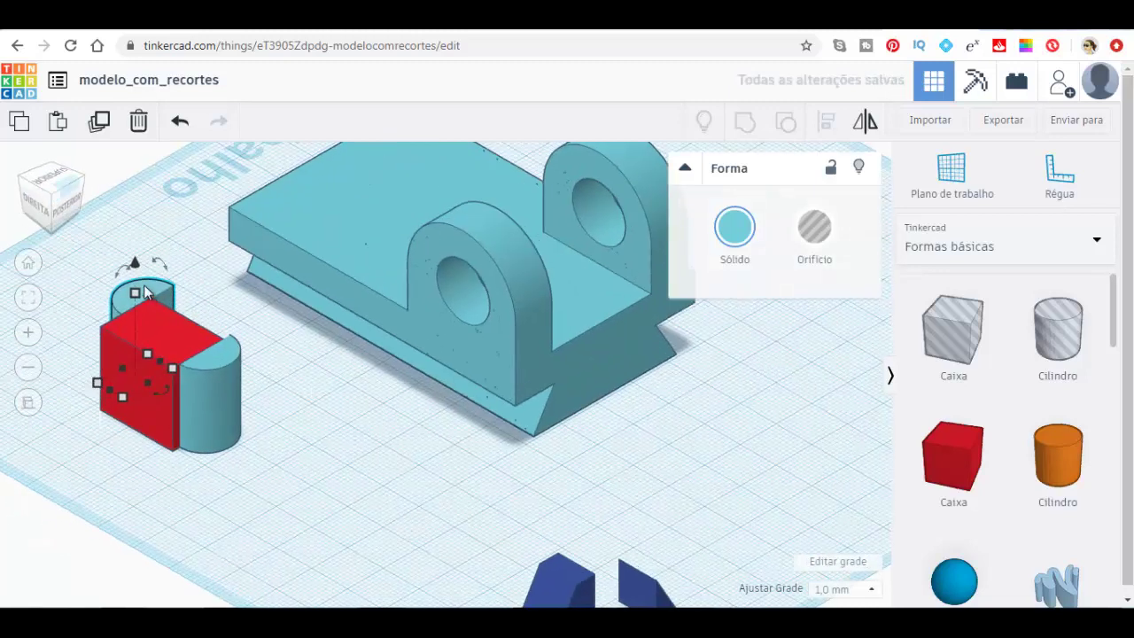
Step: Seat the half-cylinder flush on the box's right end, then select the box and both half-cylinders
drag(152, 296, 131, 310)
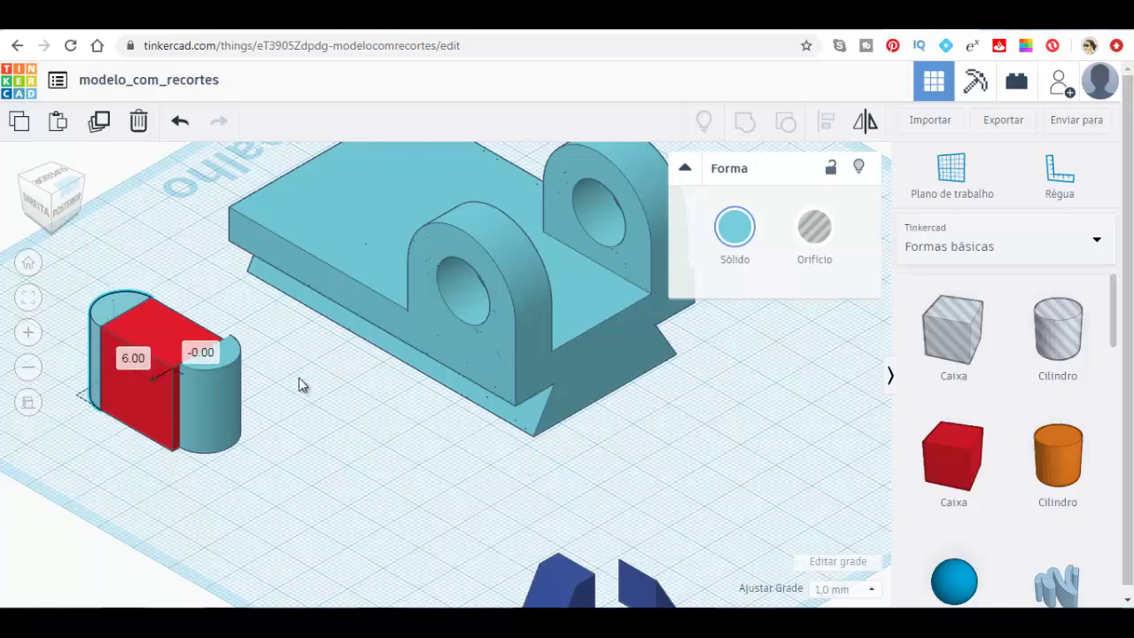
drag(226, 405, 223, 419)
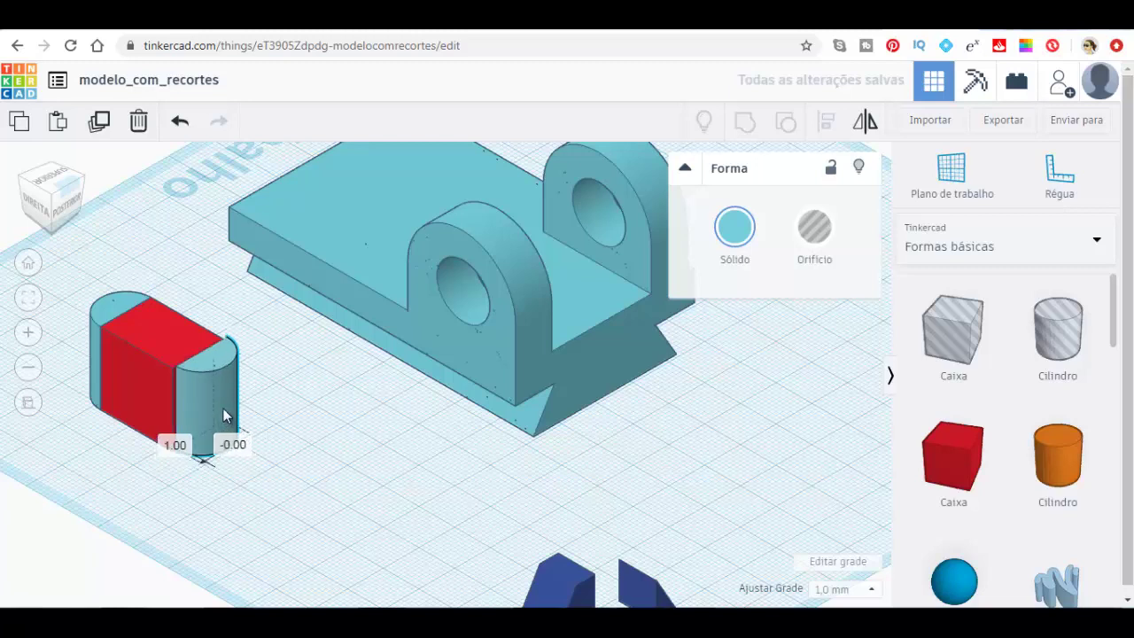
drag(223, 421, 224, 412)
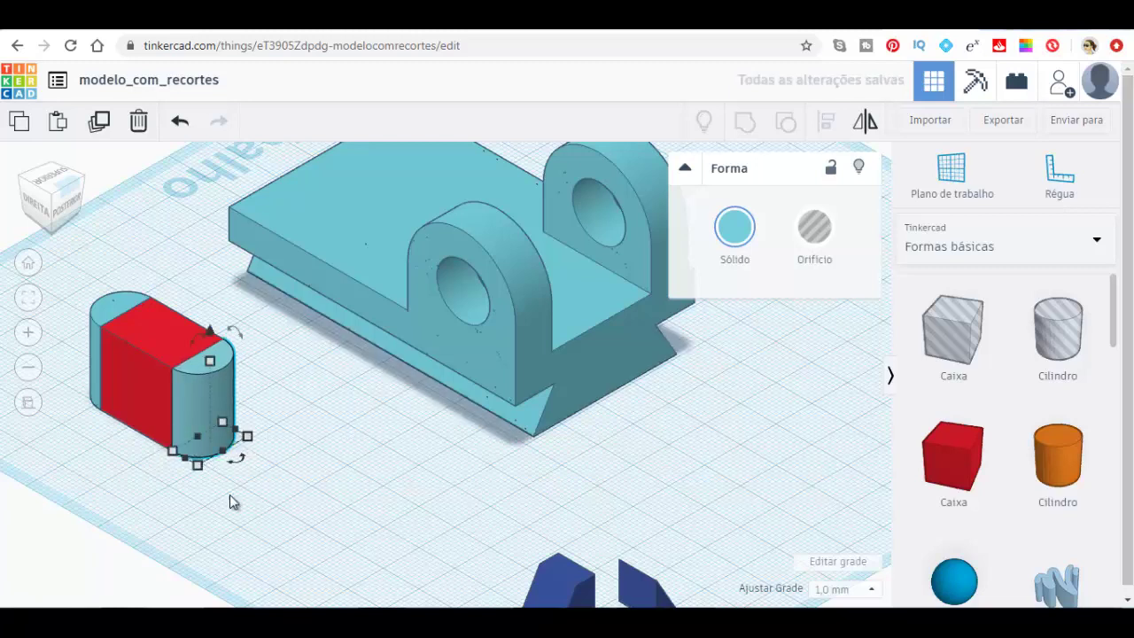
click(137, 394)
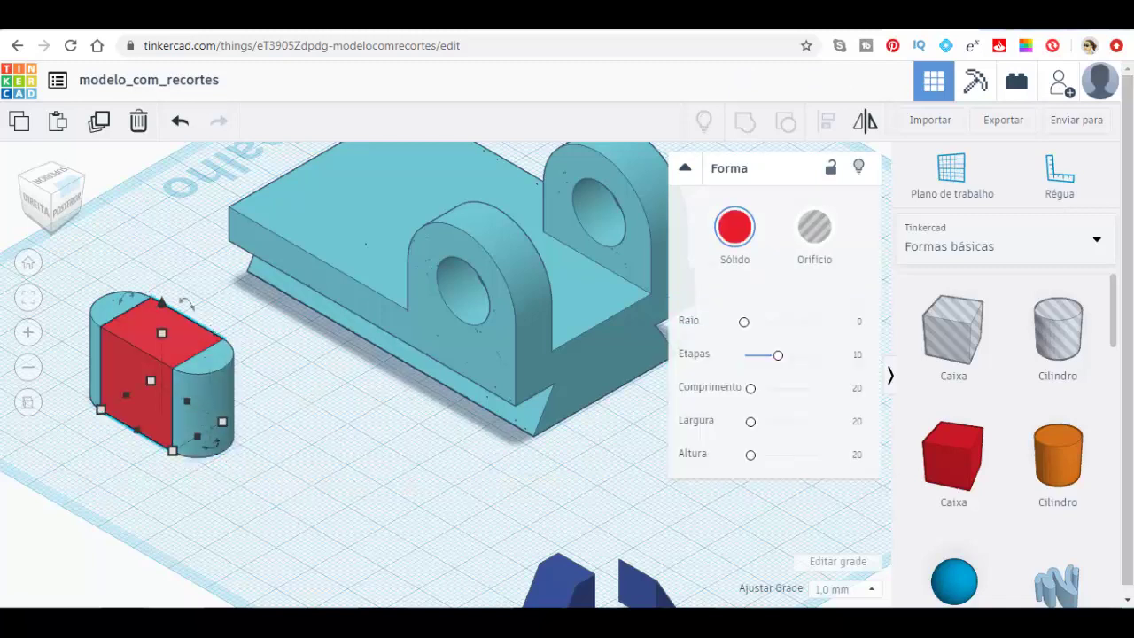
click(307, 398)
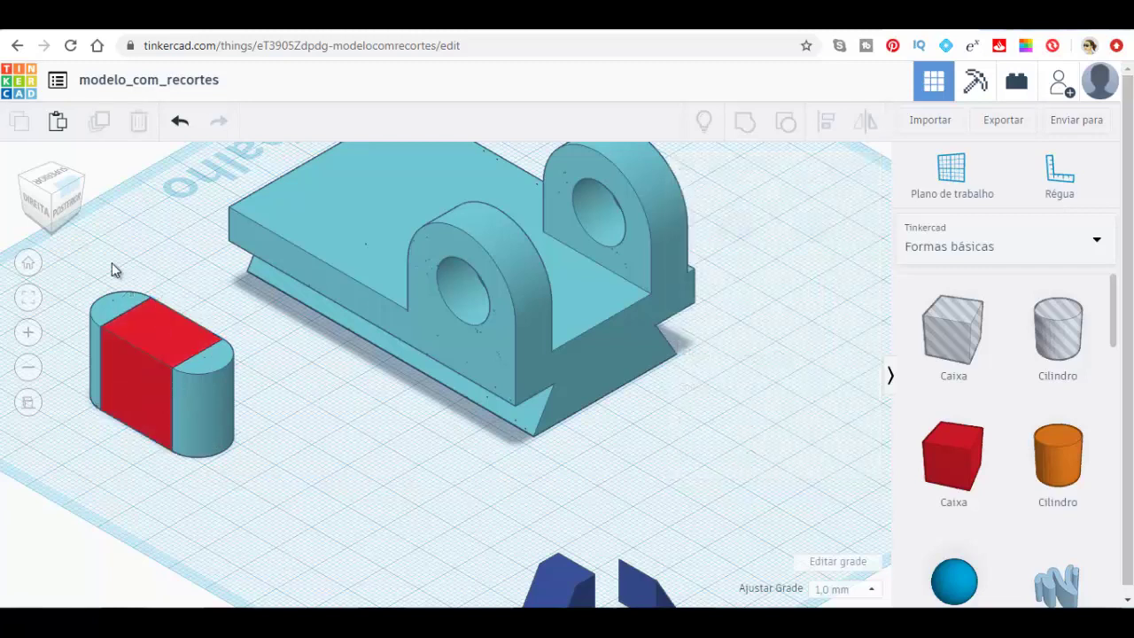
mouse_move(66, 314)
mouse_down()
mouse_move(275, 499)
mouse_move(347, 523)
mouse_up()
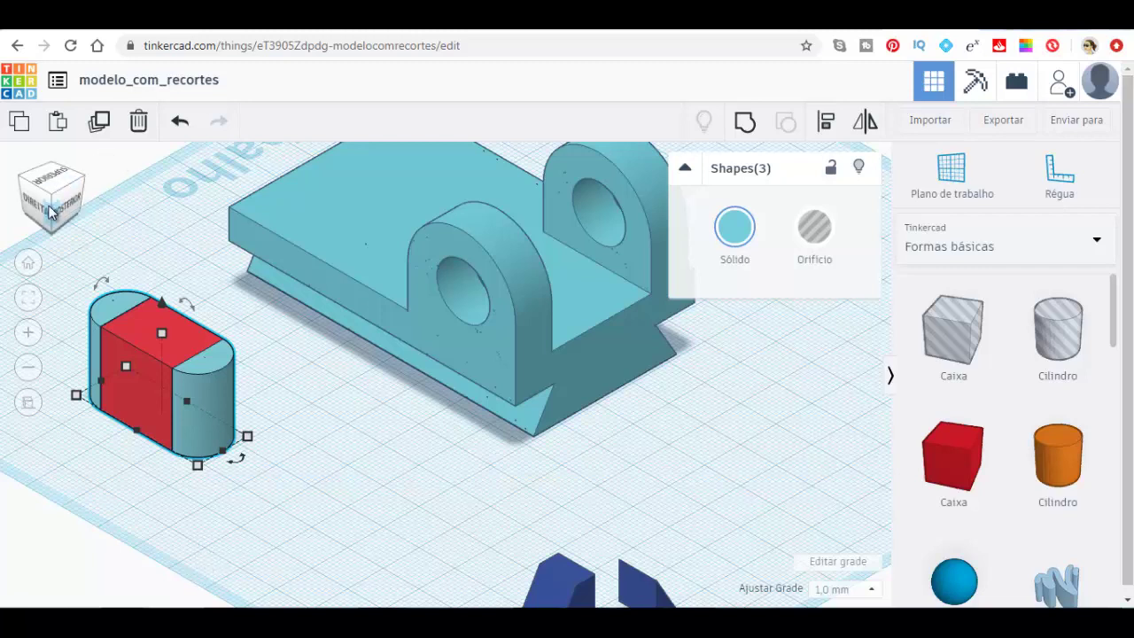
Step: Set the box and both half-cylinders to 25 mm height and group them with Ctrl+G
drag(50, 211, 35, 217)
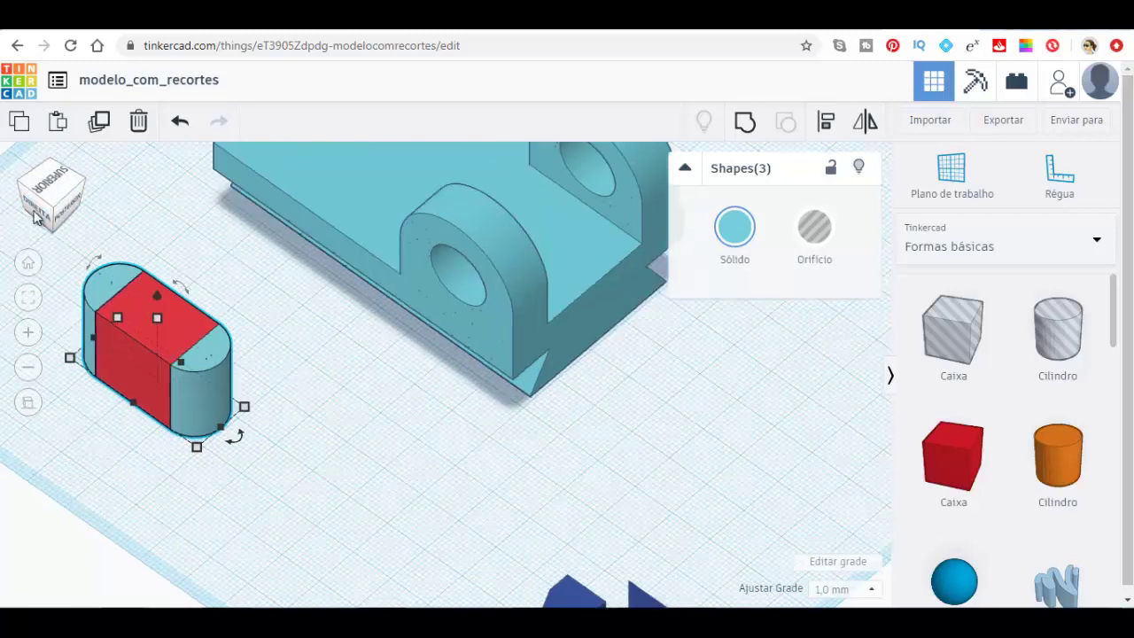
click(35, 215)
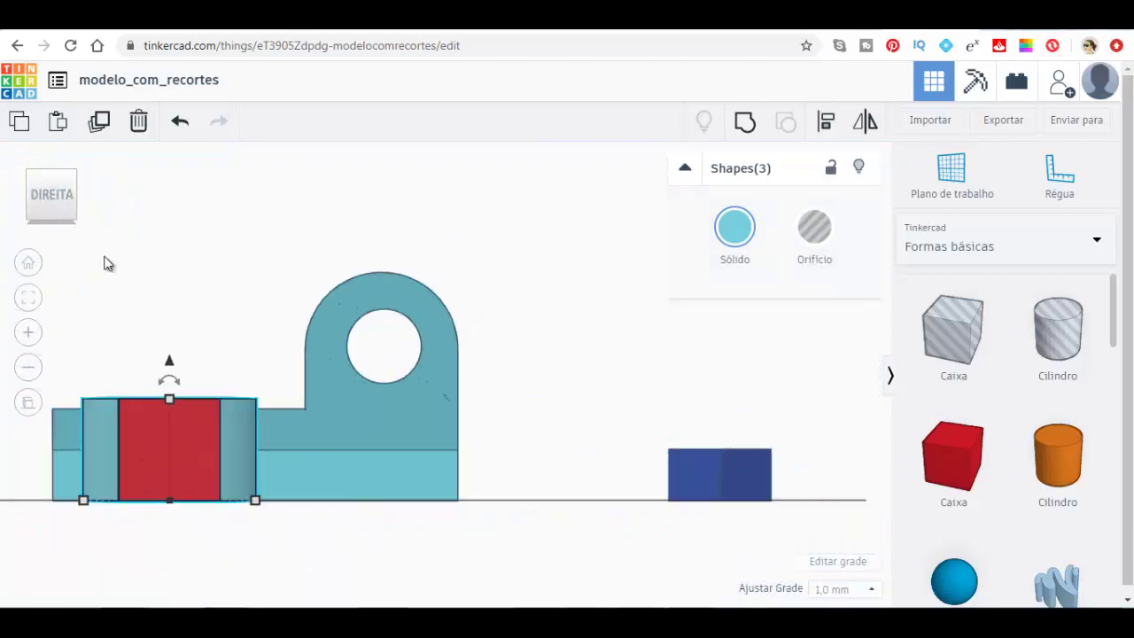
click(27, 404)
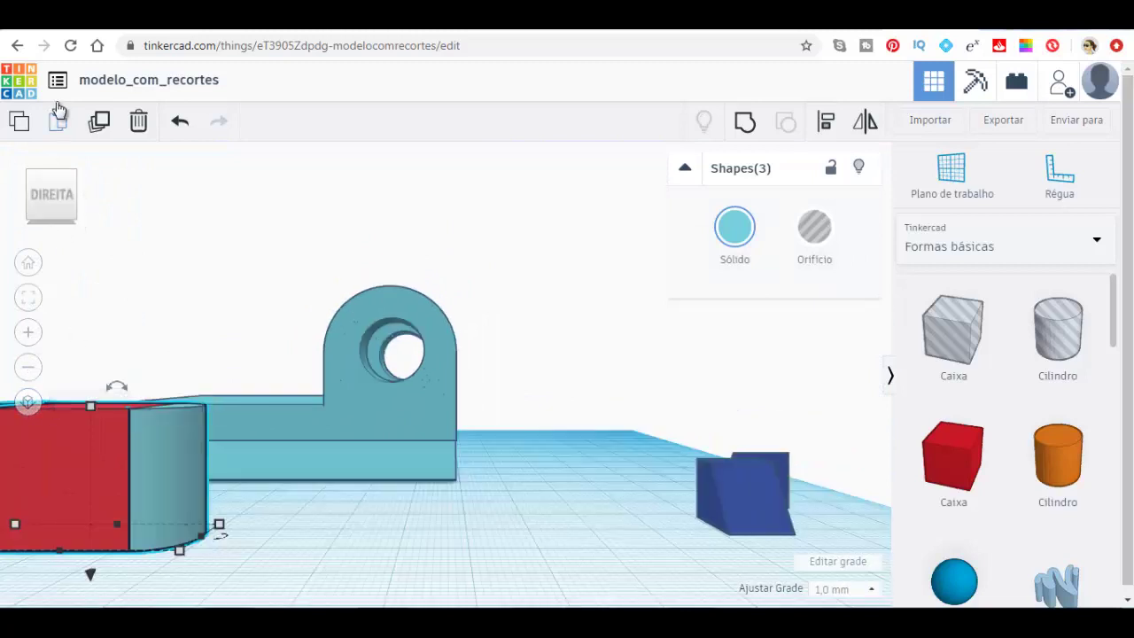
click(73, 172)
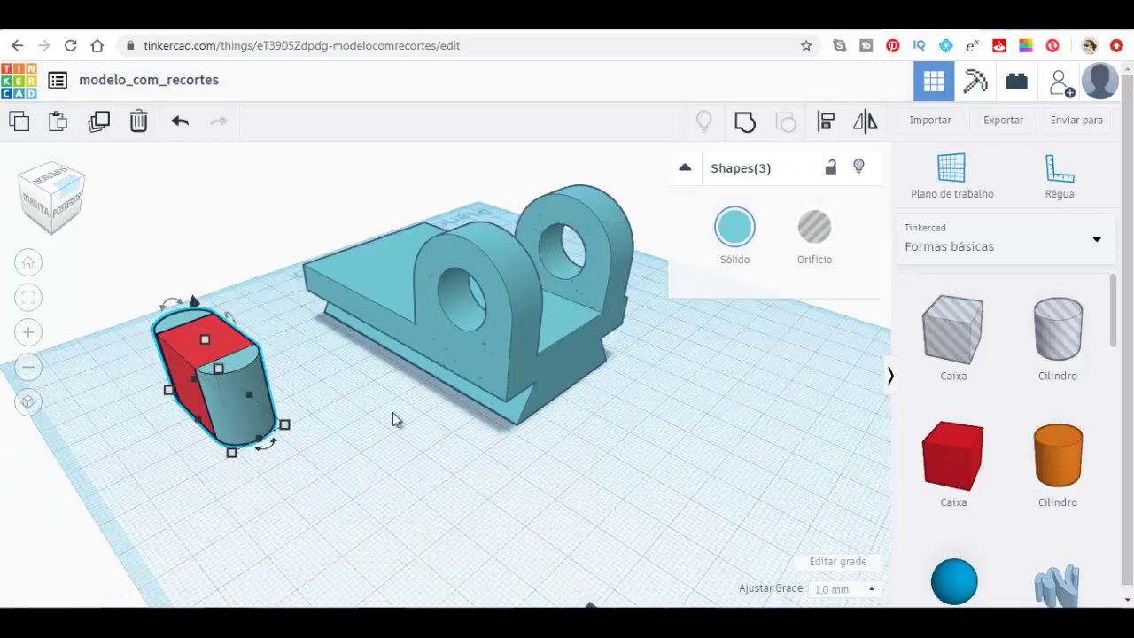
click(28, 403)
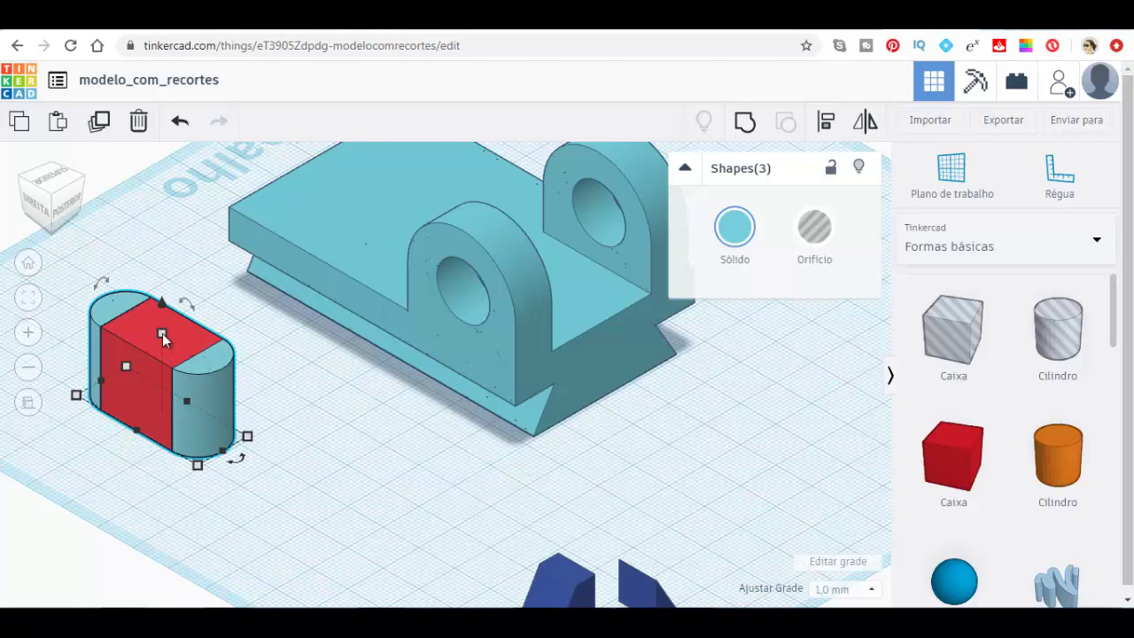
click(241, 373)
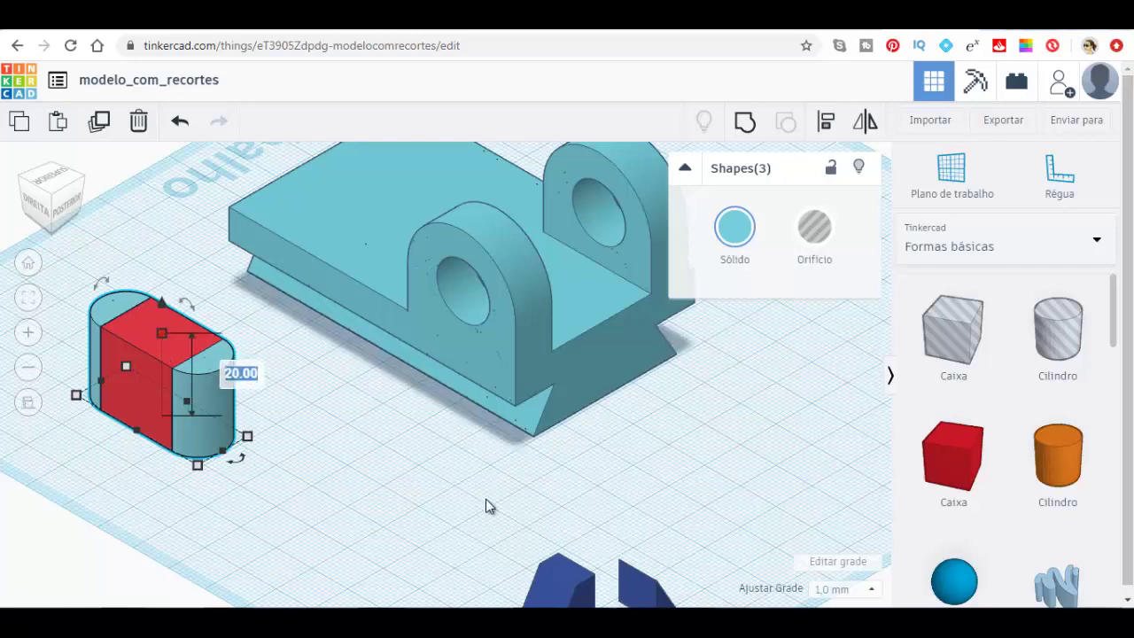
text(25)
key(Return)
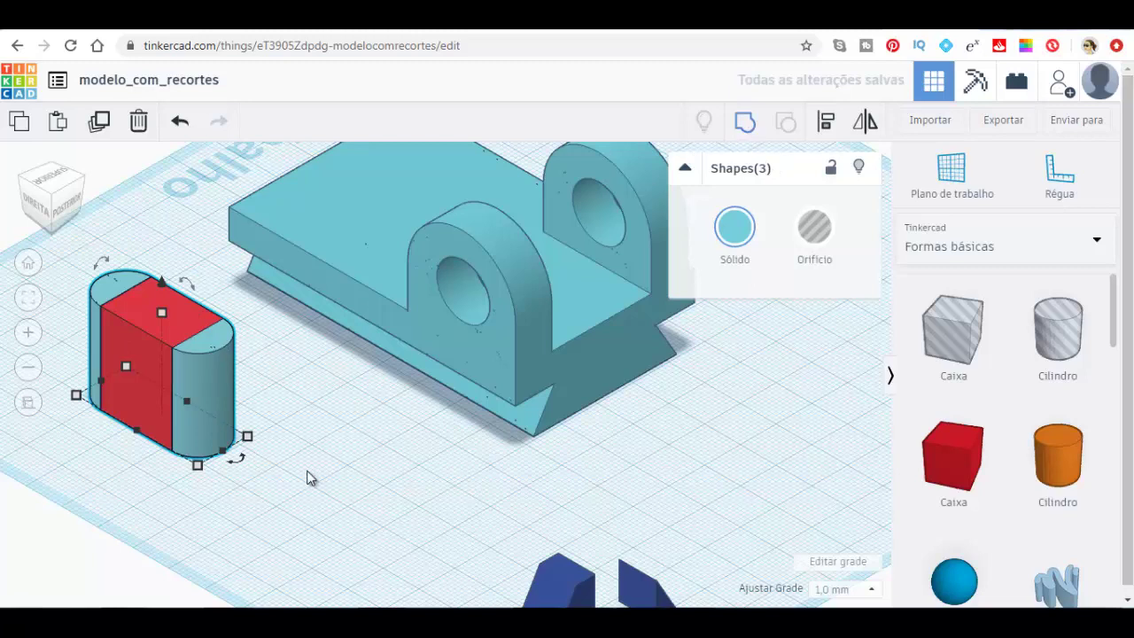
key(ctrl+g)
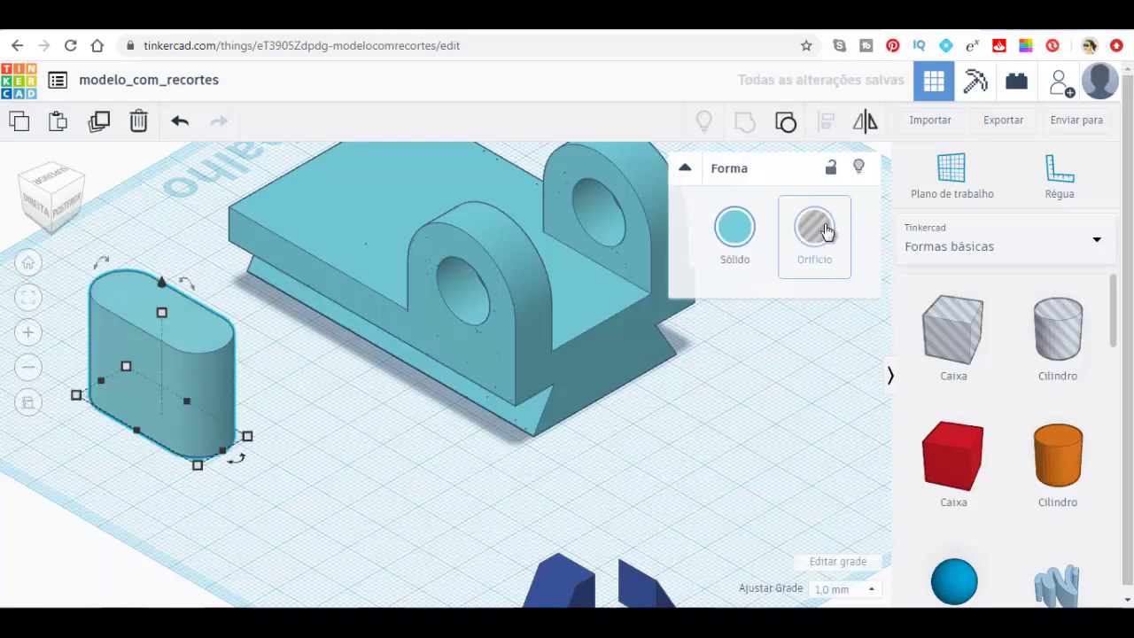
Step: Turn the grouped oblong into a hole (Orifício) and drop it onto the base plate
click(824, 231)
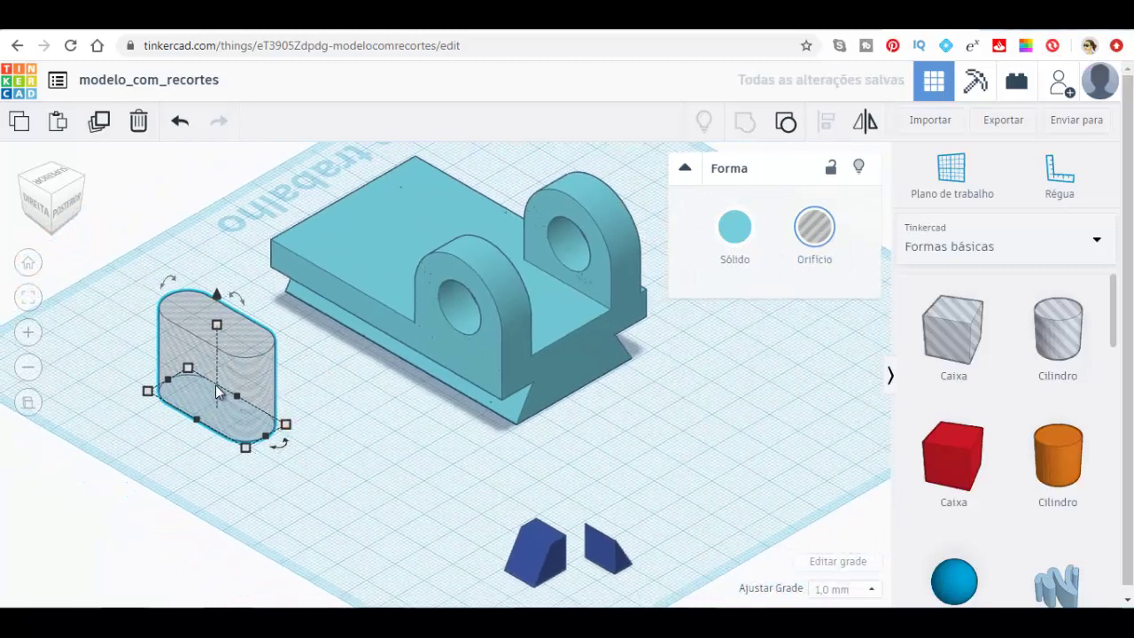
drag(216, 384, 263, 389)
drag(417, 313, 406, 275)
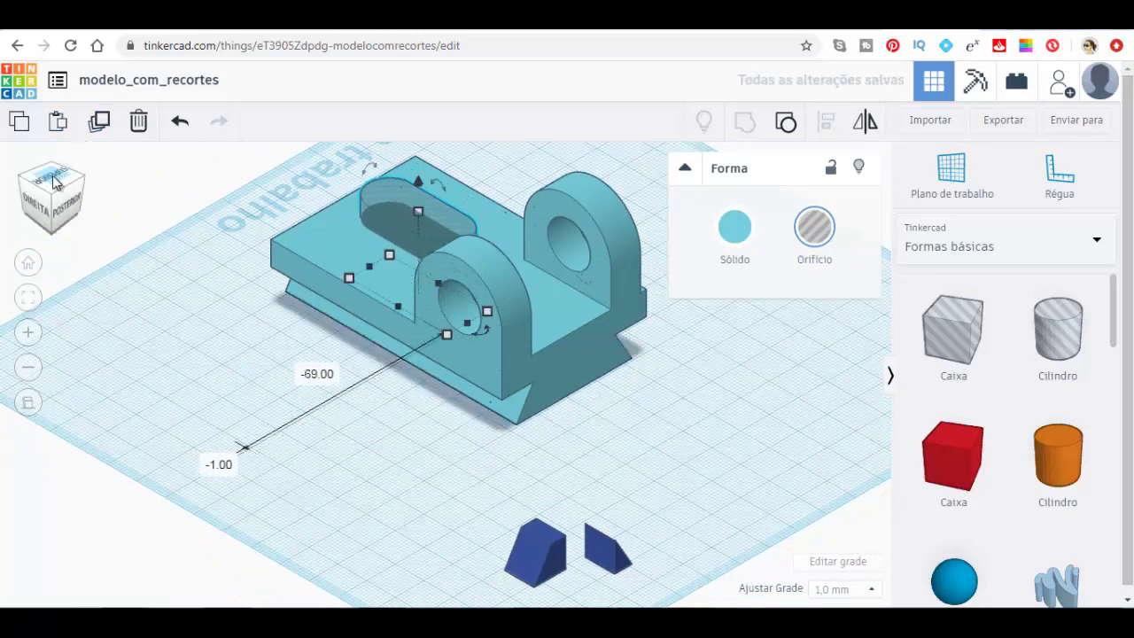
Step: From the top, centre the hole across the plate width and nudge it one grid step up
key(ctrl+Up)
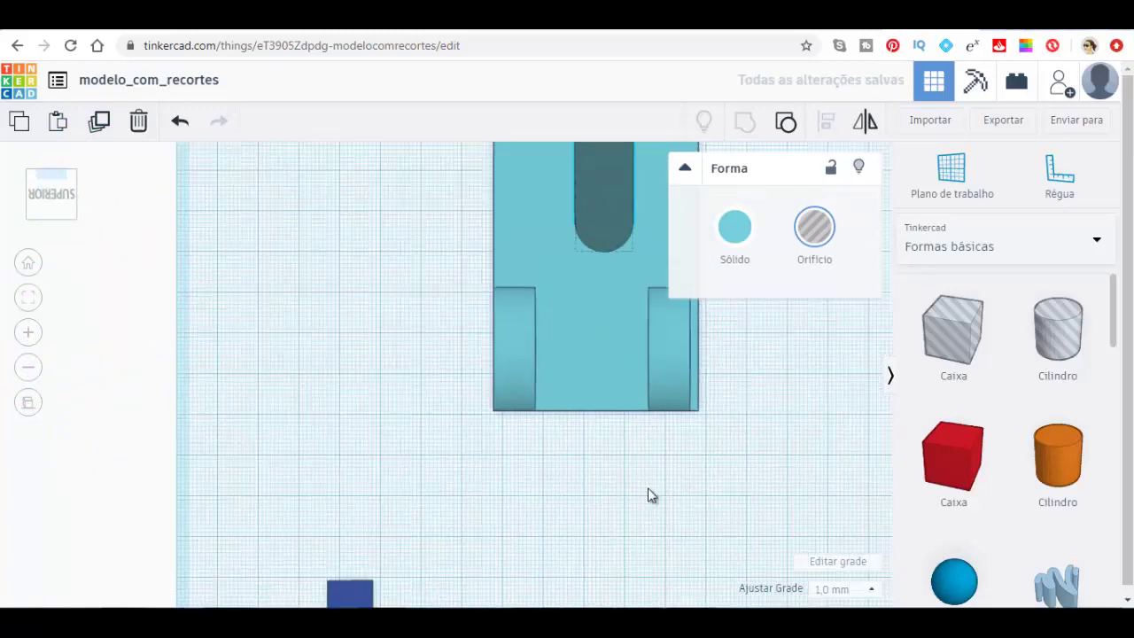
mouse_move(475, 334)
mouse_down()
mouse_move(465, 349)
mouse_move(579, 328)
mouse_move(569, 316)
mouse_up()
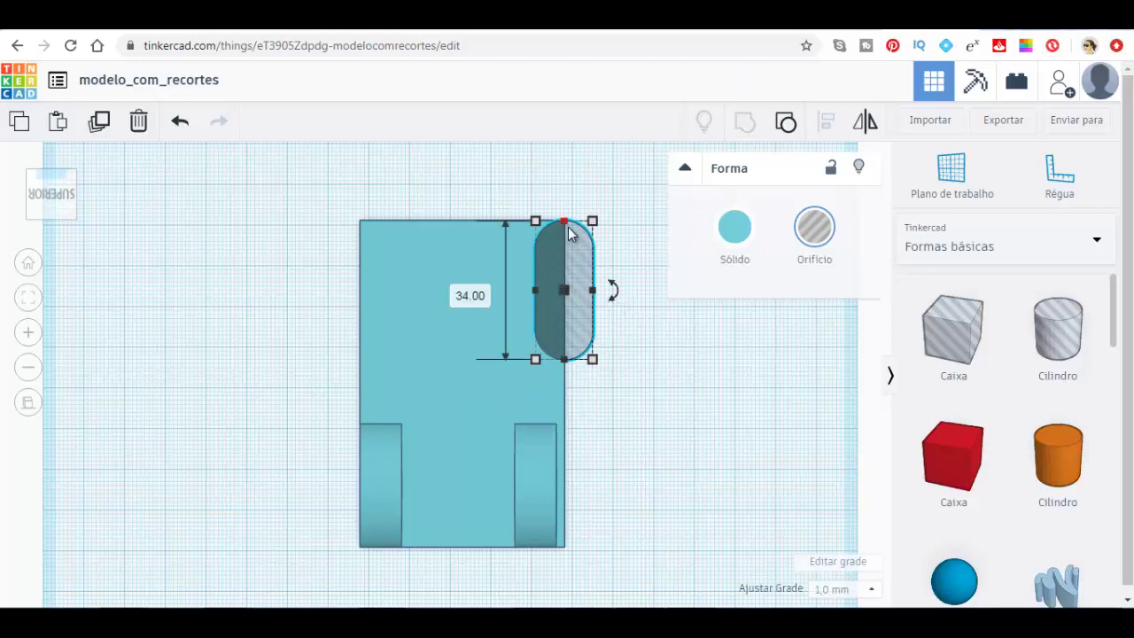
drag(573, 343, 469, 338)
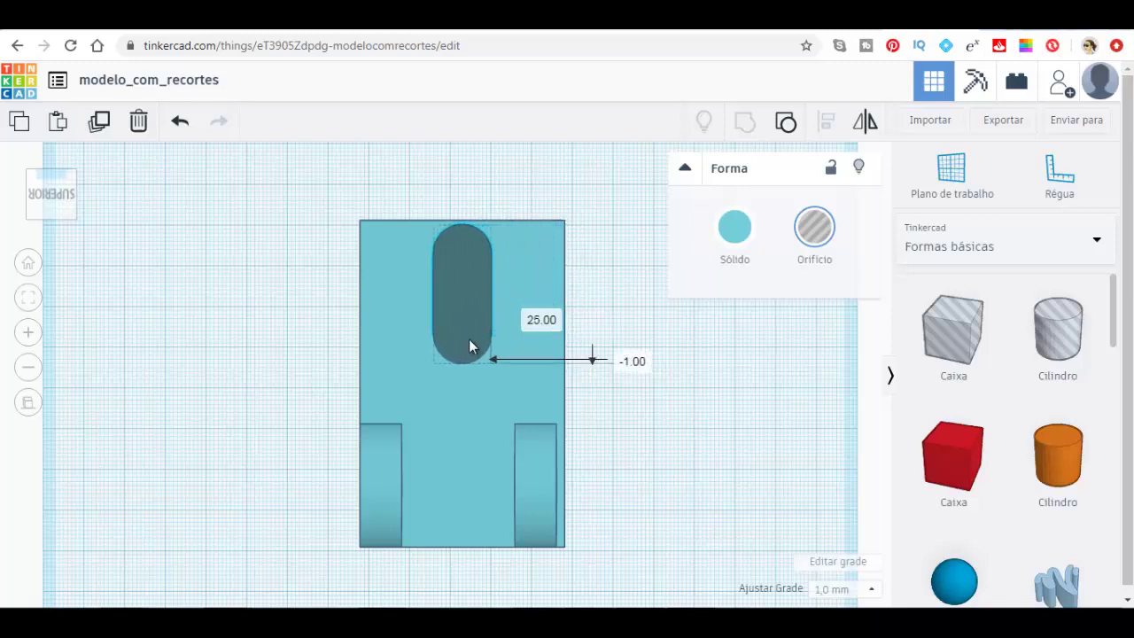
key(Up)
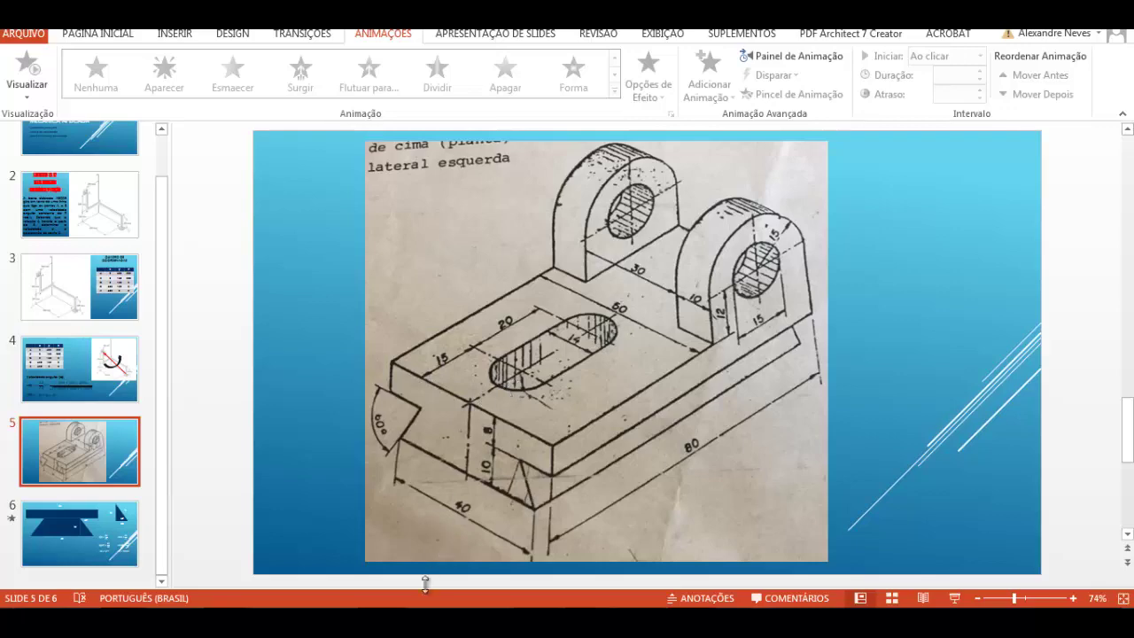
key(alt+Tab)
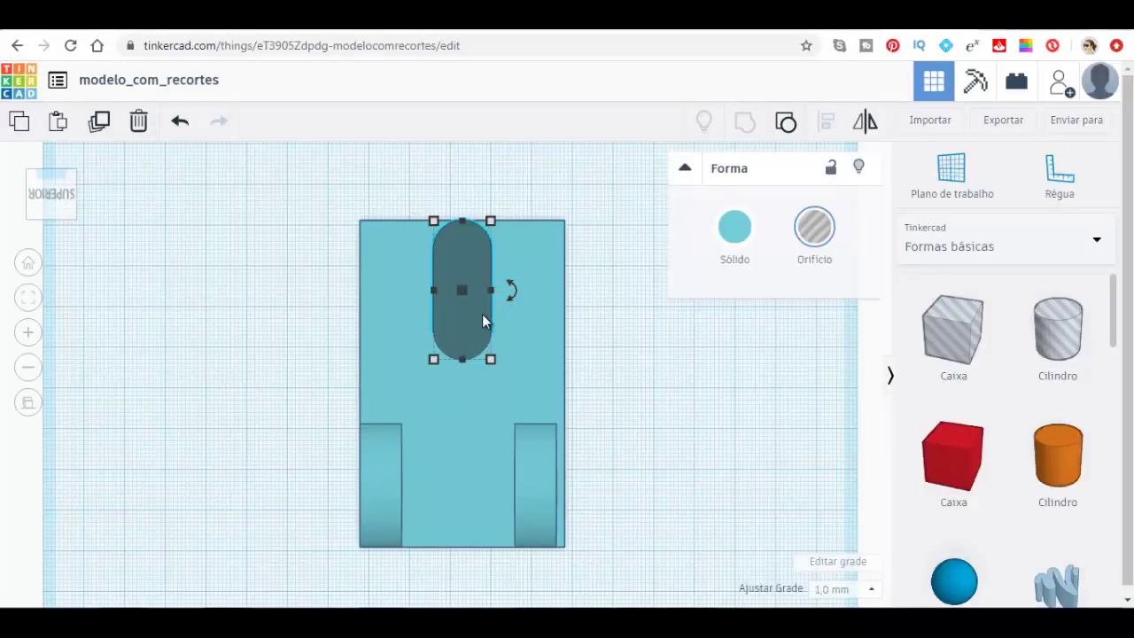
Step: Nudge the capsule hole three steps down the plate, then orbit to a 3D view
key(Down)
key(Down)
key(Down)
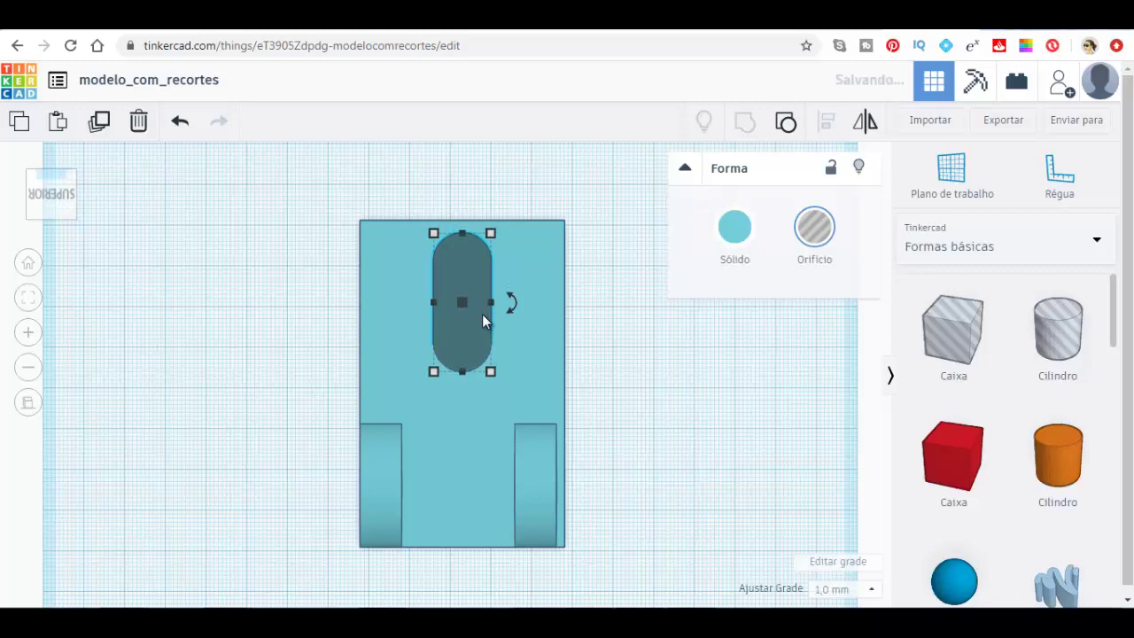
key(Down)
key(Down)
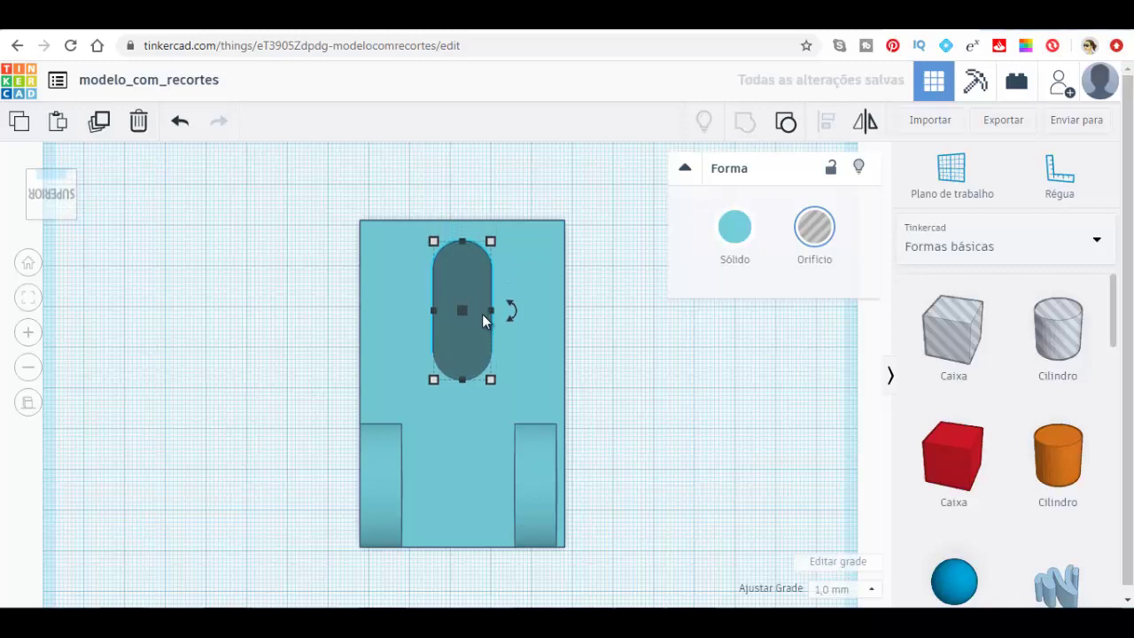
key(Down)
key(Down)
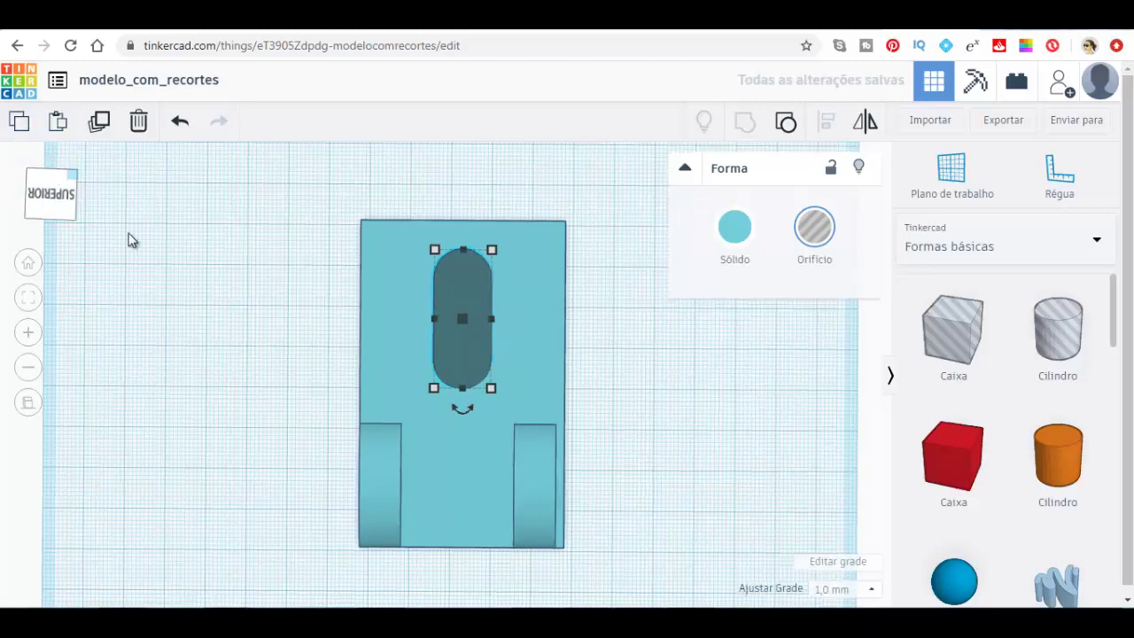
right_drag(129, 240, 741, 441)
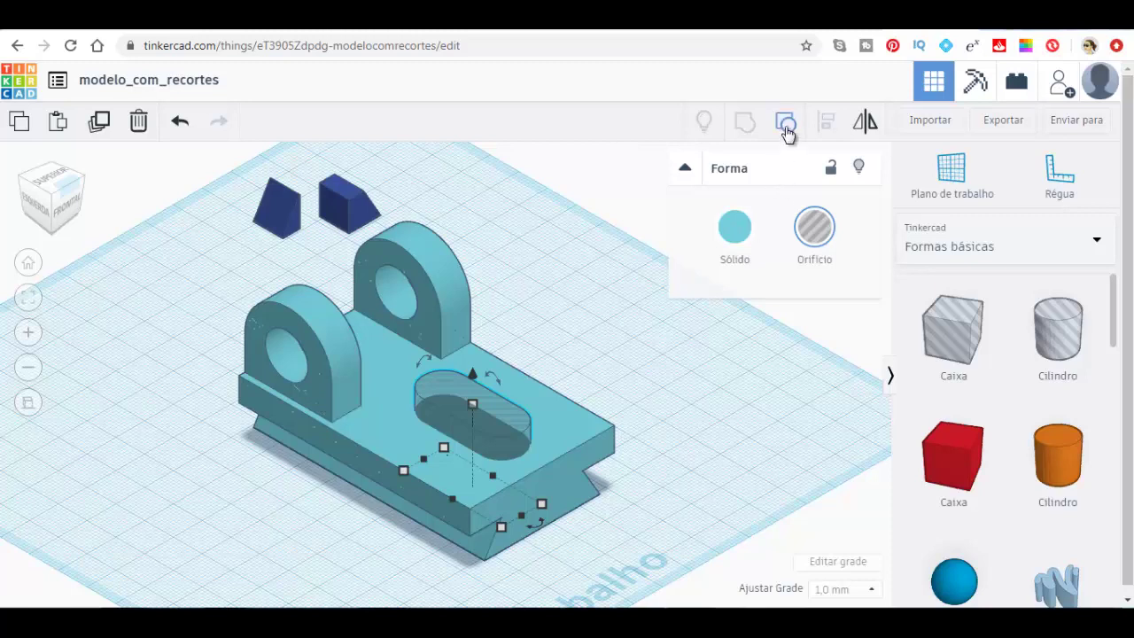
Step: Try grouping the body with the slot hole, then ungroup the bracket into its separate shapes
click(573, 447)
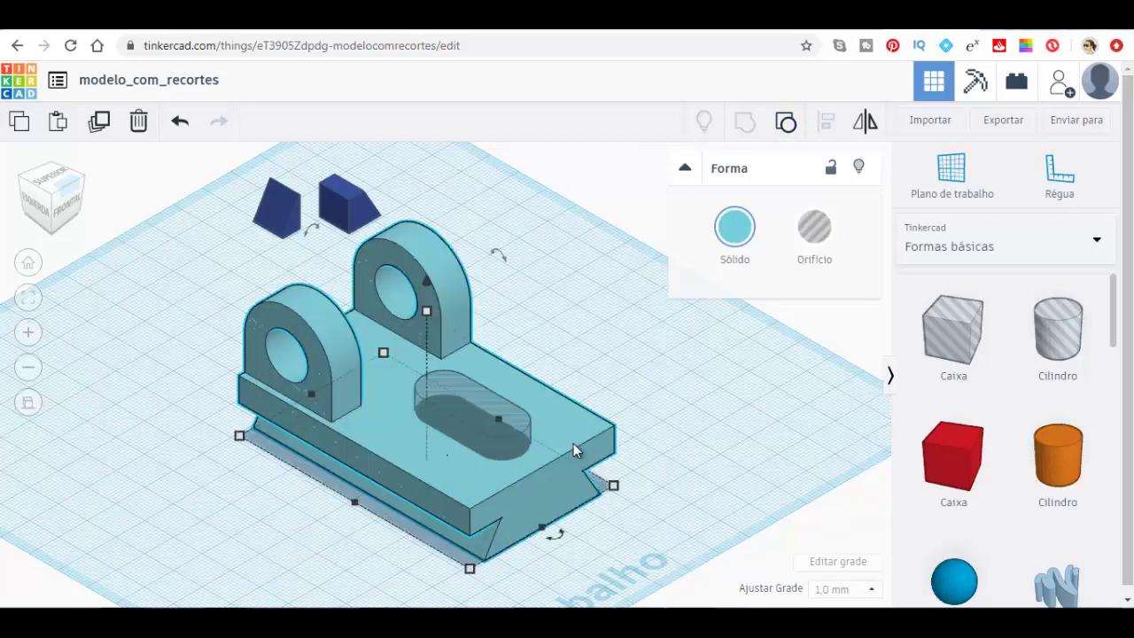
shift+click(492, 440)
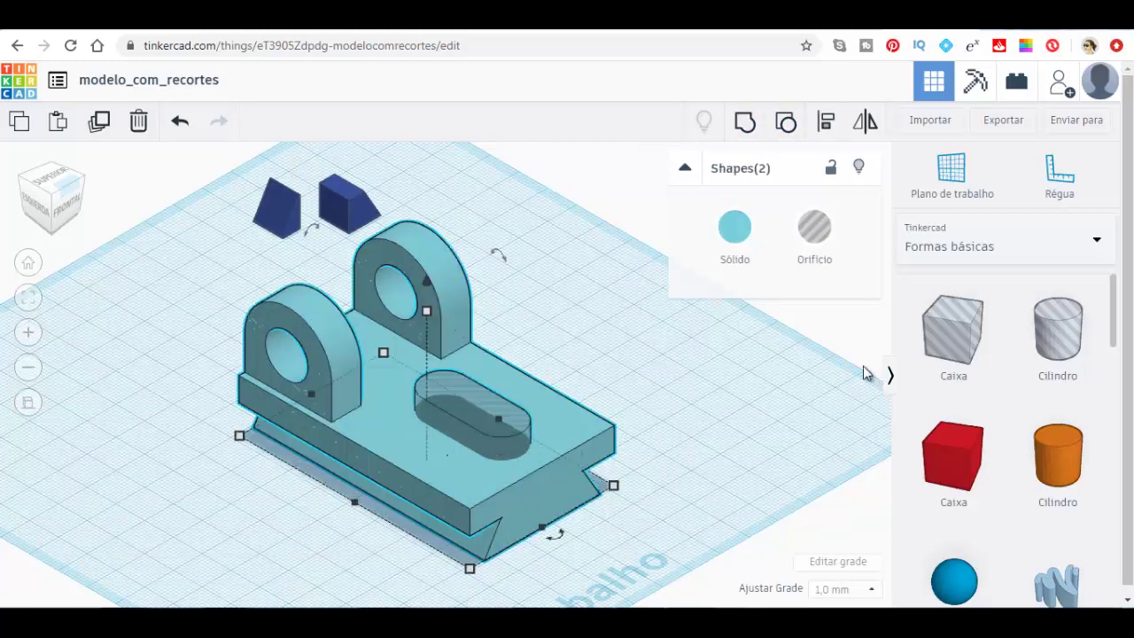
click(741, 125)
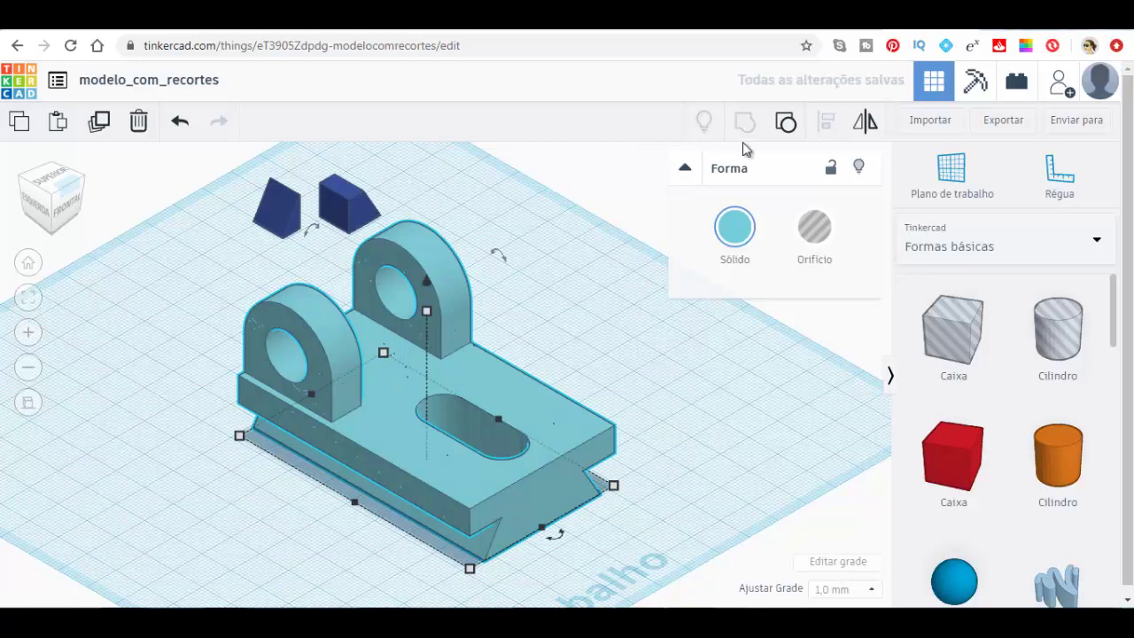
key(ctrl+shift+g)
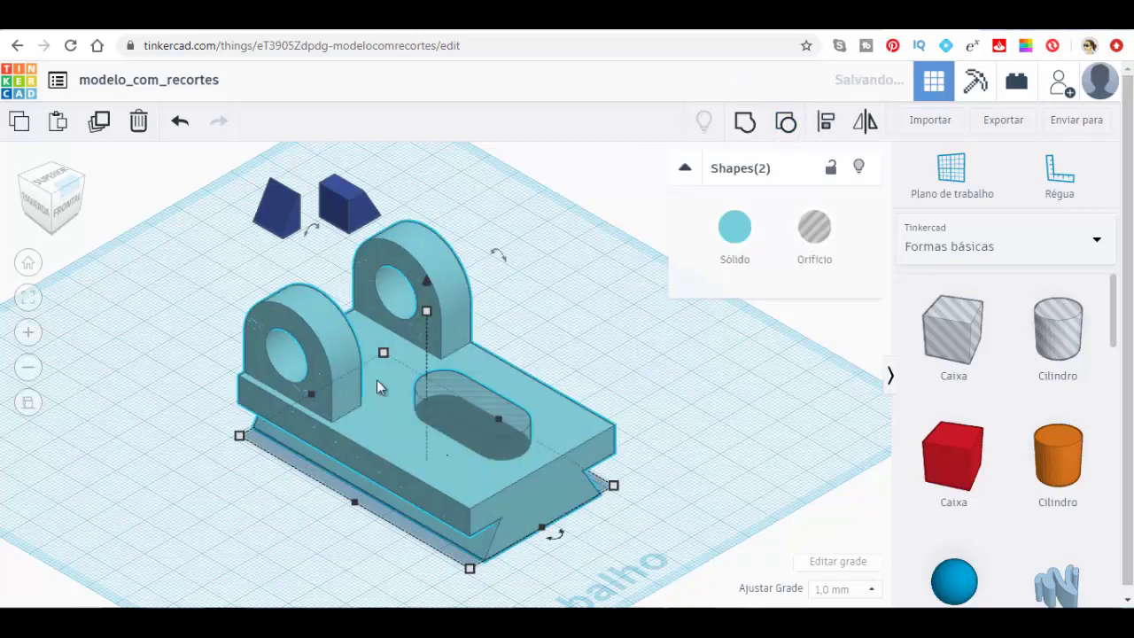
click(786, 122)
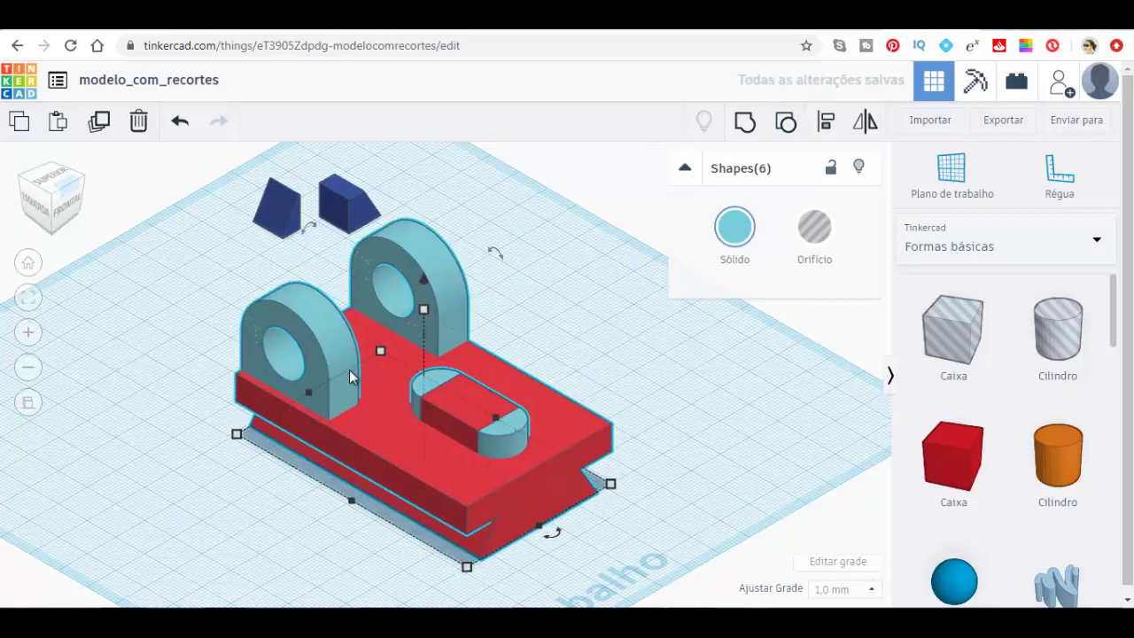
Step: Nudge the left lug down two steps and group both lugs with the red base
drag(349, 369, 346, 371)
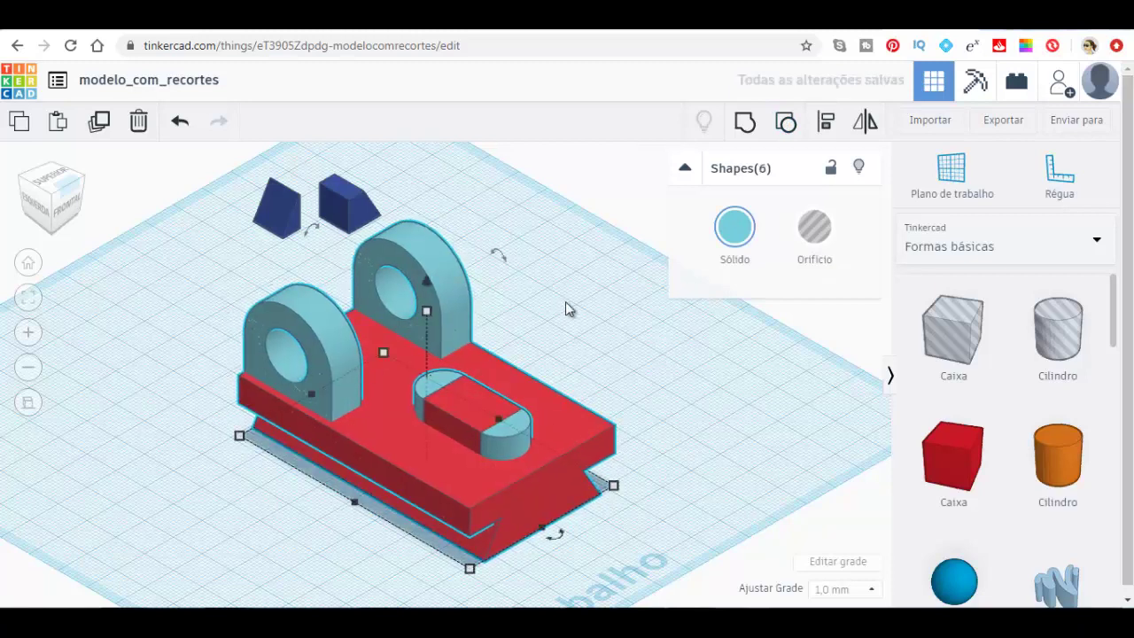
click(341, 195)
click(301, 346)
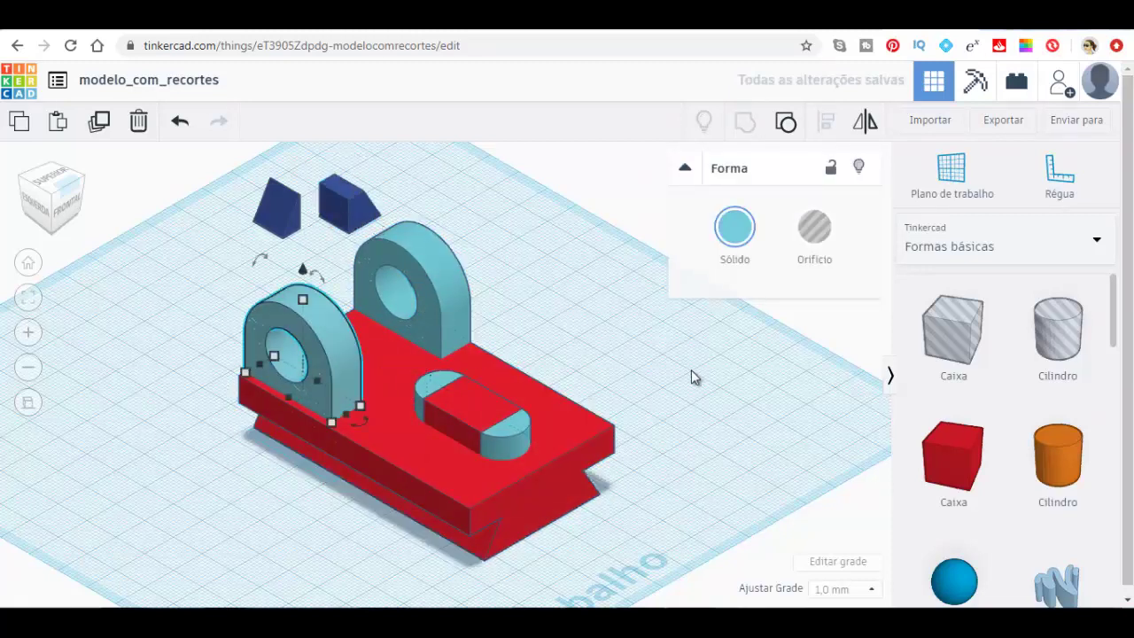
key(Down)
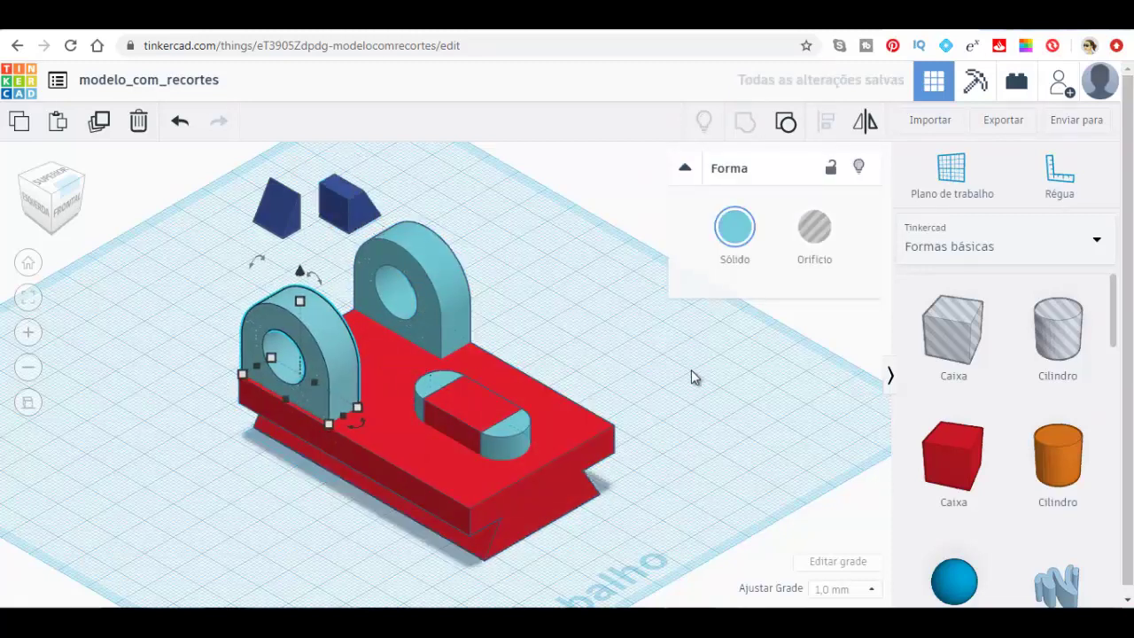
key(Down)
key(Down)
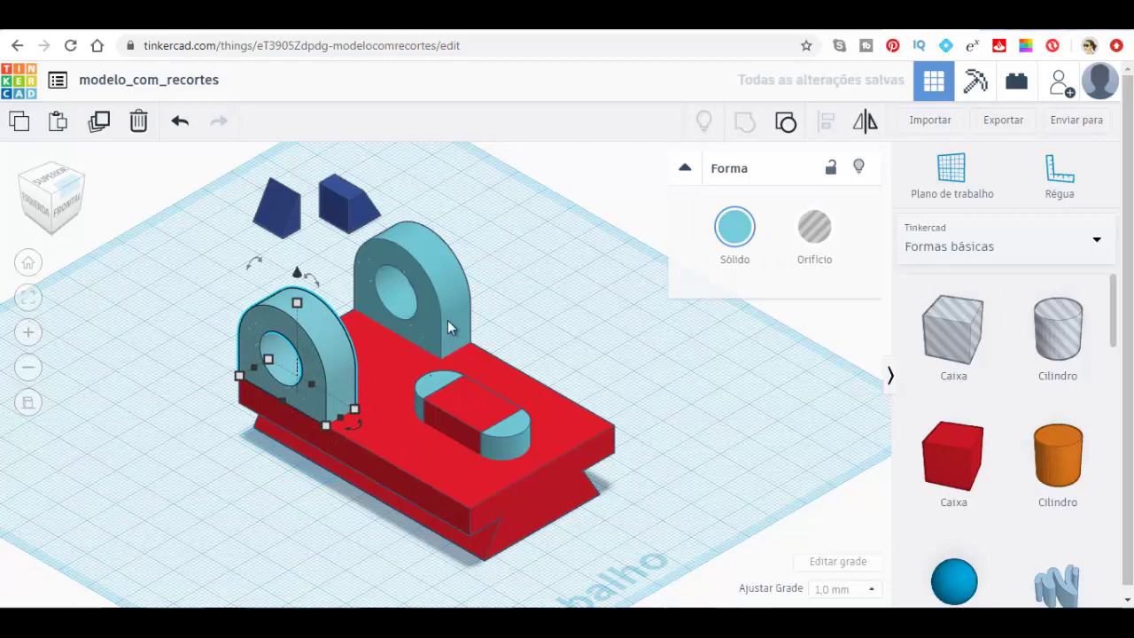
shift+click(447, 320)
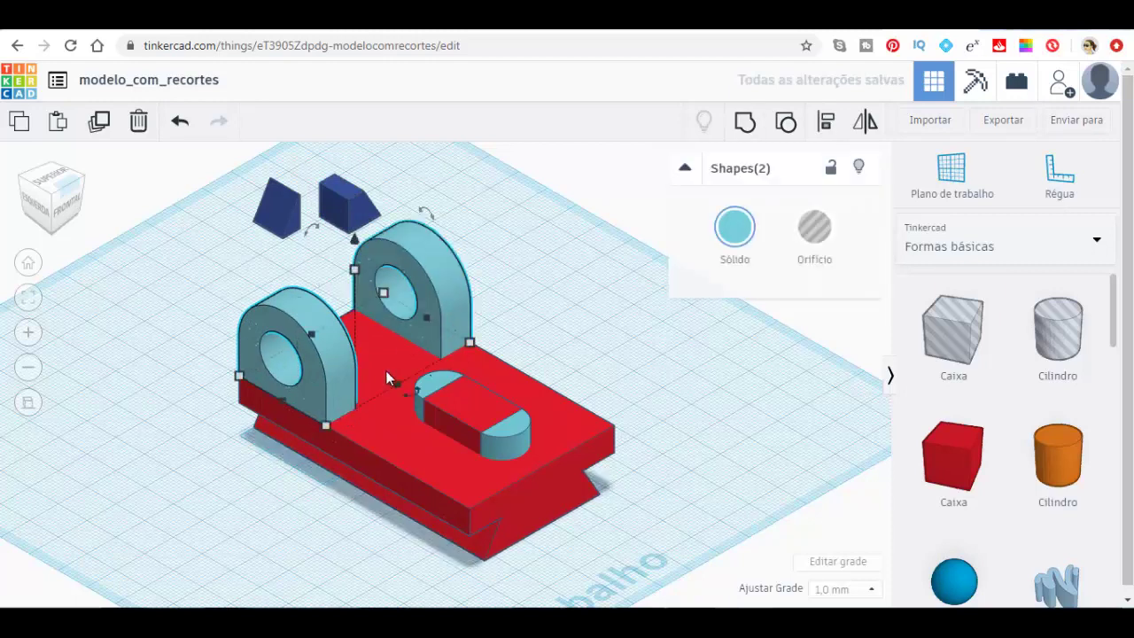
shift+click(396, 372)
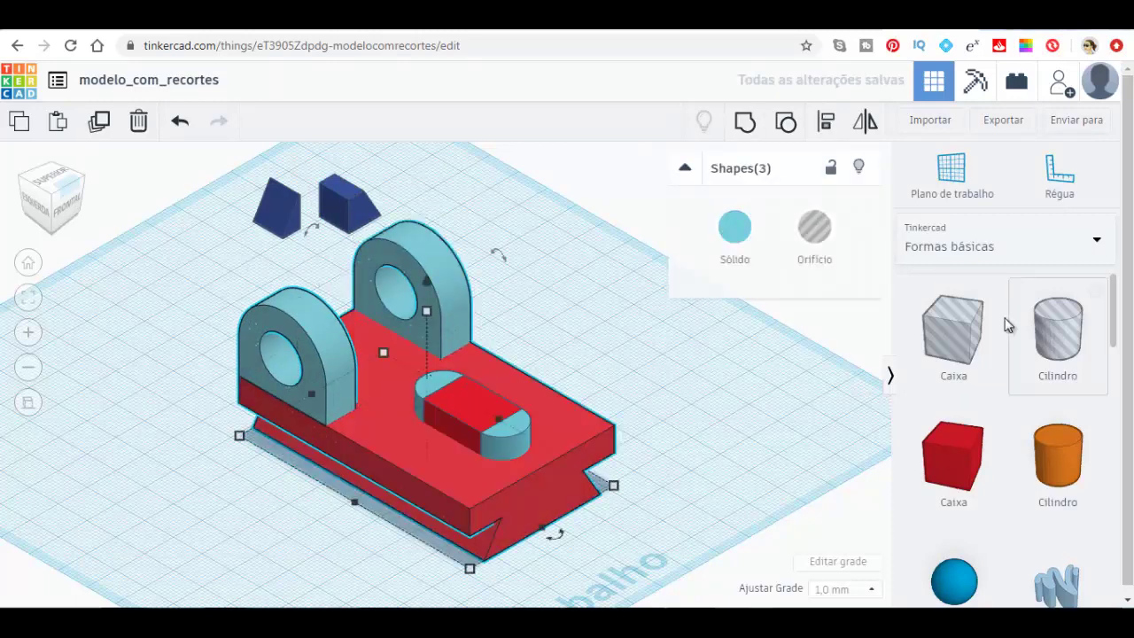
click(745, 121)
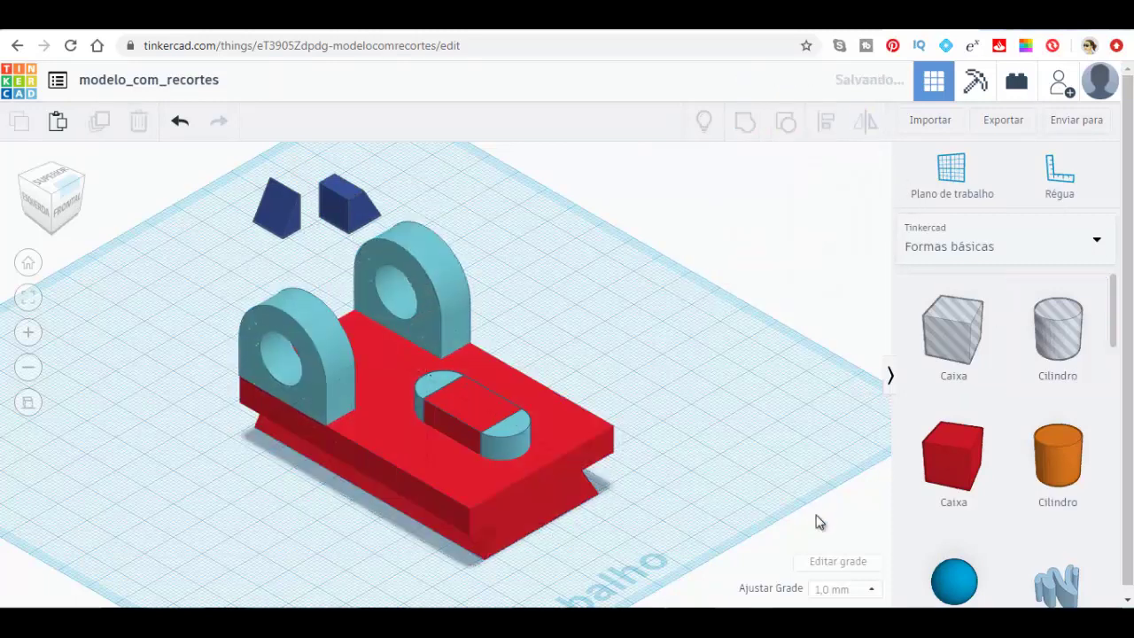
Step: Select the red slot box together with both rounded ends
click(490, 409)
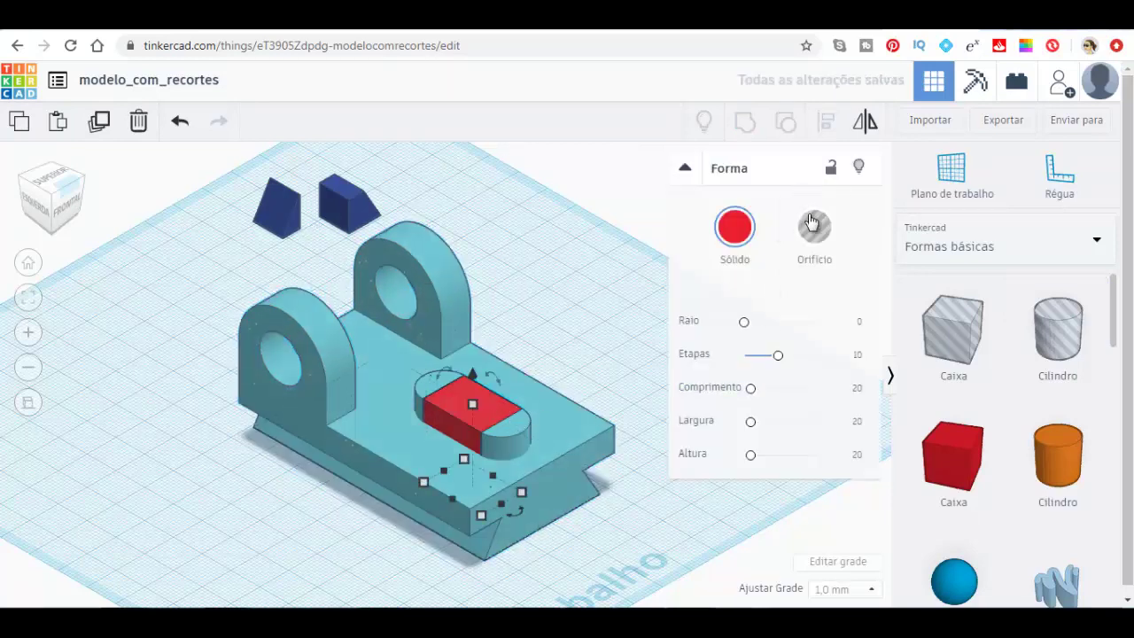
click(428, 389)
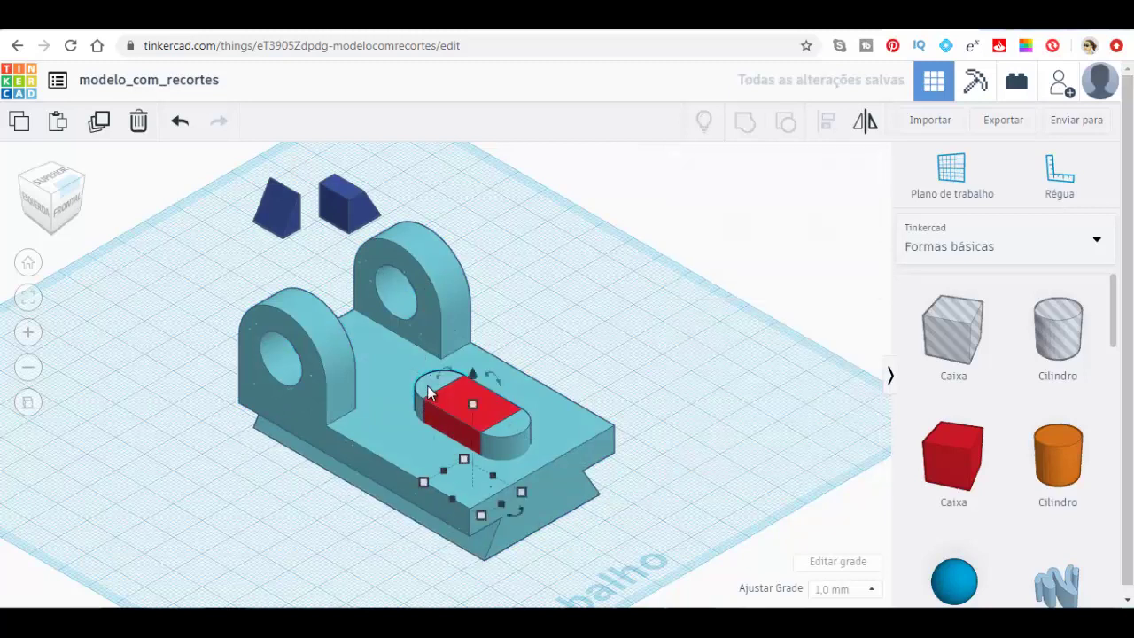
shift+click(482, 410)
shift+click(523, 430)
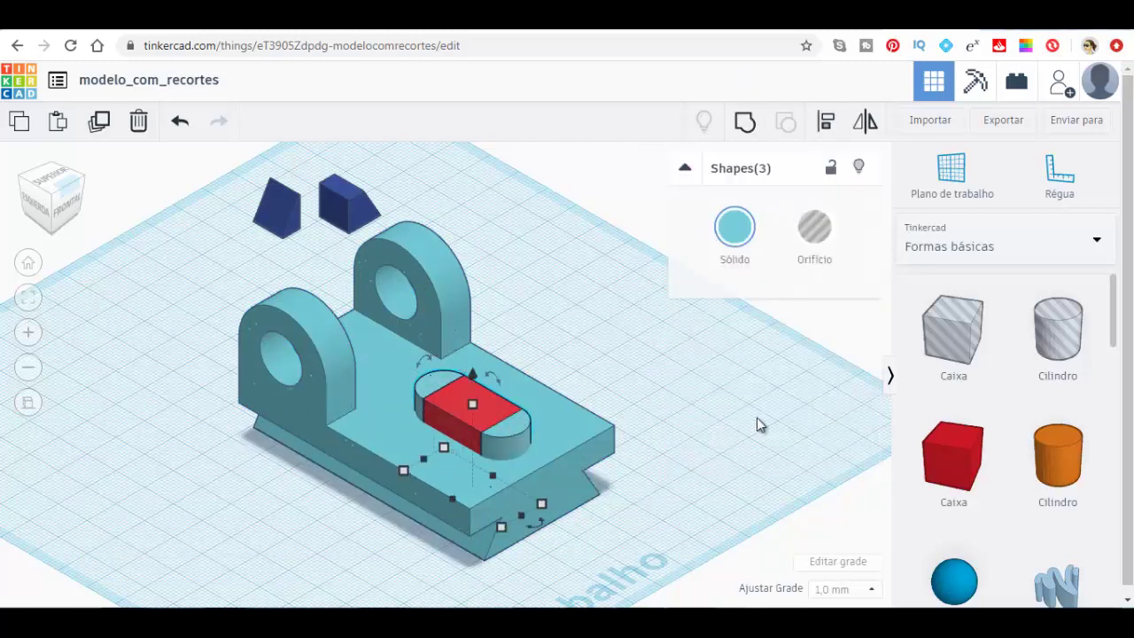
Step: Merge the slot pieces into one oval hole and group it with the base to cut the slot
click(752, 375)
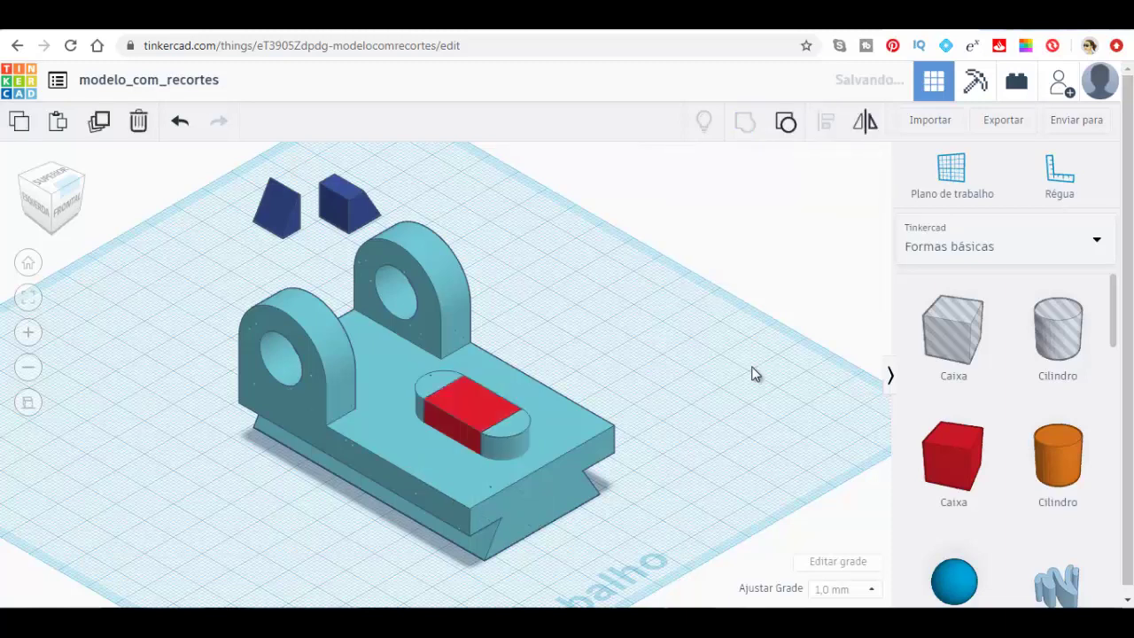
key(ctrl+z)
click(814, 241)
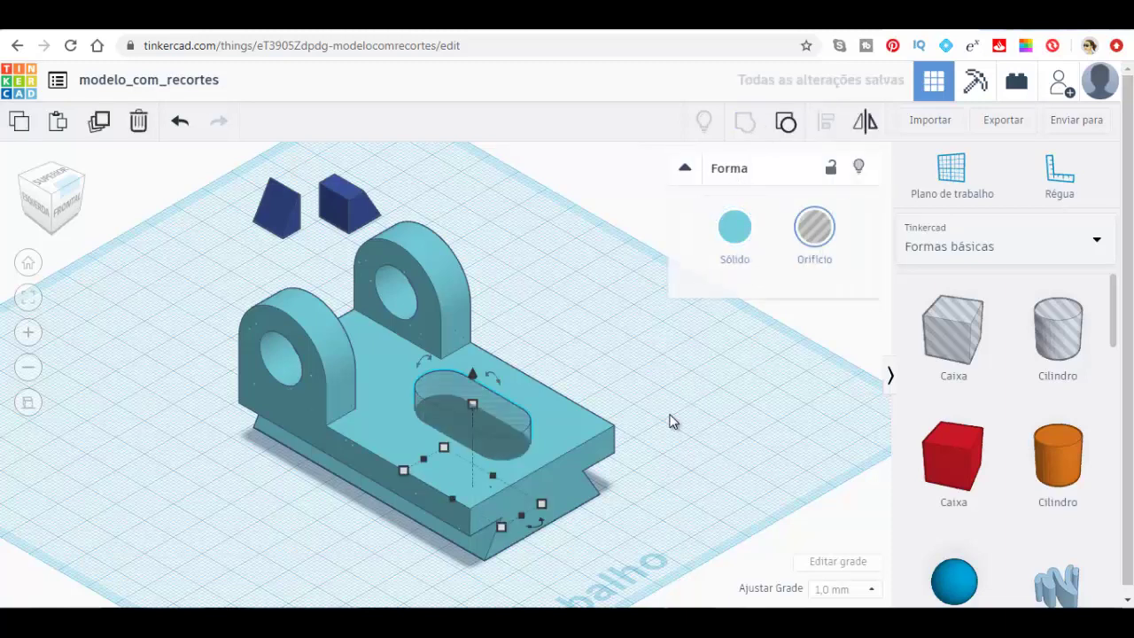
click(568, 436)
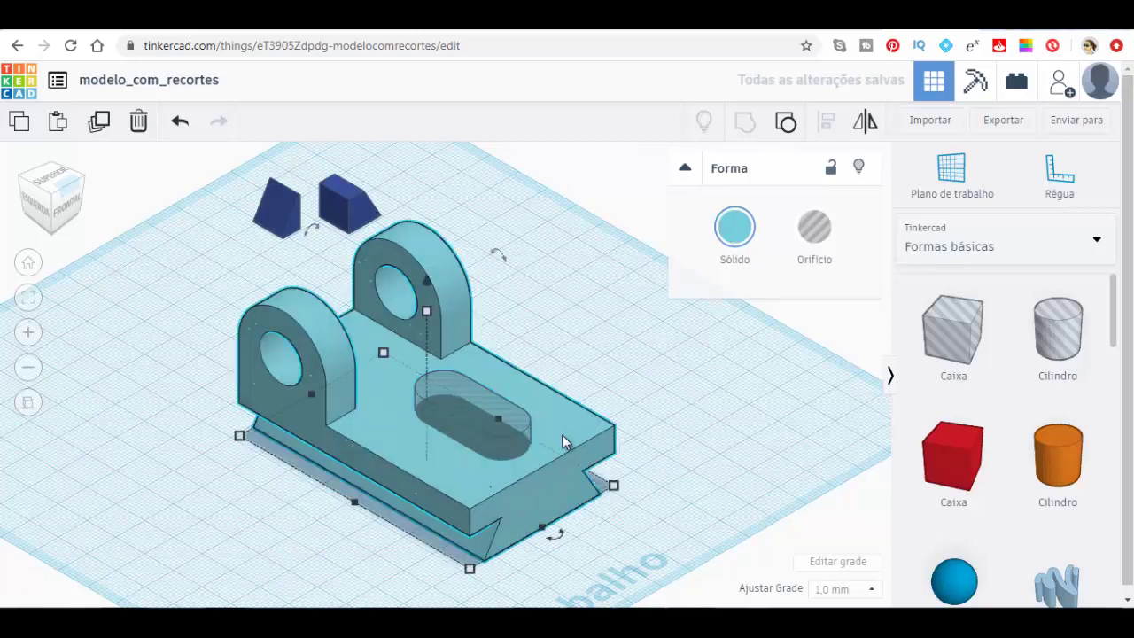
shift+click(484, 439)
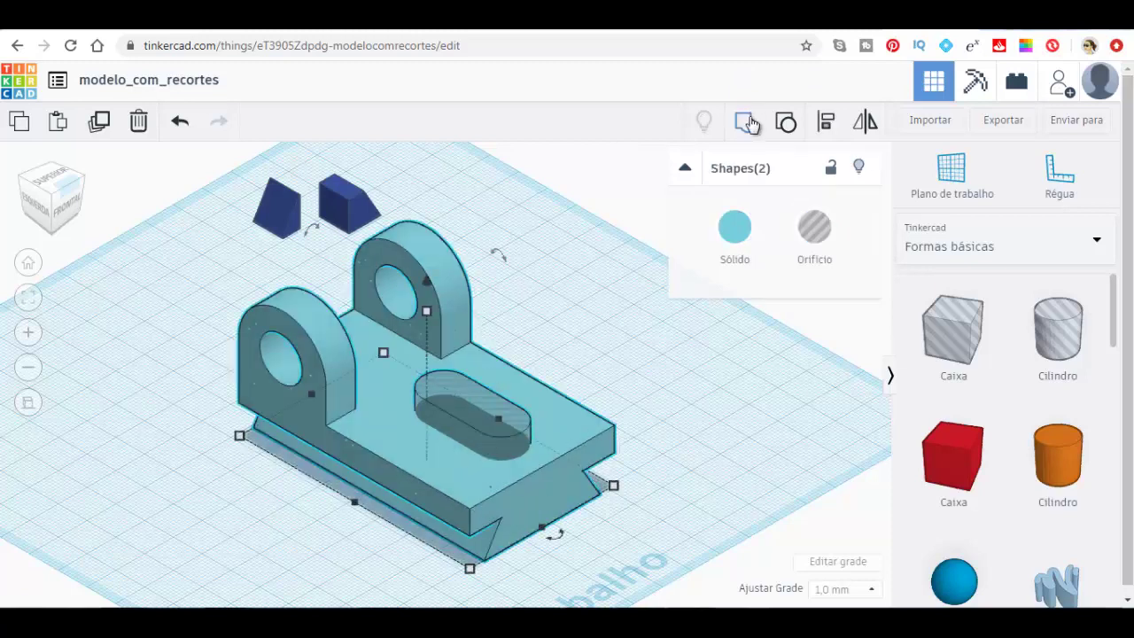
click(747, 125)
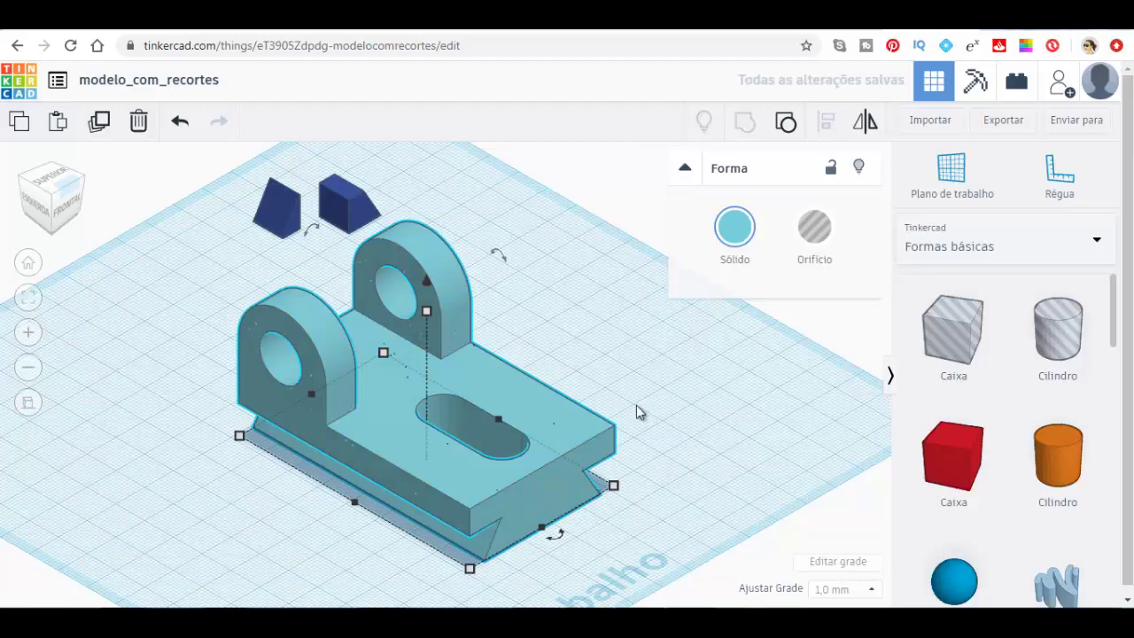
Step: Inspect the slotted bracket from the top and back-right views, orbiting around the slot
scroll(617, 408, down, 1)
scroll(610, 406, up, 2)
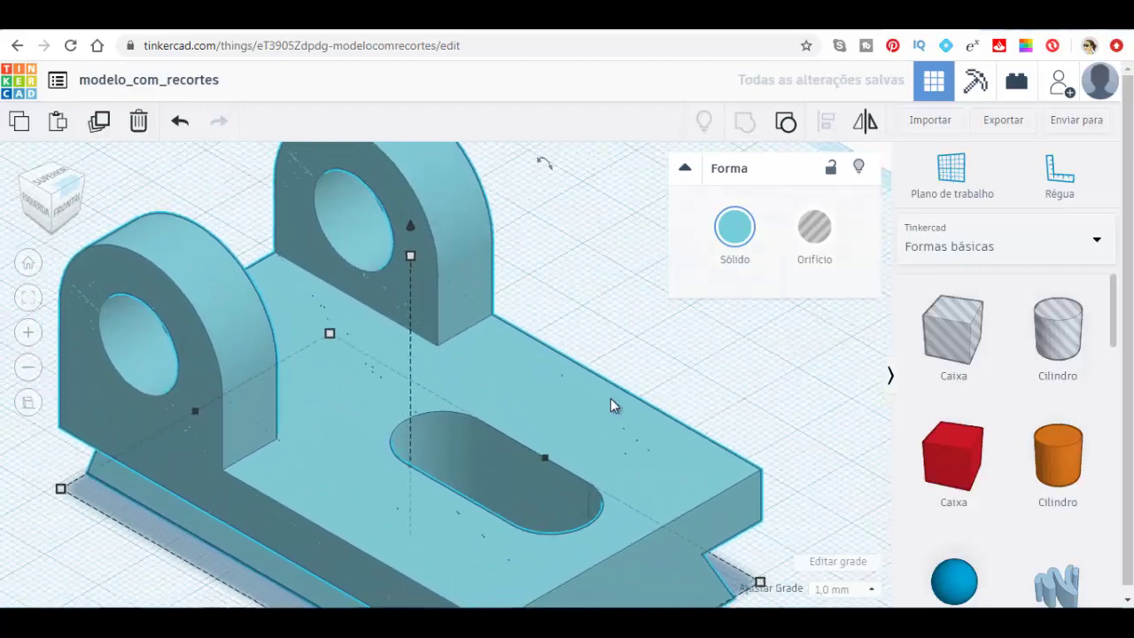
scroll(610, 406, down, 1)
scroll(611, 398, down, 3)
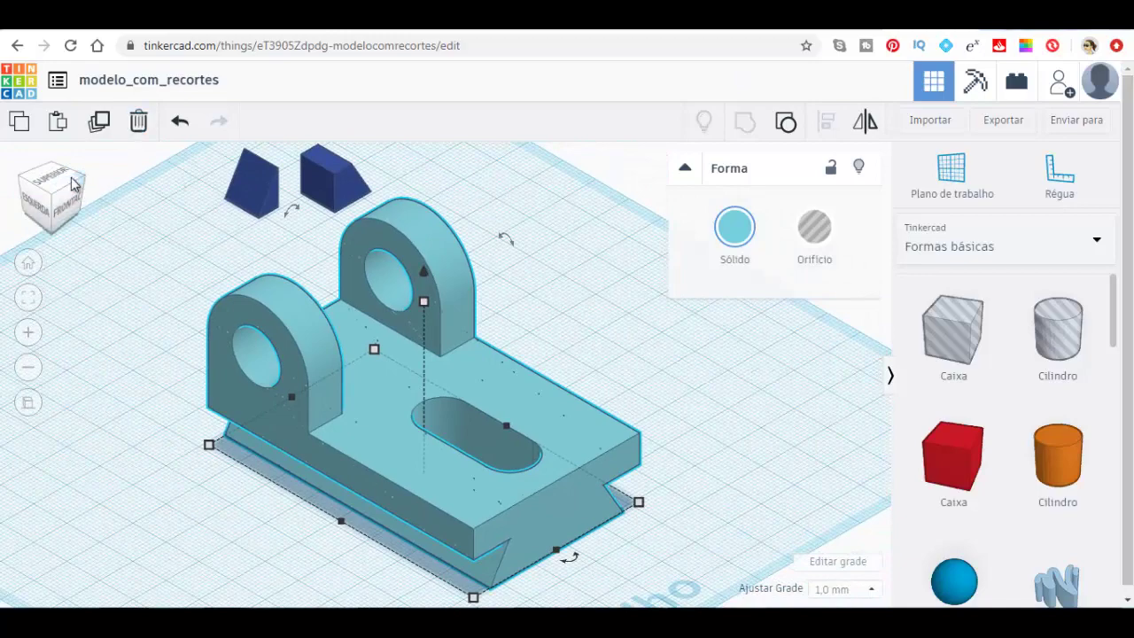
click(50, 181)
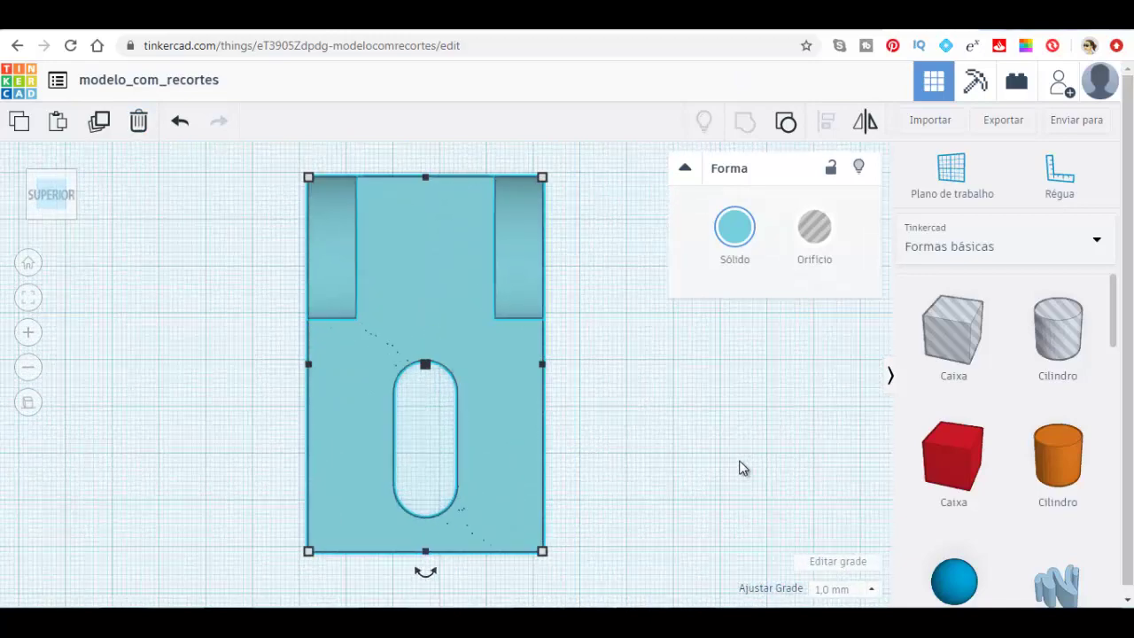
click(74, 173)
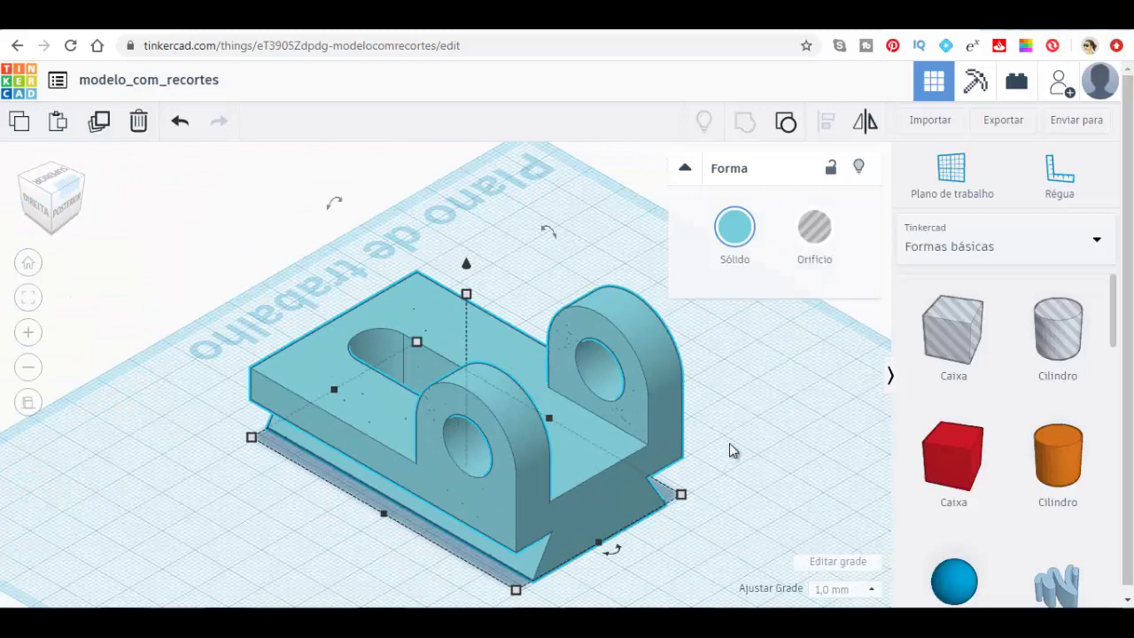
mouse_move(729, 451)
right_down()
mouse_move(780, 319)
mouse_move(660, 395)
right_up()
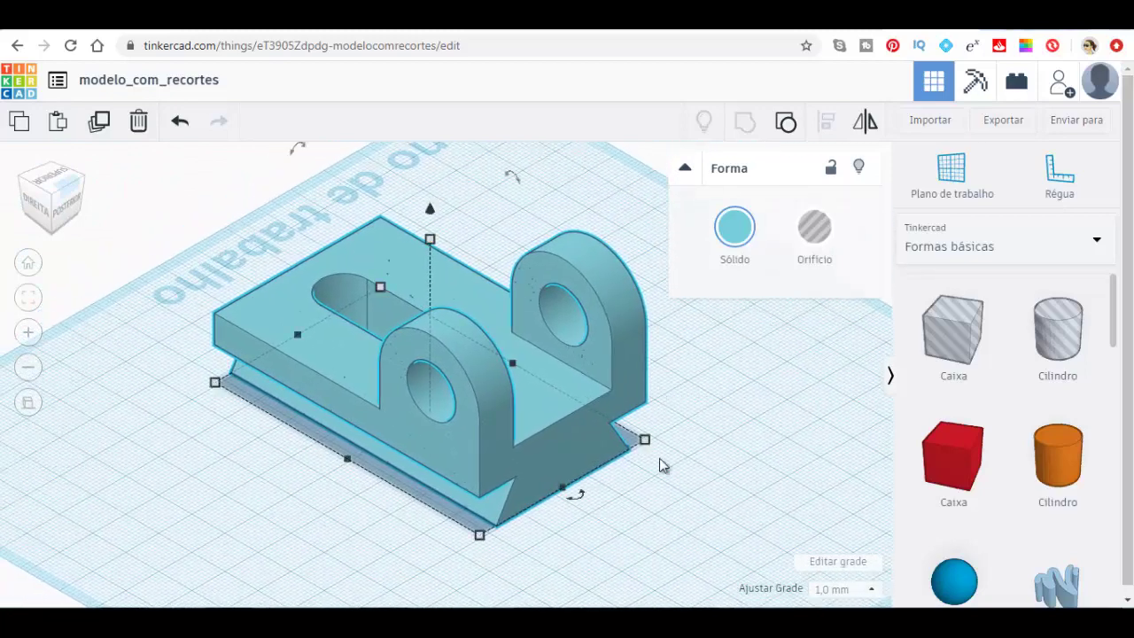